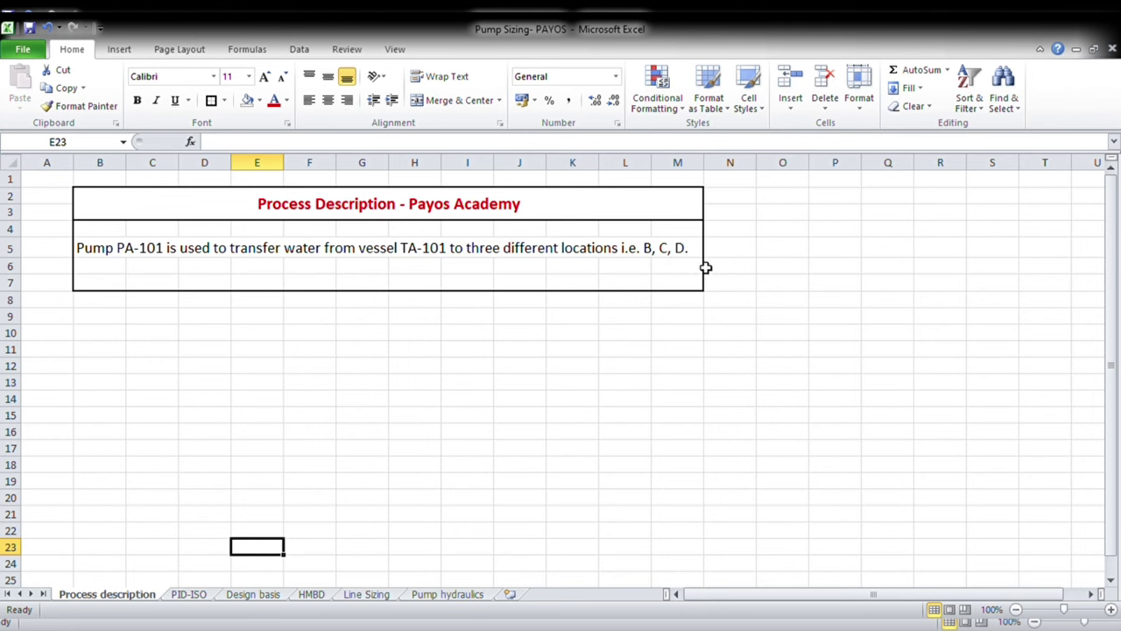
Review the PID-ISO piping sketch, and set the project location on the Pump hydraulics sheet to Dubai.
click(189, 594)
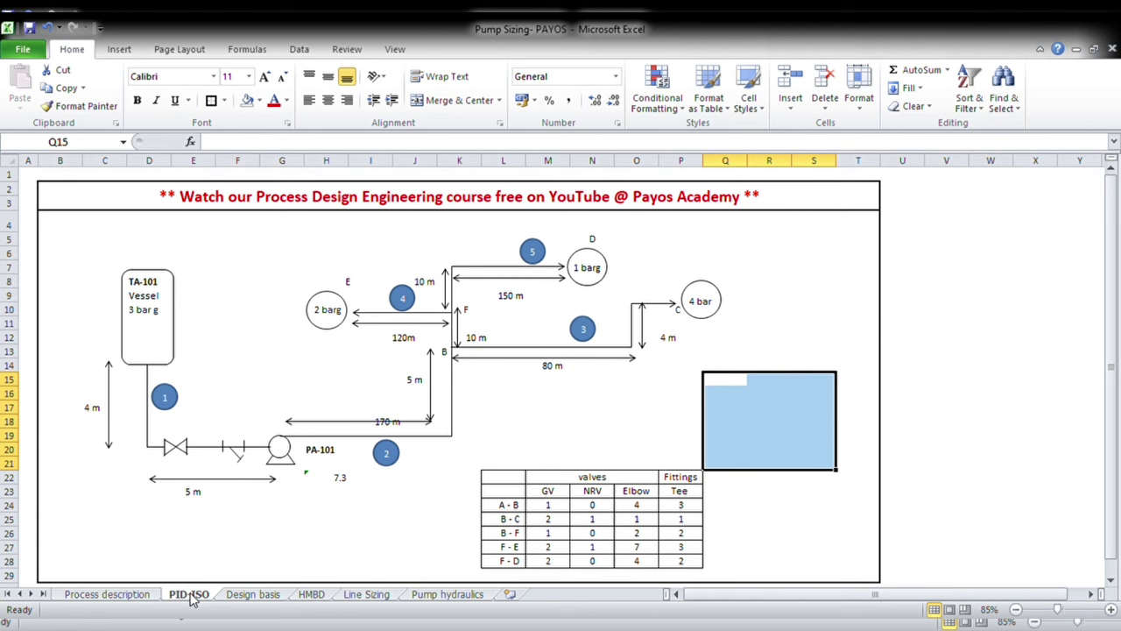
click(530, 423)
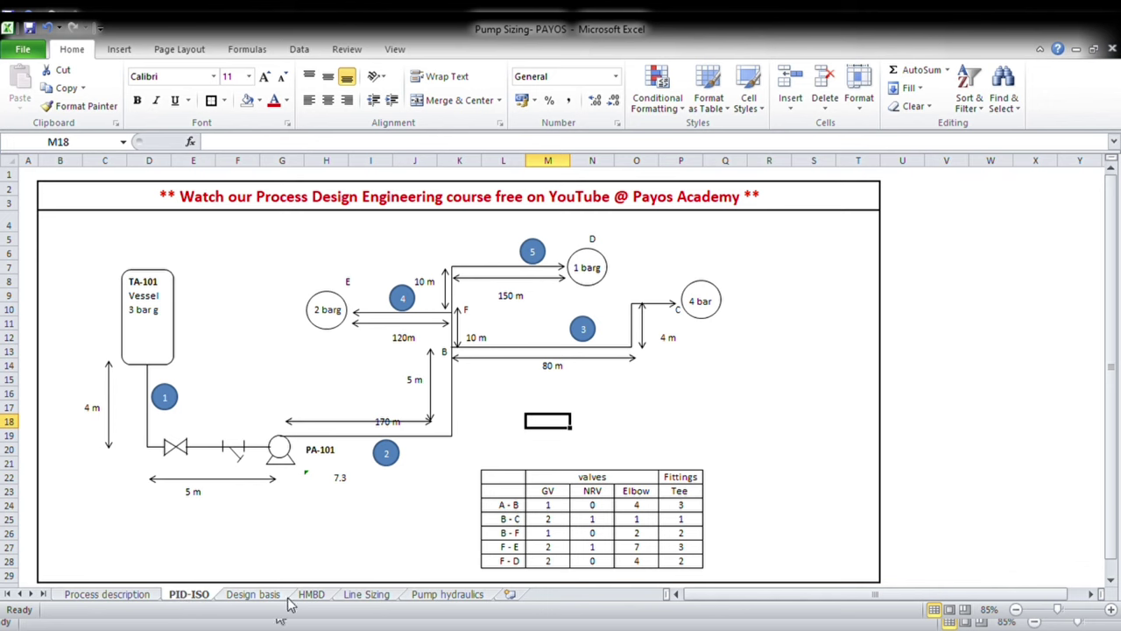
click(447, 594)
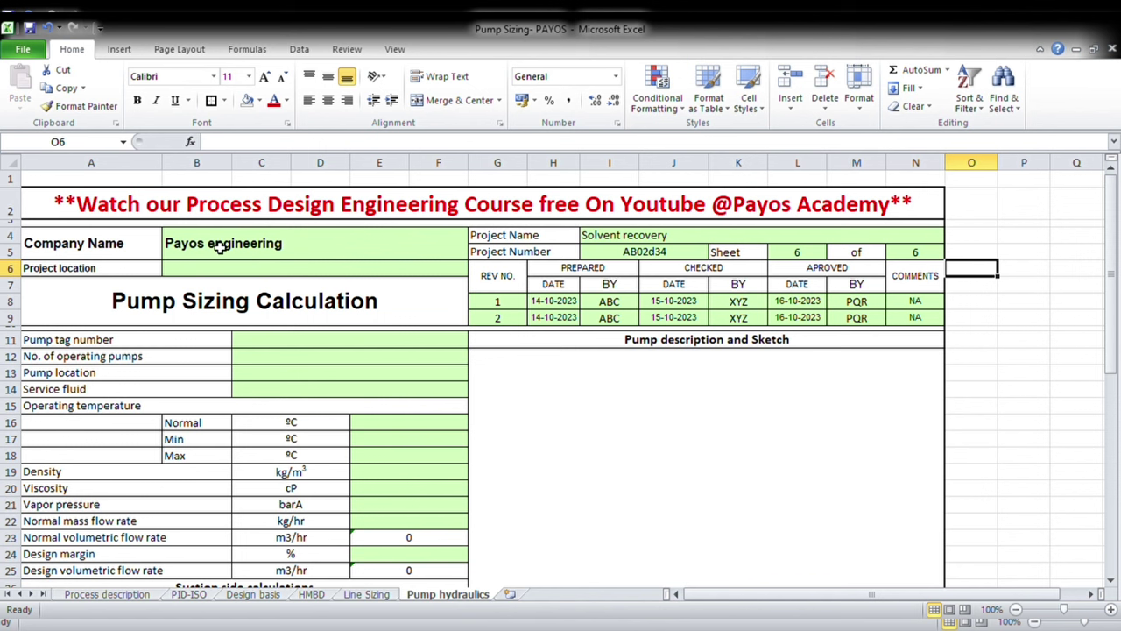
click(230, 277)
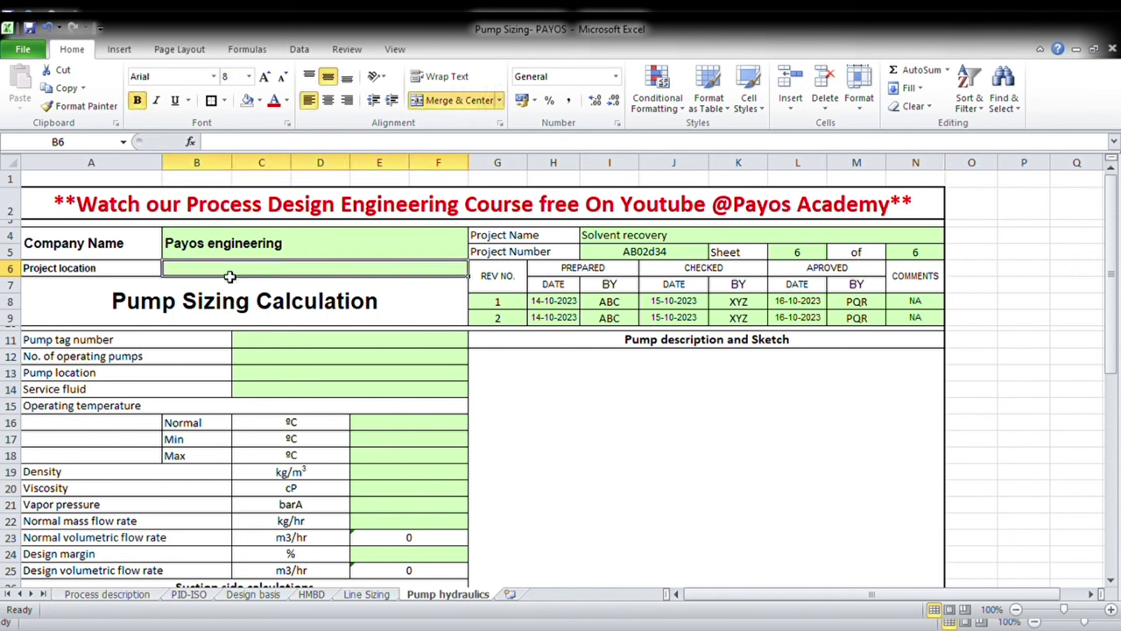
text(Dubai)
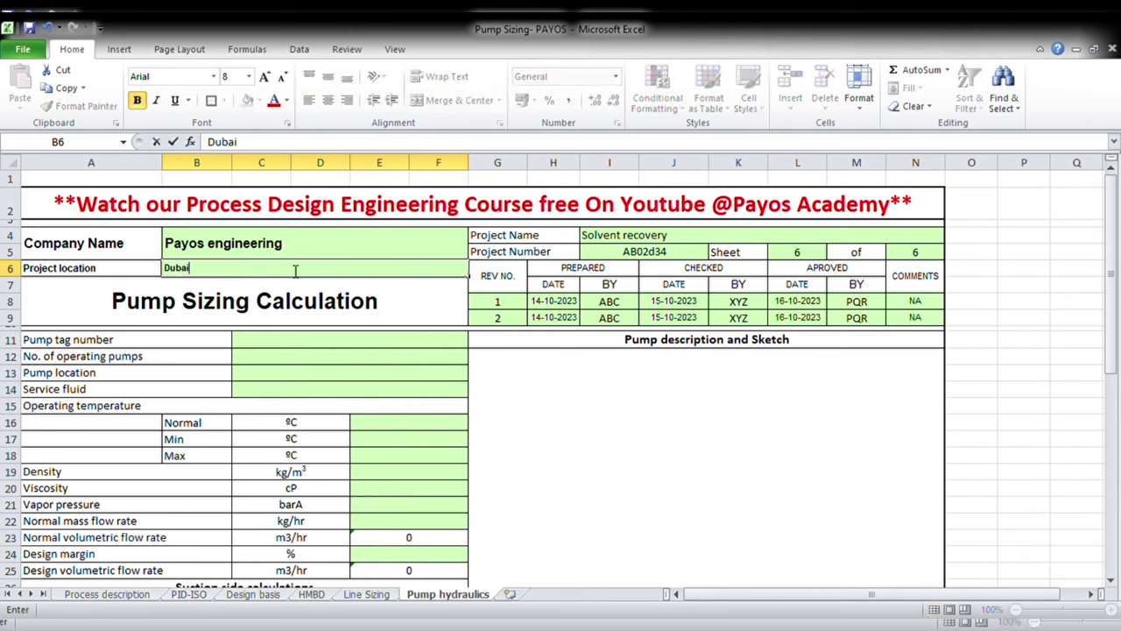
click(624, 239)
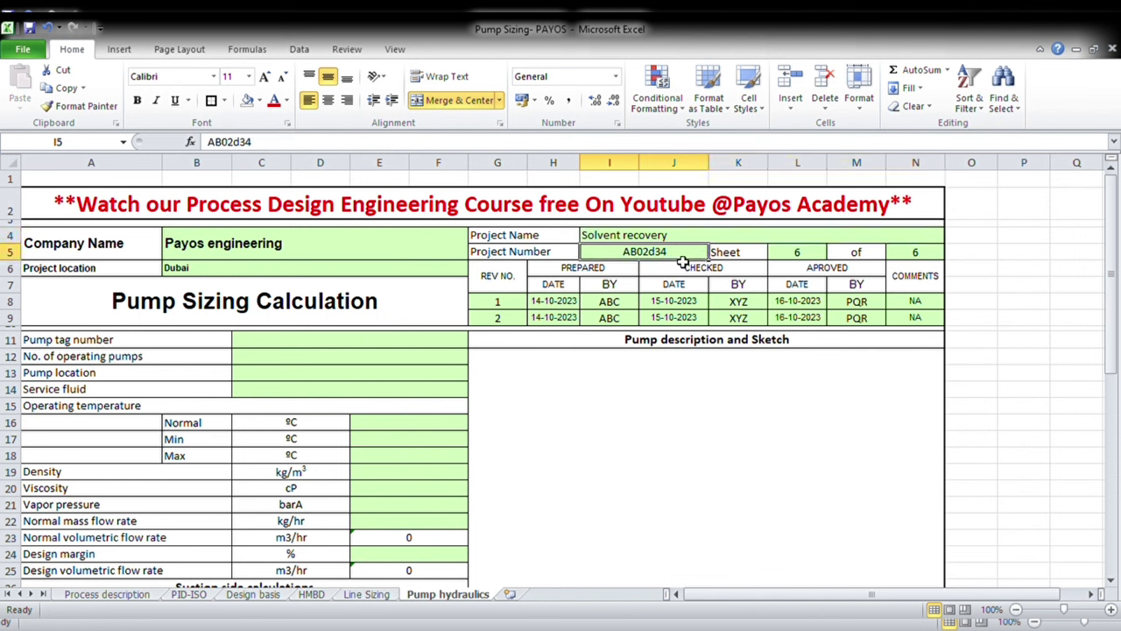
Review the project number, sheet numbering and revision rows in the Pump hydraulics header, going through the workbook's other sheets to check the sheet count.
click(681, 256)
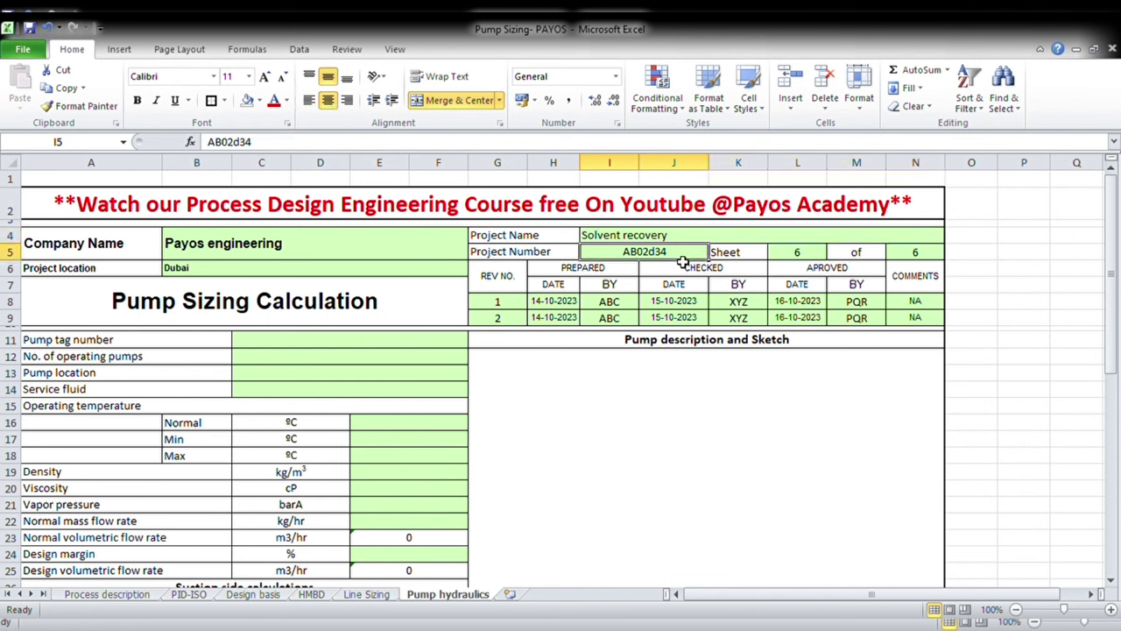
click(814, 255)
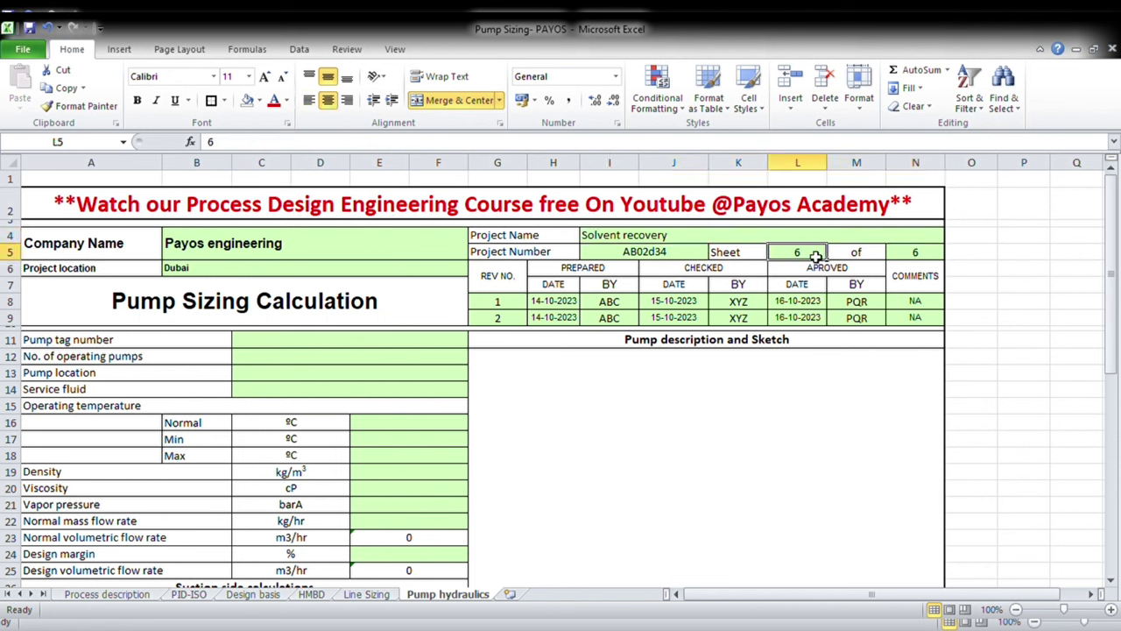
click(111, 598)
click(189, 596)
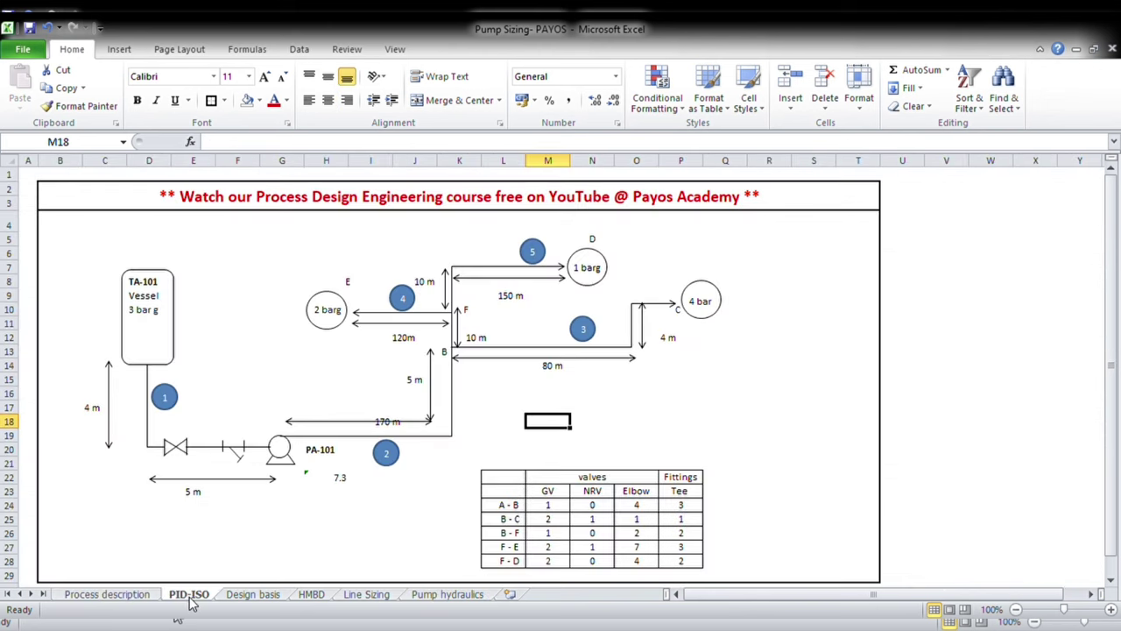
click(252, 596)
click(311, 596)
click(372, 596)
click(441, 596)
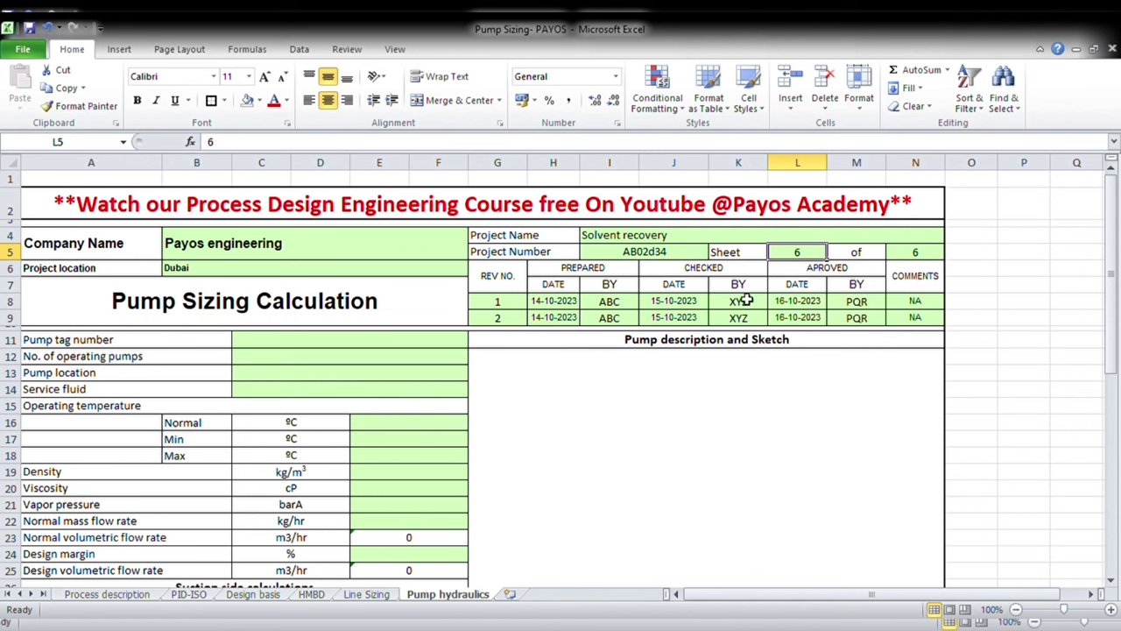
click(375, 595)
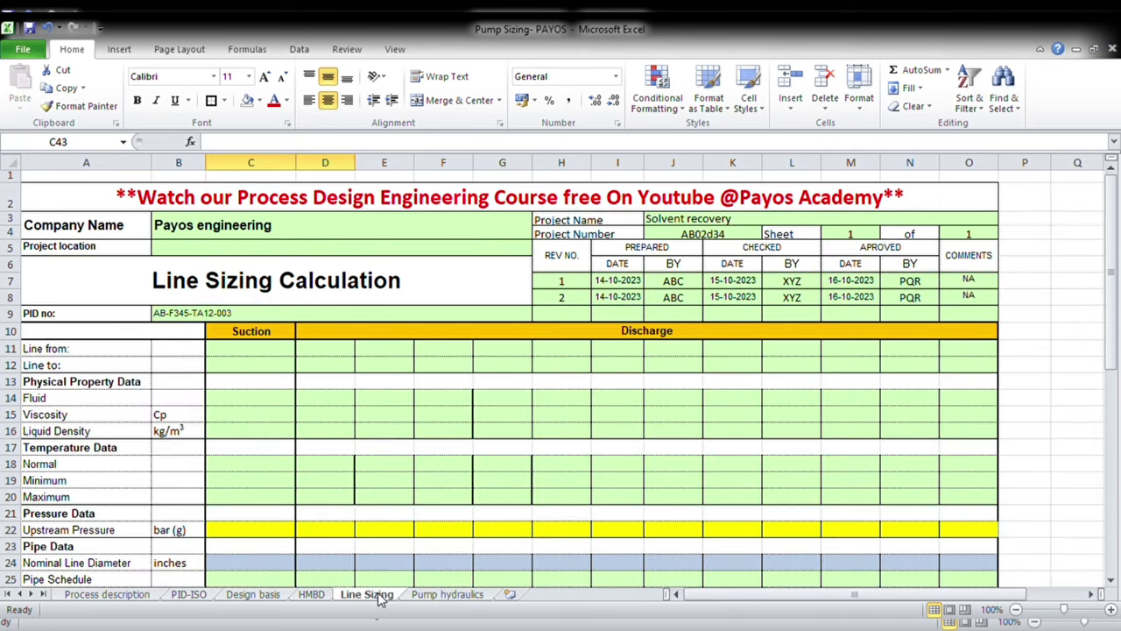
click(440, 596)
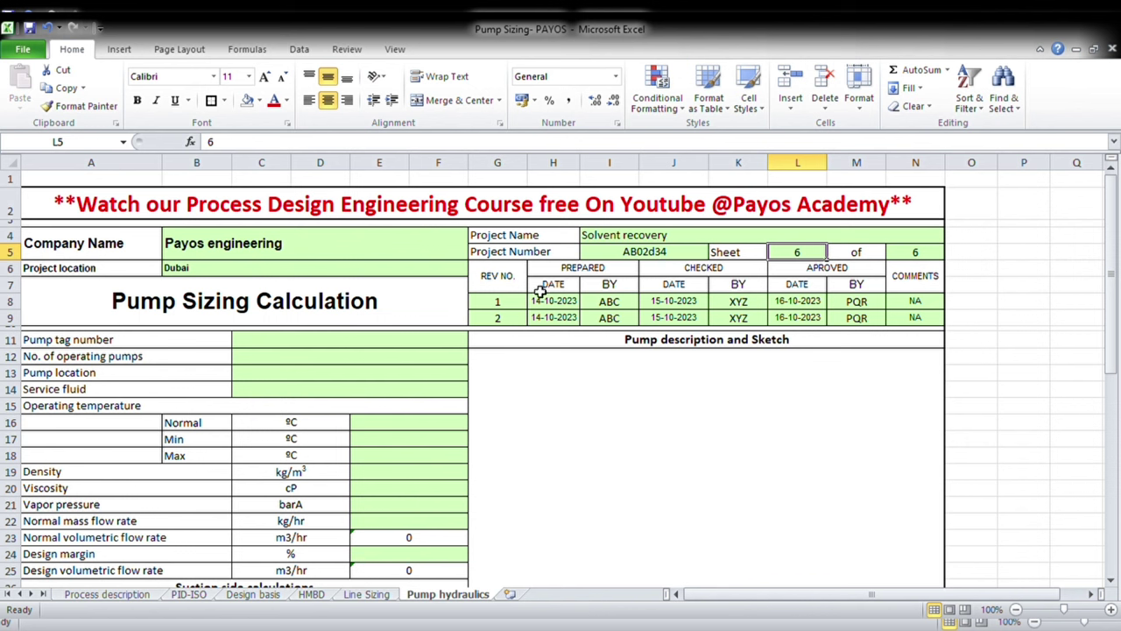
drag(513, 309, 911, 319)
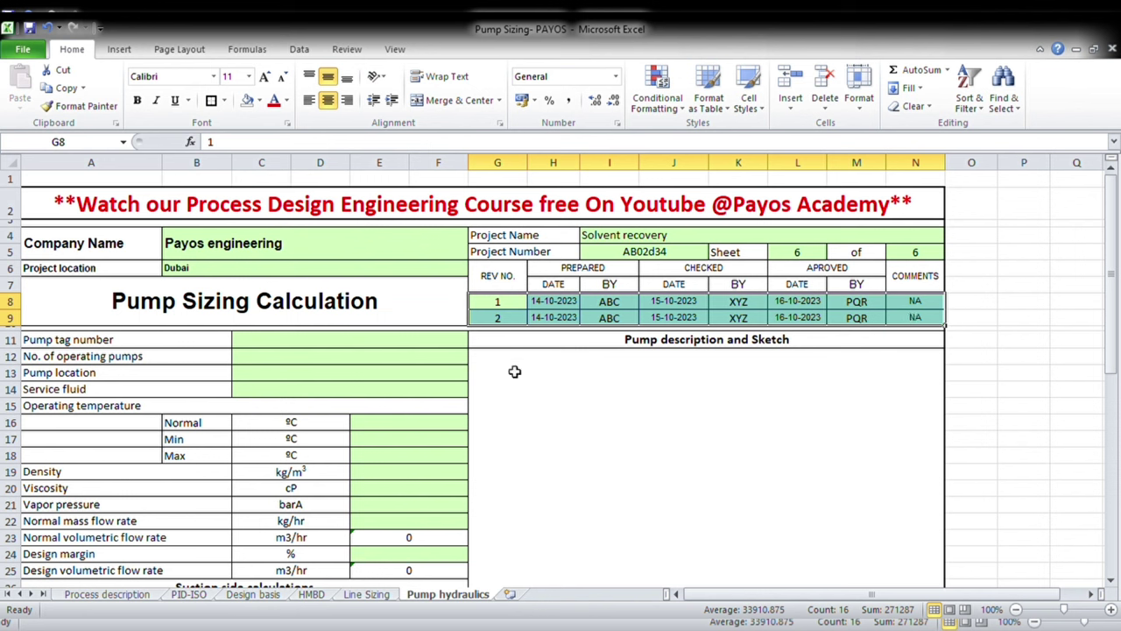
click(596, 399)
Enter PA101 as the pump tag number in the pump sizing calculation.
scroll(276, 412, down, 1)
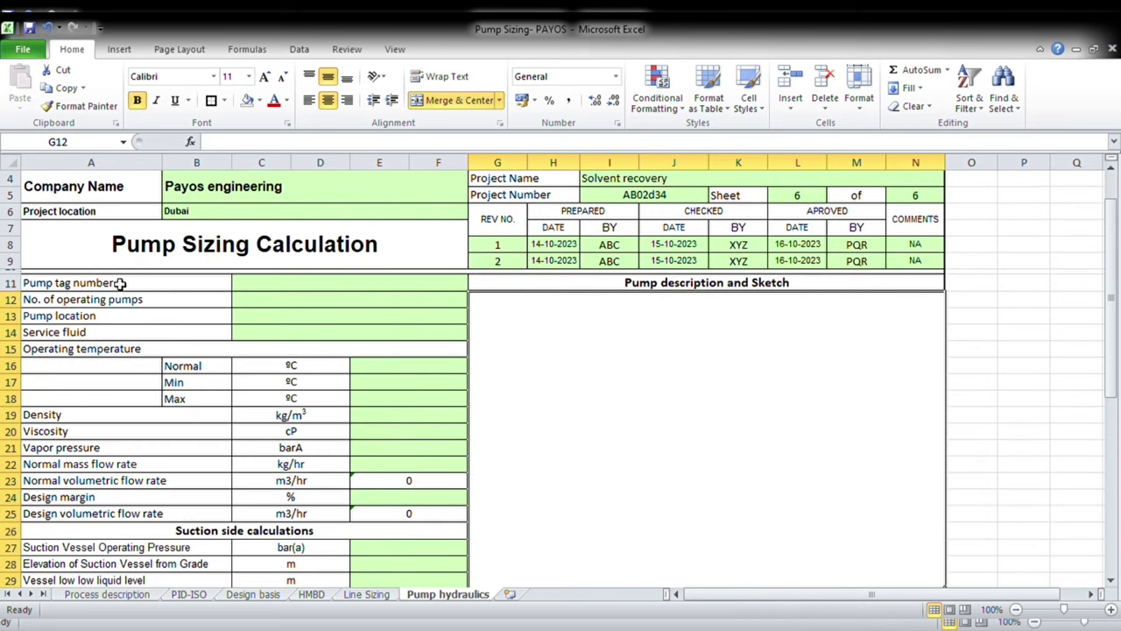
click(292, 287)
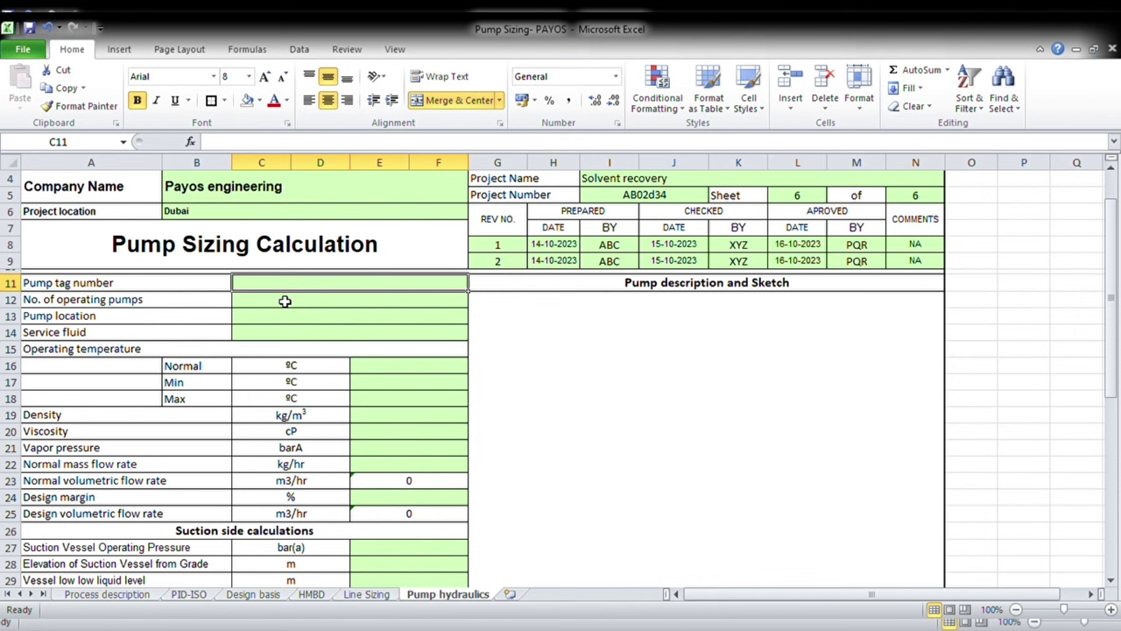
text(PA1)
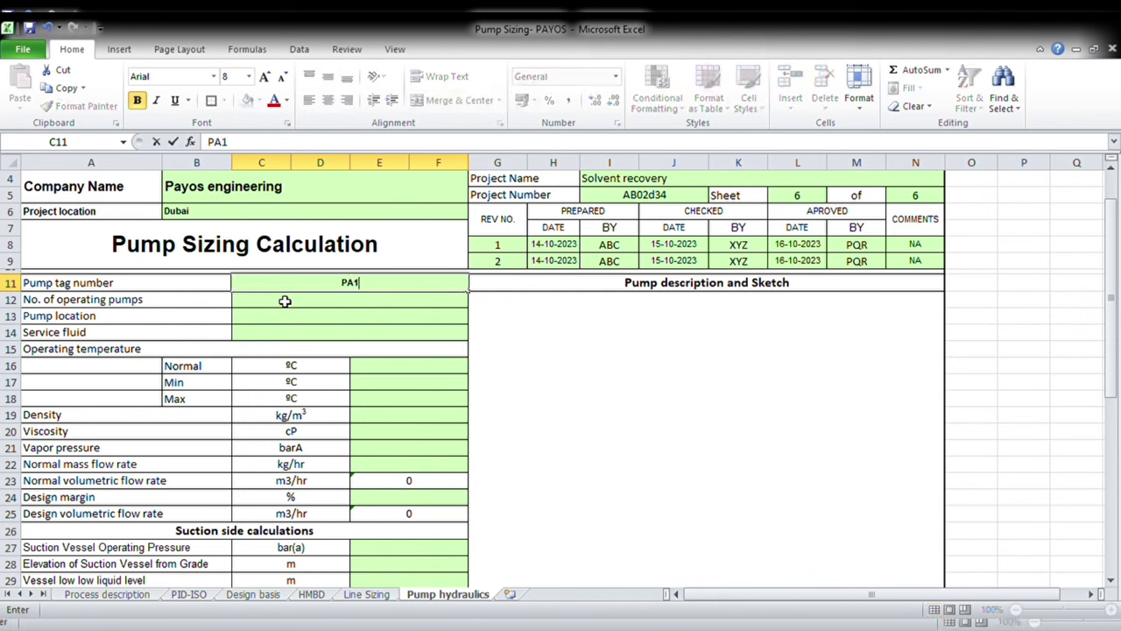
text(01)
key(Return)
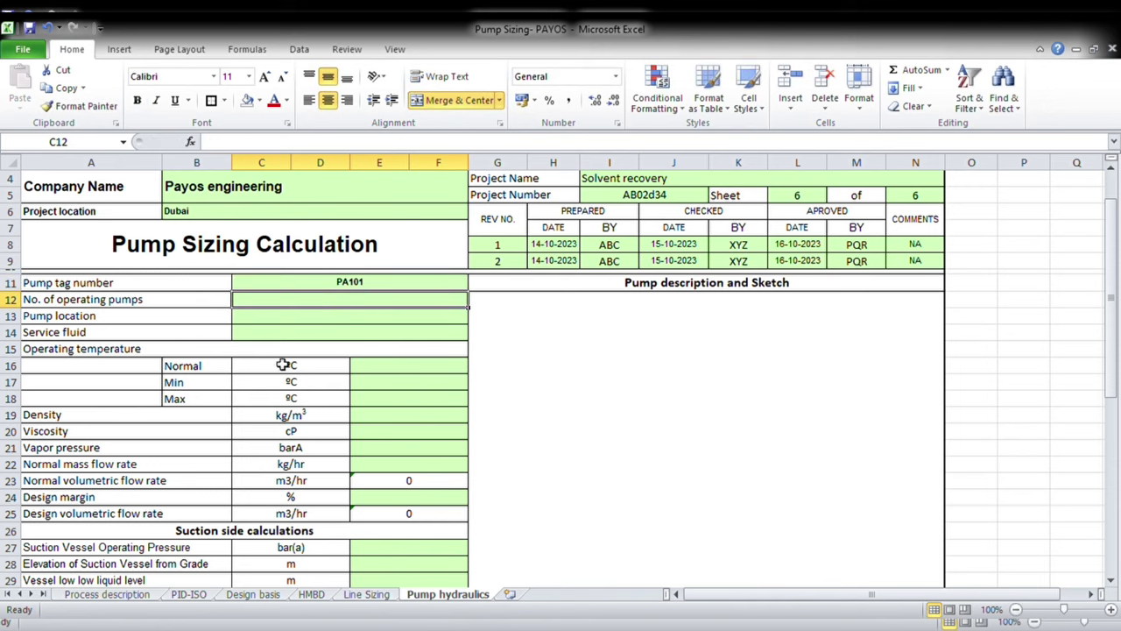
Delete the stray value in cell H22 below the PA-101 label on the PID-ISO sheet.
click(189, 594)
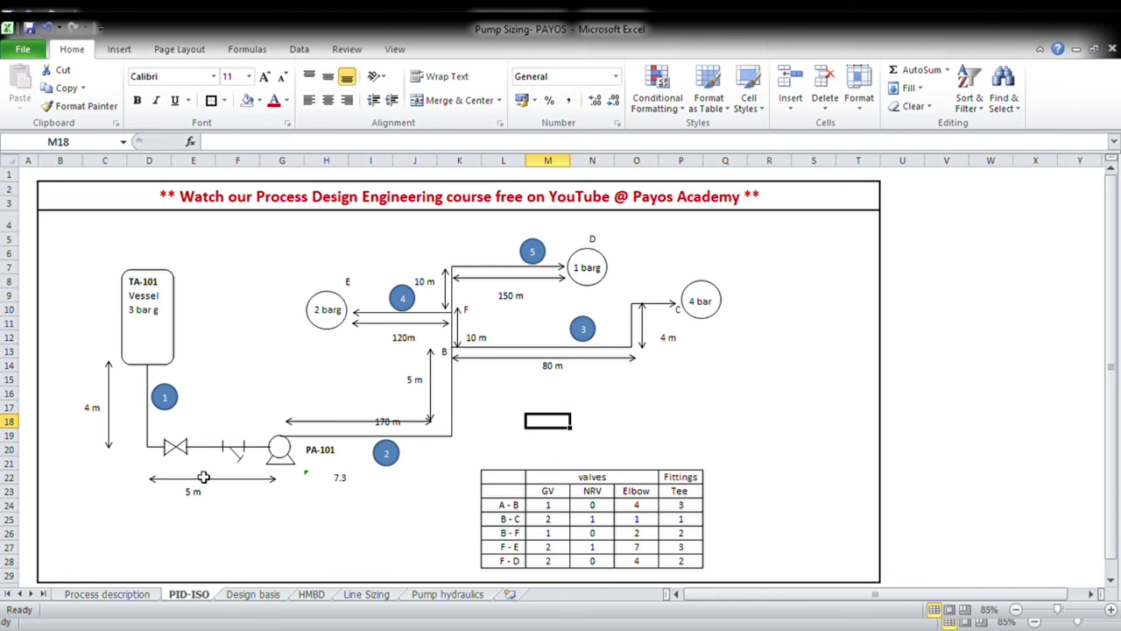
click(337, 484)
key(Delete)
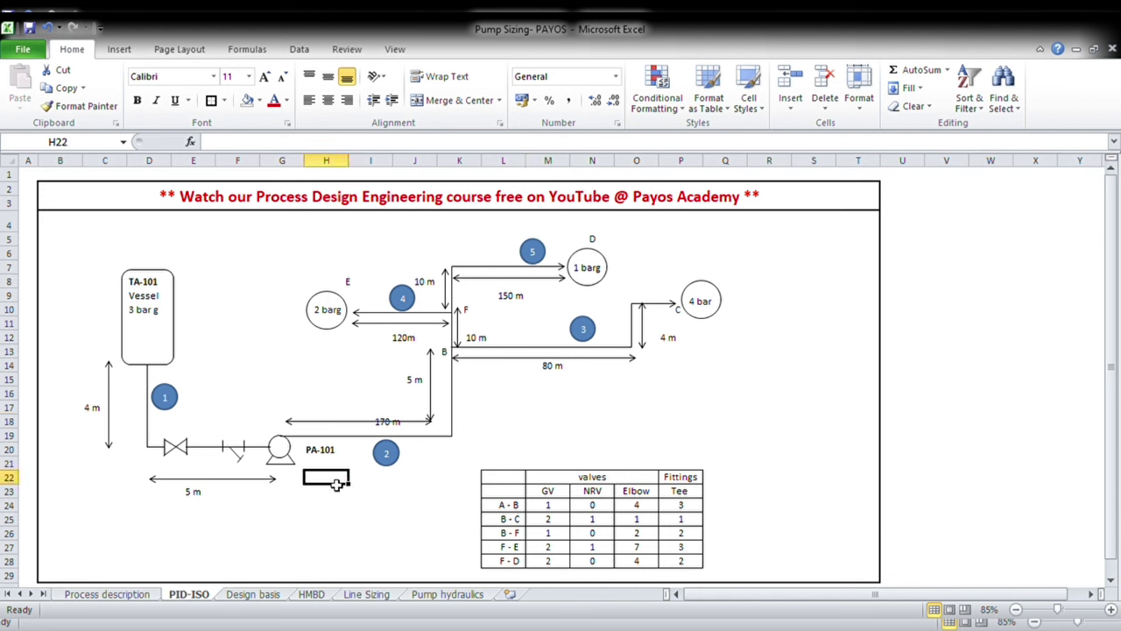
click(323, 518)
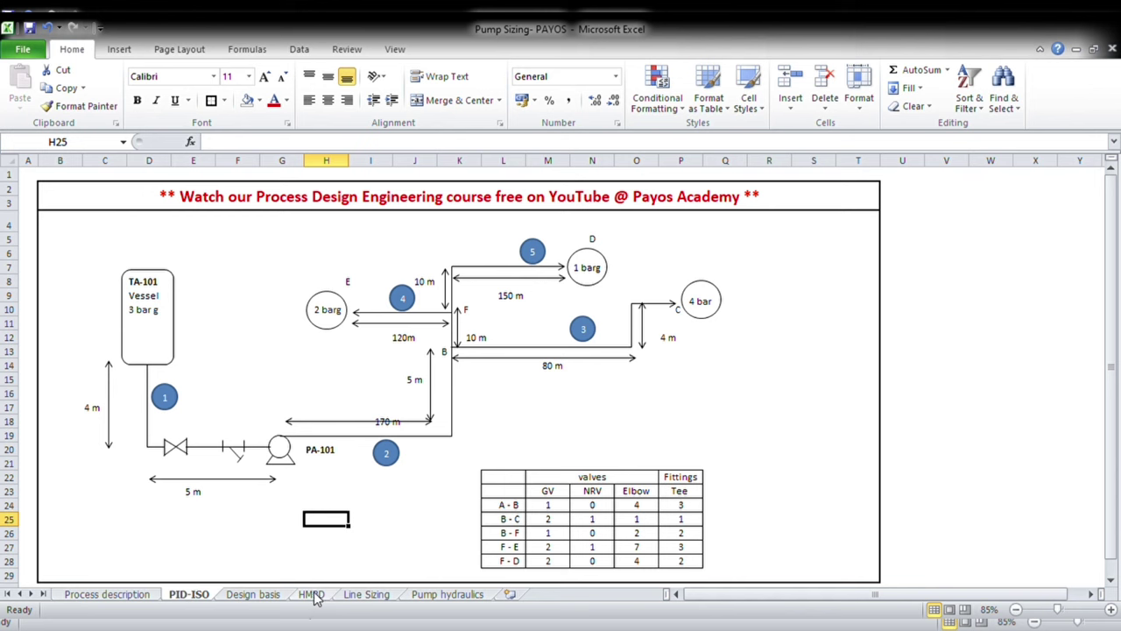
On the Pump hydraulics sheet, set the number of operating pumps to 1 and the pump location to Tank farm.
click(448, 595)
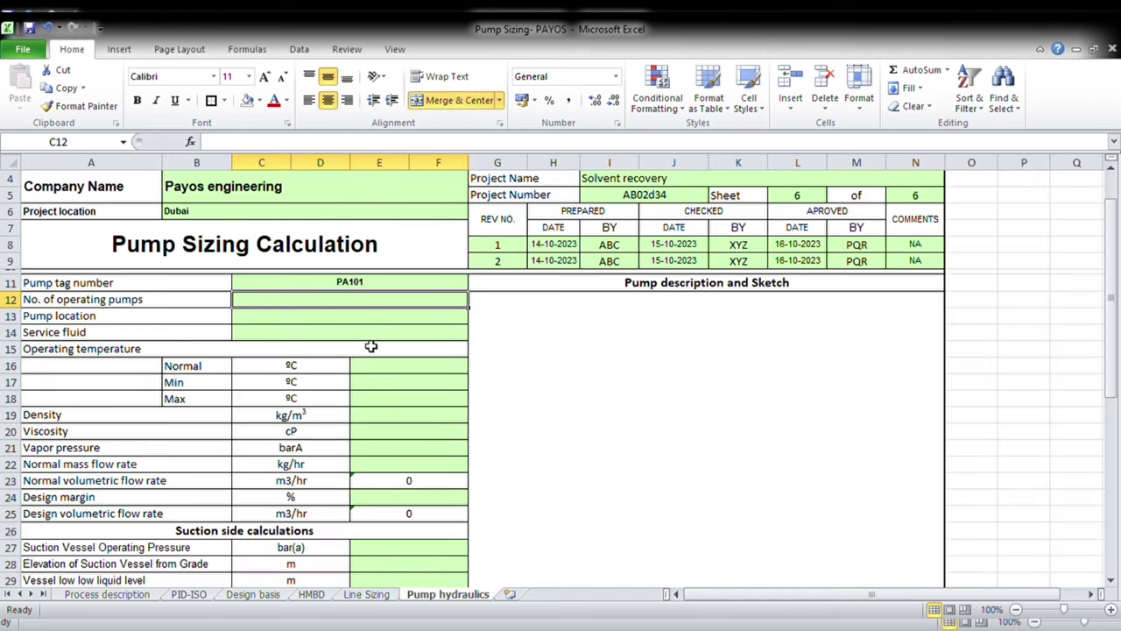
text(1)
key(Return)
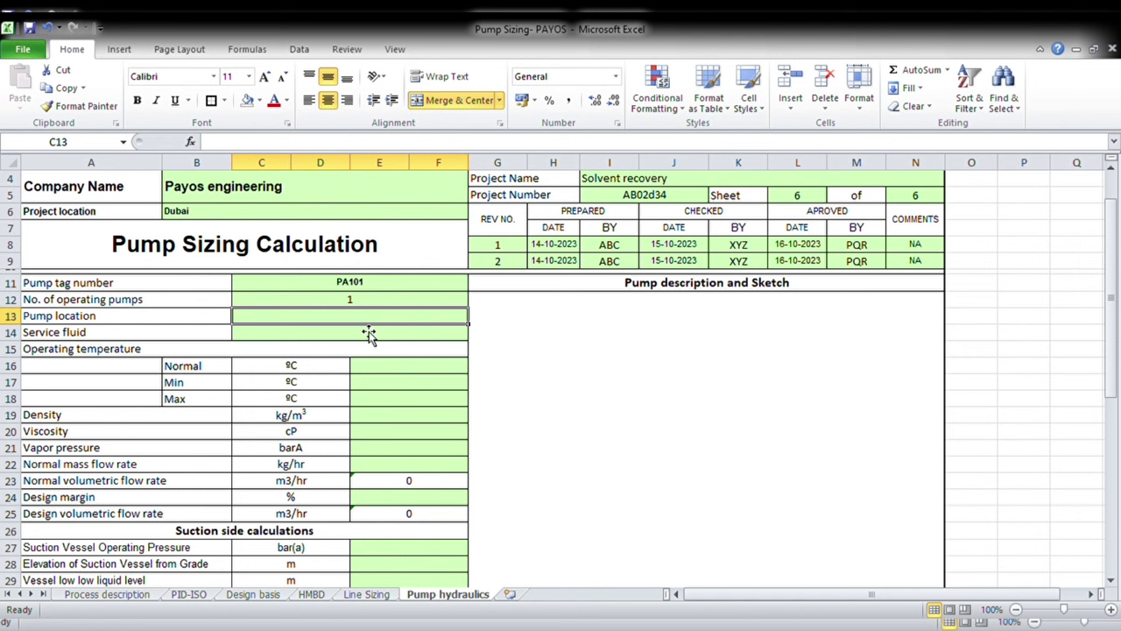
text(Tan)
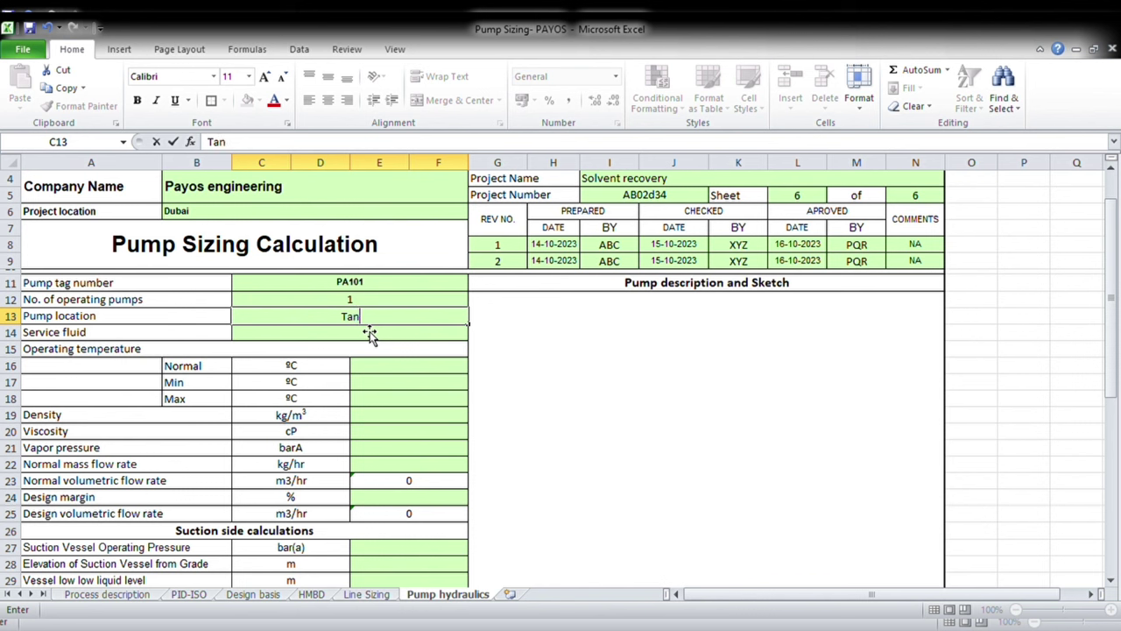
text(k farm)
key(Return)
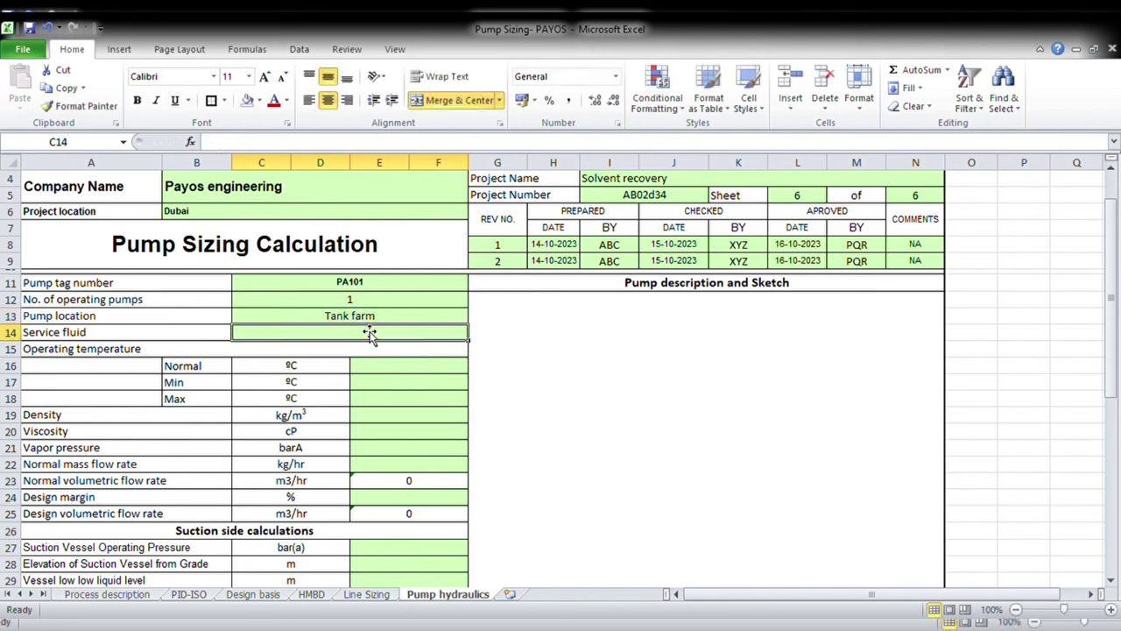
Check the pumped fluid on the Process description sheet and enter Water as the service fluid on the Pump hydraulics sheet.
click(112, 594)
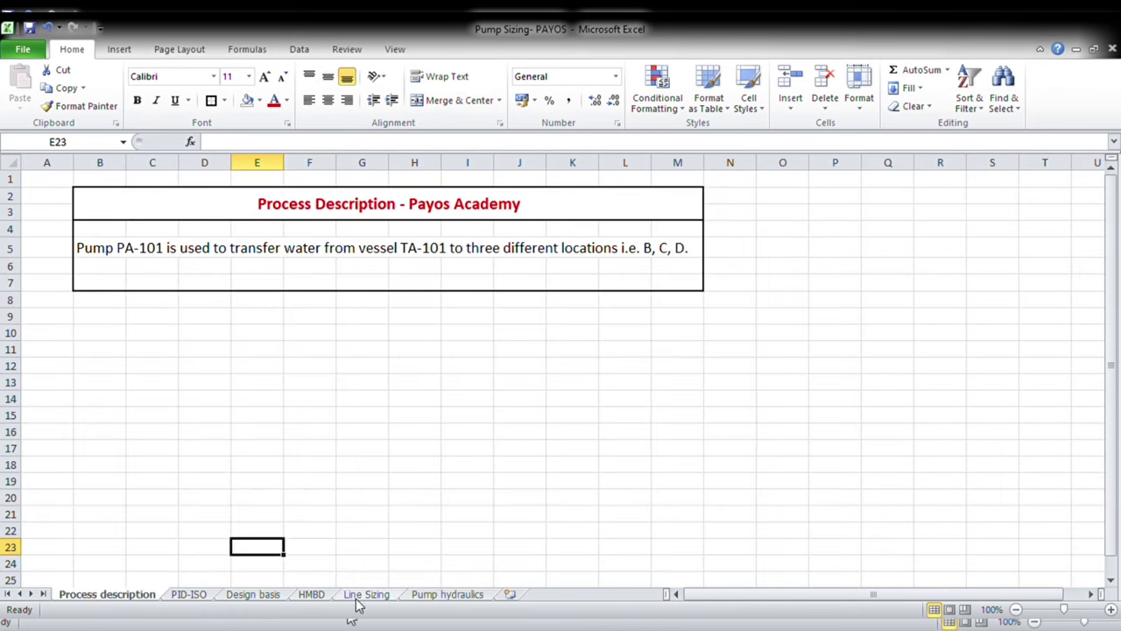
click(445, 595)
text(Water)
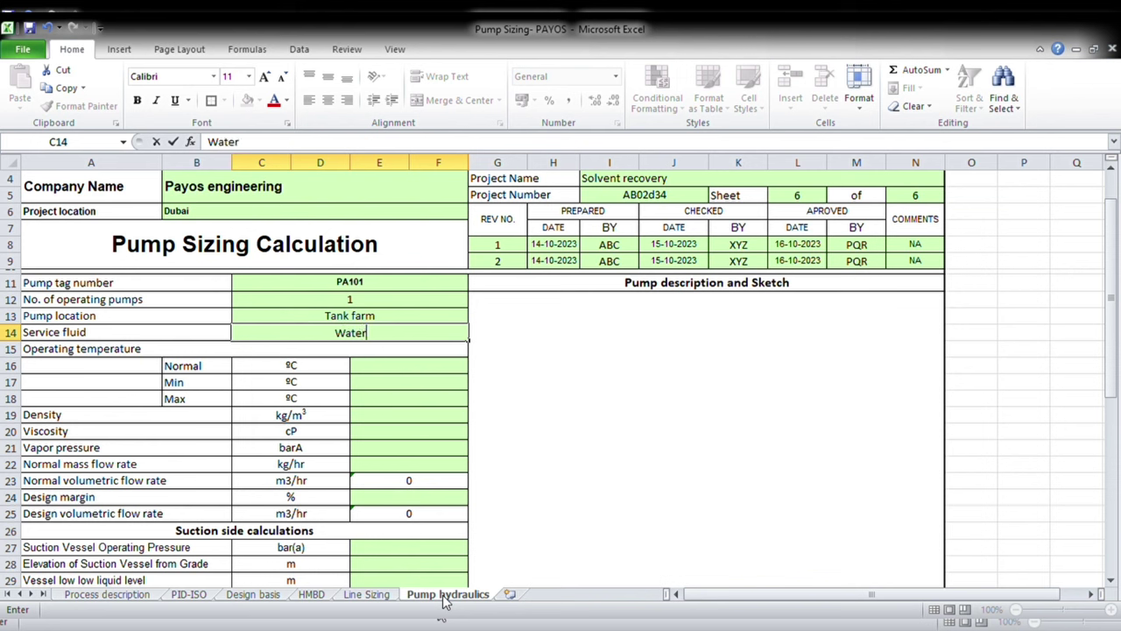
key(Return)
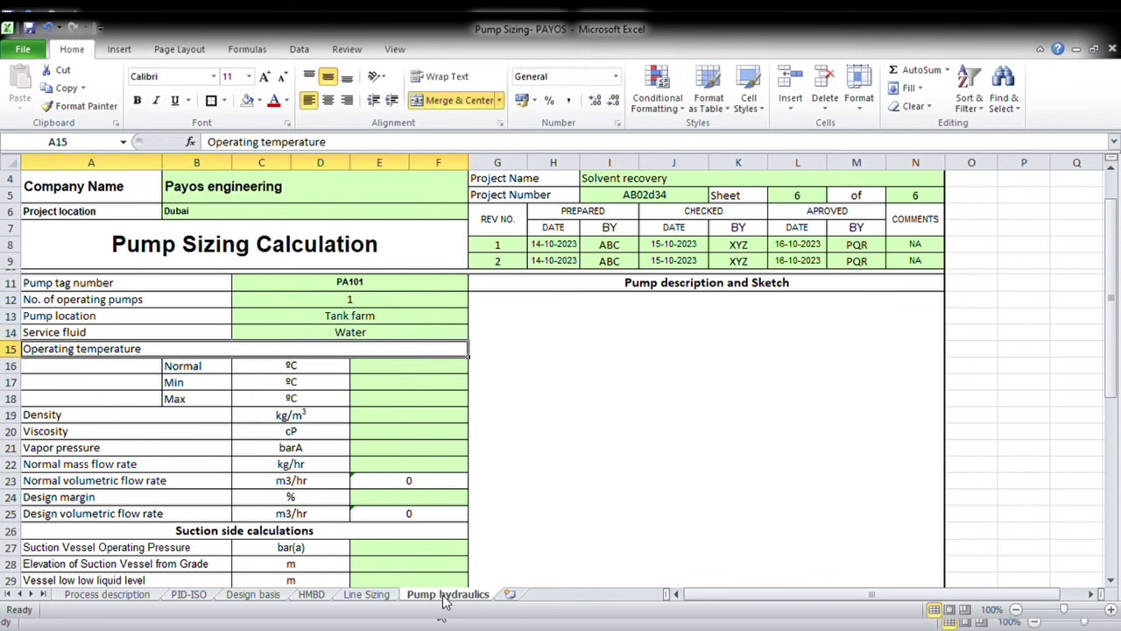
Look up stream 1 on the HMBD sheet and enter its operating temperatures on the Pump hydraulics sheet: normal 34, min 20, max 50 ºC.
key(Return)
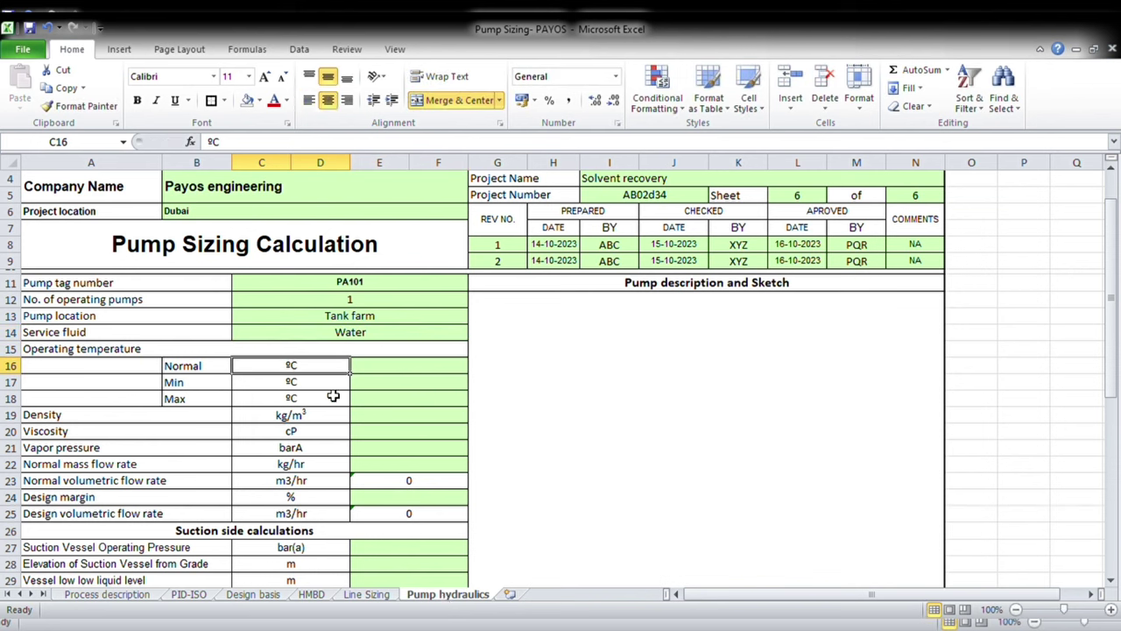
key(Right)
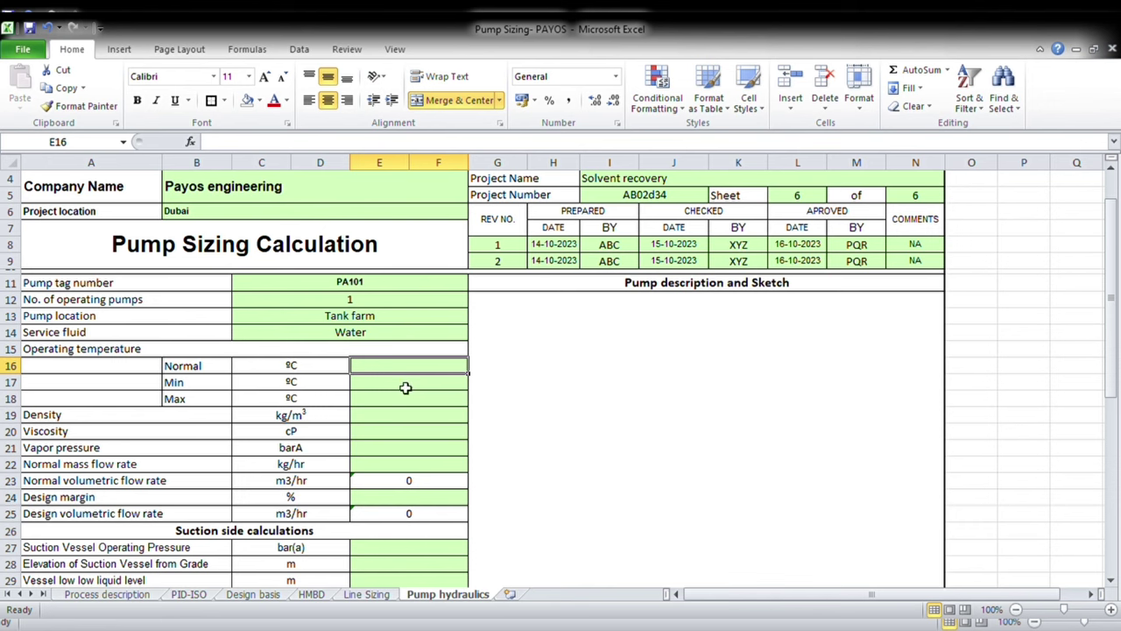
click(186, 597)
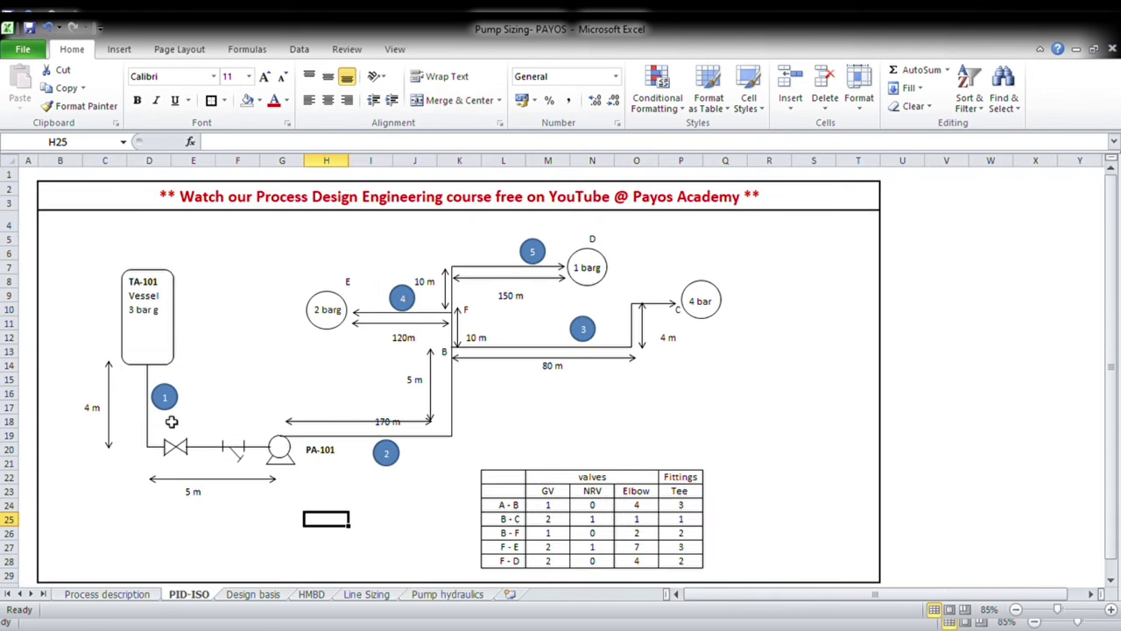
click(311, 596)
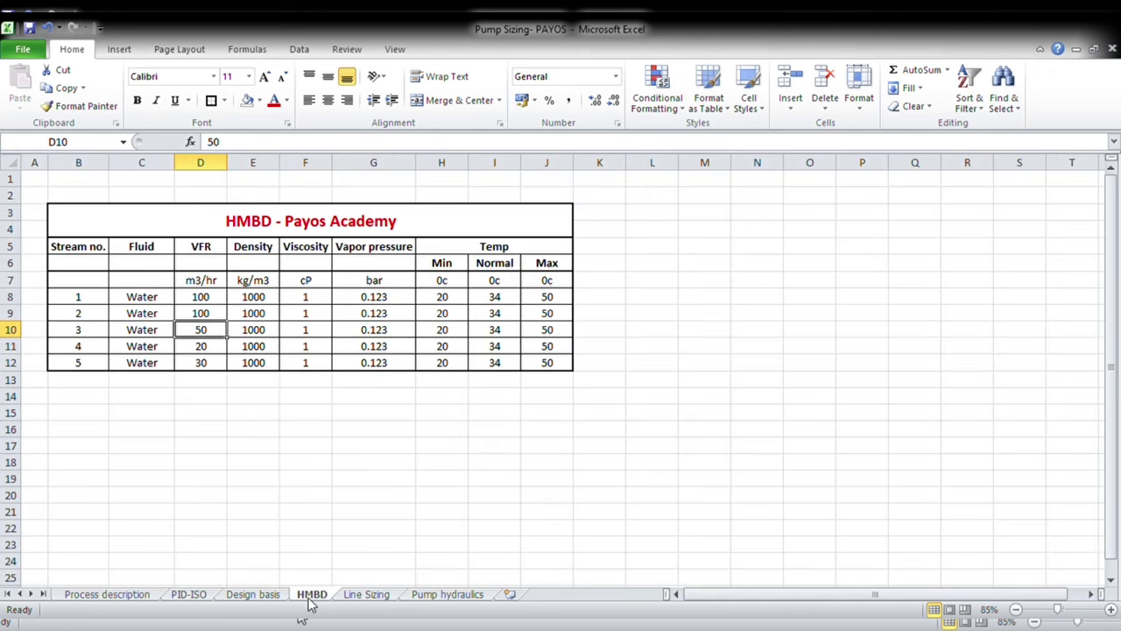
click(98, 299)
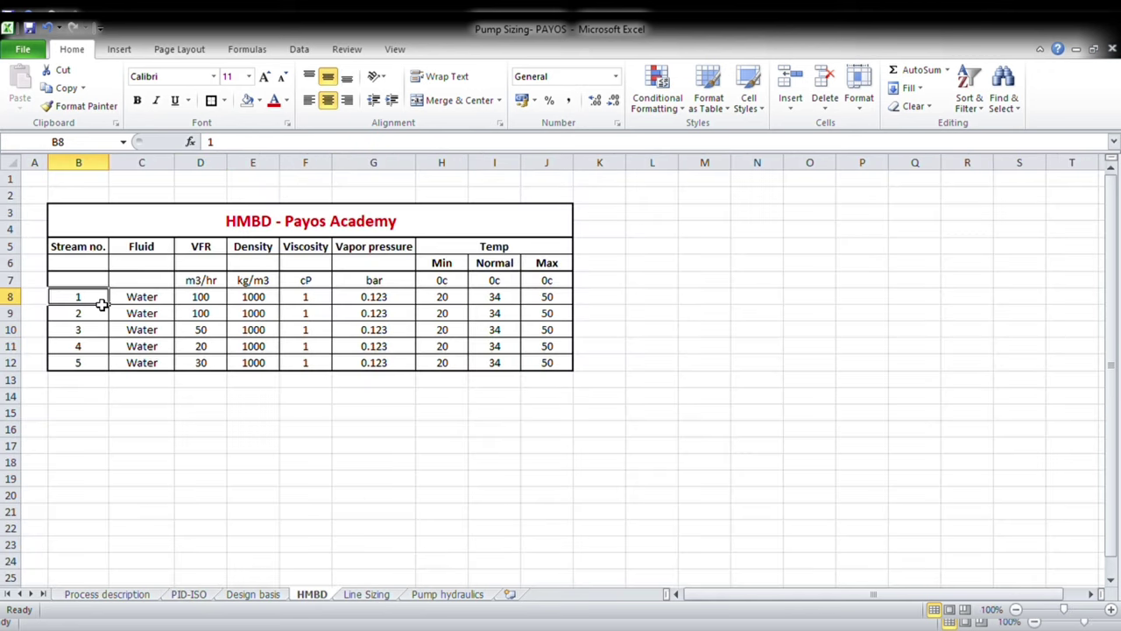
click(26, 299)
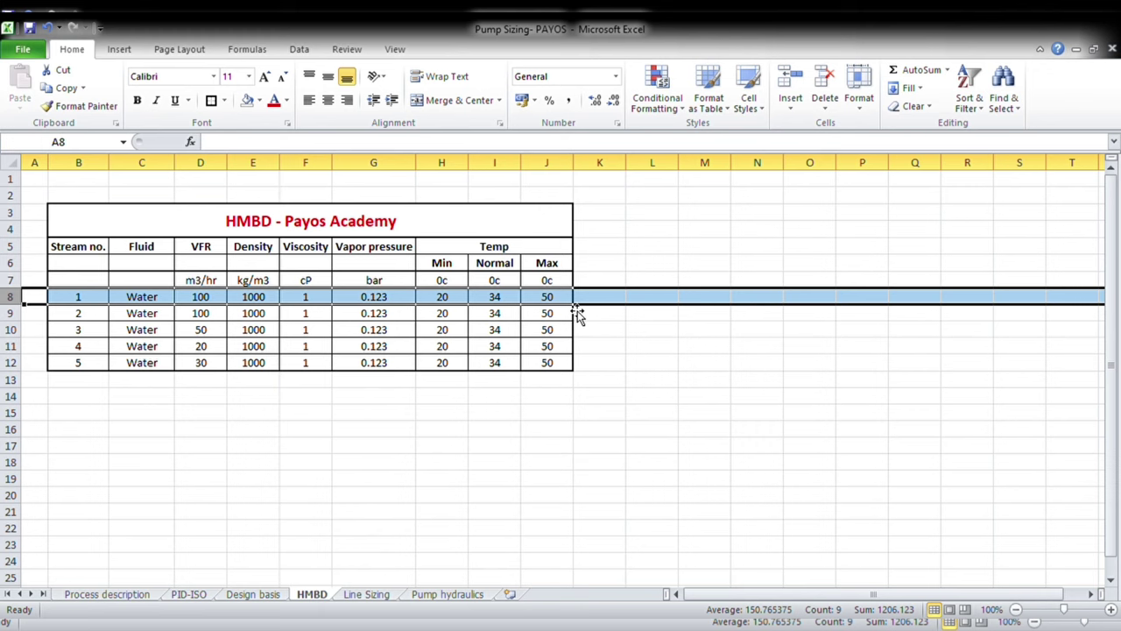
click(448, 594)
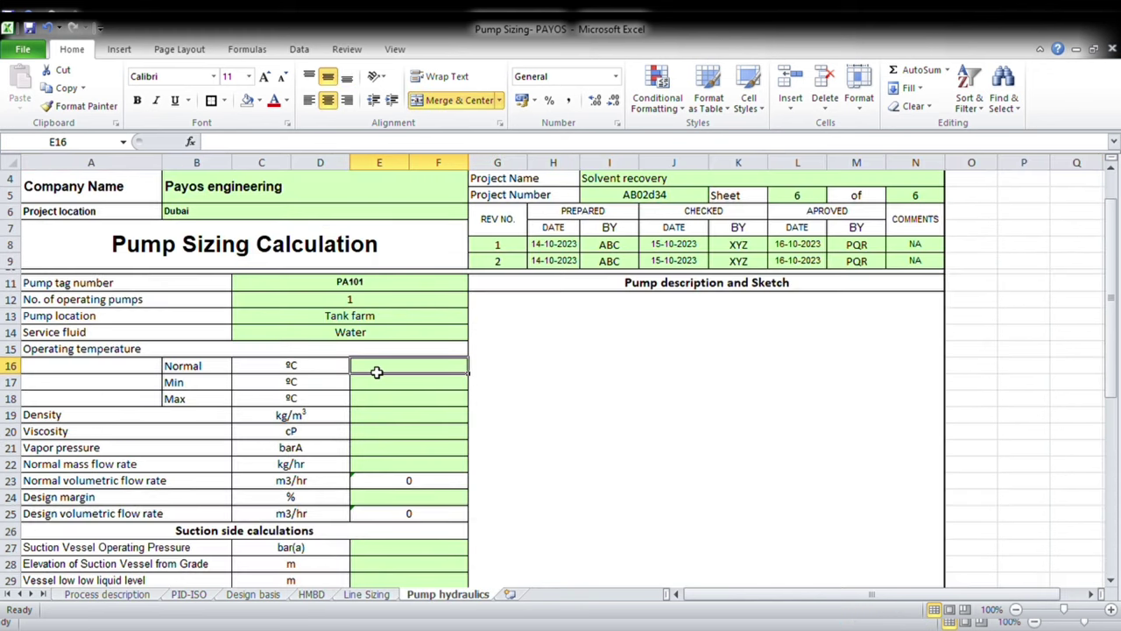
text(34)
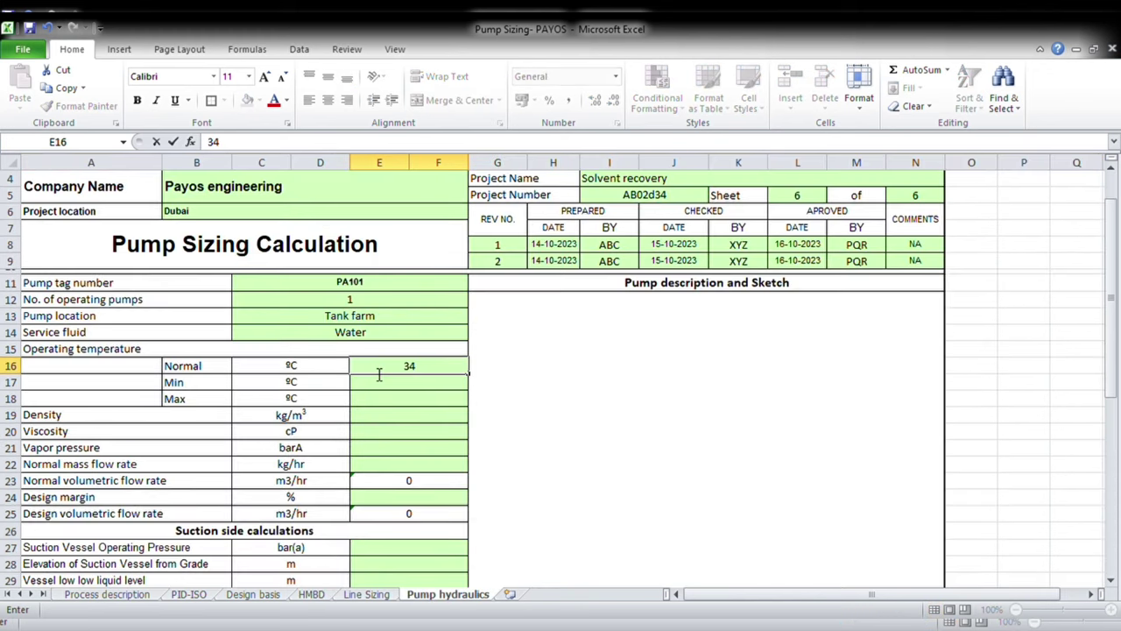
key(Return)
text(20)
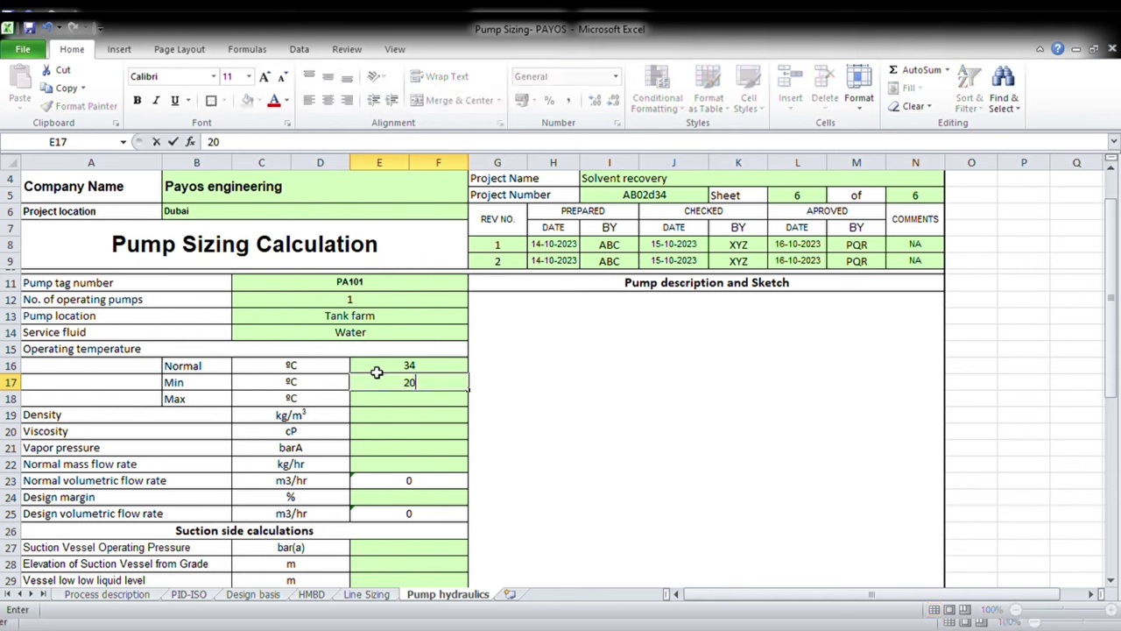
key(Return)
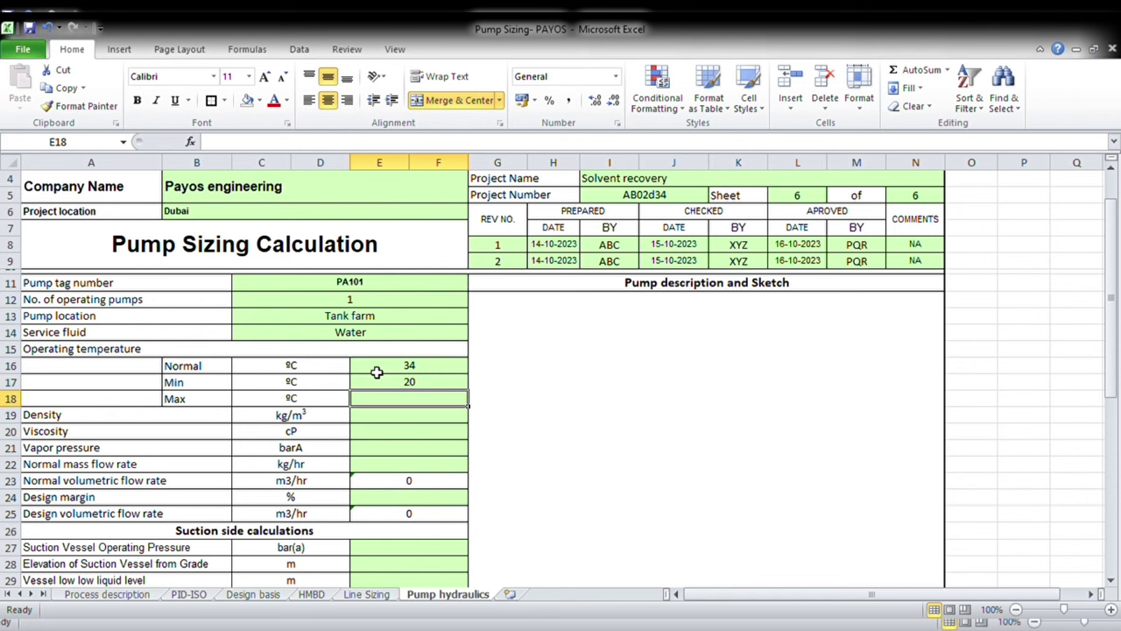
text(50)
key(Return)
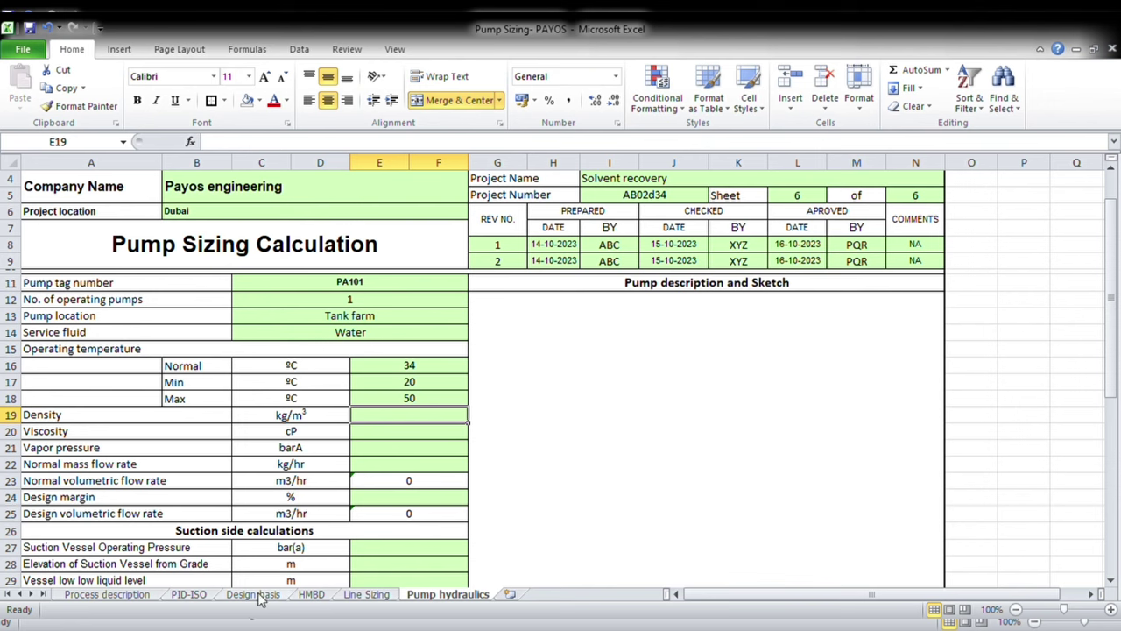
Using stream 1 on the HMBD sheet, enter density 1000 kg/m3, viscosity 1 cP and vapor pressure 0.123 barA in the pump calculation.
click(312, 594)
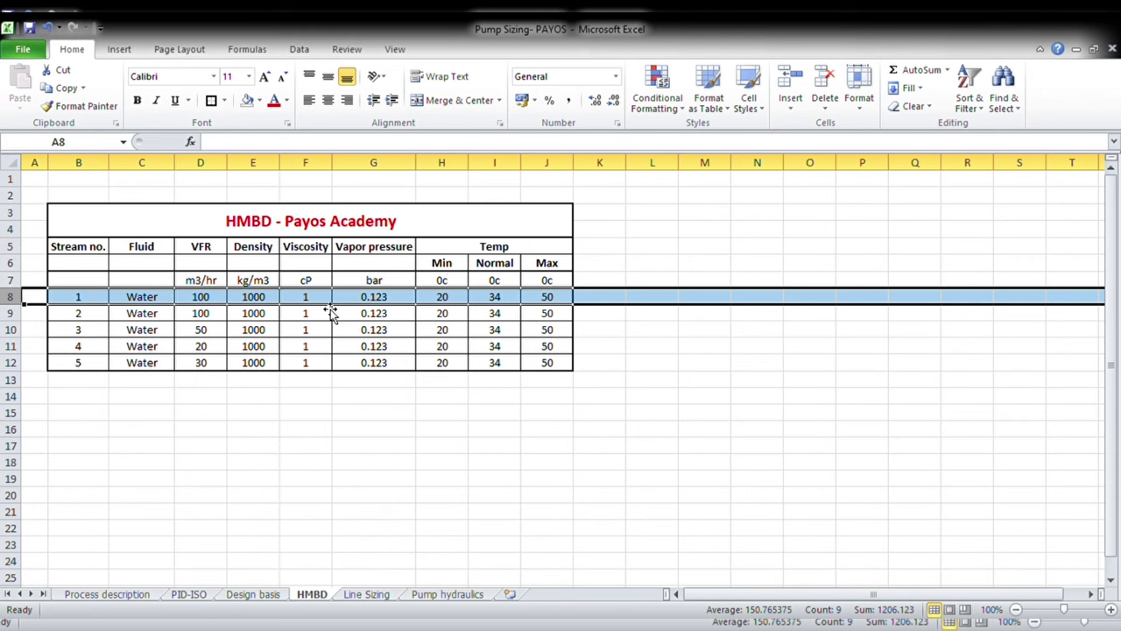
click(453, 596)
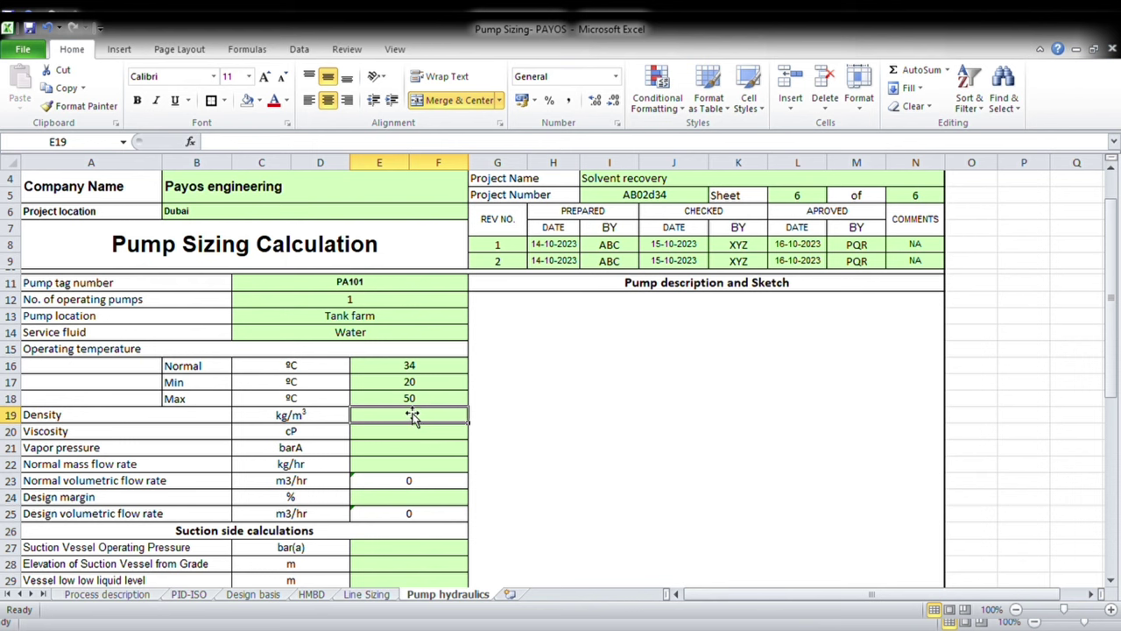
text(1000)
key(Return)
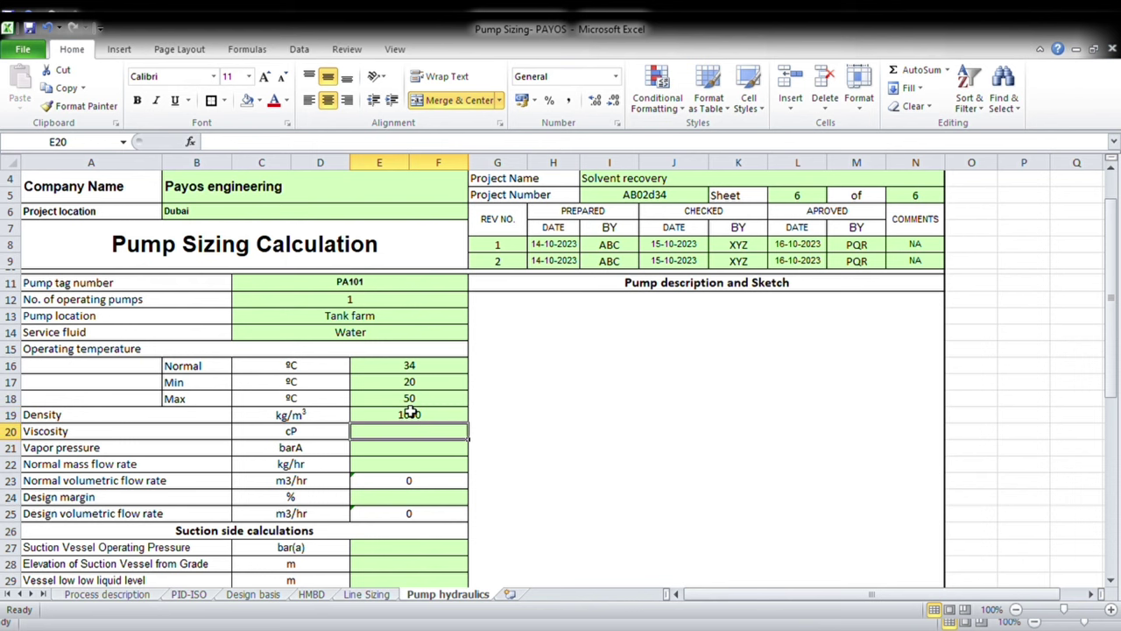
text(1)
key(Return)
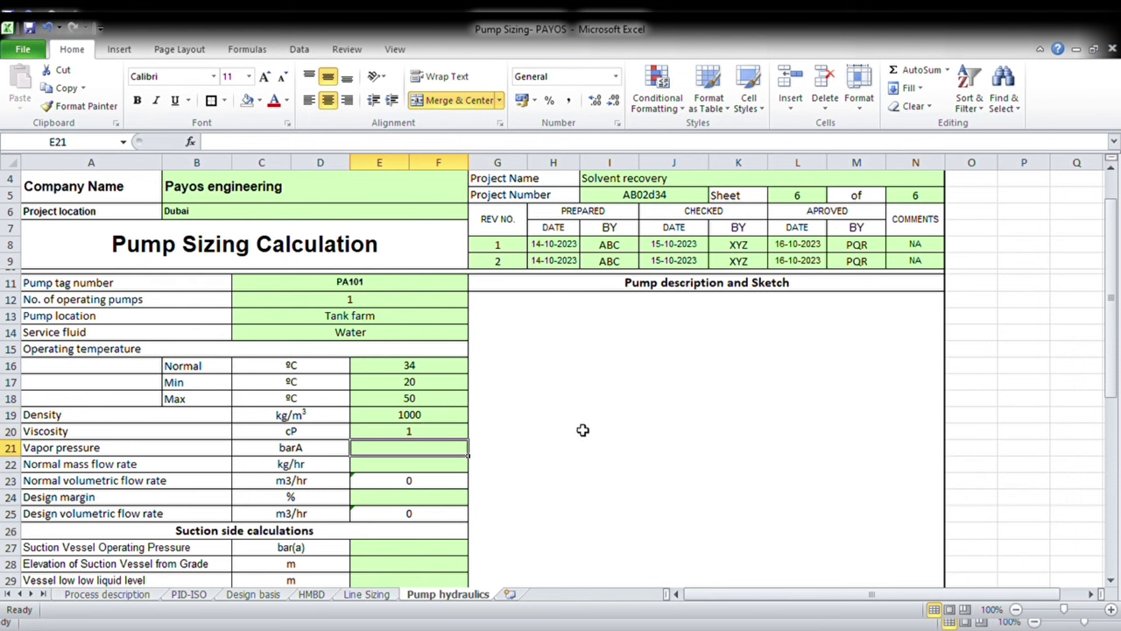
text(0.)
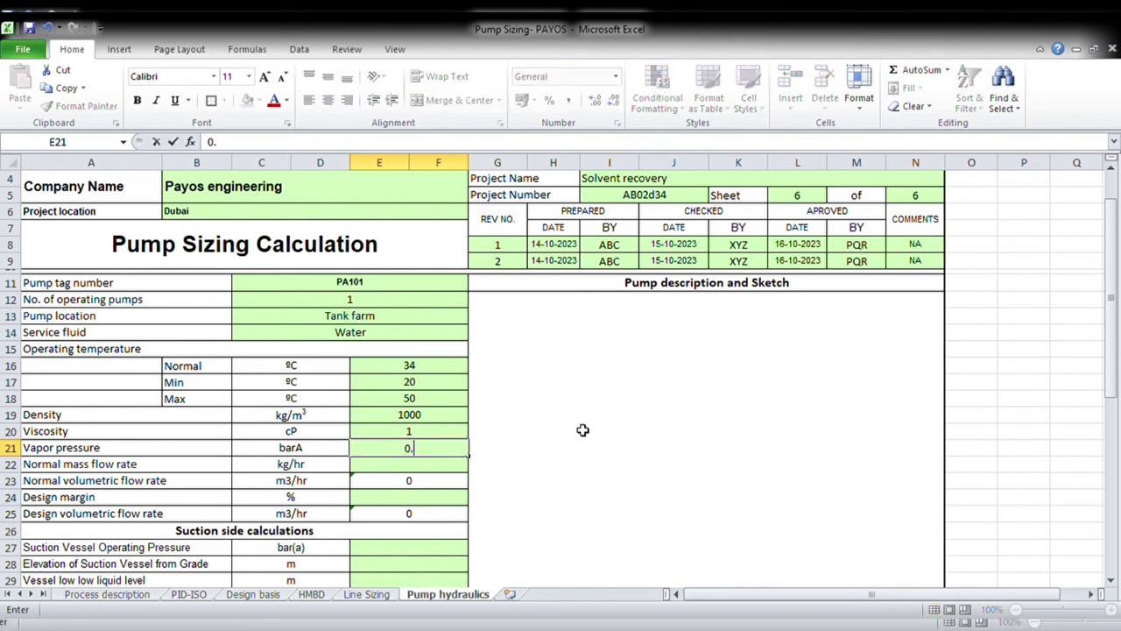
text(123)
key(Return)
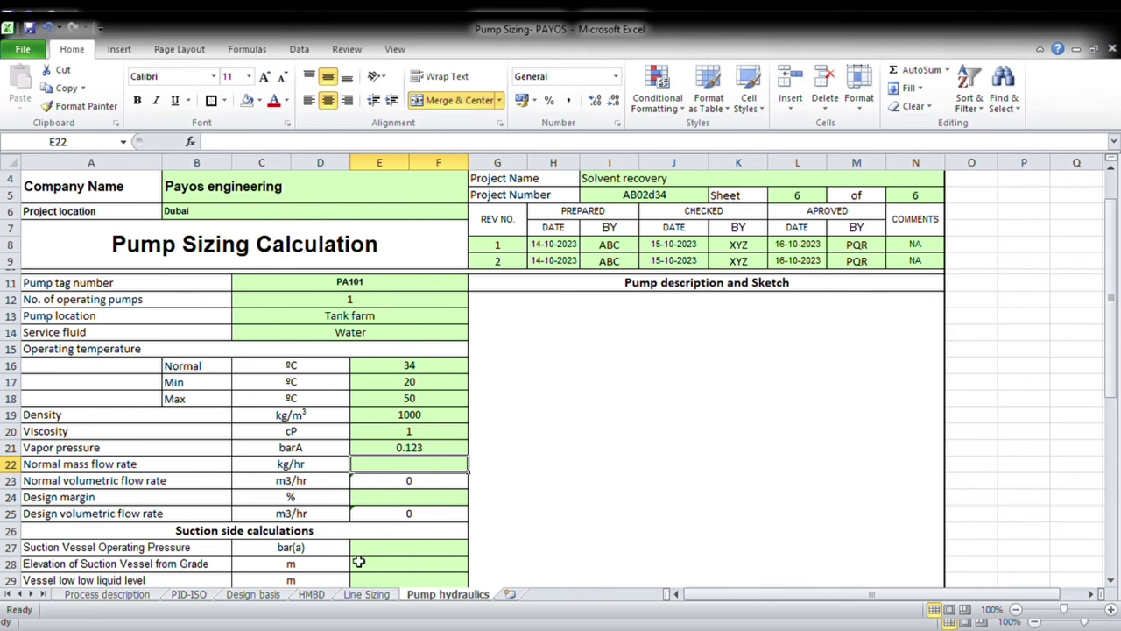
Check the stream 1 flow on the HMBD sheet and enter a normal mass flow rate of 100000 kg/hr on the Pump hydraulics sheet.
click(311, 594)
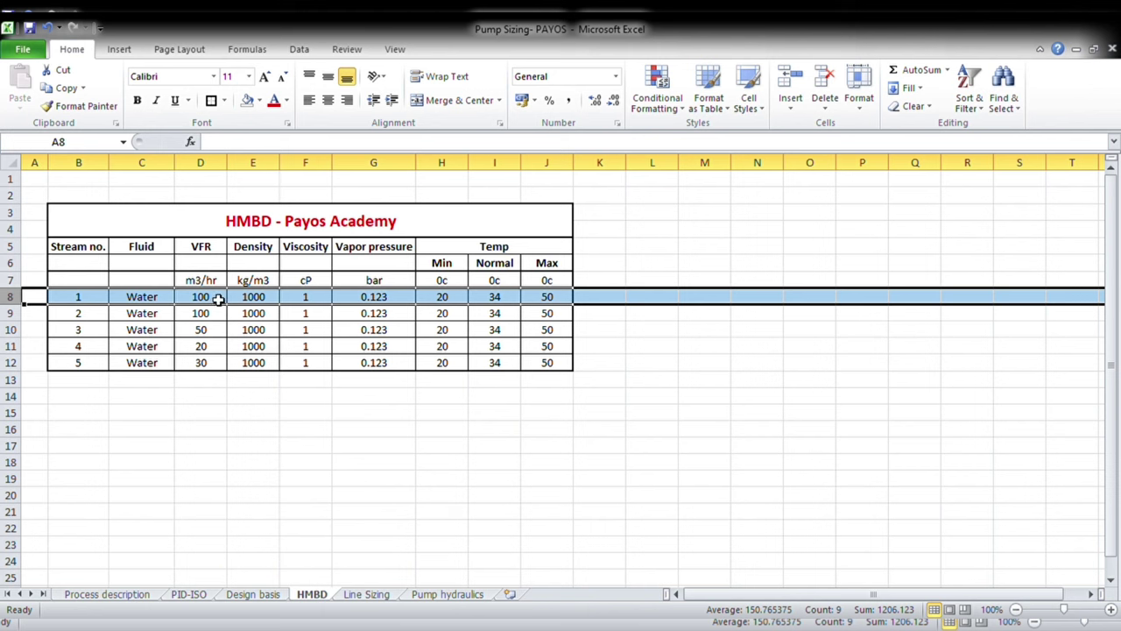
click(437, 595)
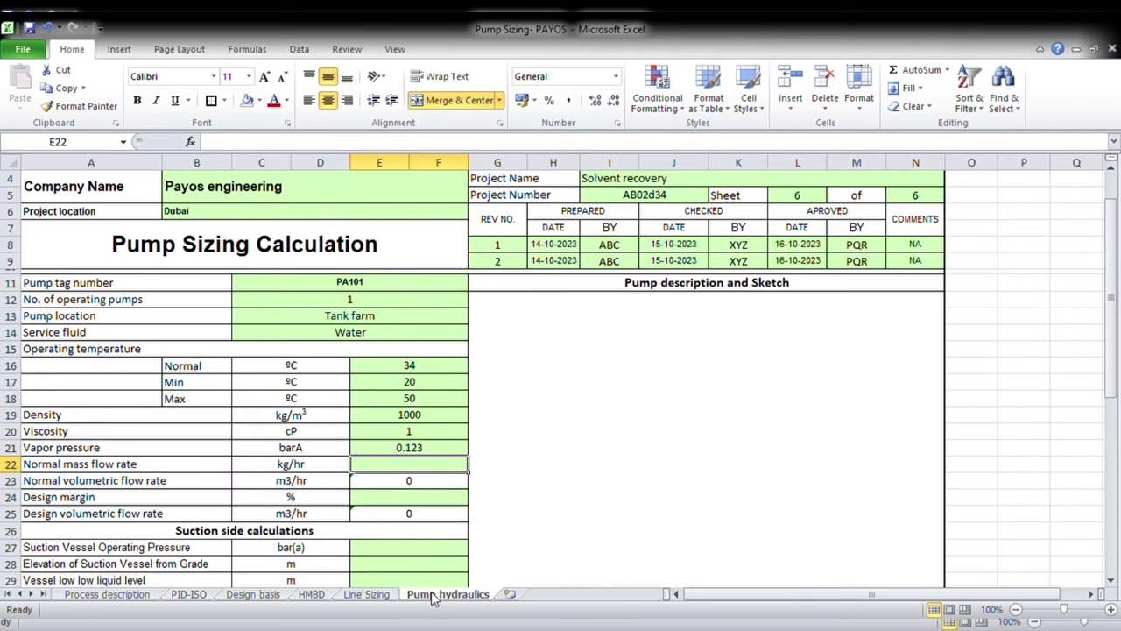
text(1)
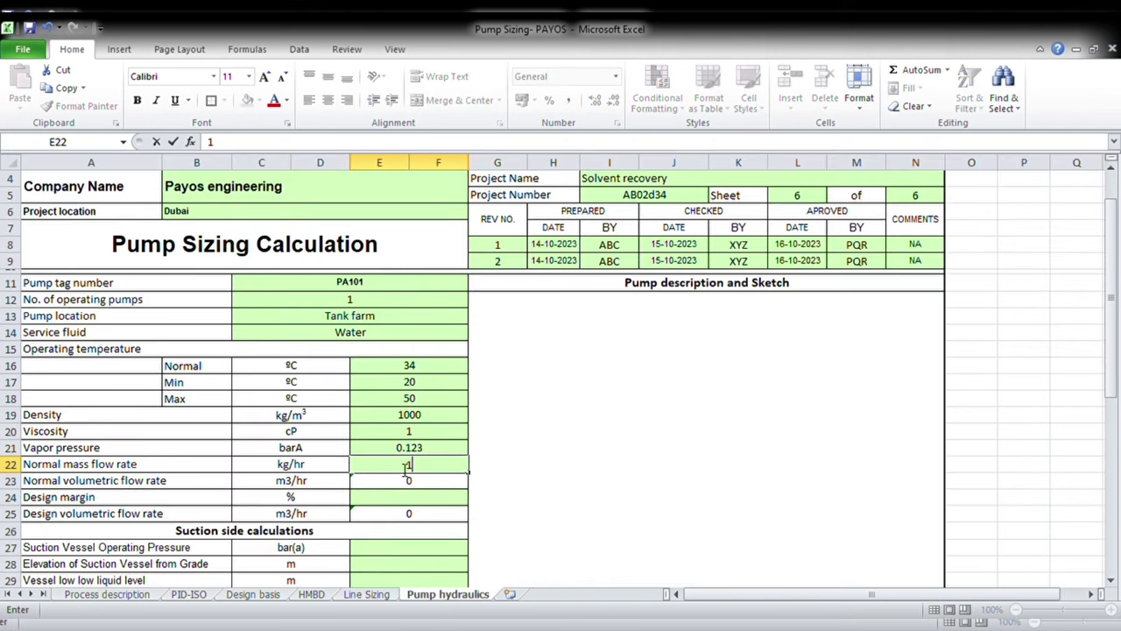
text(00000)
key(Return)
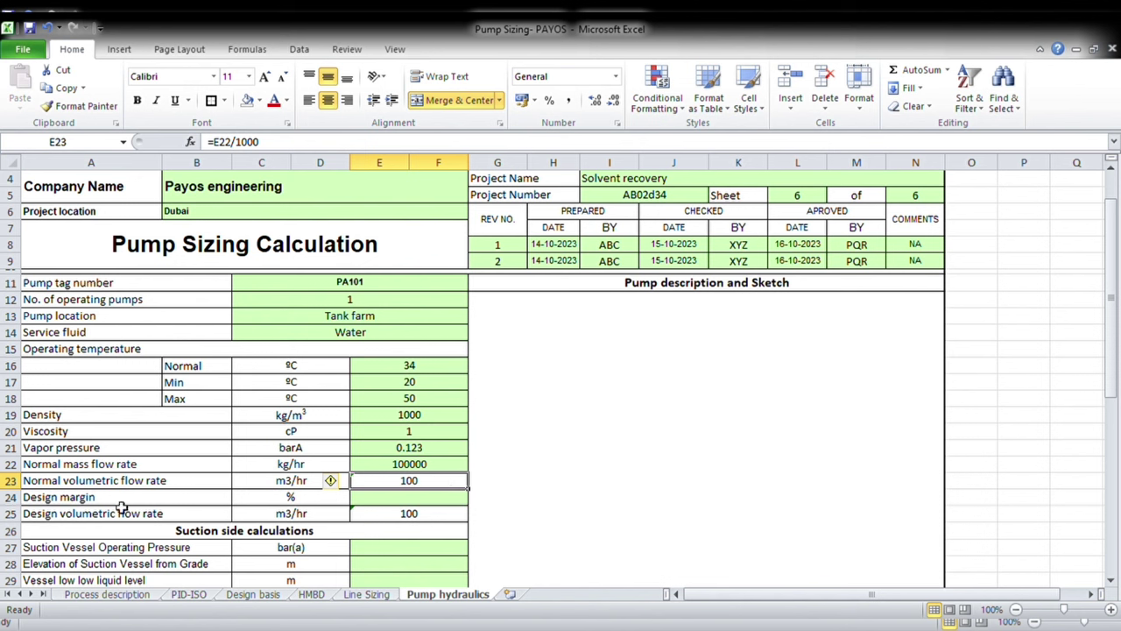
Look up the design margin on the Design basis sheet and enter 10 % as the design margin on the Pump hydraulics sheet.
click(429, 504)
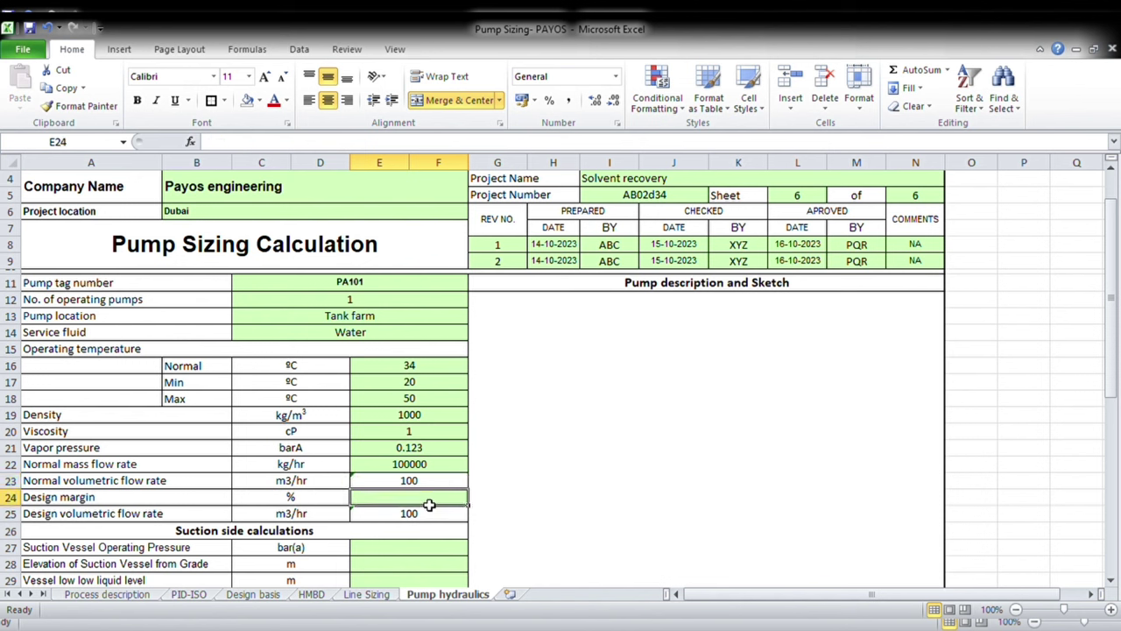
click(252, 596)
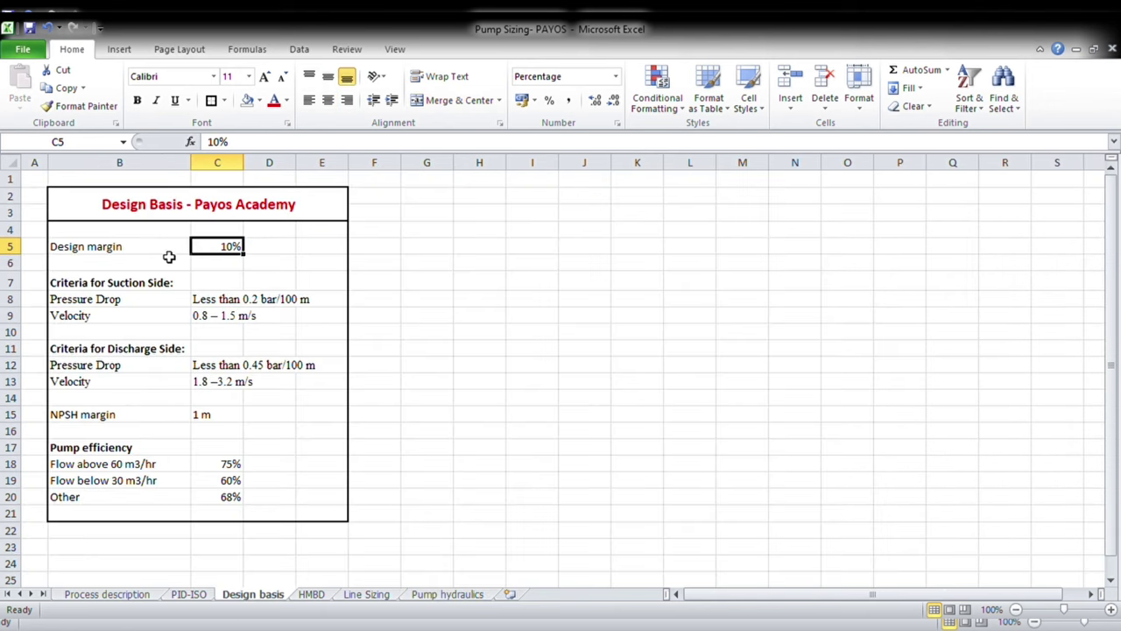
click(417, 594)
text(10)
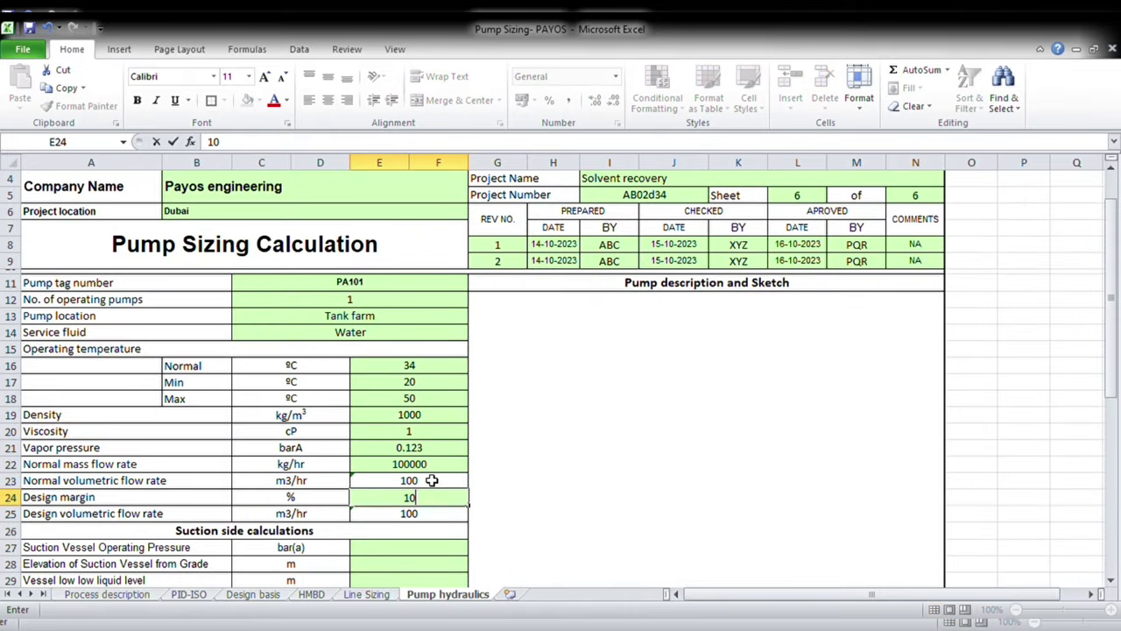
key(Return)
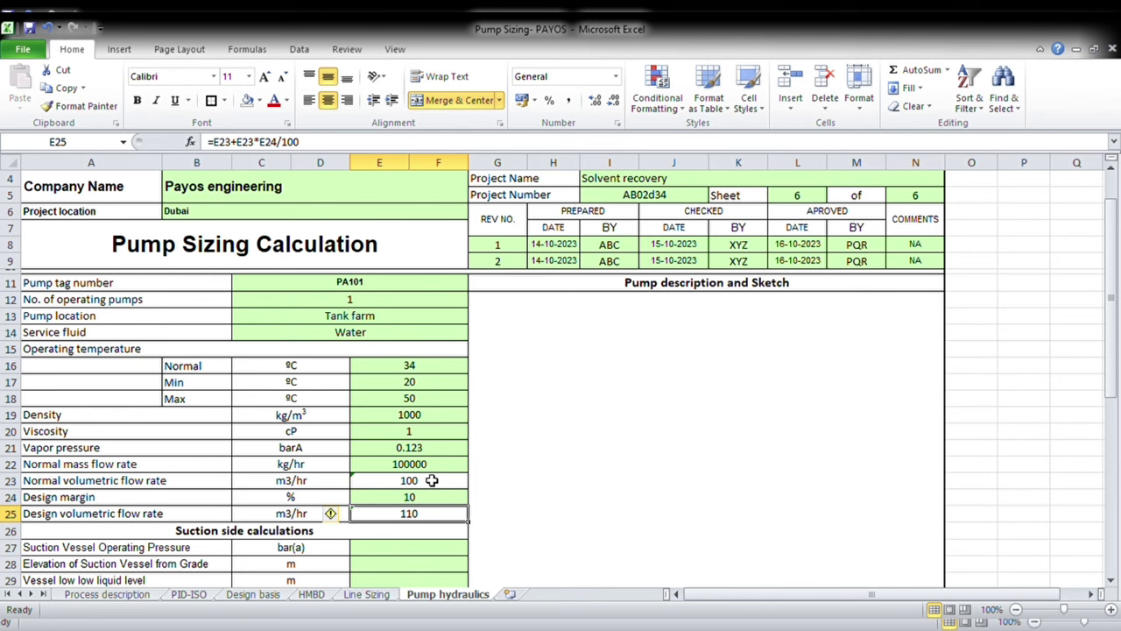
Using the TA-101 data on the PID-ISO sheet, enter the suction vessel operating pressure as =3+1.013 and its elevation from grade as 4 m.
key(Down)
key(Down)
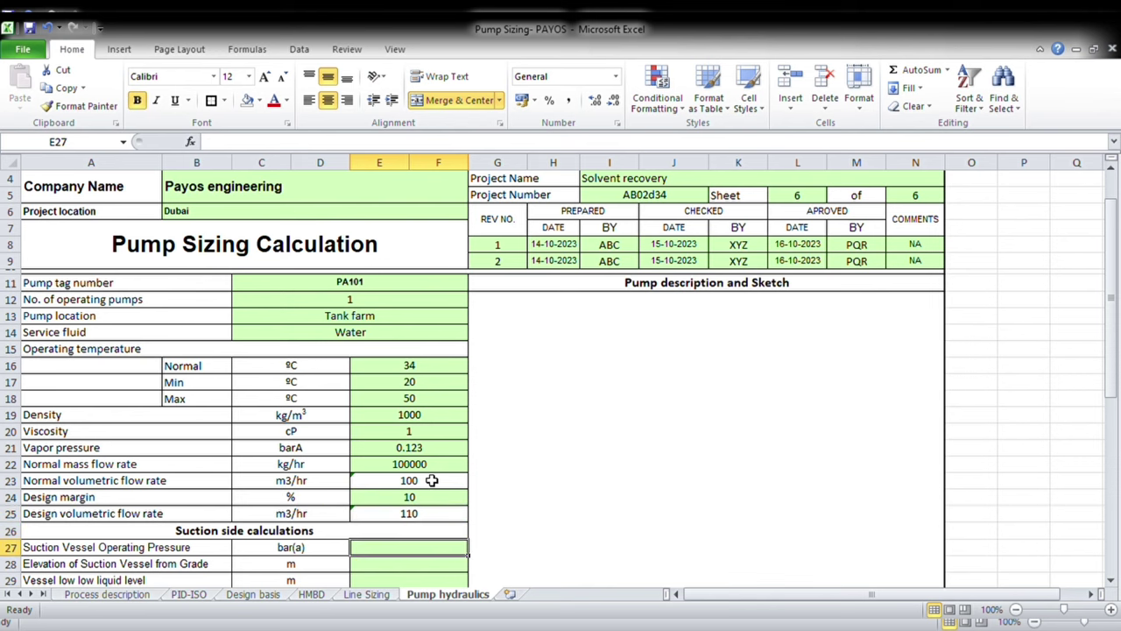
scroll(432, 480, down, 3)
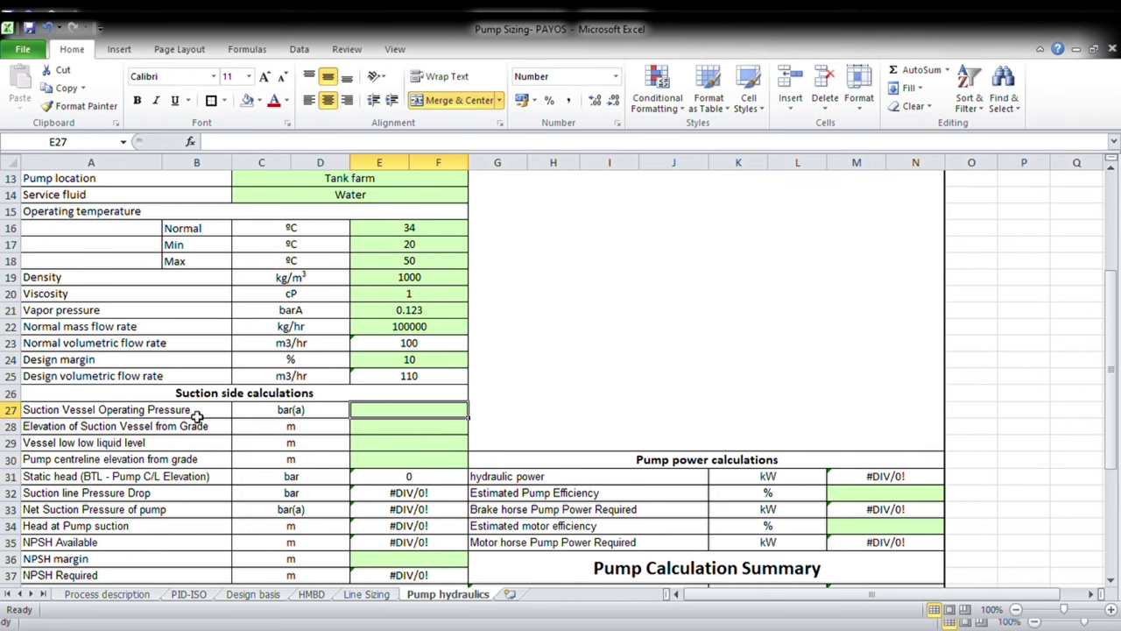
click(312, 595)
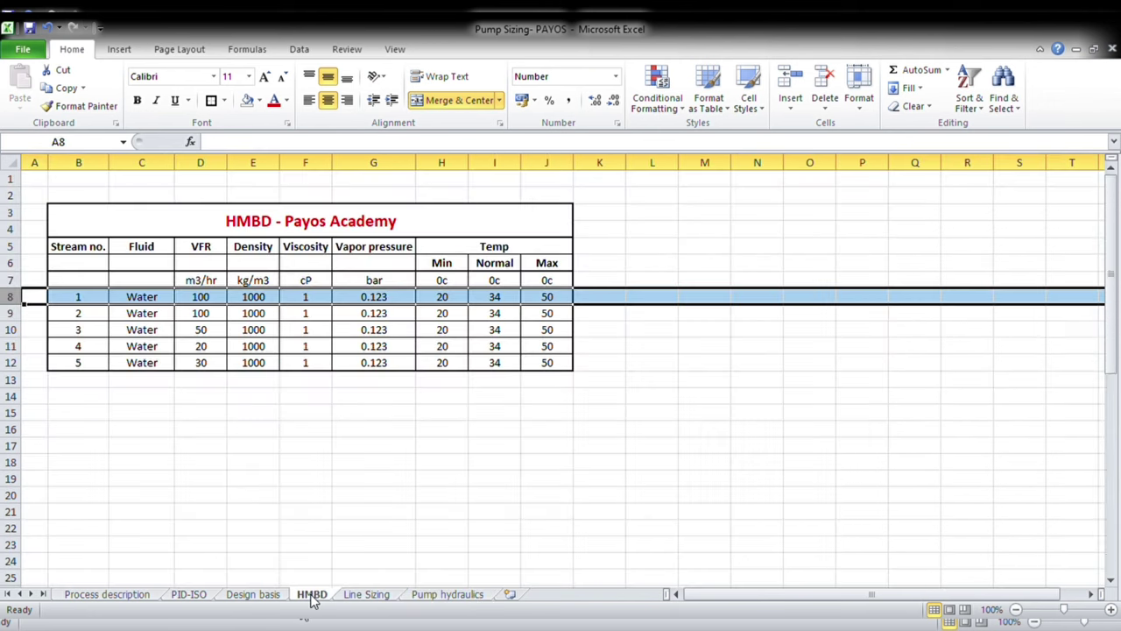
click(188, 595)
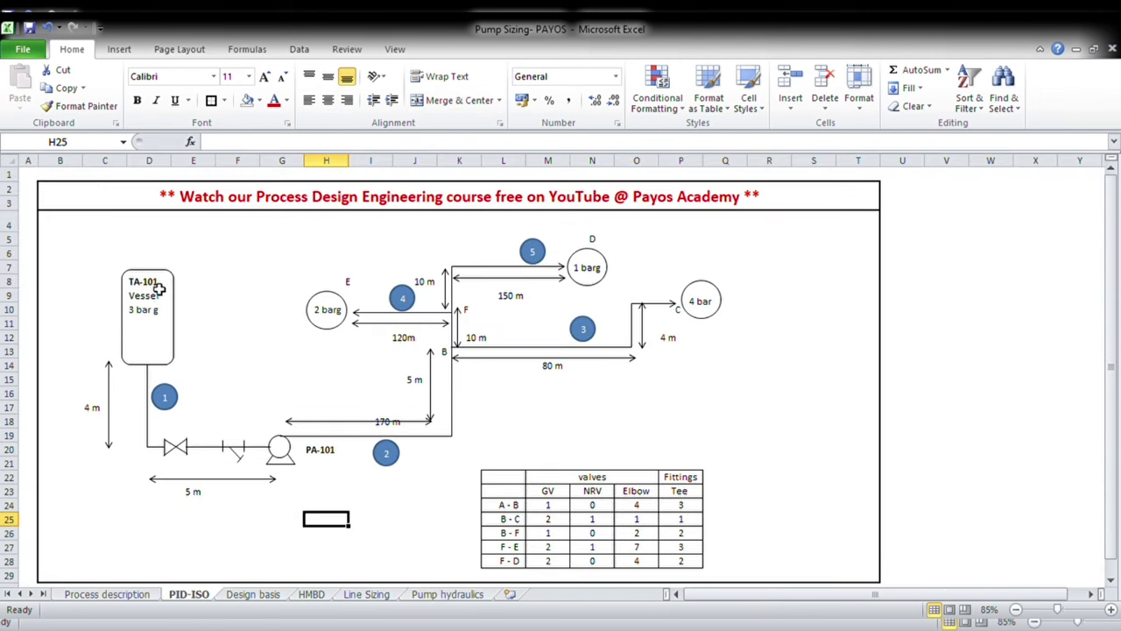
click(150, 314)
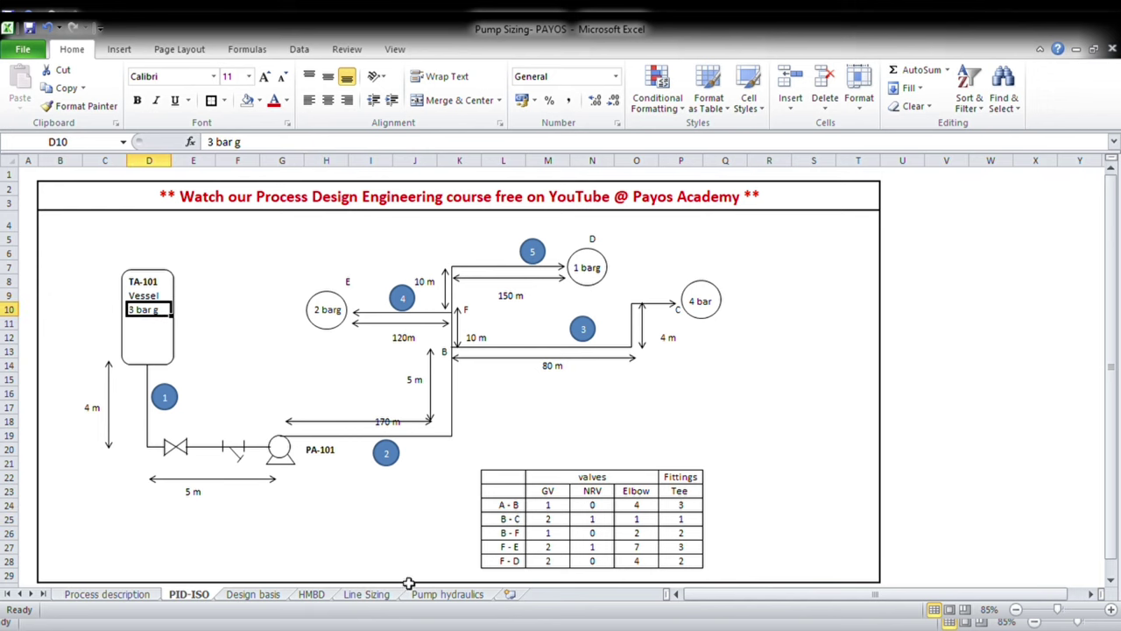
click(438, 595)
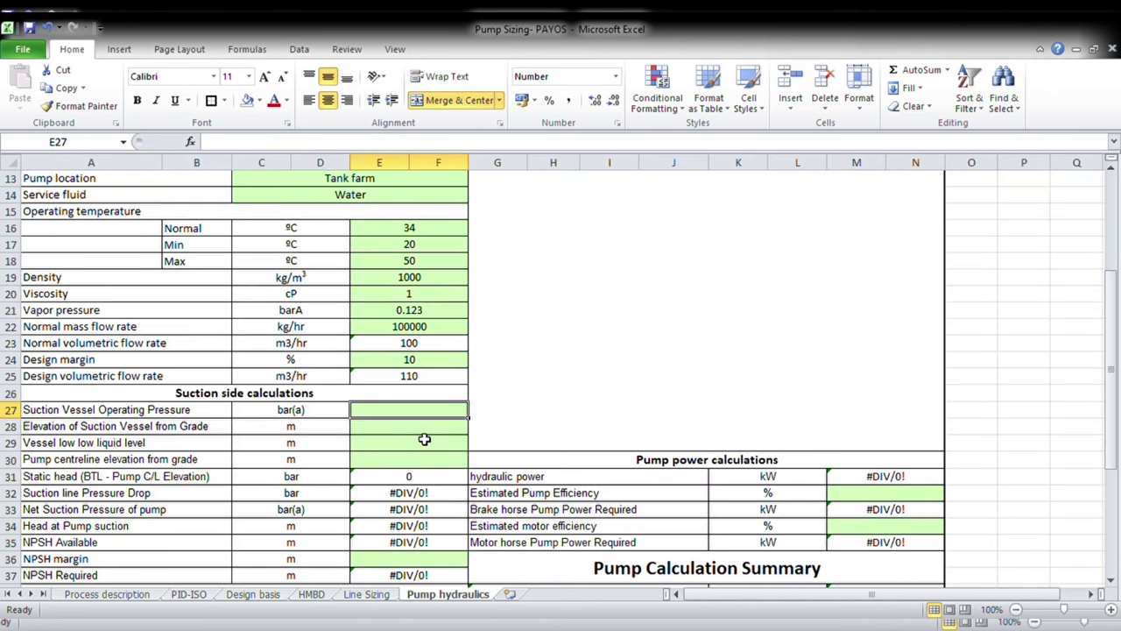
text(=)
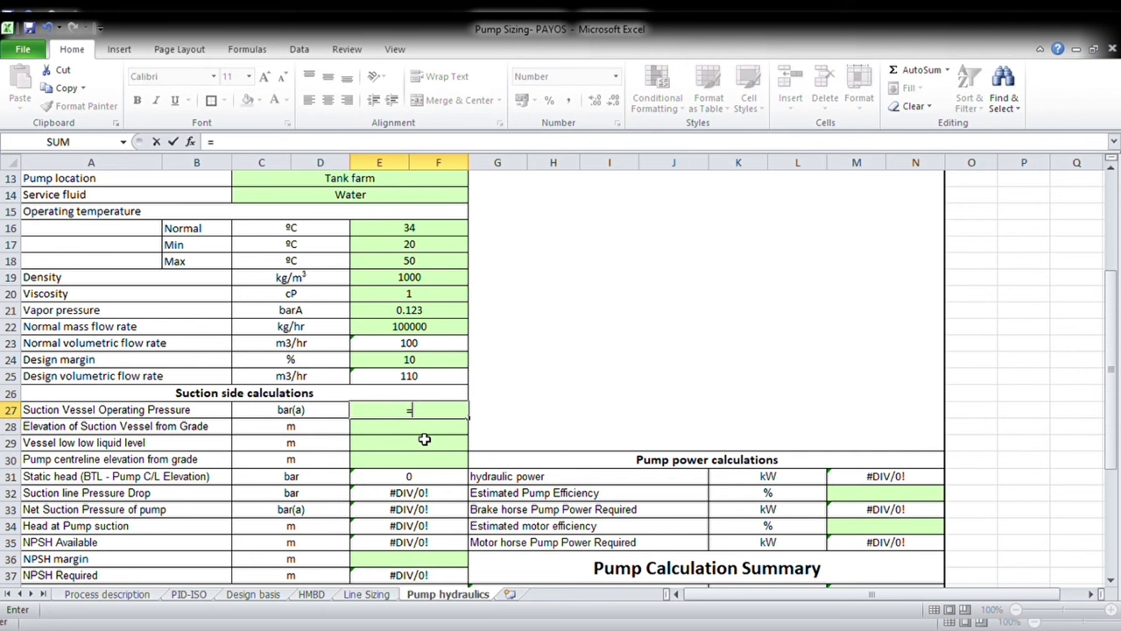
text(3+1.013)
key(Return)
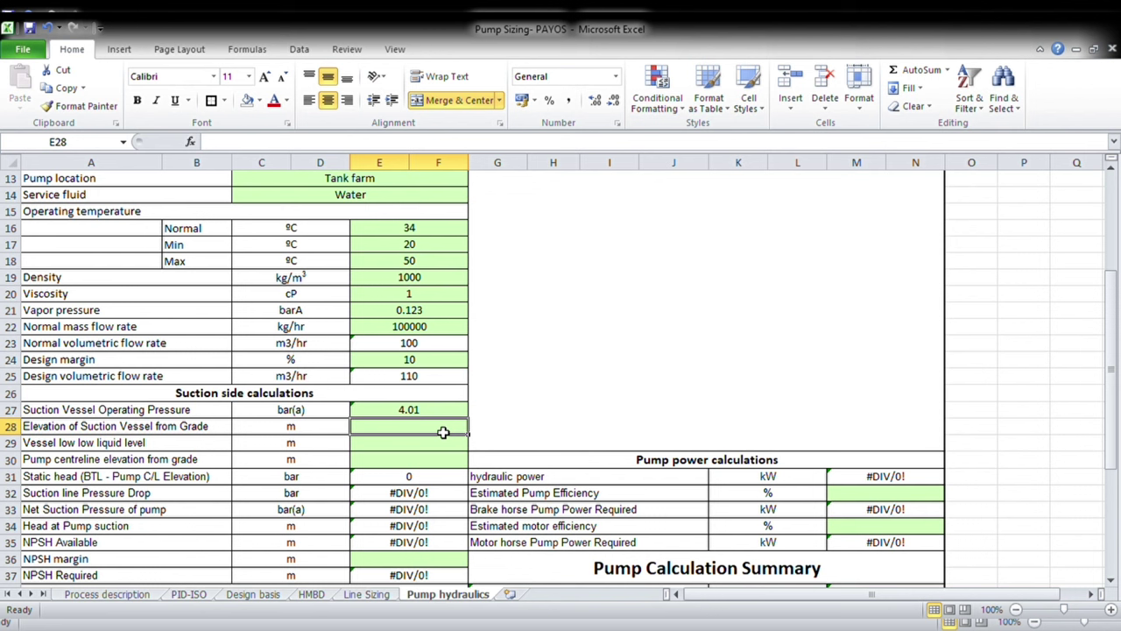
text(4)
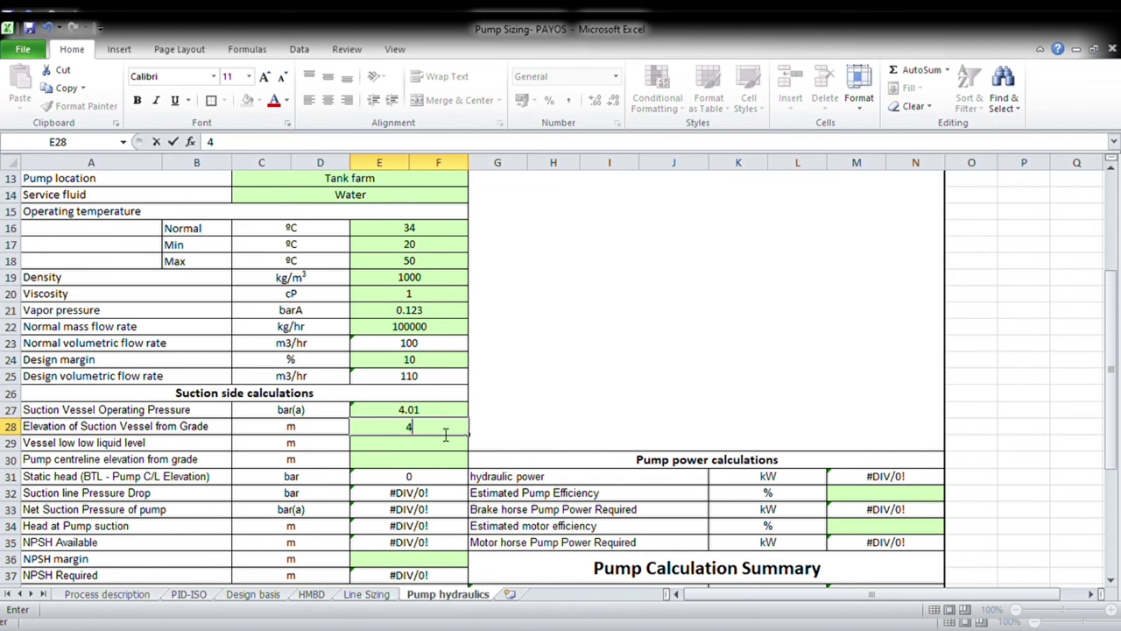
key(Return)
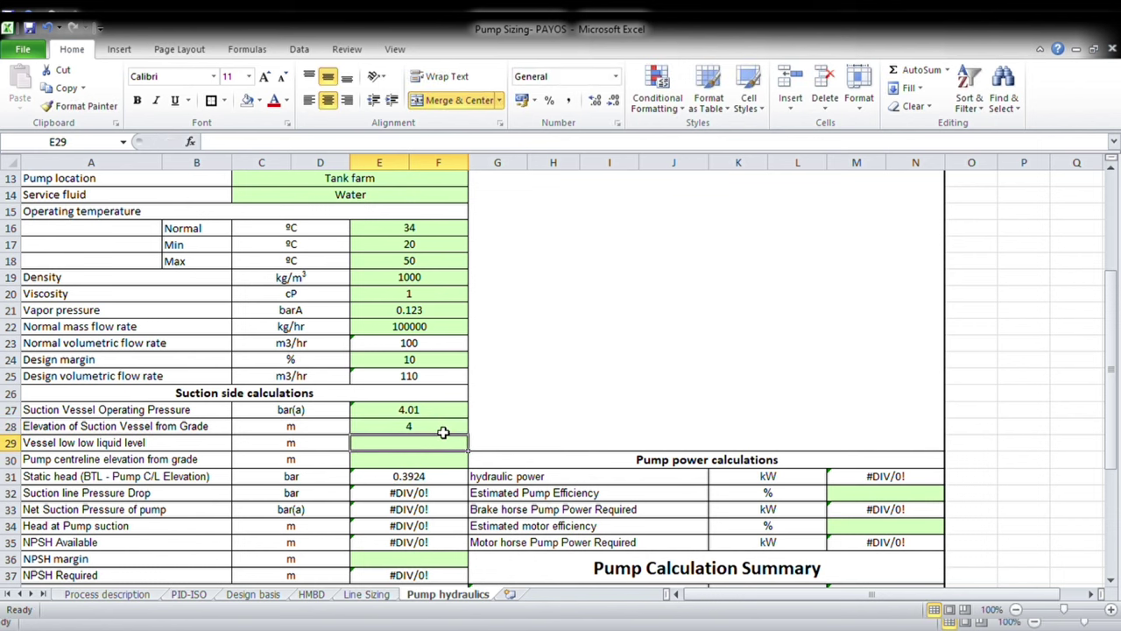
Check vessel TA-101 on the PID-ISO sheet and enter a vessel low low liquid level of 0 m on the Pump hydraulics sheet.
click(191, 594)
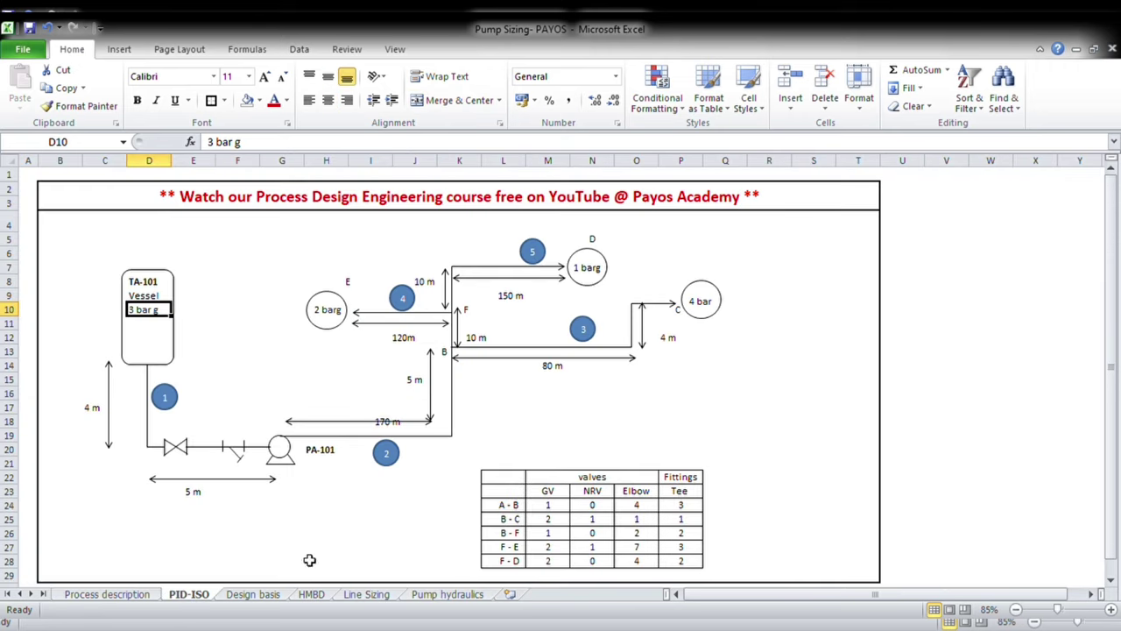
click(123, 382)
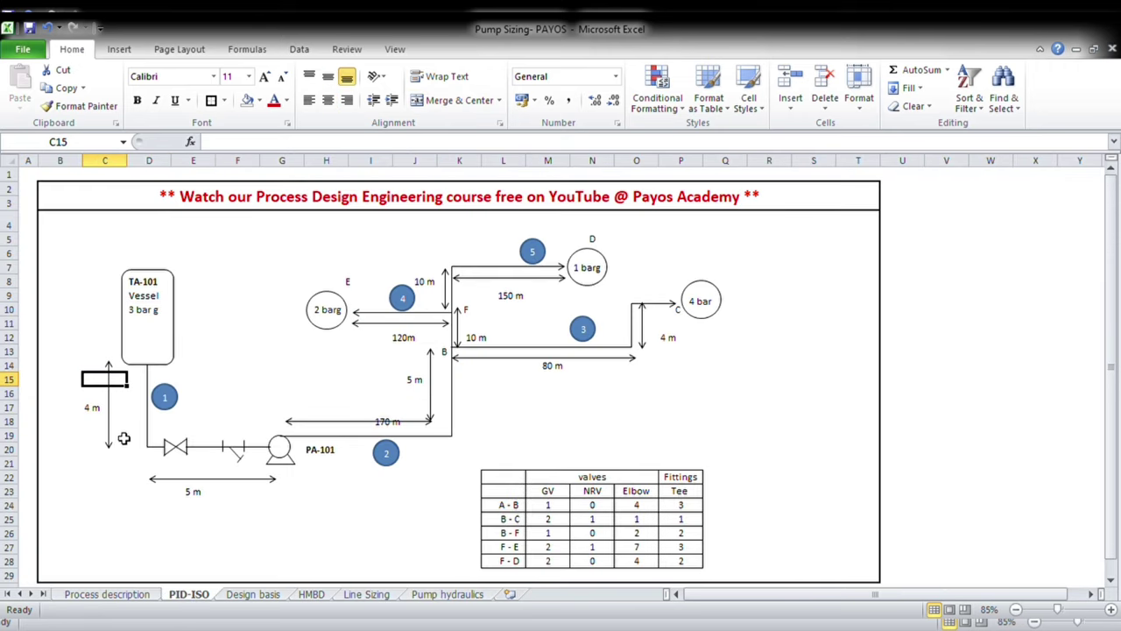
click(124, 495)
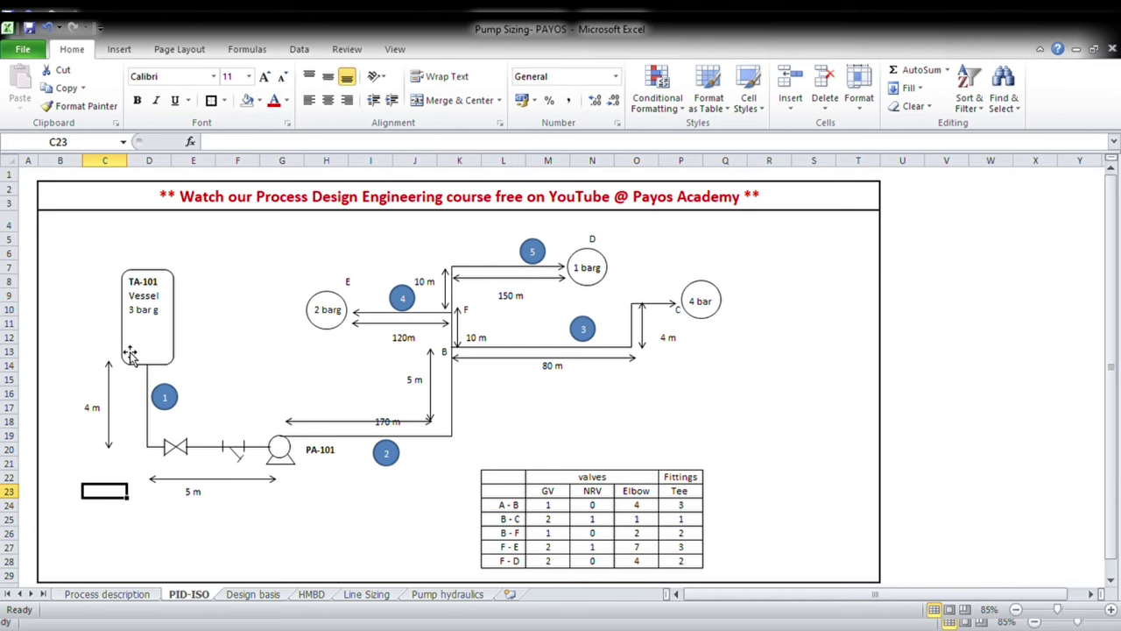
click(442, 594)
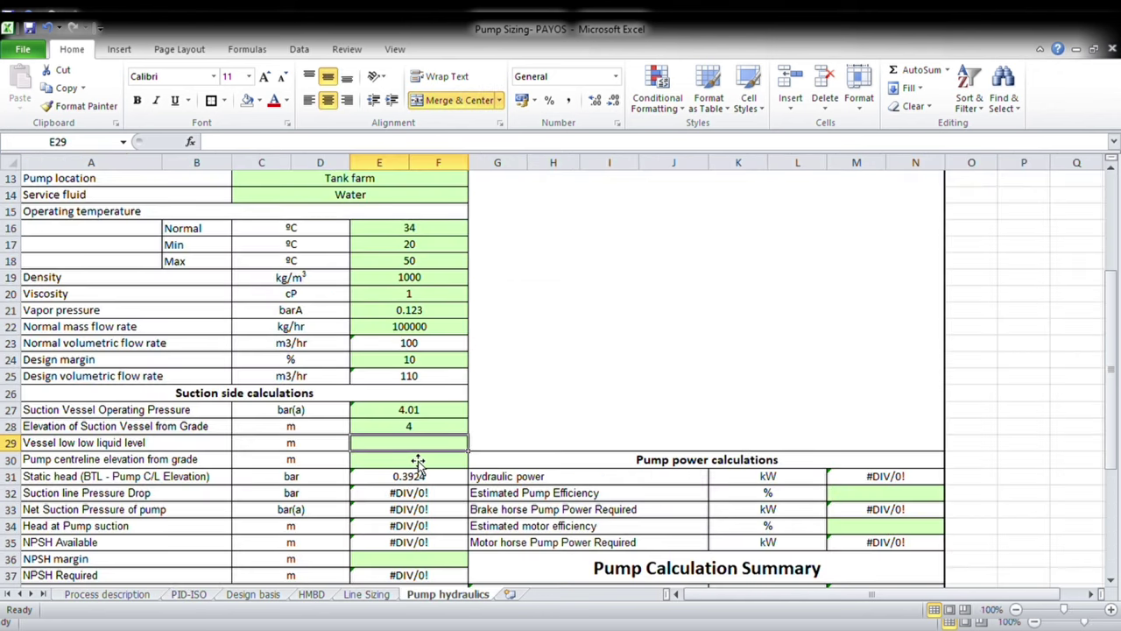
text(0)
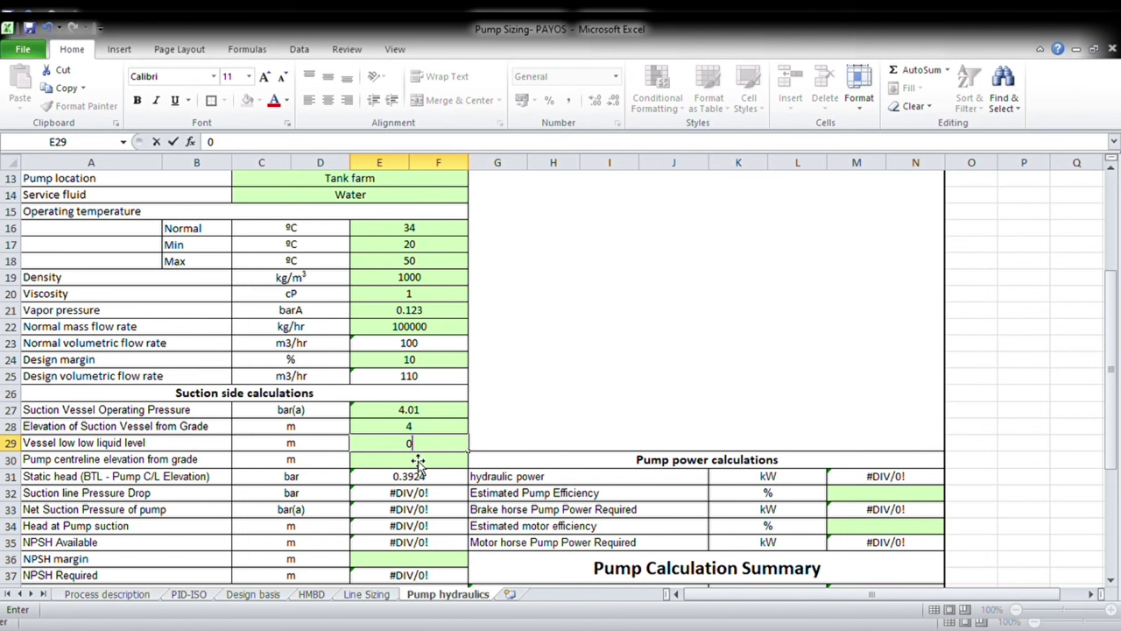
key(Return)
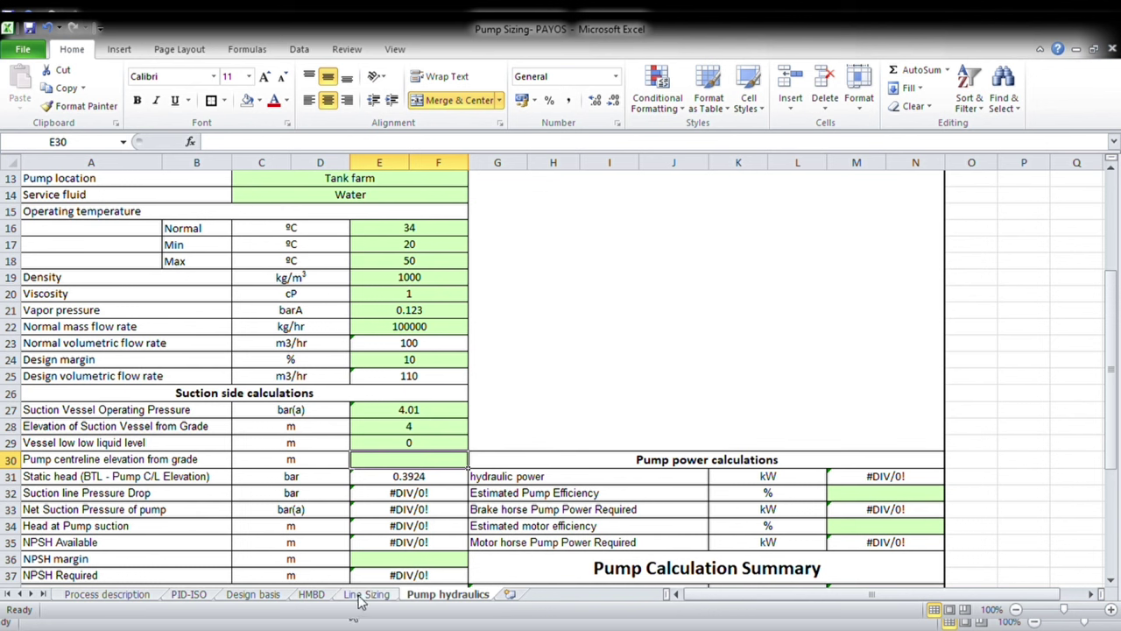
Check pump PA-101 on the PID-ISO sheet and enter 0.75 m as the pump centreline elevation from grade on the Pump hydraulics sheet.
click(187, 597)
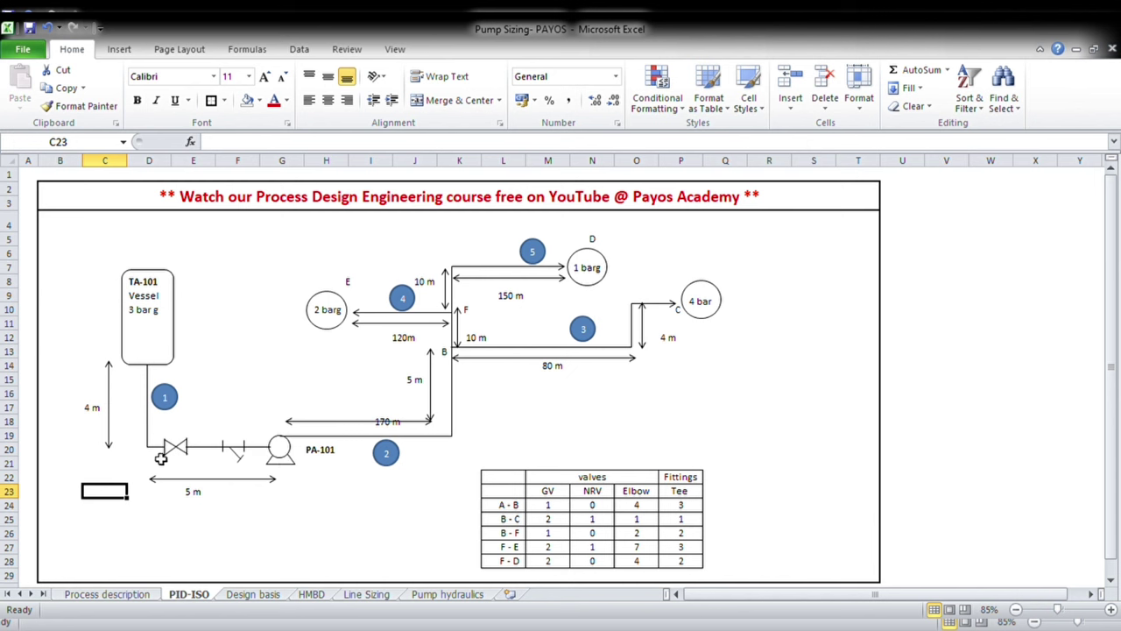
click(445, 594)
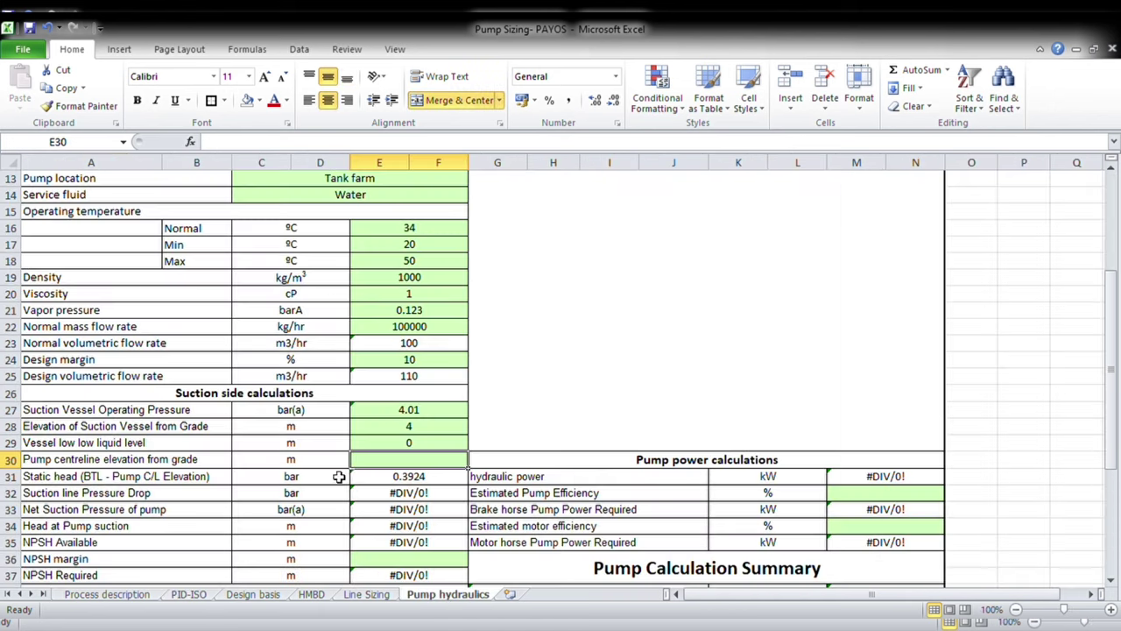
text(0.)
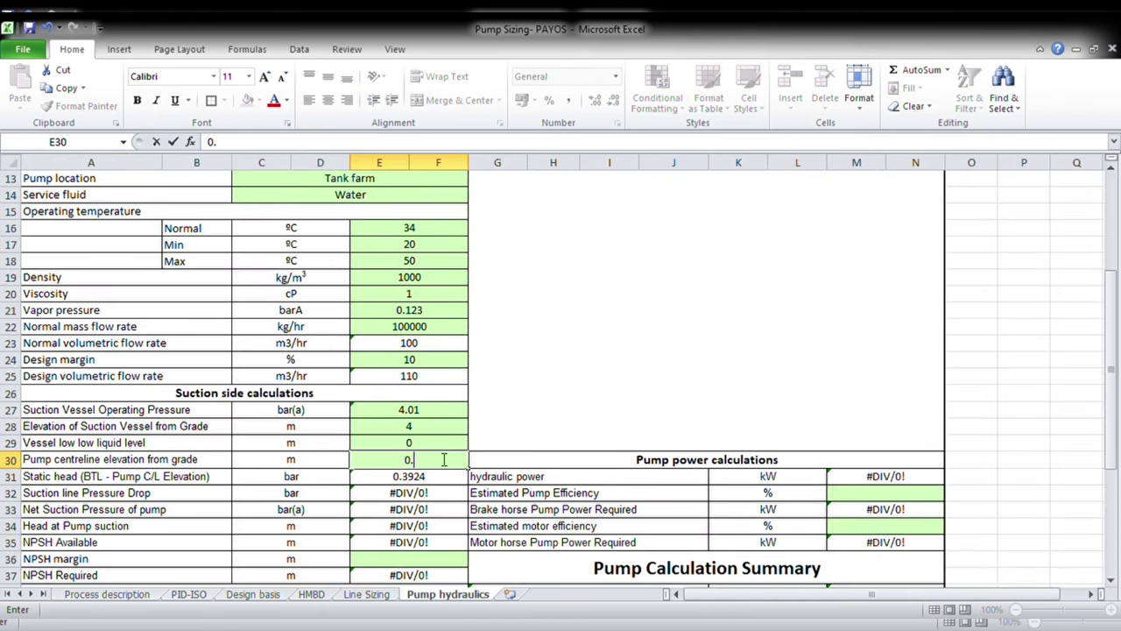
text(5)
key(BackSpace)
text(75)
key(Return)
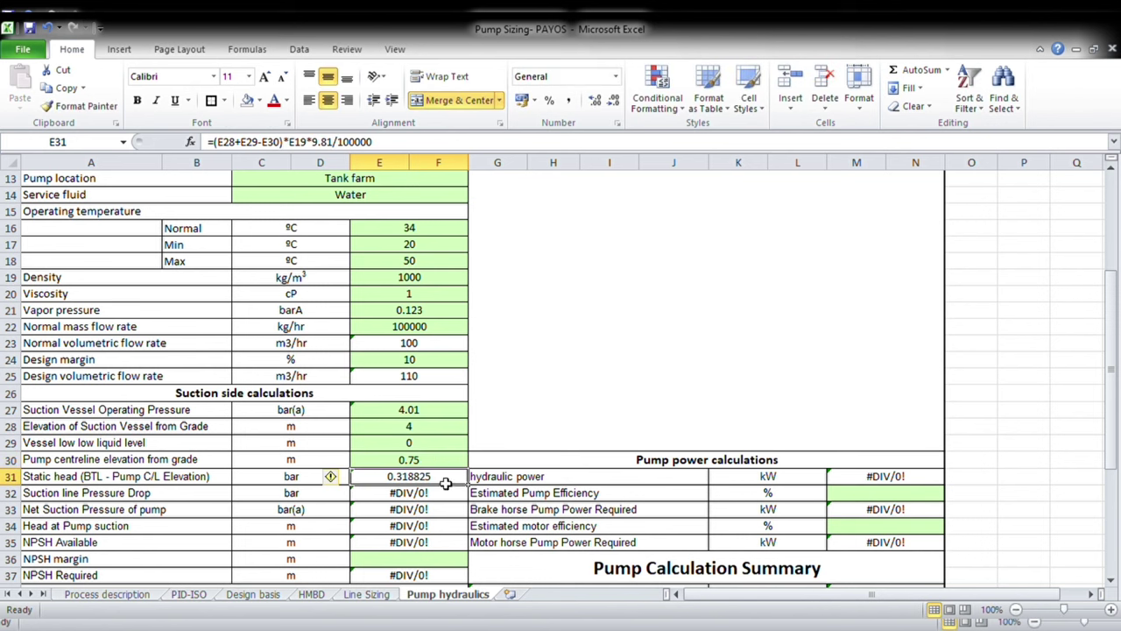
Inspect the formulas behind the static head and the suction line pressure drop in the suction side calculations.
double_click(403, 483)
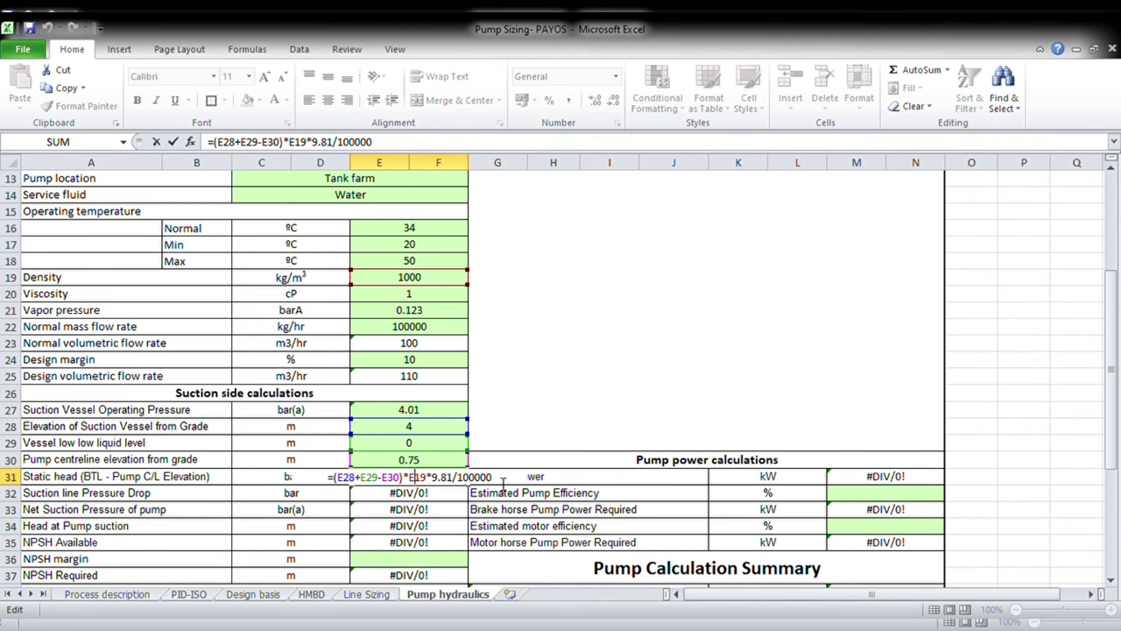
key(ctrl+Return)
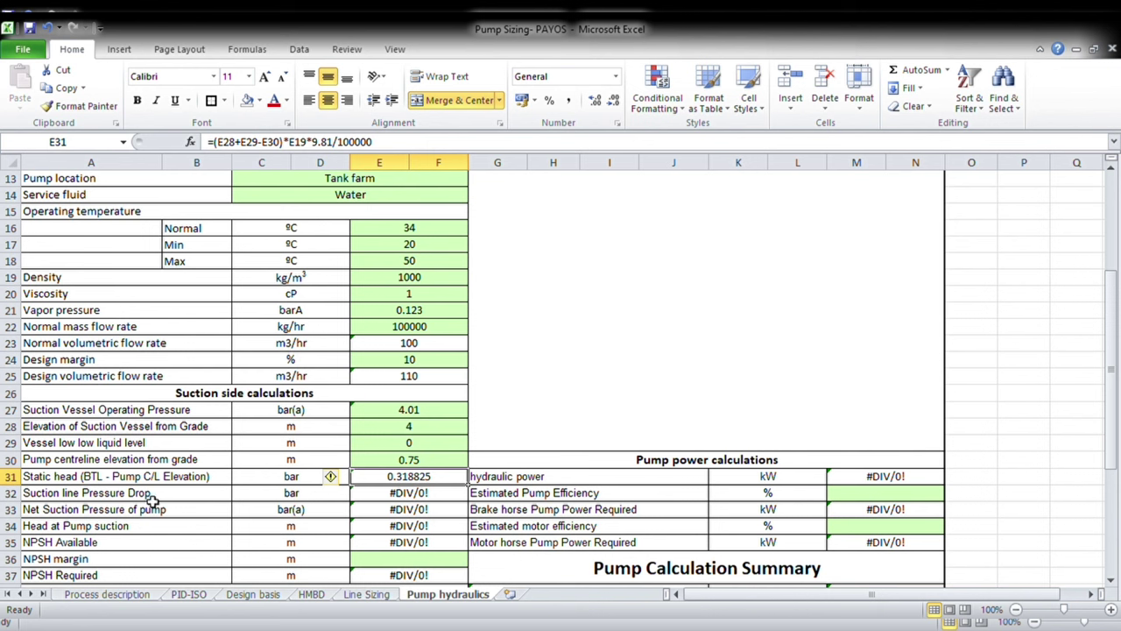
click(407, 503)
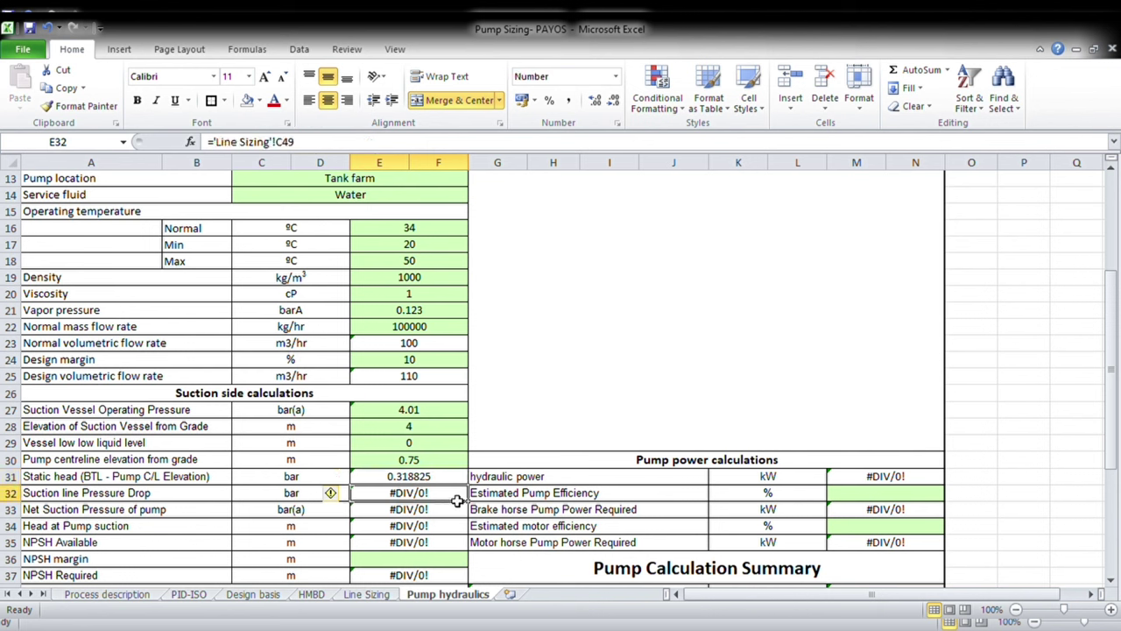
On the Line Sizing sheet, enter Tank as the suction line's origin and Pump as its destination.
click(366, 594)
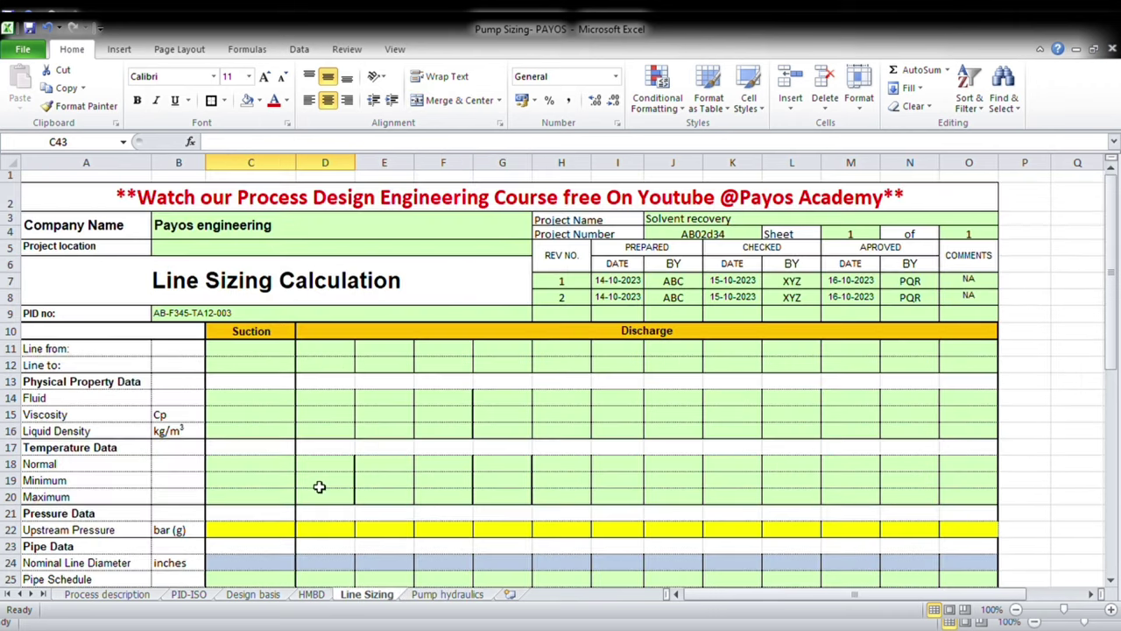
click(237, 354)
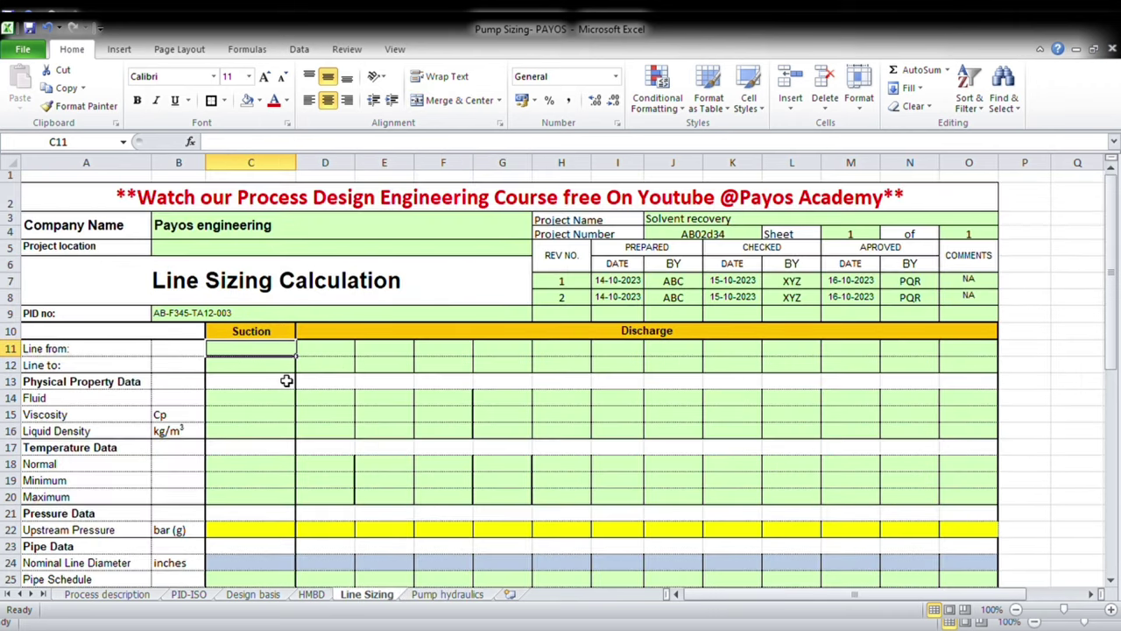
text(Tank)
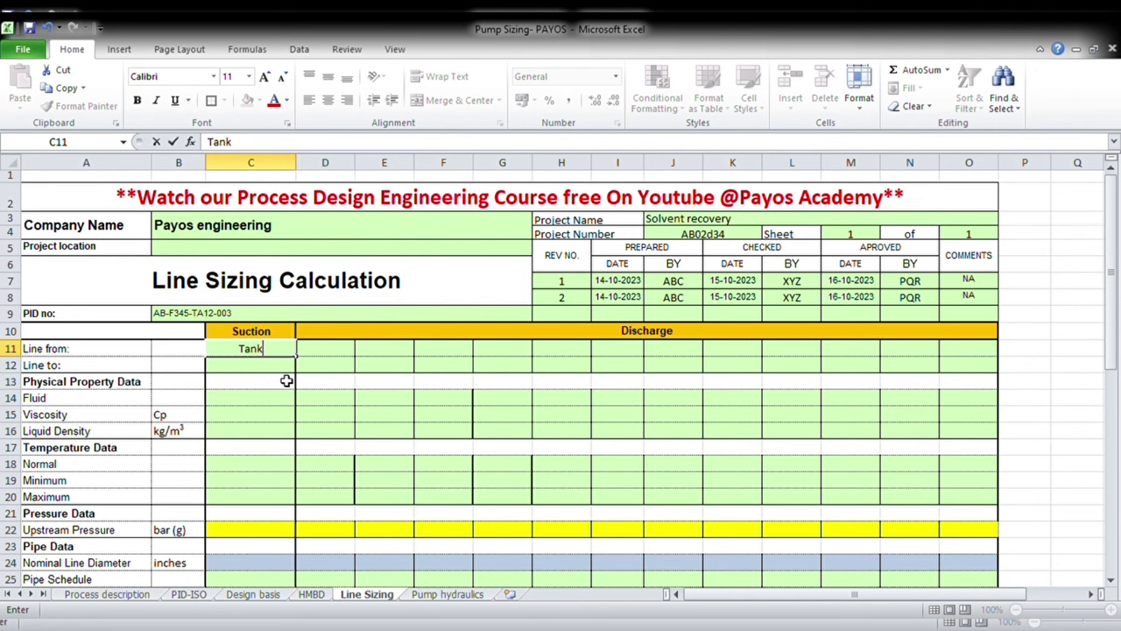
key(Return)
text(Pump)
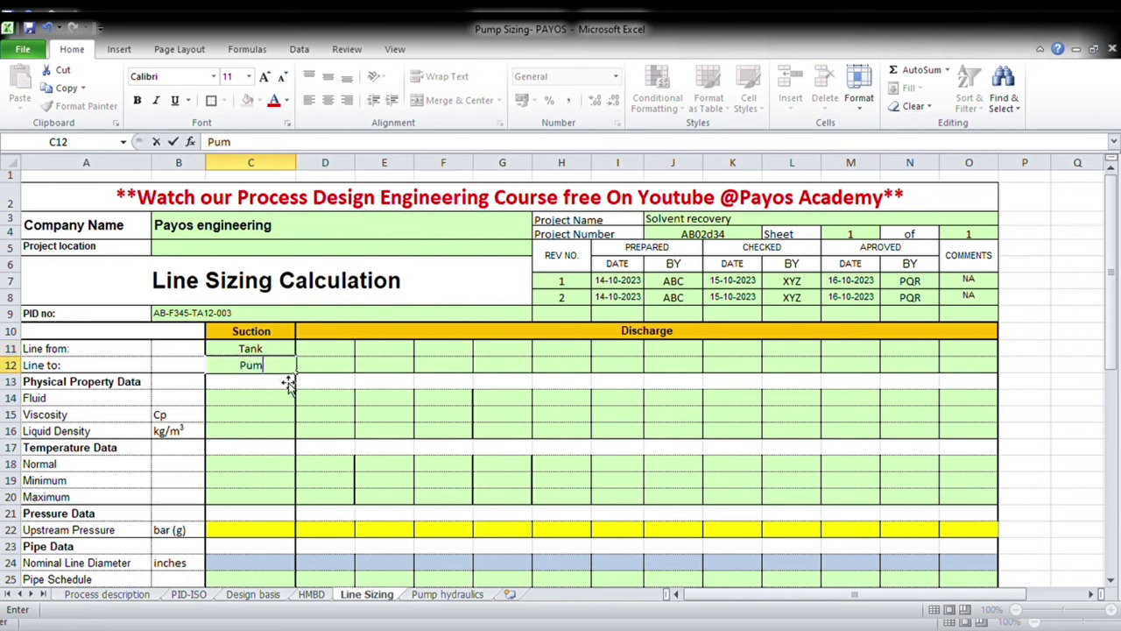
key(Return)
key(Return)
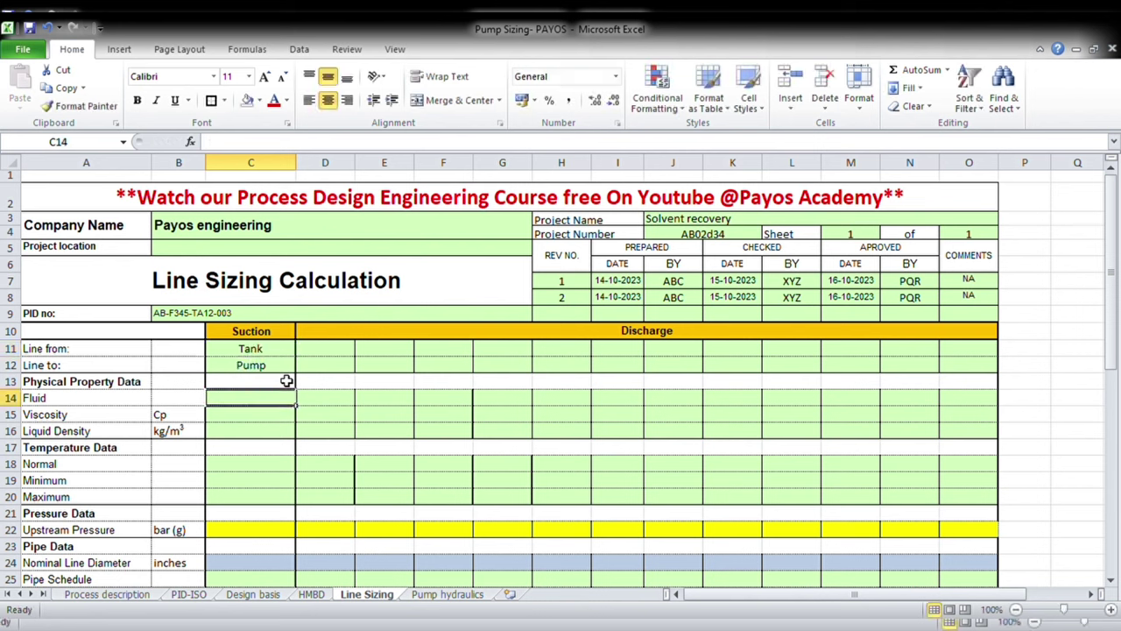
Enter the suction line's physical properties: fluid Water, viscosity 1 cP and liquid density 1000 kg/m3.
text(Water)
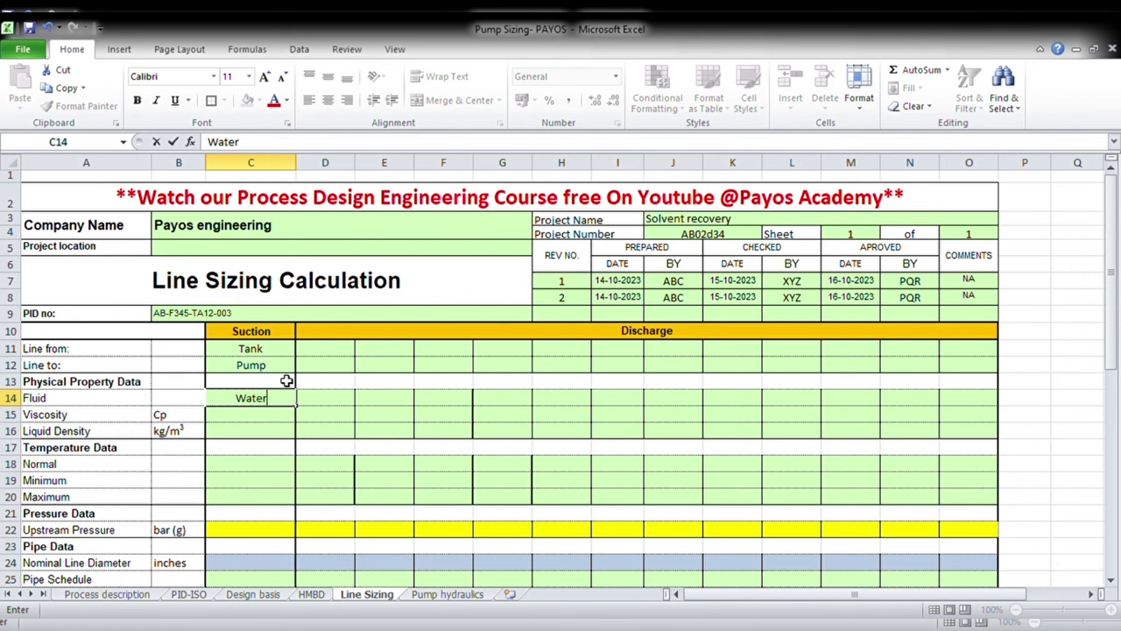
key(Return)
text(1)
key(Return)
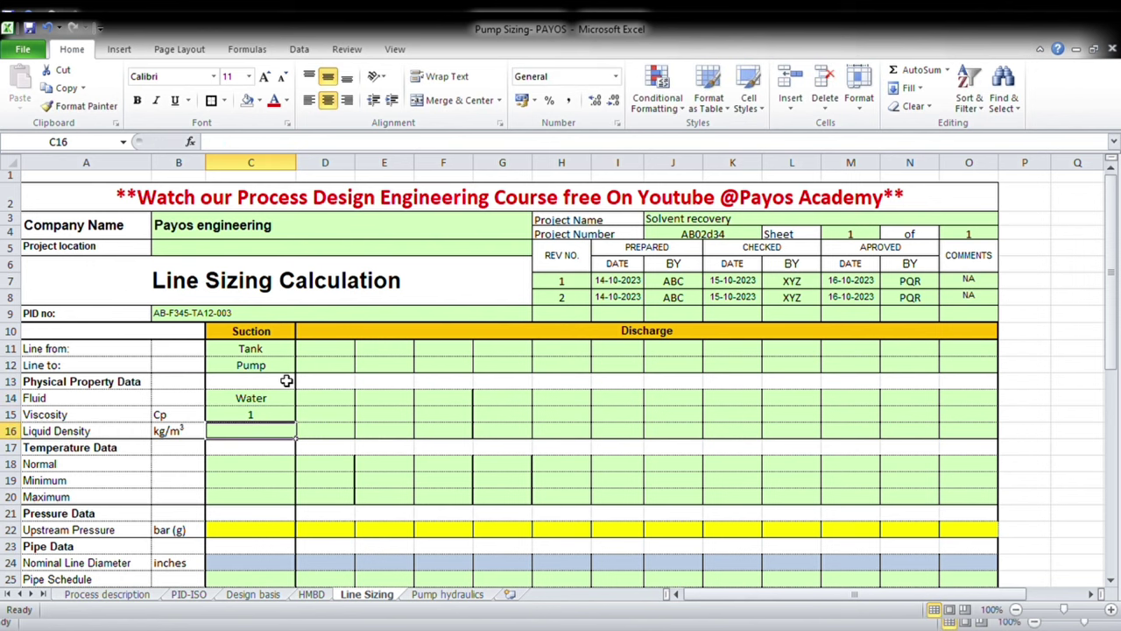
text(1000)
key(Return)
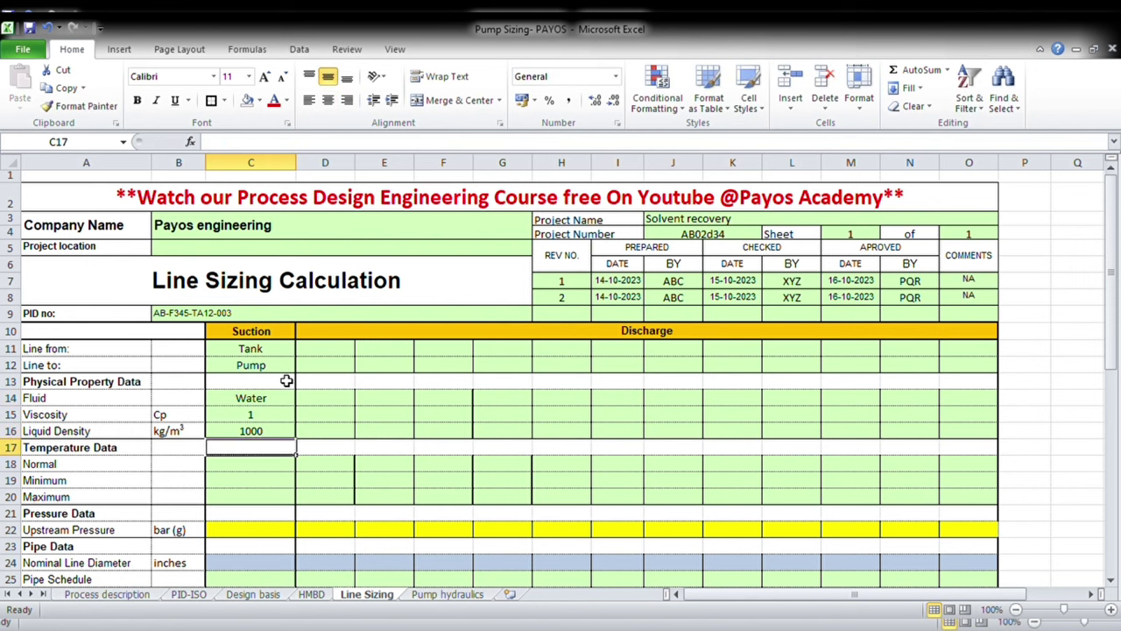
key(Return)
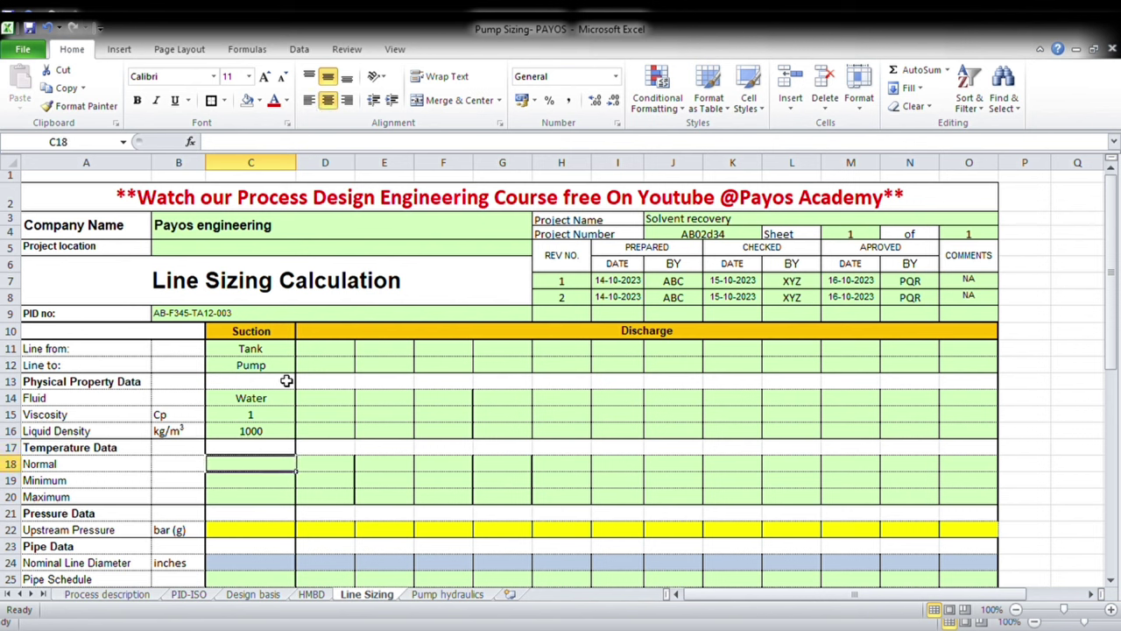
Enter the suction line temperatures: normal 34, minimum 20 and maximum 50.
text(2)
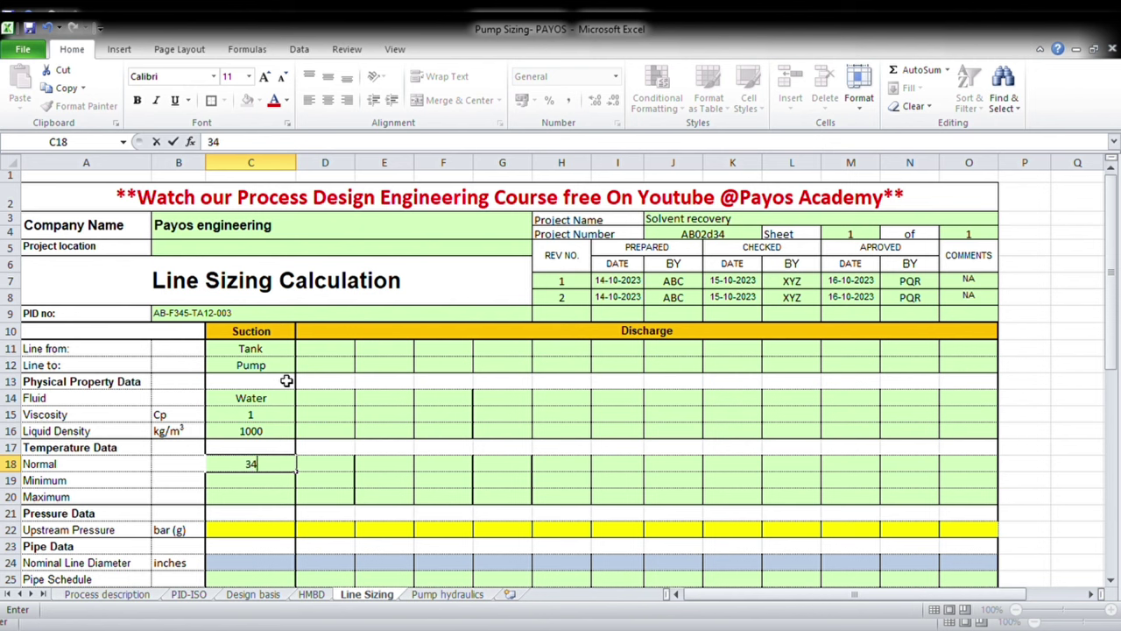
key(Return)
text(20)
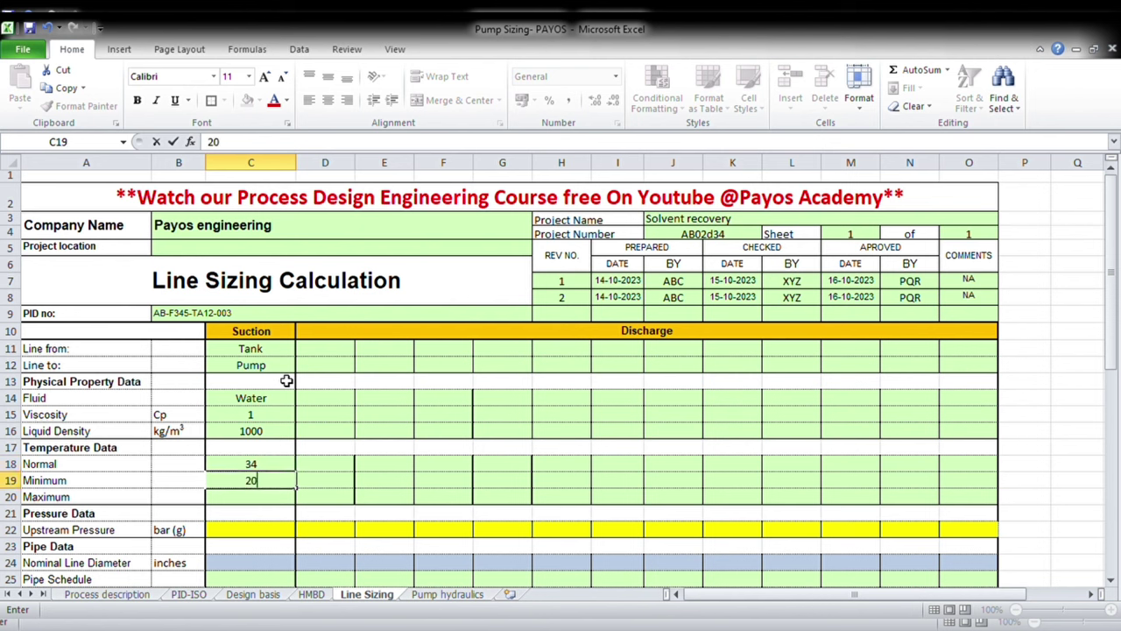
key(Return)
text(50)
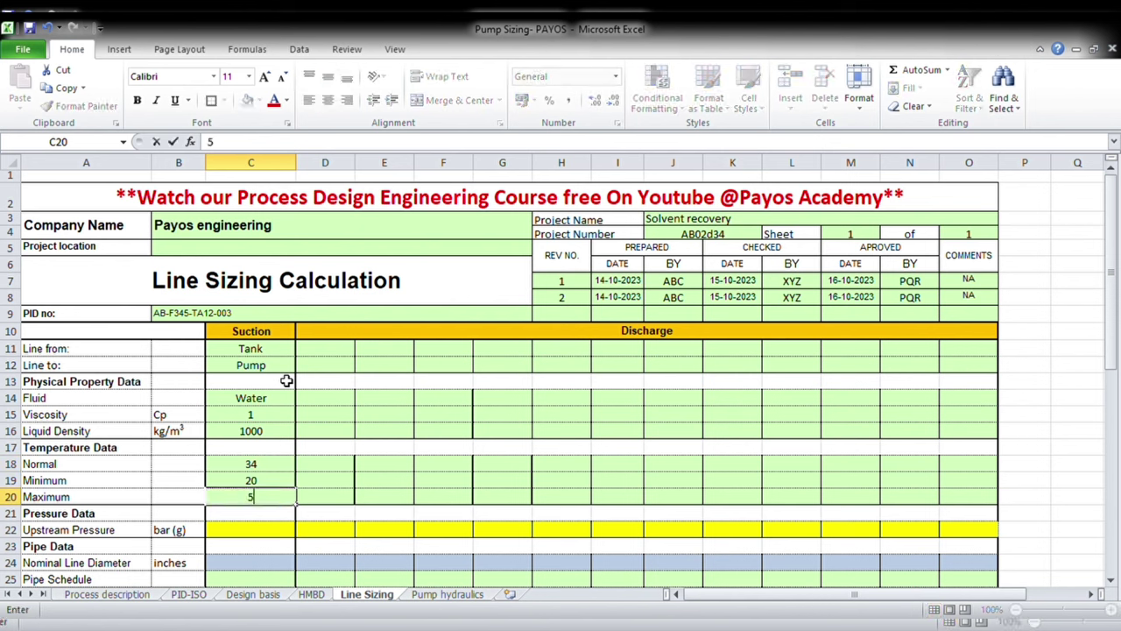
key(Return)
key(Return)
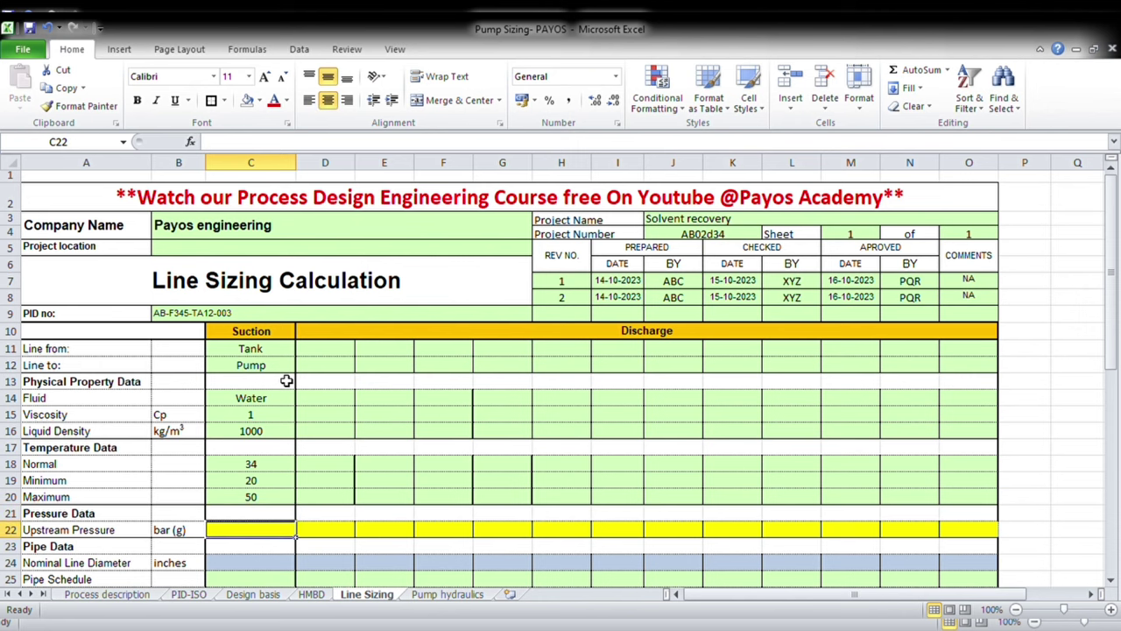
Look up the TA-101 pressure on the PID-ISO sheet and enter 3 bar(g) as the suction line's upstream pressure on the Line Sizing sheet.
scroll(287, 411, down, 3)
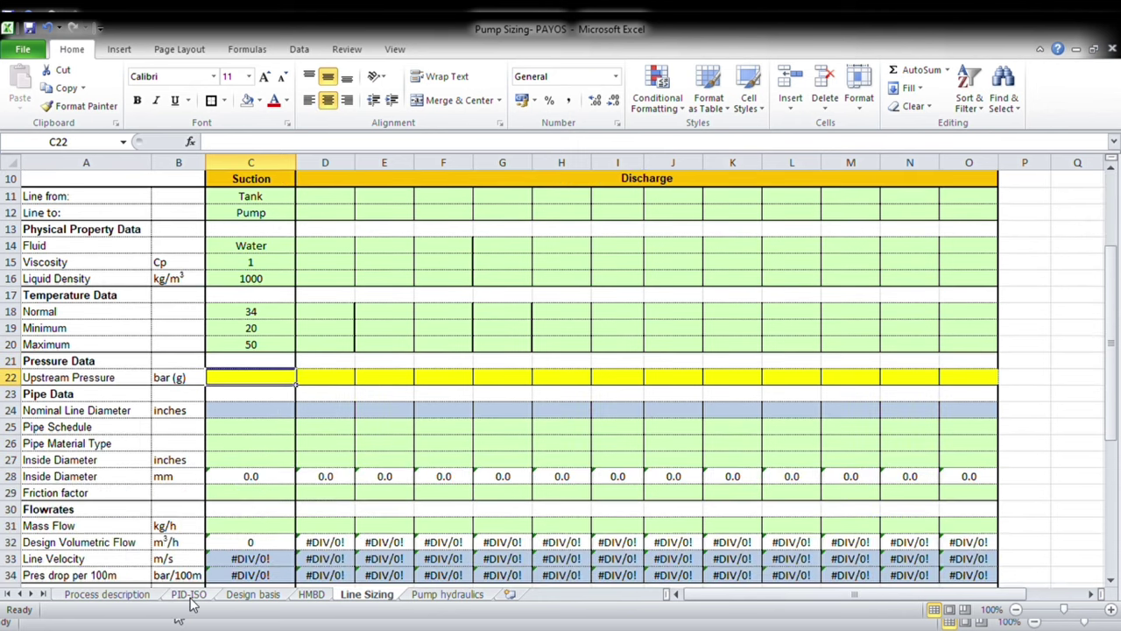
scroll(219, 492, up, 2)
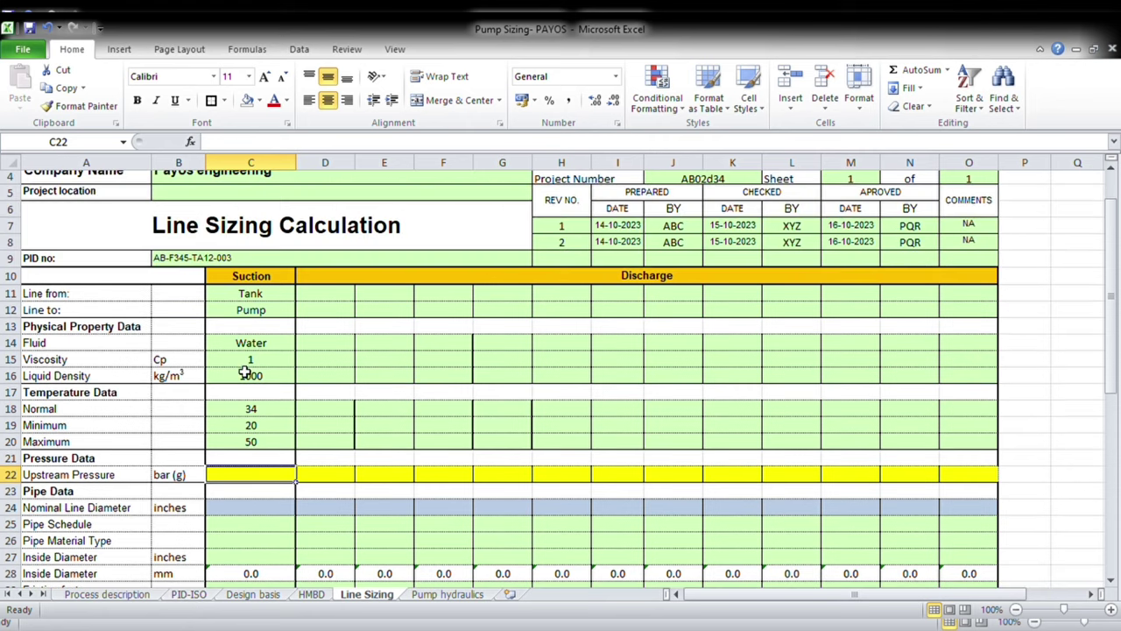
click(275, 296)
click(269, 473)
click(188, 595)
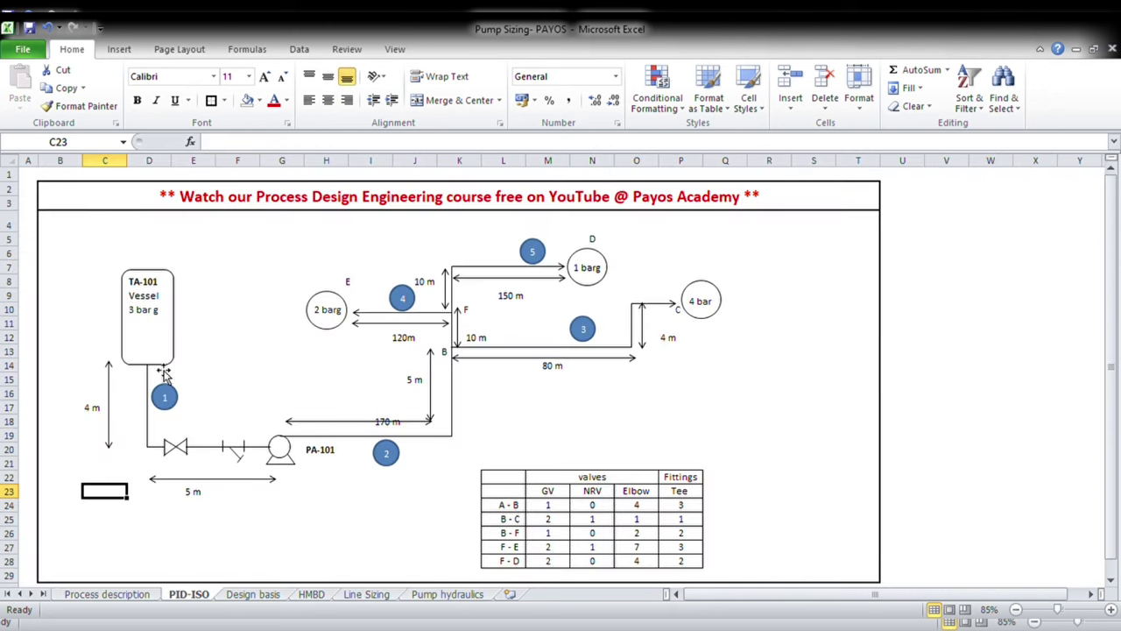
click(367, 595)
text(3)
click(257, 510)
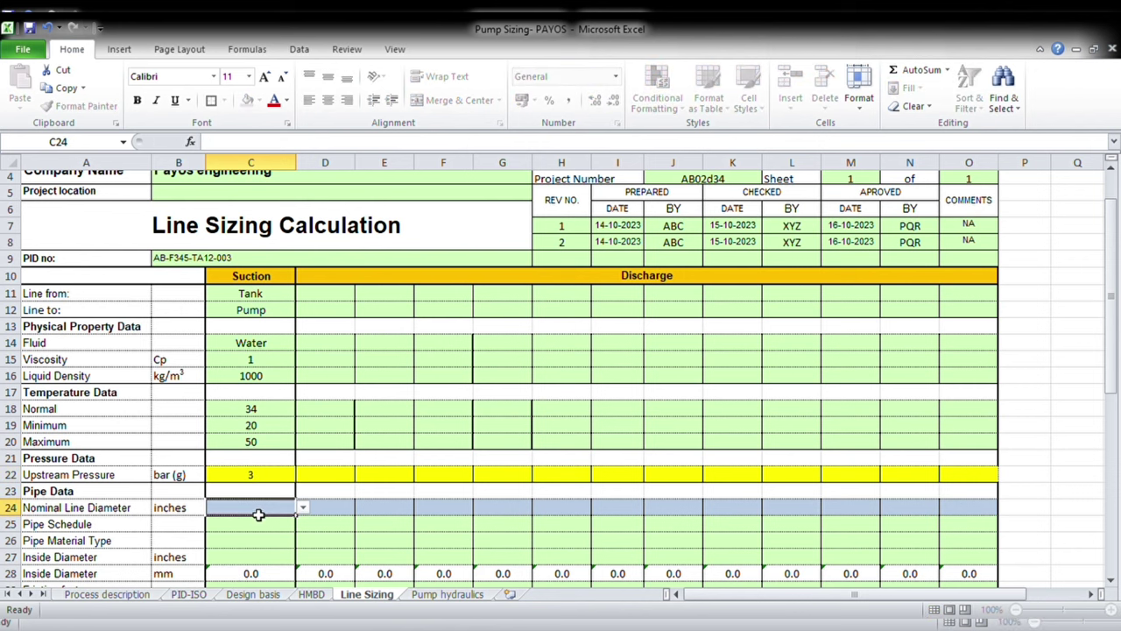
Check stream 1 on the PID-ISO and HMBD sheets and set the suction line's nominal diameter to 6 inches on the Line Sizing sheet.
scroll(259, 512, down, 1)
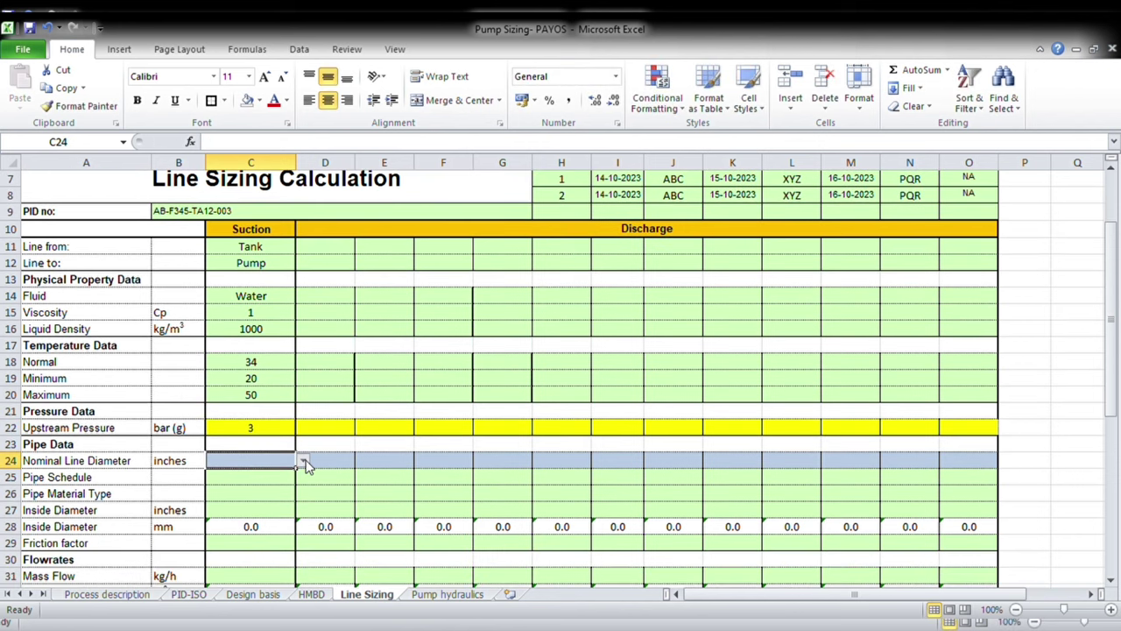
click(190, 595)
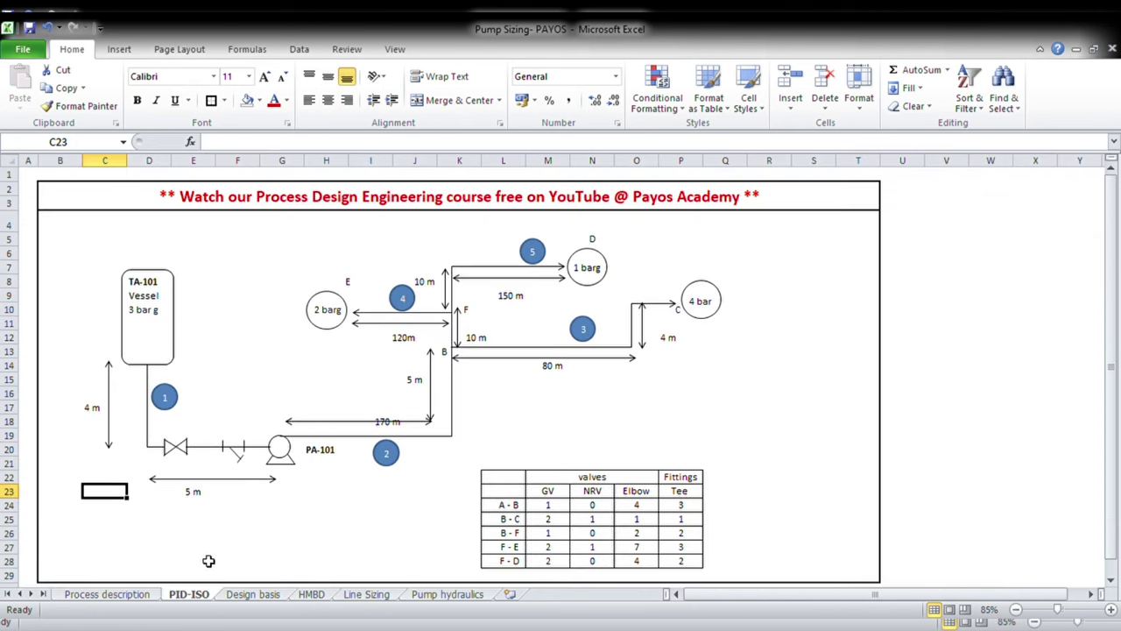
click(312, 596)
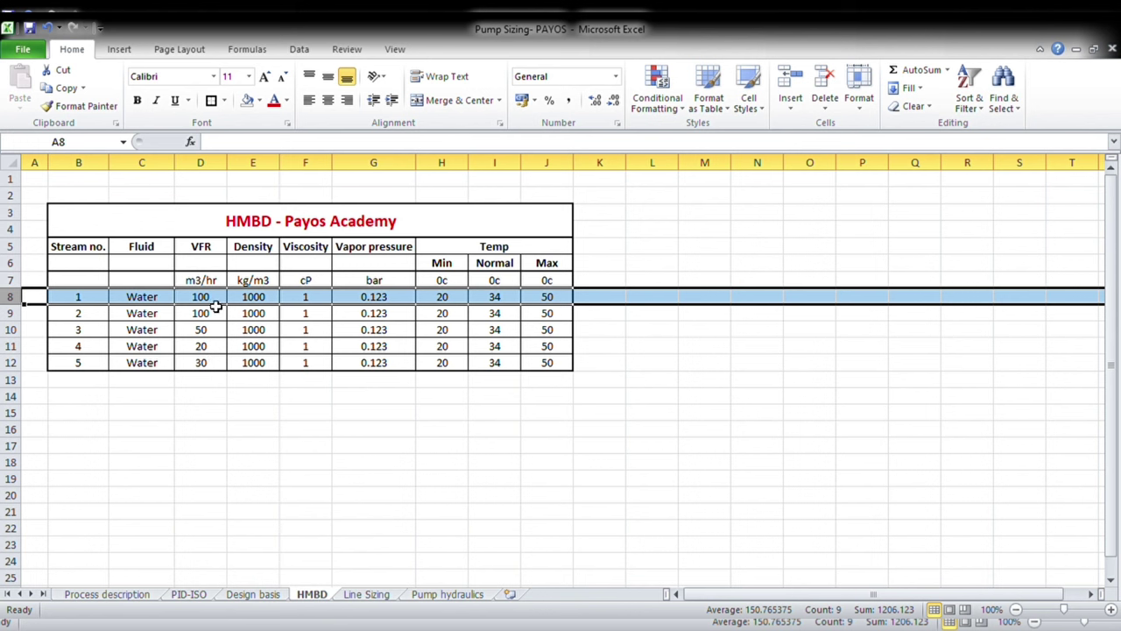
click(373, 594)
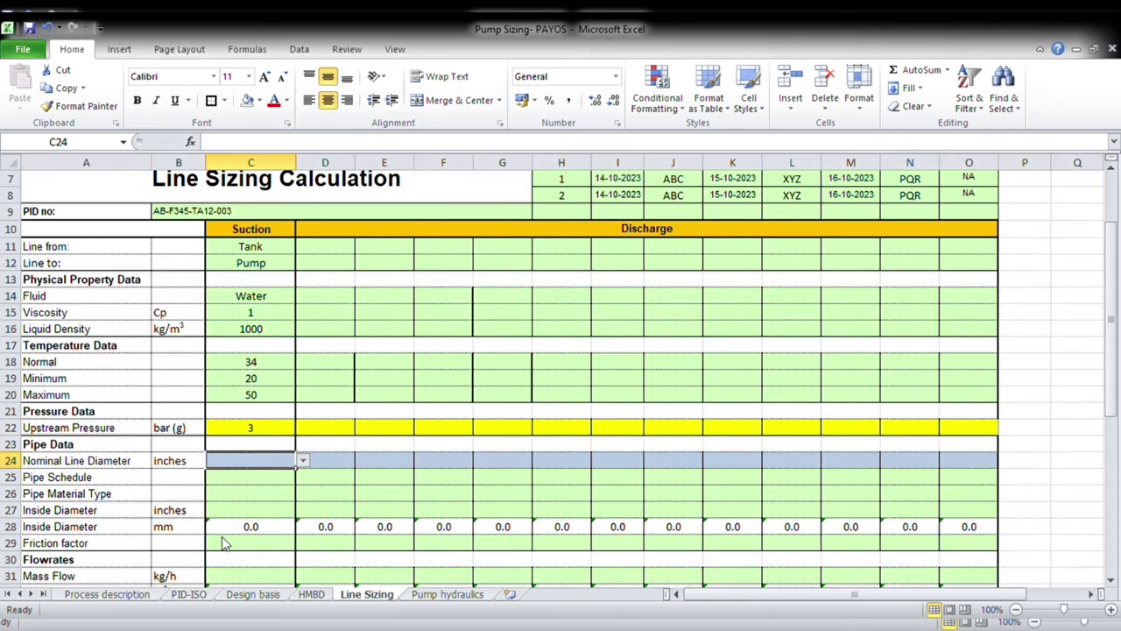
text(6)
scroll(279, 468, down, 2)
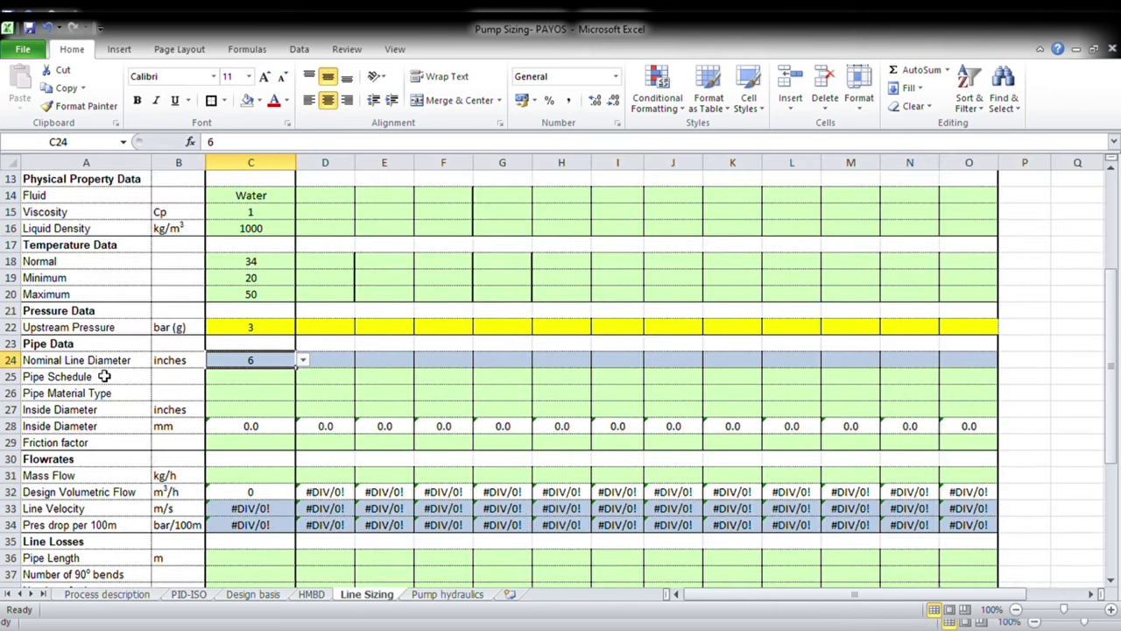
Set the suction line's pipe schedule to 40 and its pipe material type to Steel.
click(265, 379)
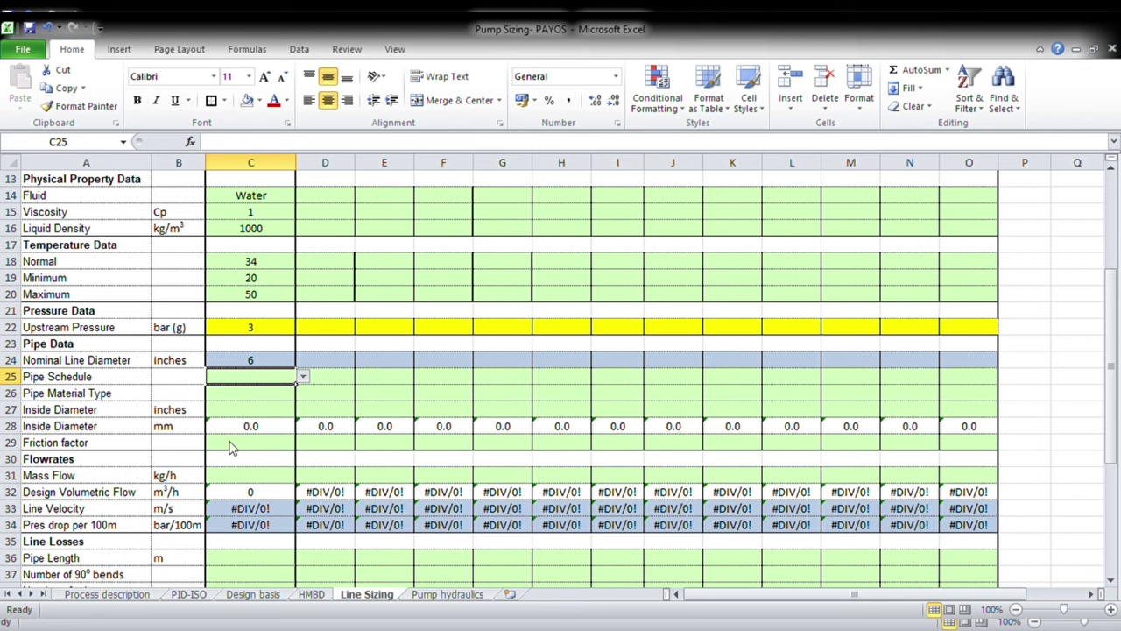
text(40)
key(ctrl+Return)
click(250, 397)
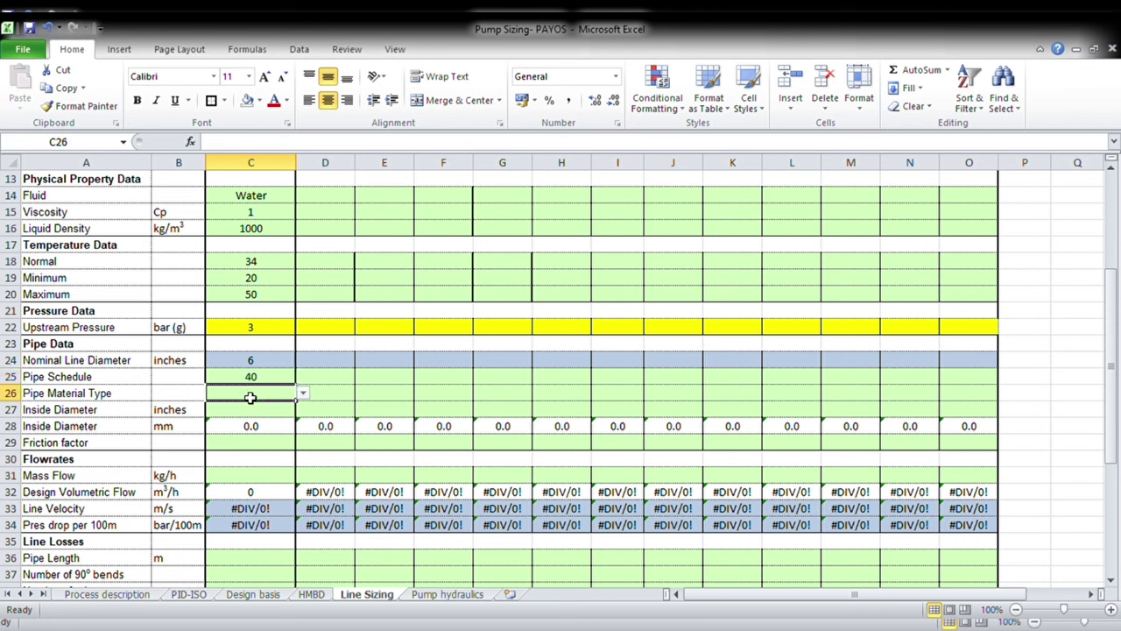
text(Steel)
key(ctrl+Return)
Enter an inside diameter of 5.8 inches and a friction factor of 0.005 for the suction line.
click(275, 411)
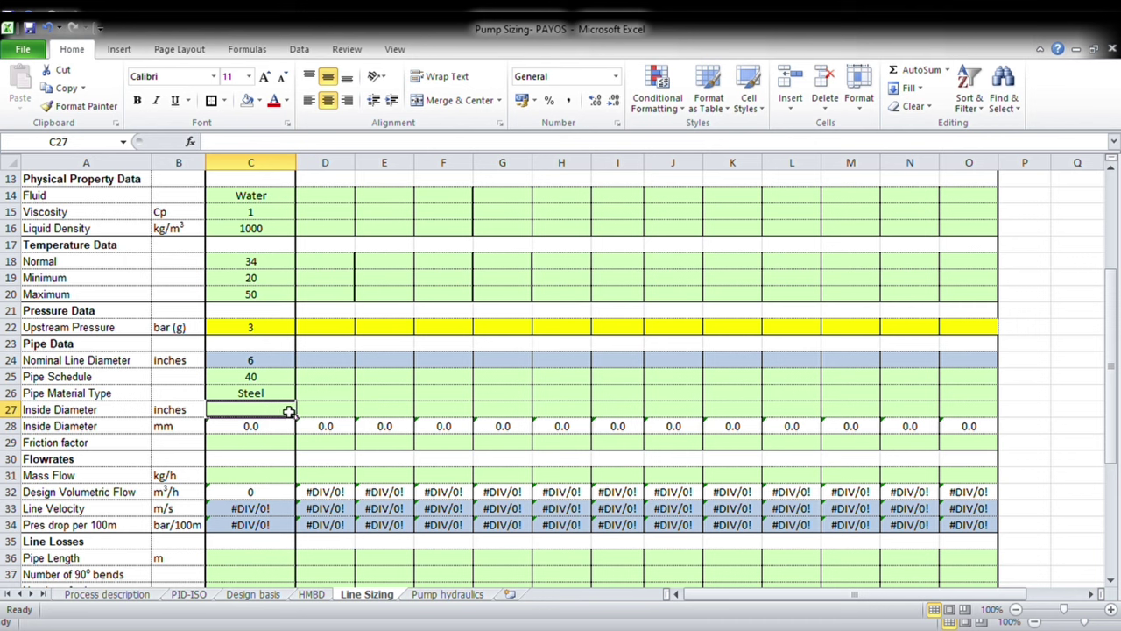
text(5.8)
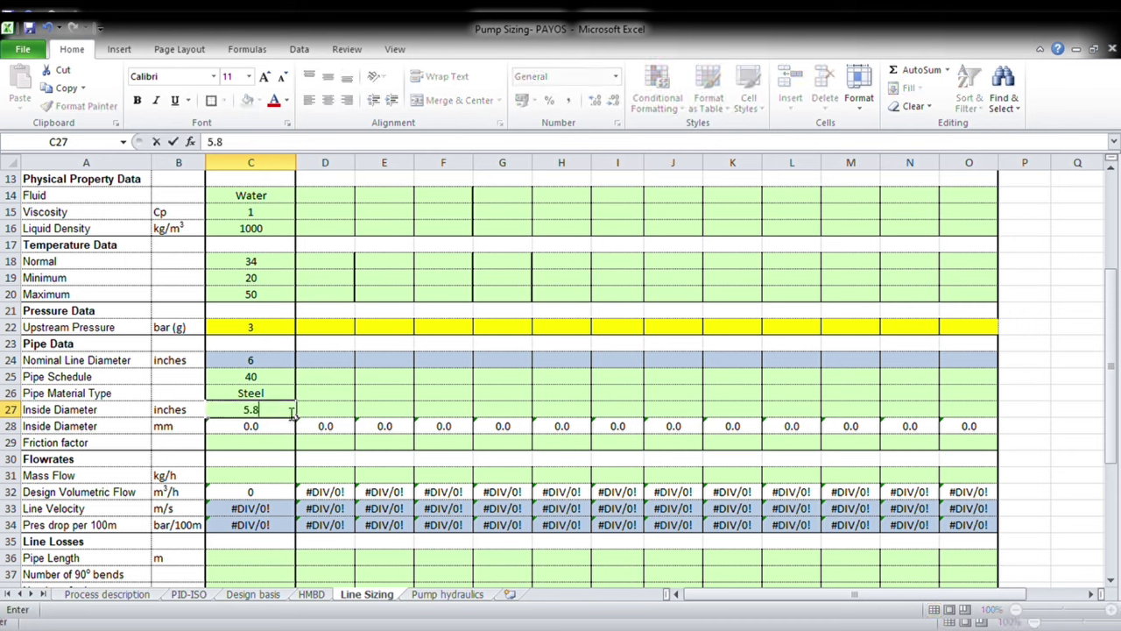
key(Return)
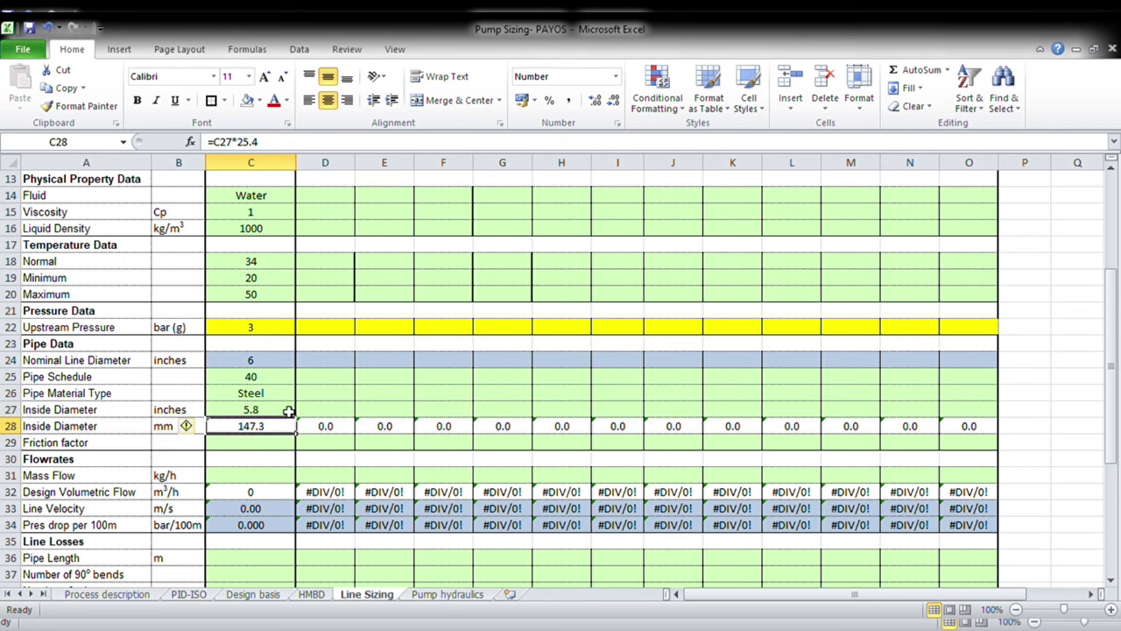
key(Return)
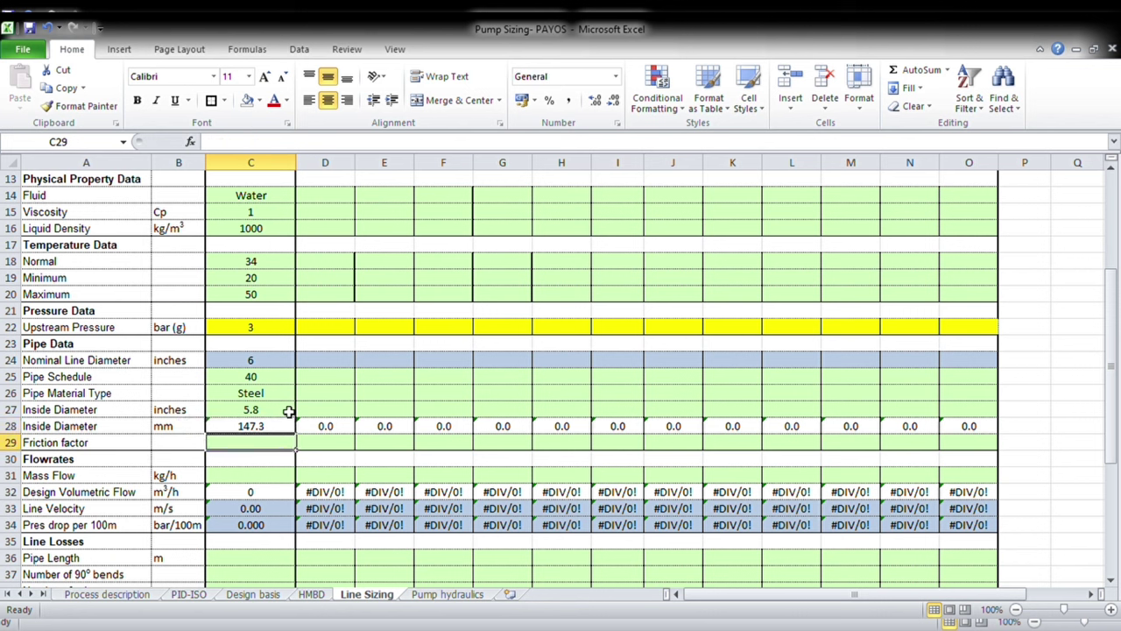
text(0.005)
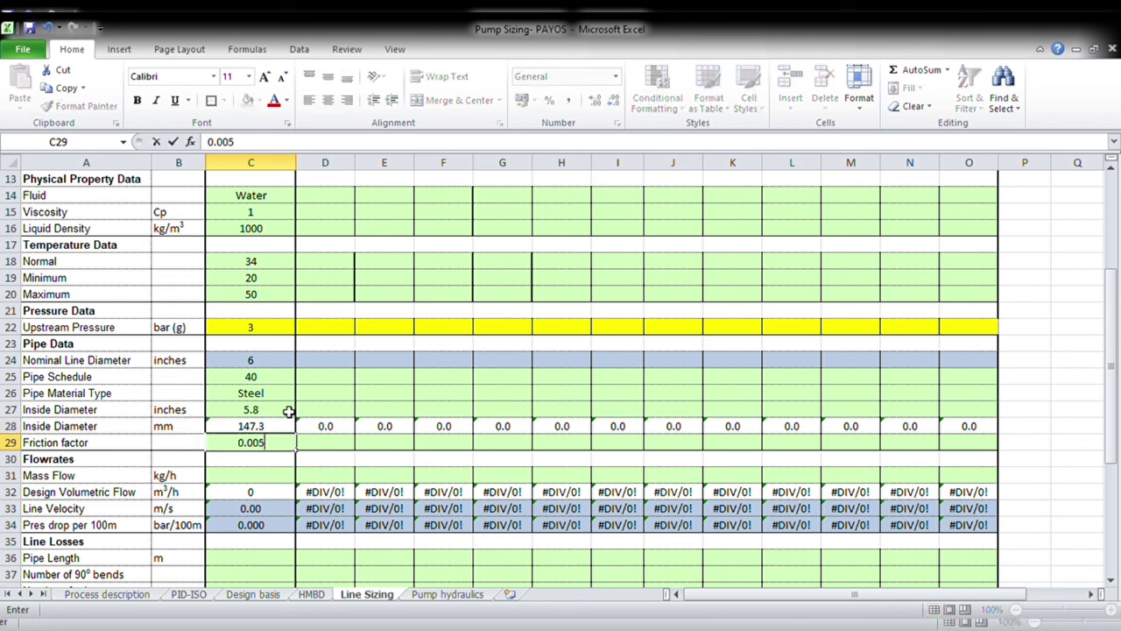
key(Return)
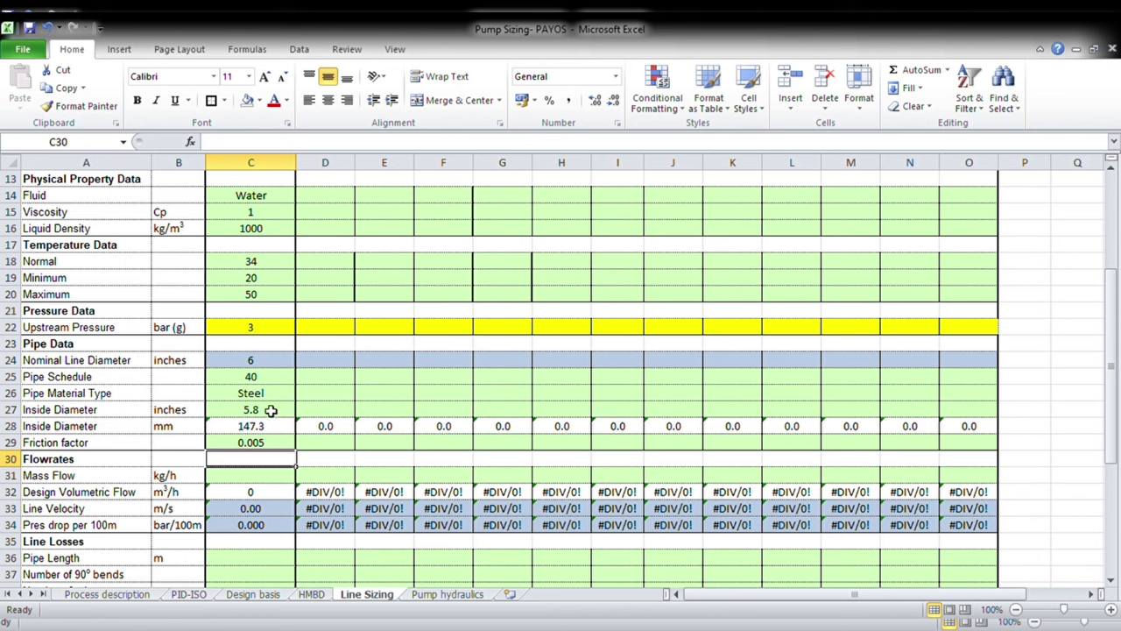
click(274, 413)
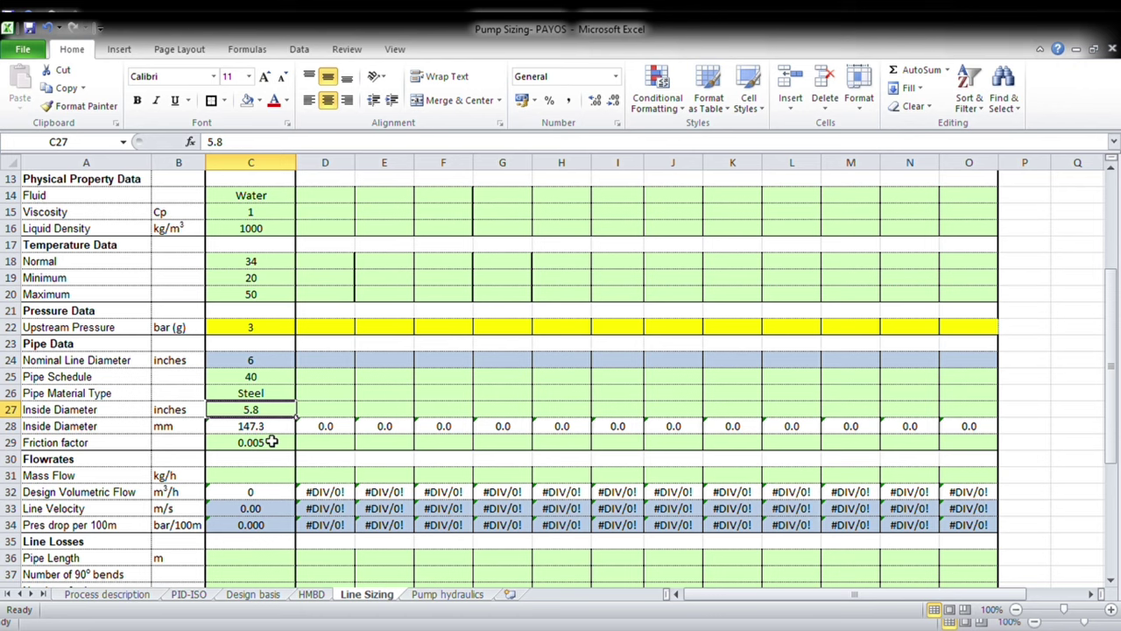
Enter the suction line's mass flow of 100000 kg/h and check the calculated line velocity.
scroll(271, 442, down, 1)
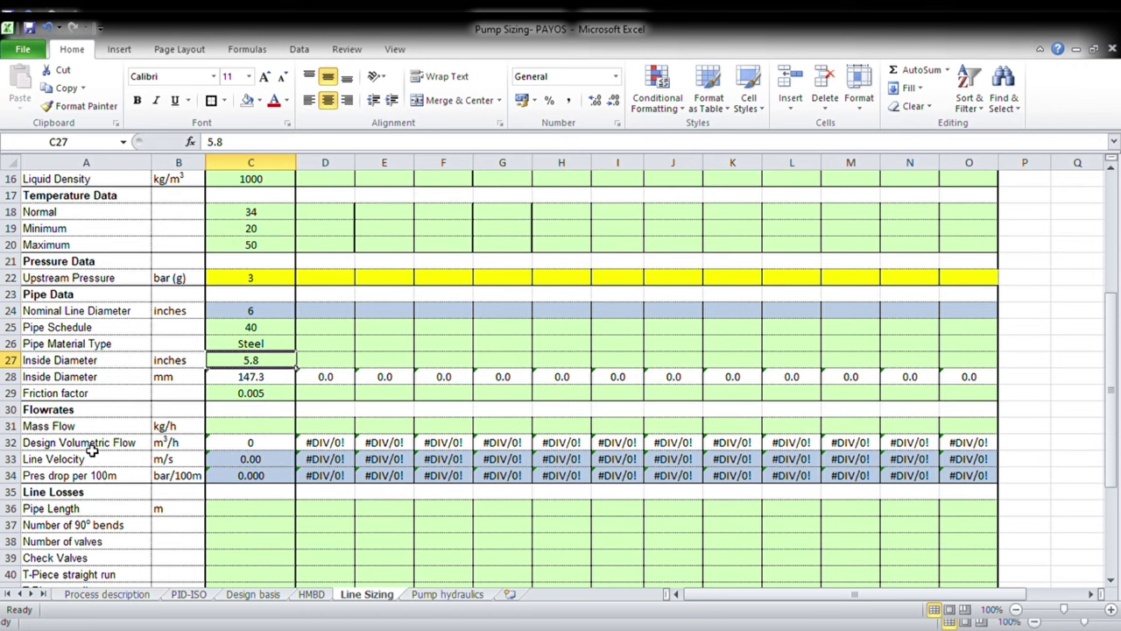
click(265, 429)
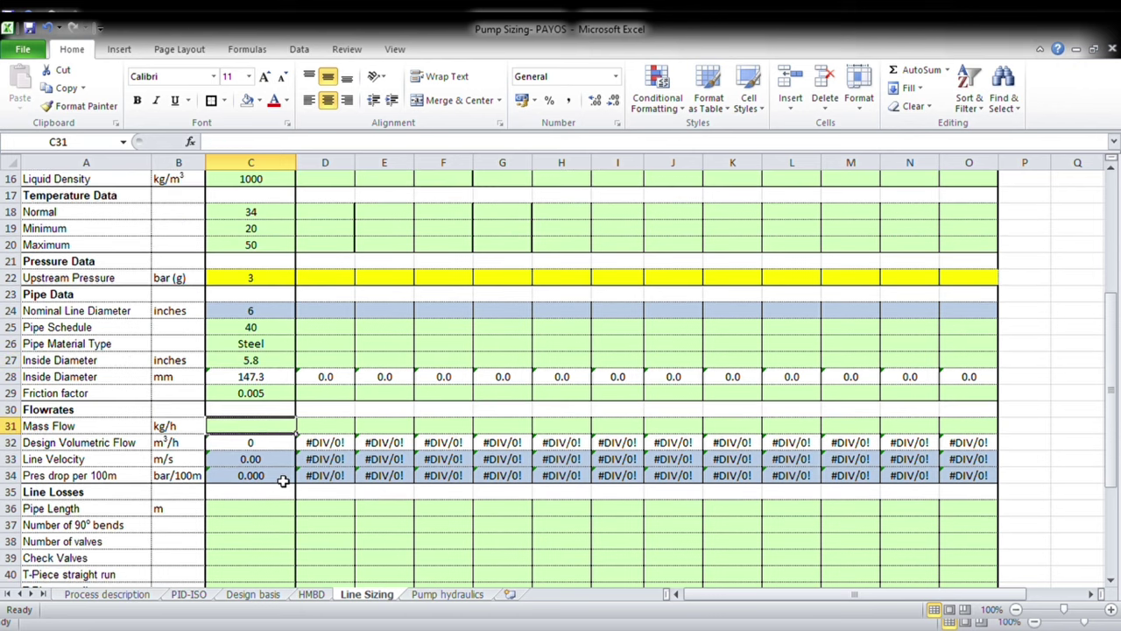
text(1000)
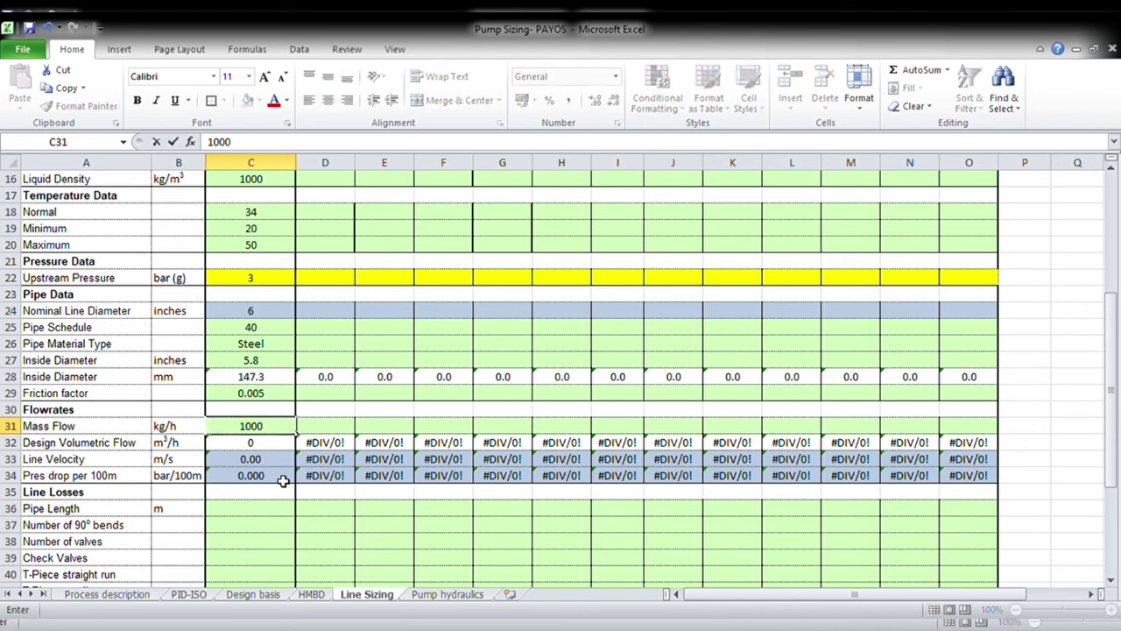
text(00)
key(Return)
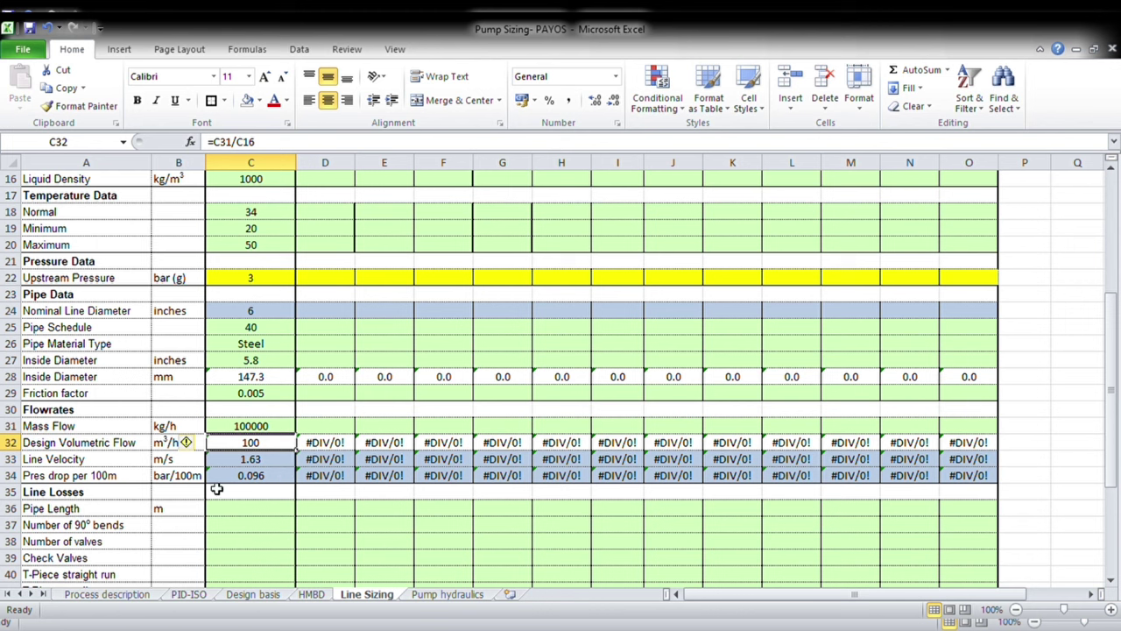
click(276, 466)
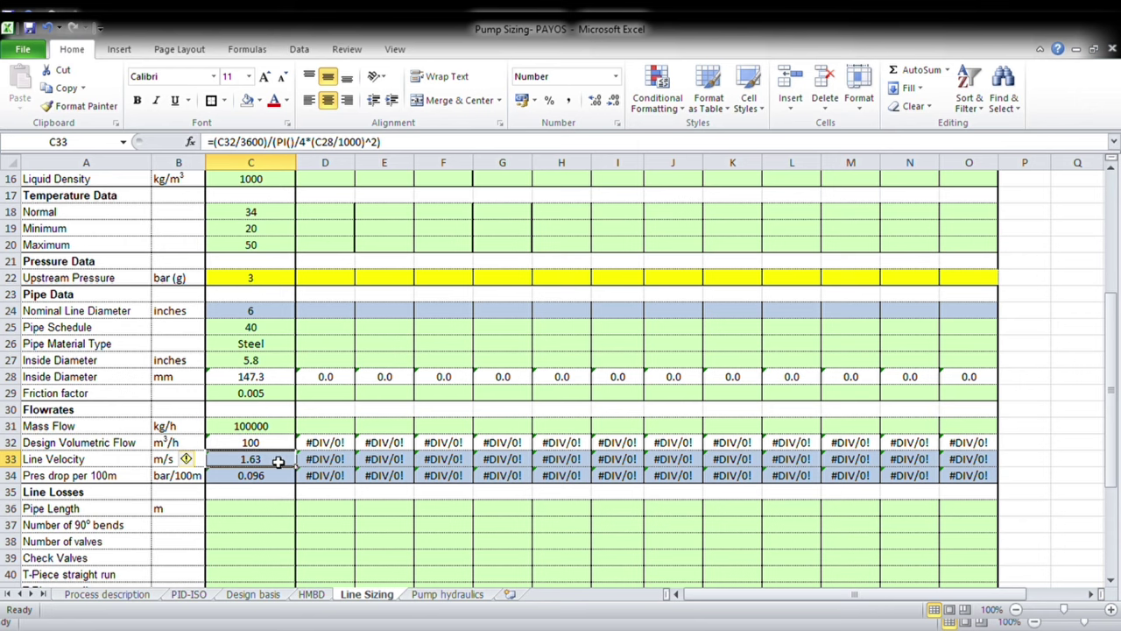
Resize the suction line to 8 inches nominal and 7.8 inches inside diameter, and recheck its velocity and pressure drop per 100 m.
scroll(277, 462, up, 2)
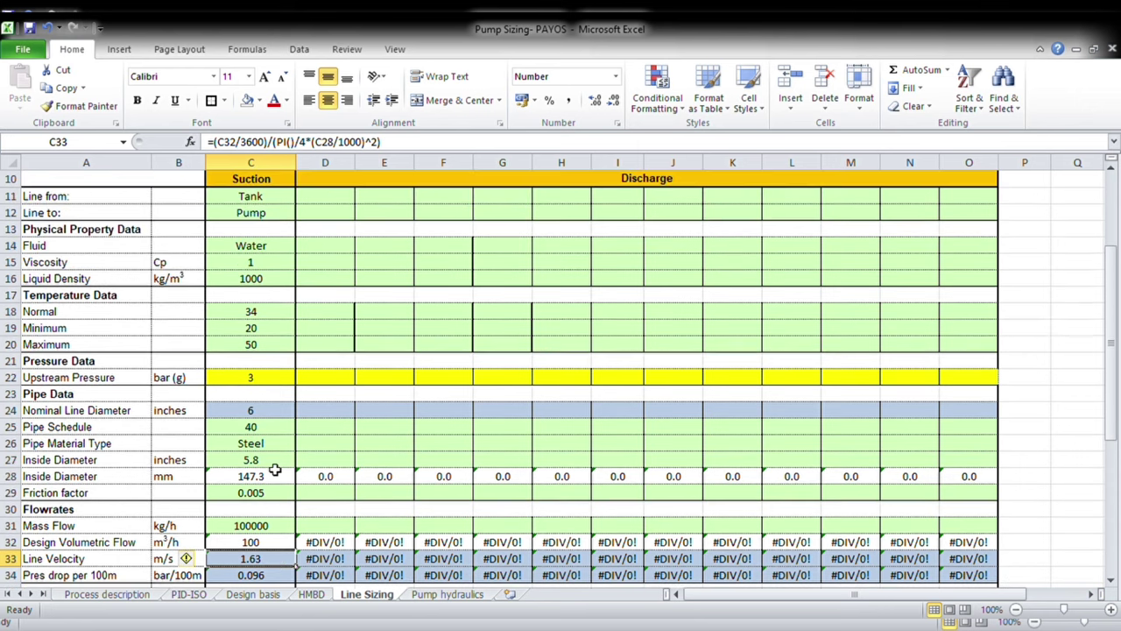
click(255, 410)
click(312, 416)
click(268, 415)
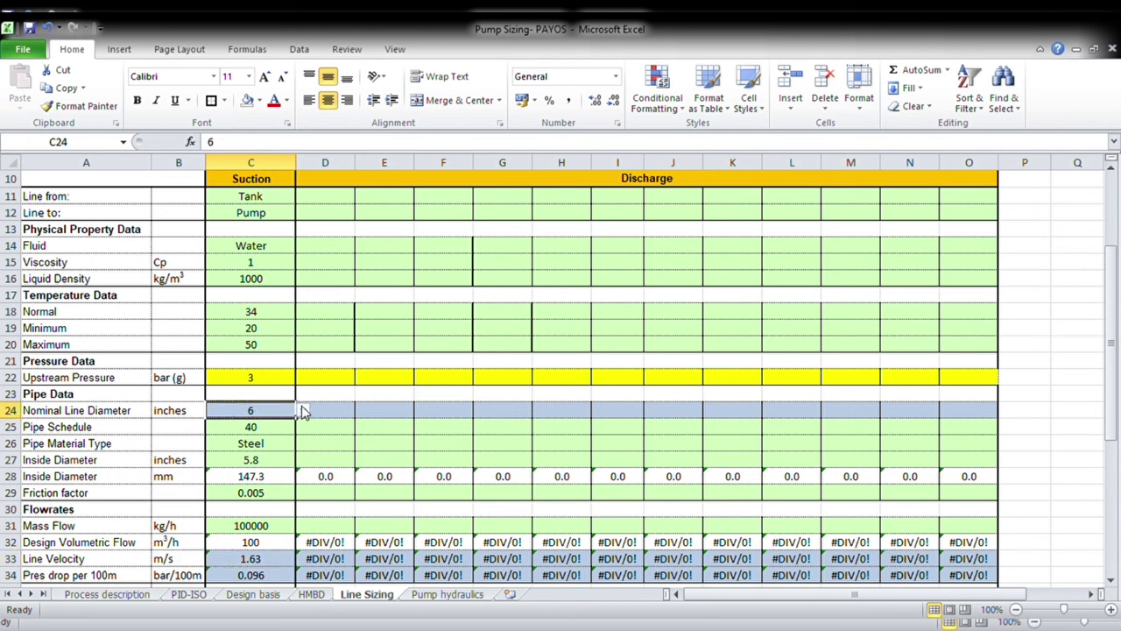
click(302, 410)
click(263, 441)
click(272, 463)
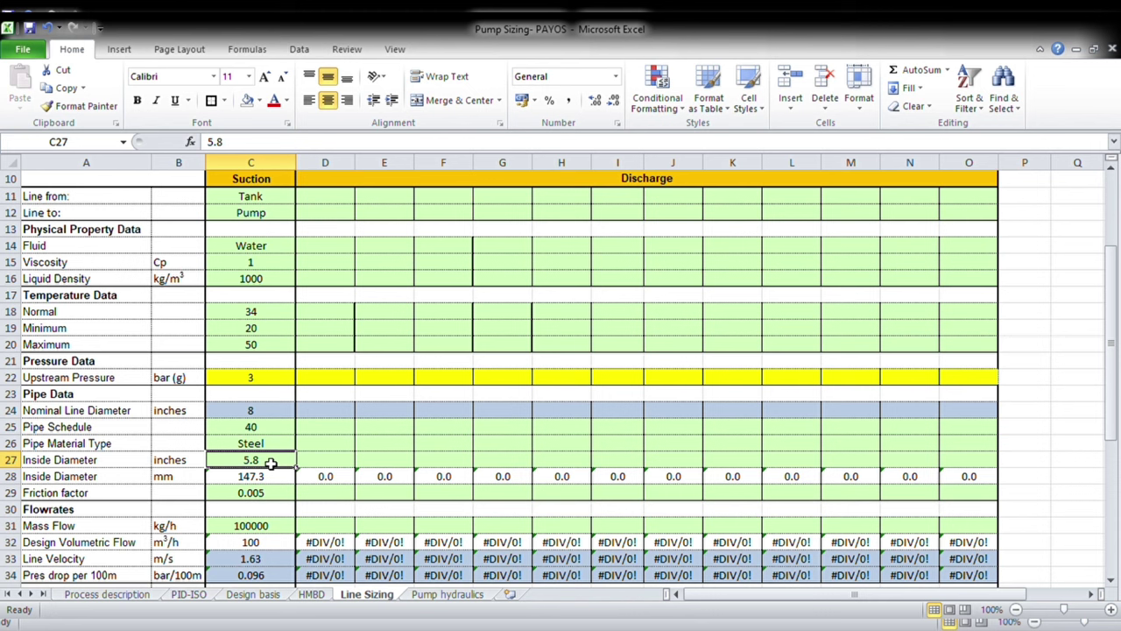
text(7.)
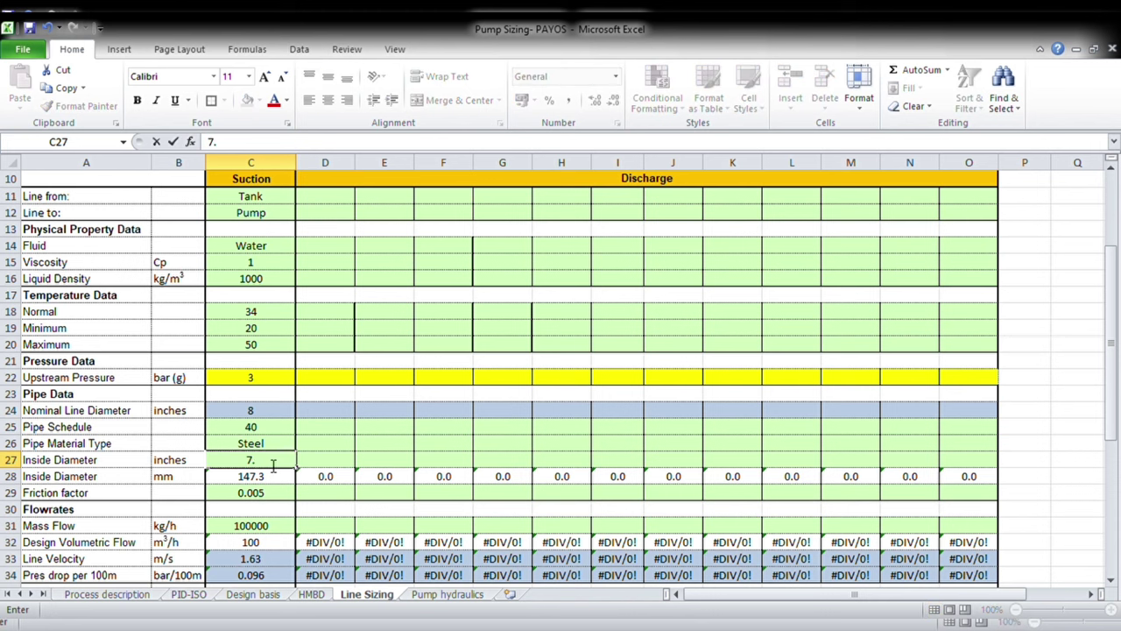
text(8)
key(Return)
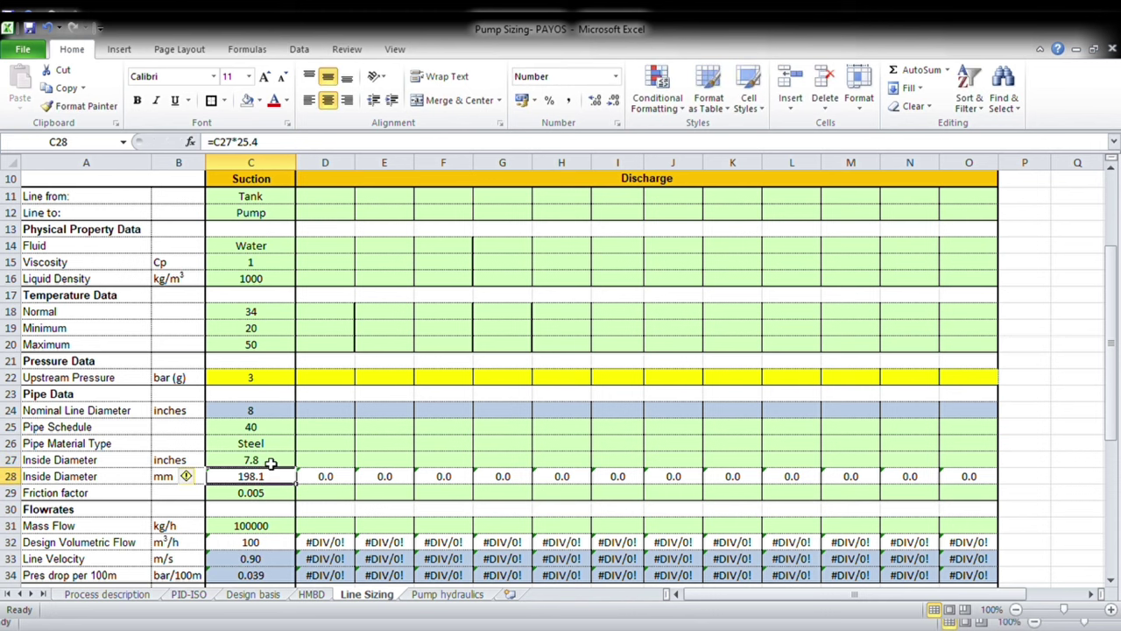
scroll(271, 465, down, 2)
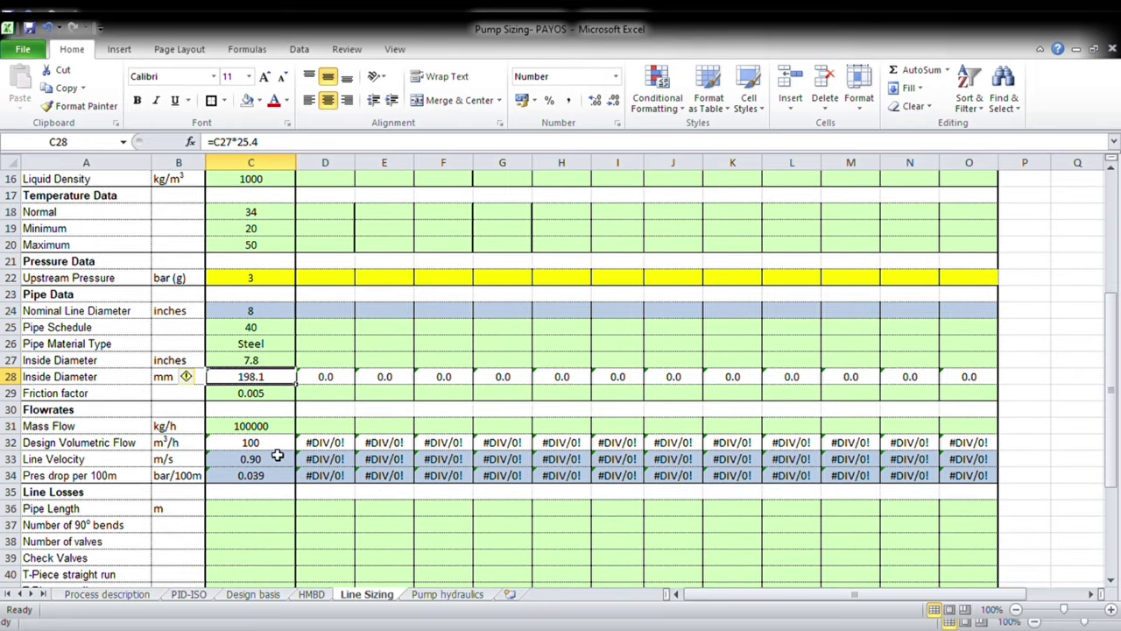
click(275, 460)
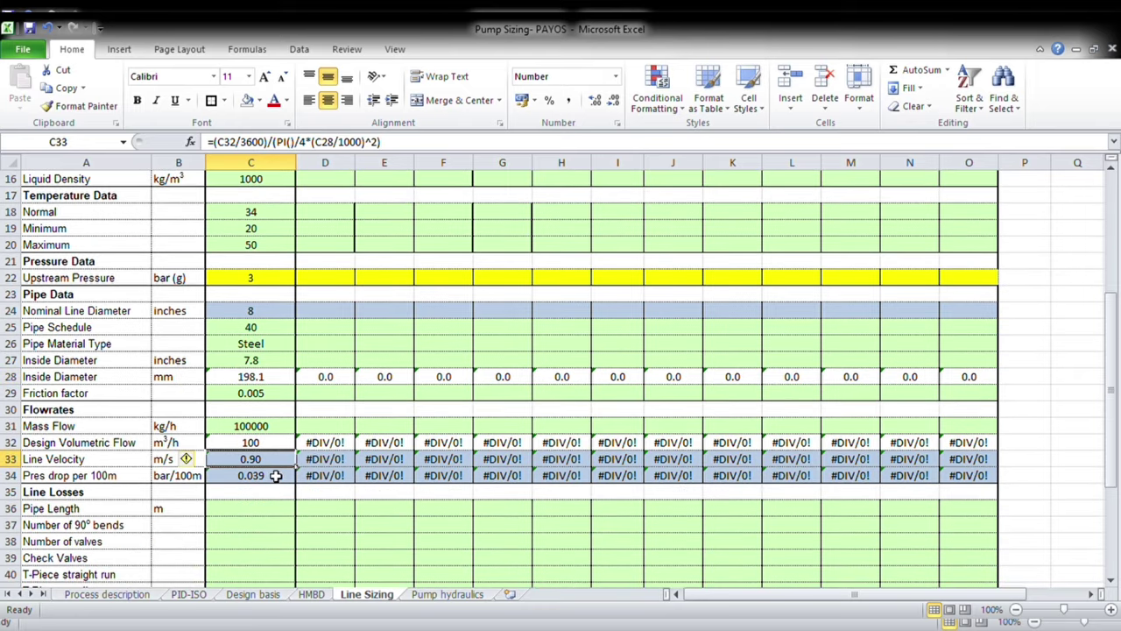
click(272, 476)
Look up the stream 1 pipe run on the PID-ISO sheet and enter 9 m as the suction pipe length on the Line Sizing sheet.
scroll(267, 469, down, 1)
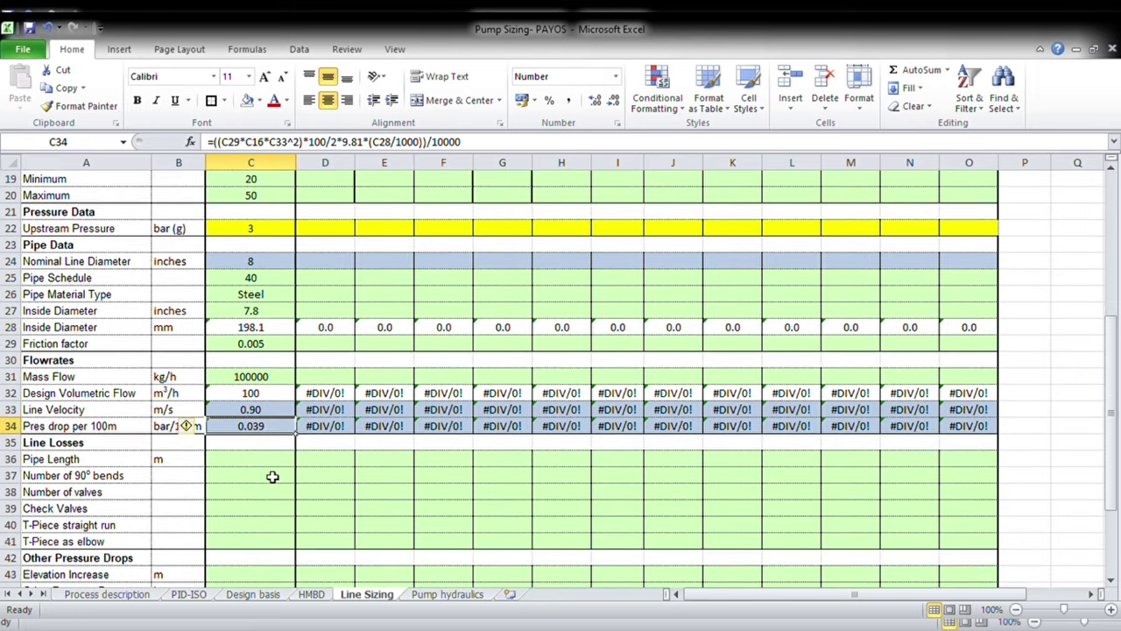
click(260, 462)
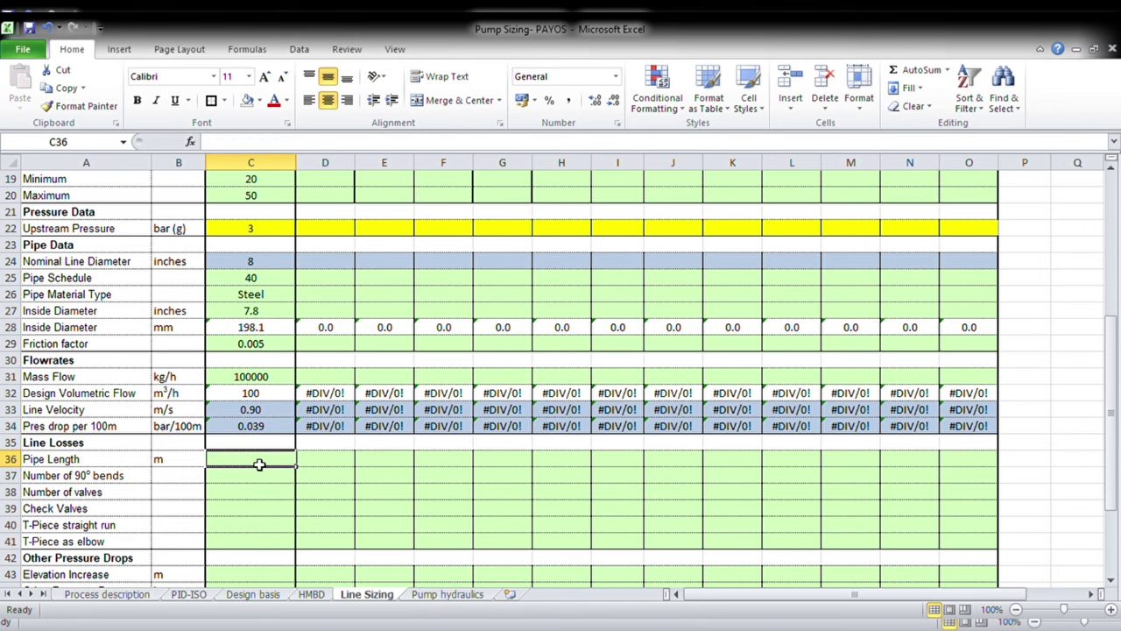
click(197, 596)
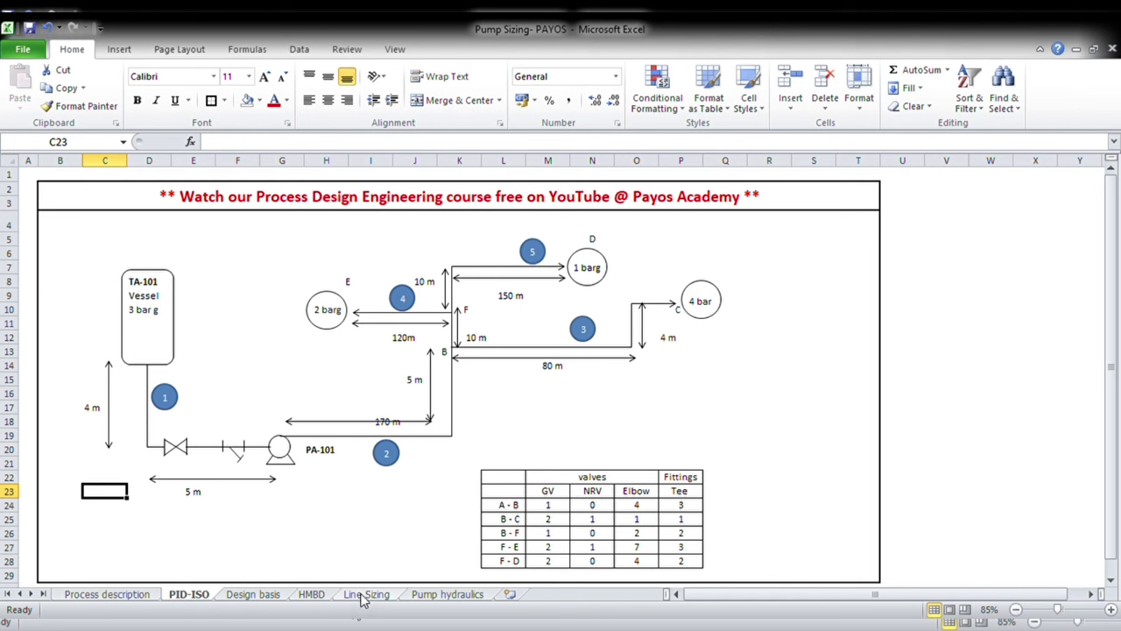
click(364, 596)
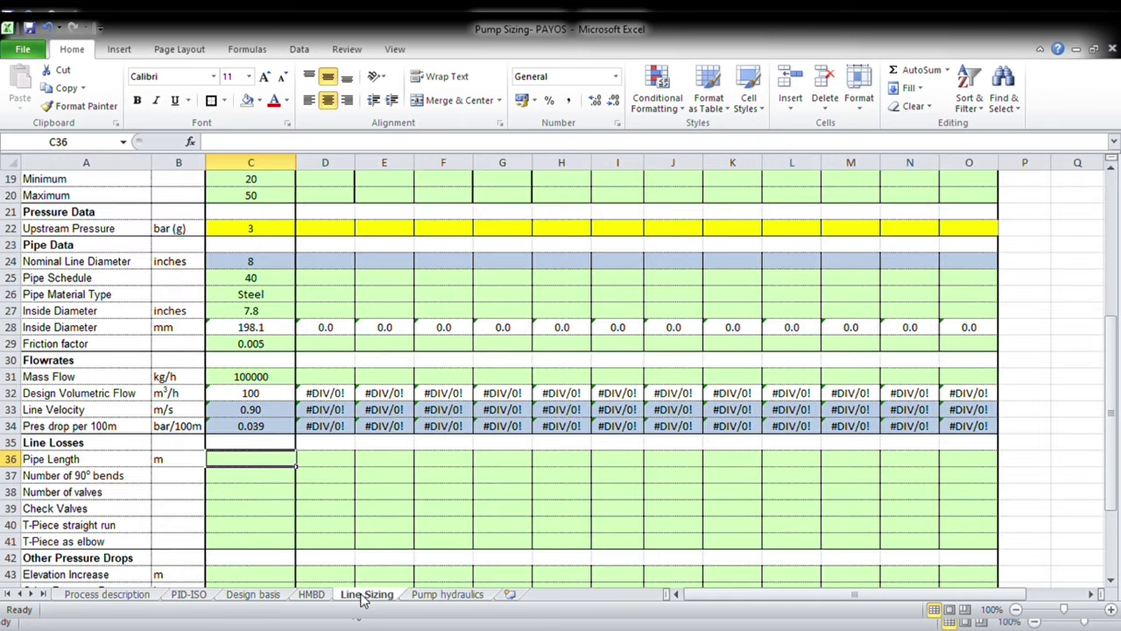
text(9)
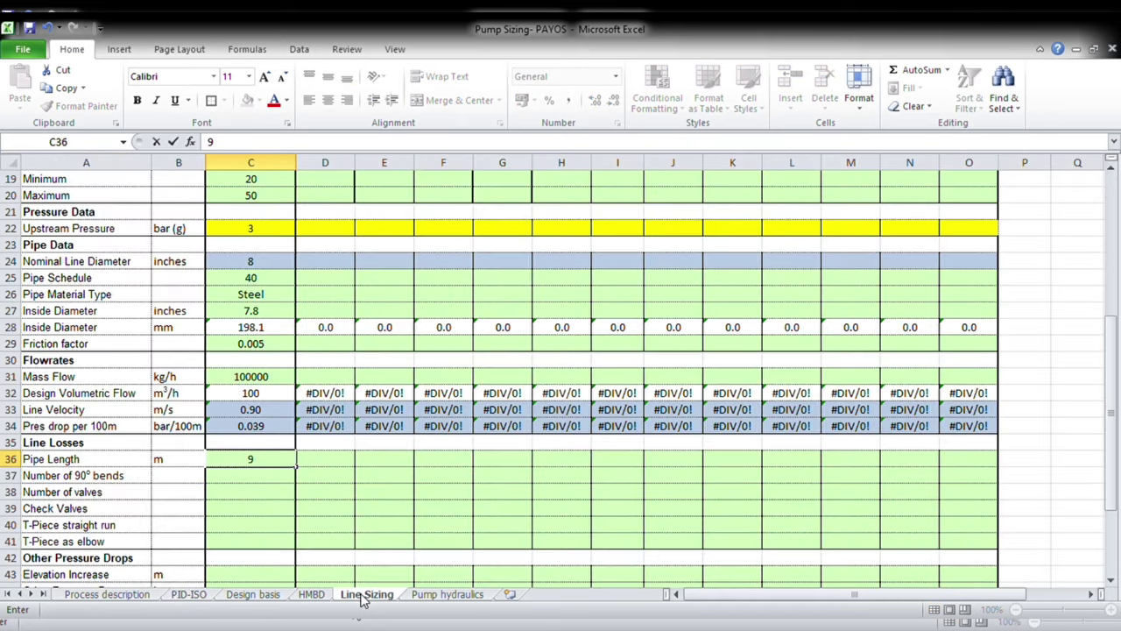
key(Return)
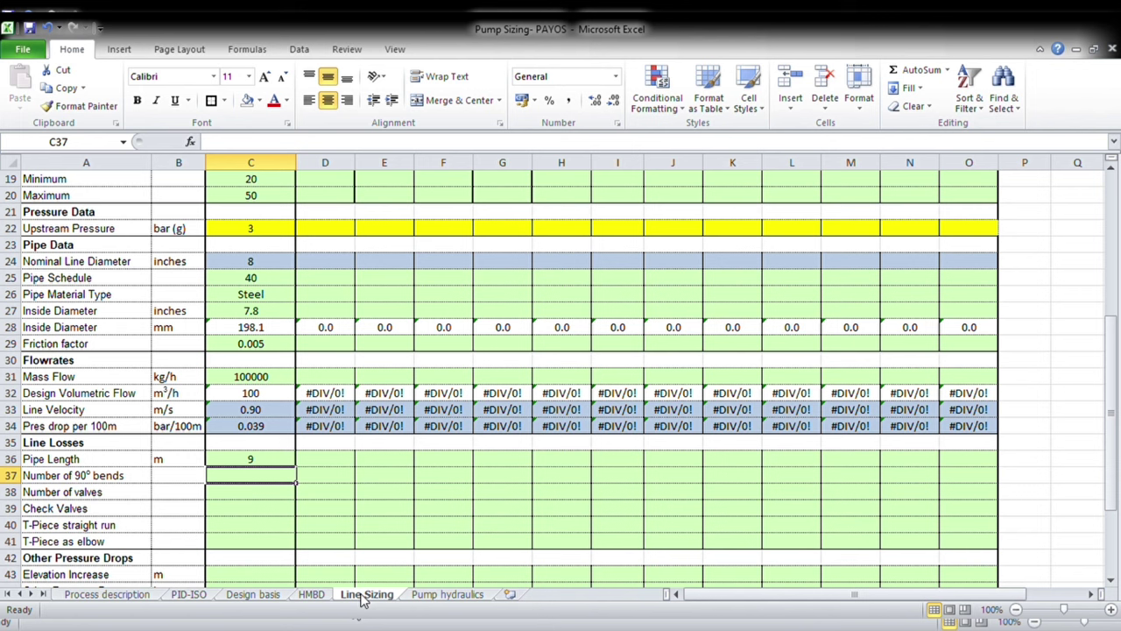
Enter the suction line's fittings: one 90° bend, one valve, 0 check valves, and 0 T-pieces both as straight run and as elbow.
text(1)
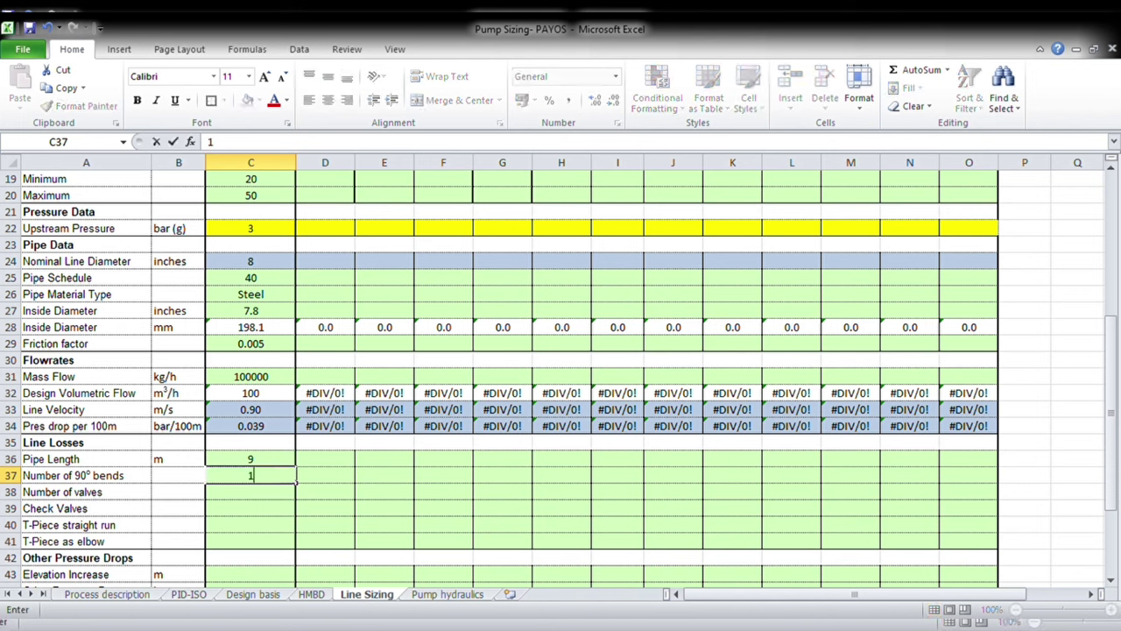
key(Return)
text(1)
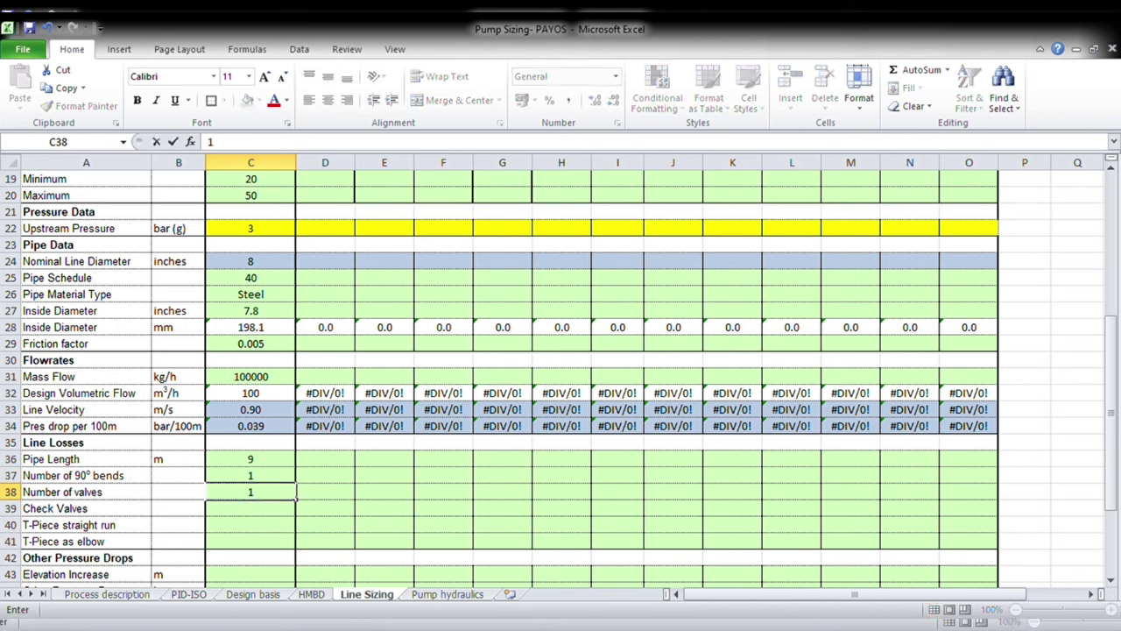
click(249, 508)
text(0)
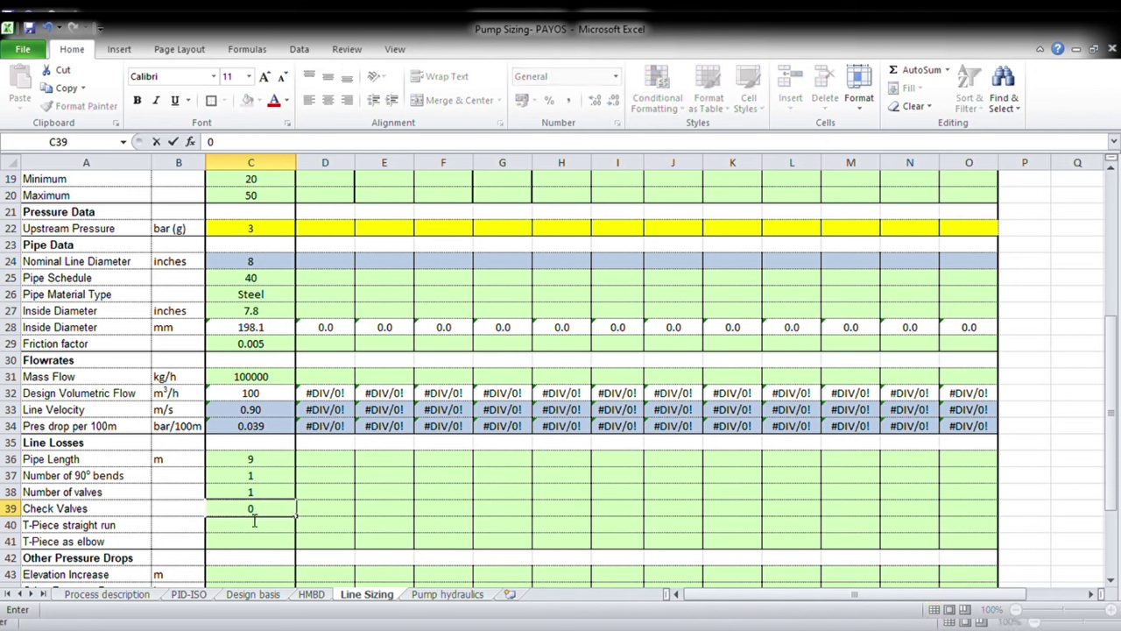
click(254, 530)
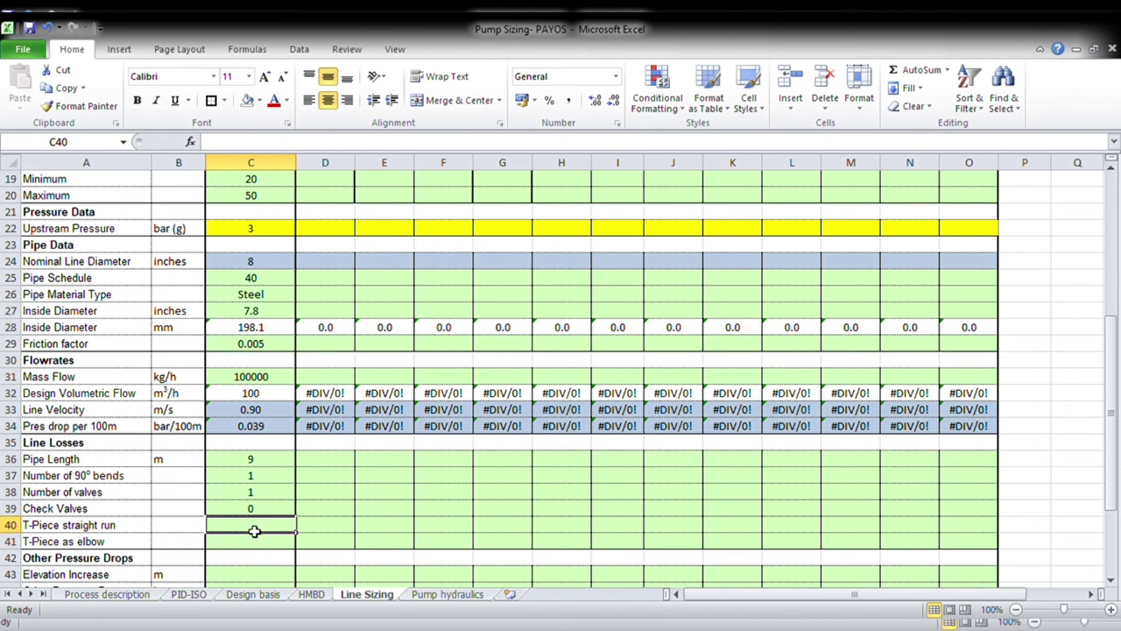
text(0)
key(Return)
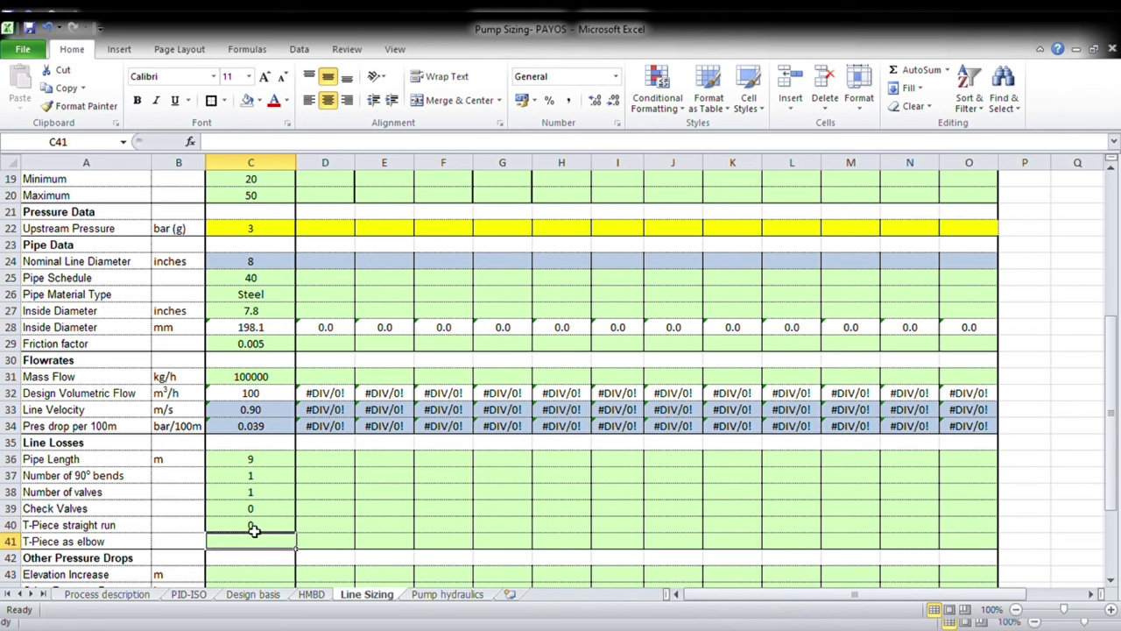
text(0)
key(Return)
Check the suction line pressure drop on the Pump hydraulics sheet and enter 0 m as the suction line's elevation increase on Line Sizing.
scroll(263, 517, down, 2)
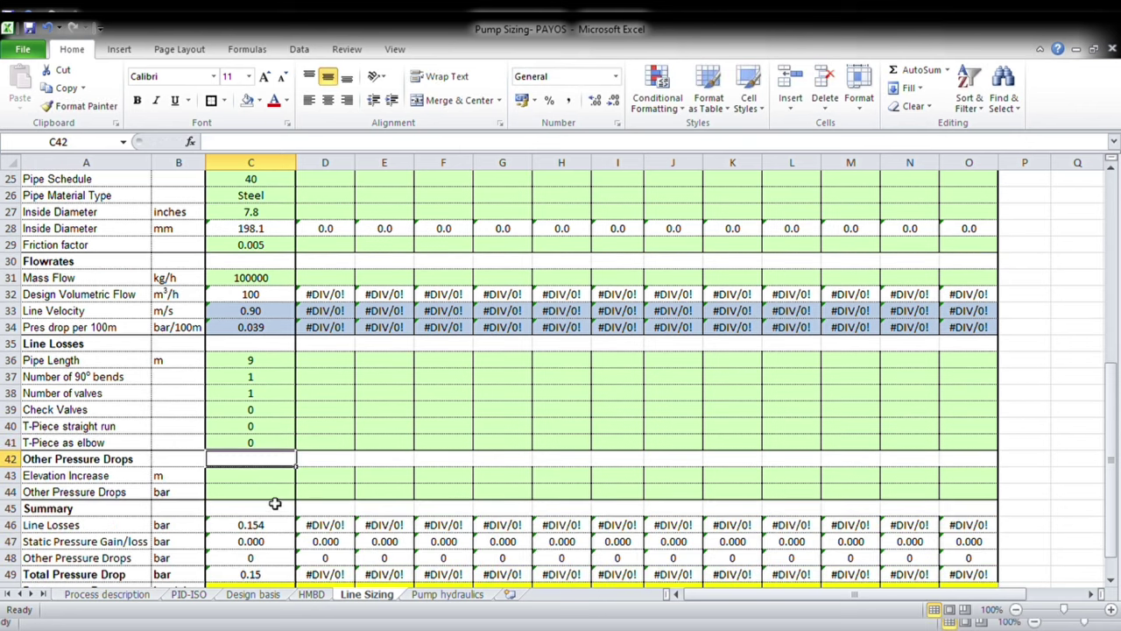
click(267, 480)
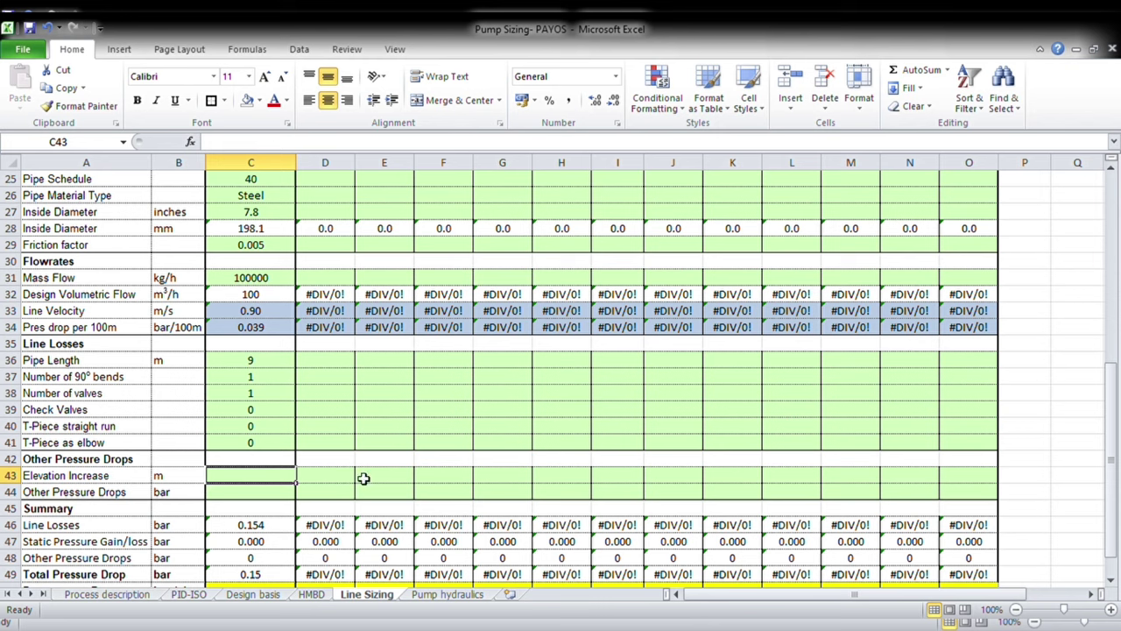
click(456, 595)
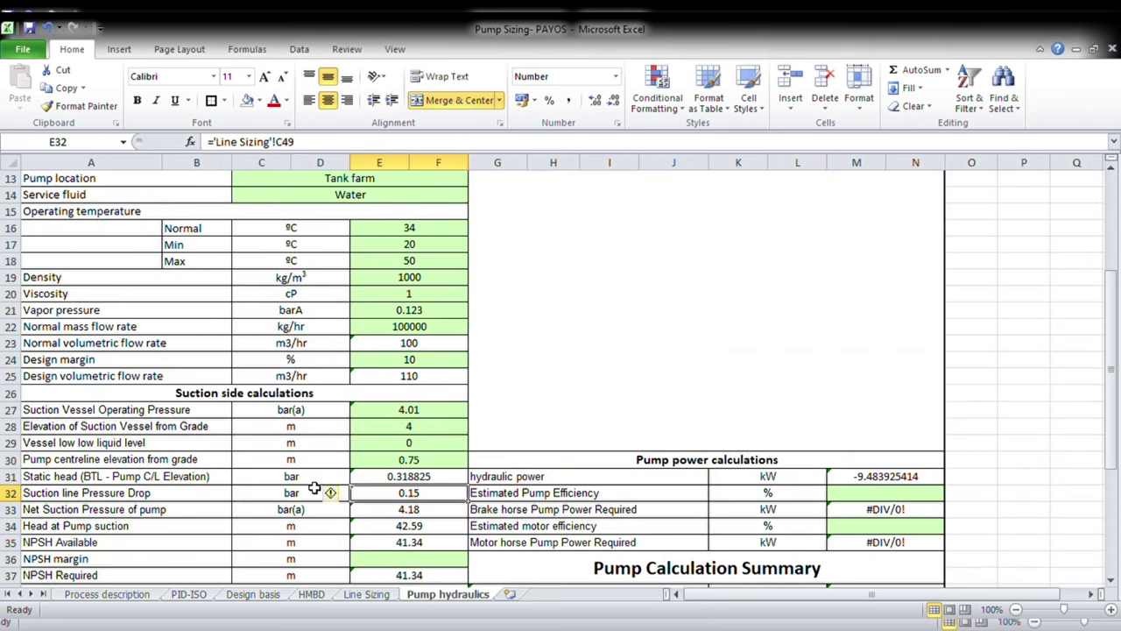
click(356, 598)
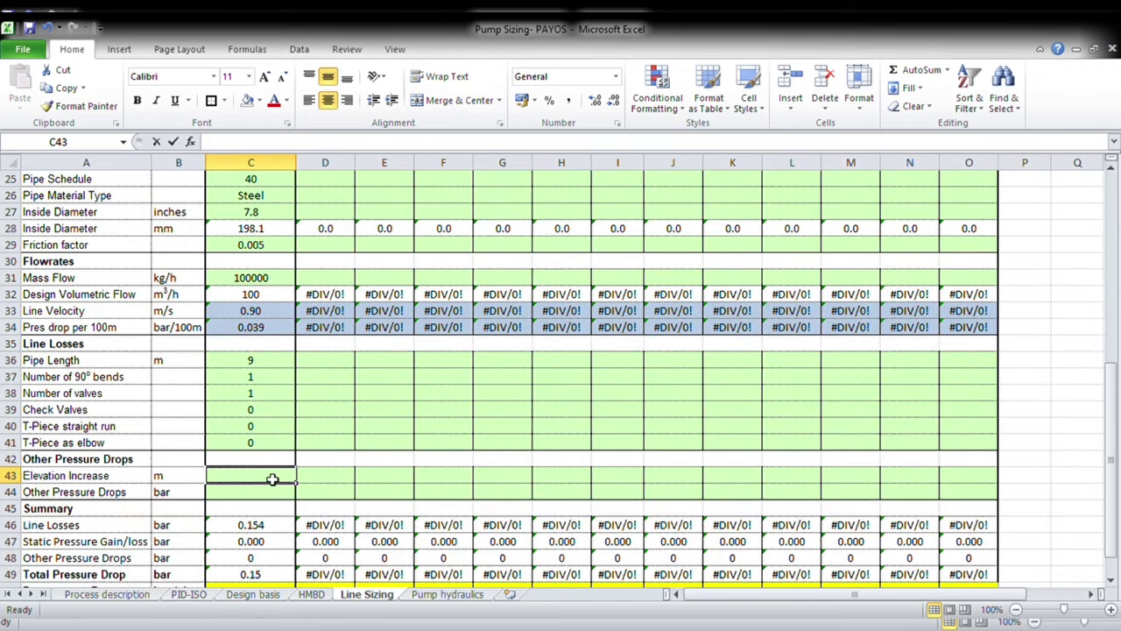
text(0)
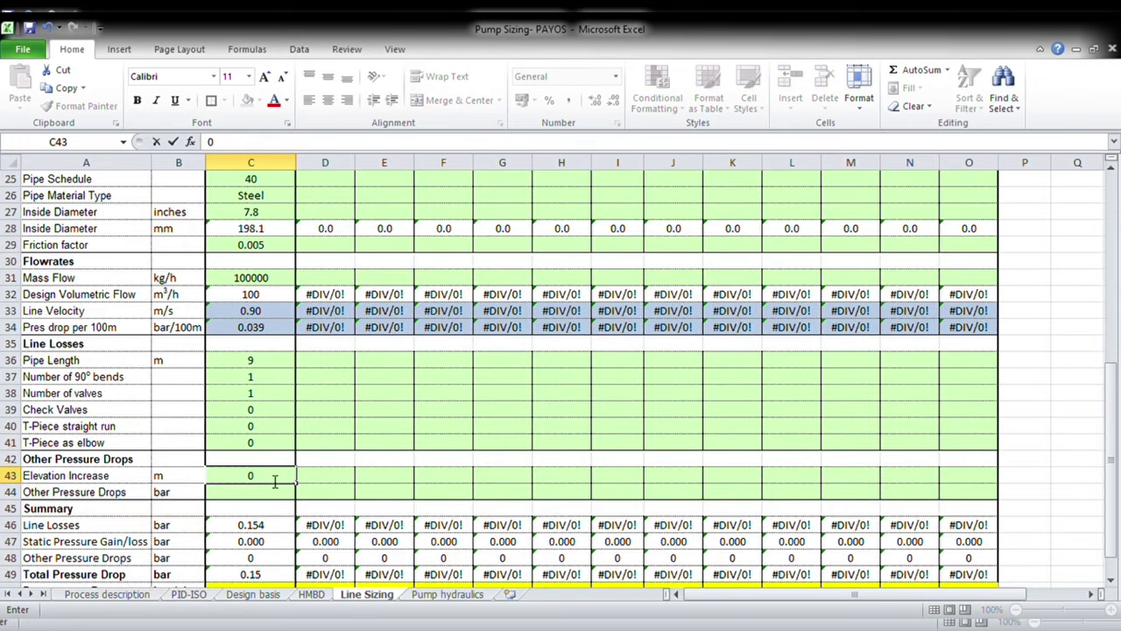
key(Return)
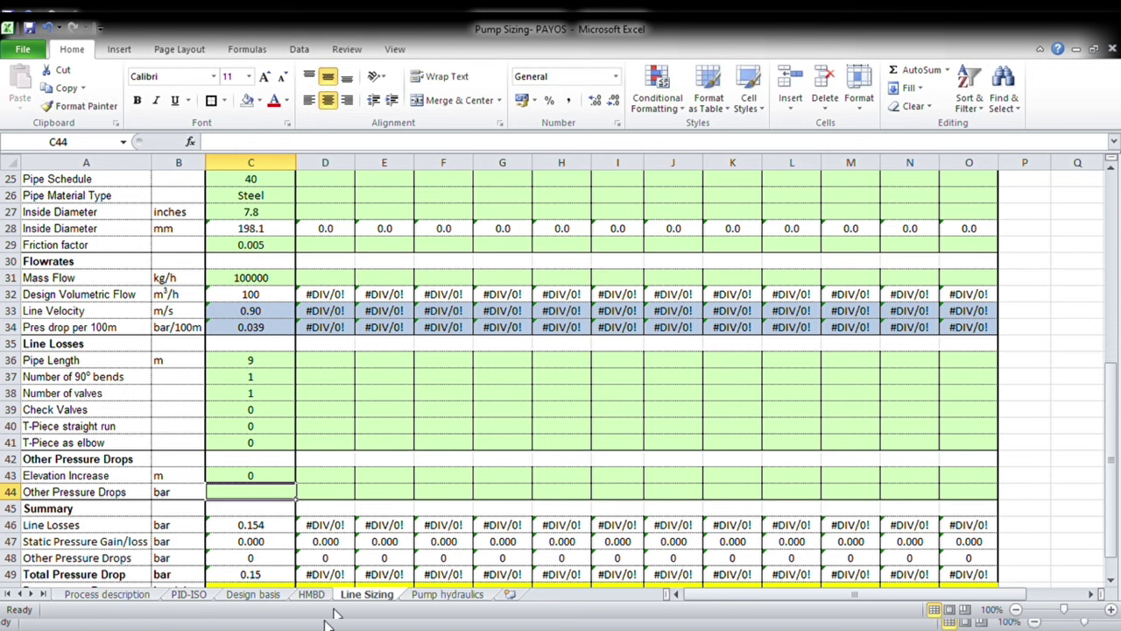
Consult the Design basis and PID-ISO sheets and enter 0.5 bar as the suction line's other pressure drops on Line Sizing.
click(242, 599)
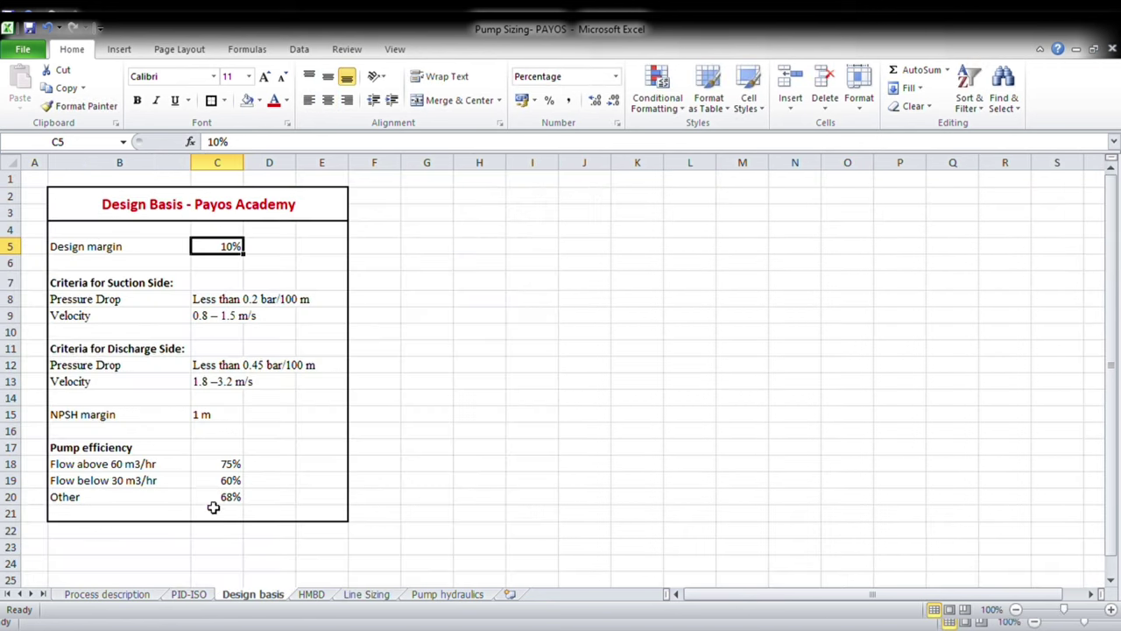
click(182, 595)
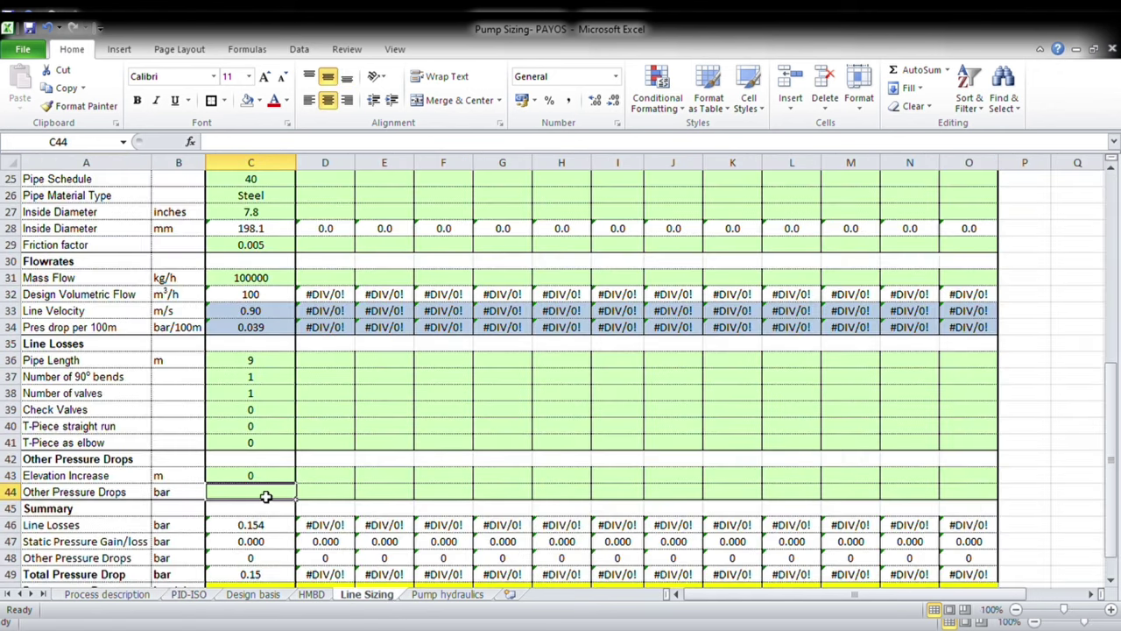
text(0.5)
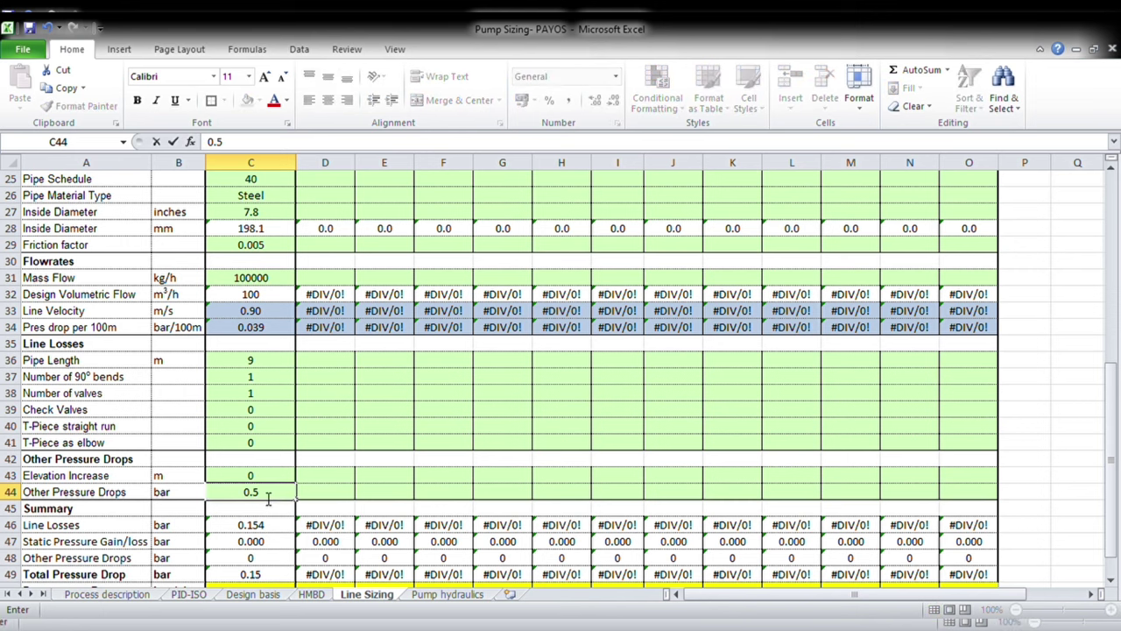
key(Return)
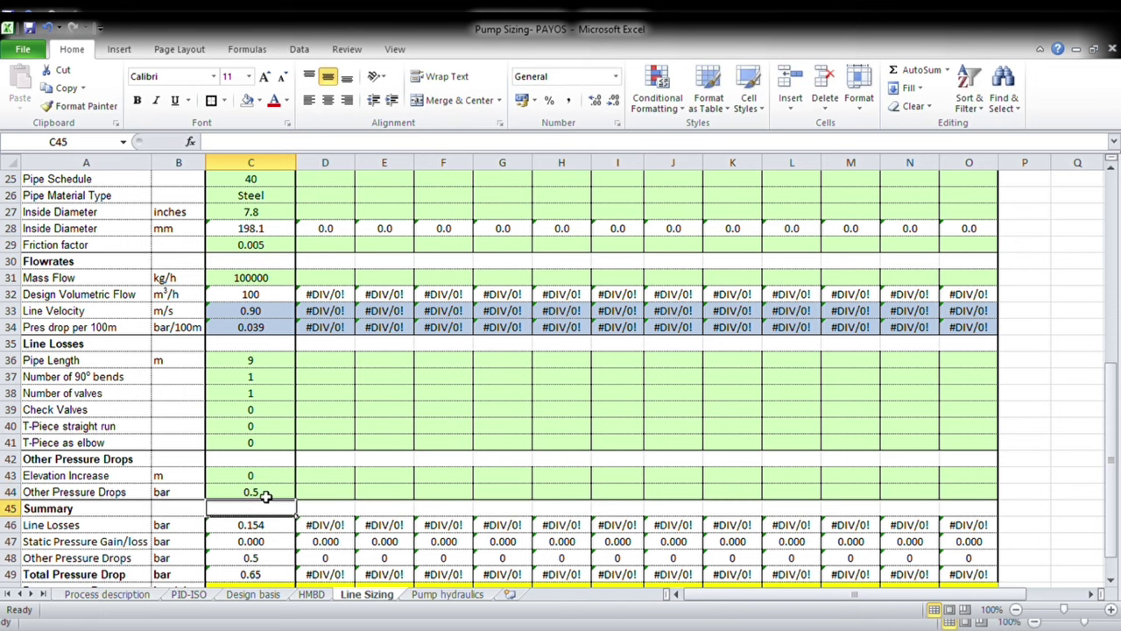
Trace the suction line's total pressure drop through the Pump hydraulics formulas for net suction pressure, head at pump suction and NPSH available.
scroll(266, 496, down, 1)
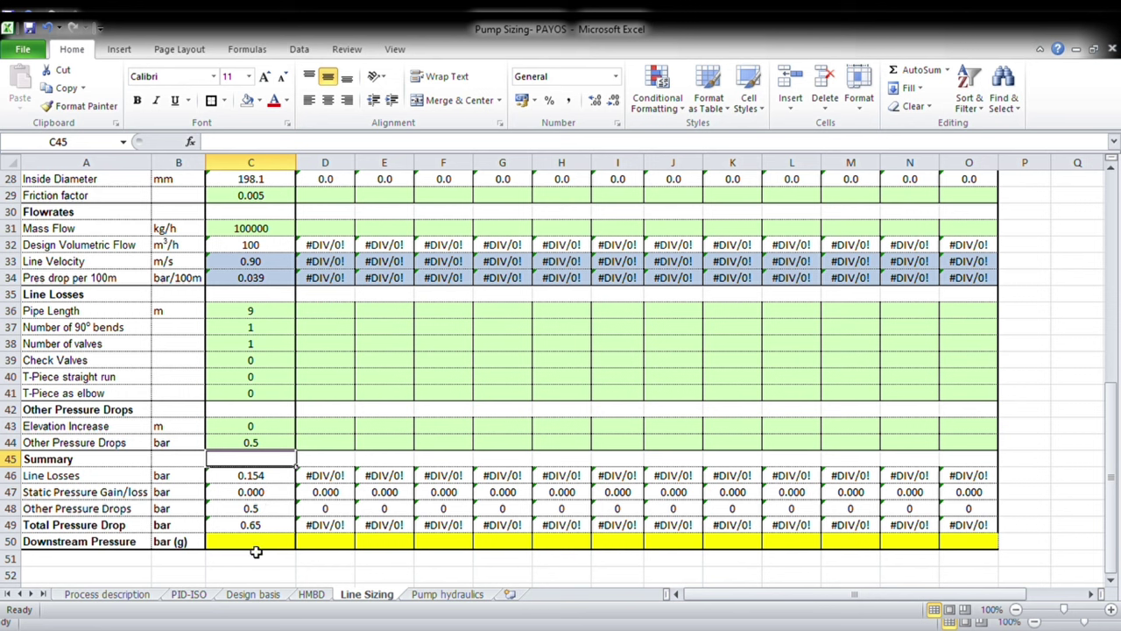
click(263, 525)
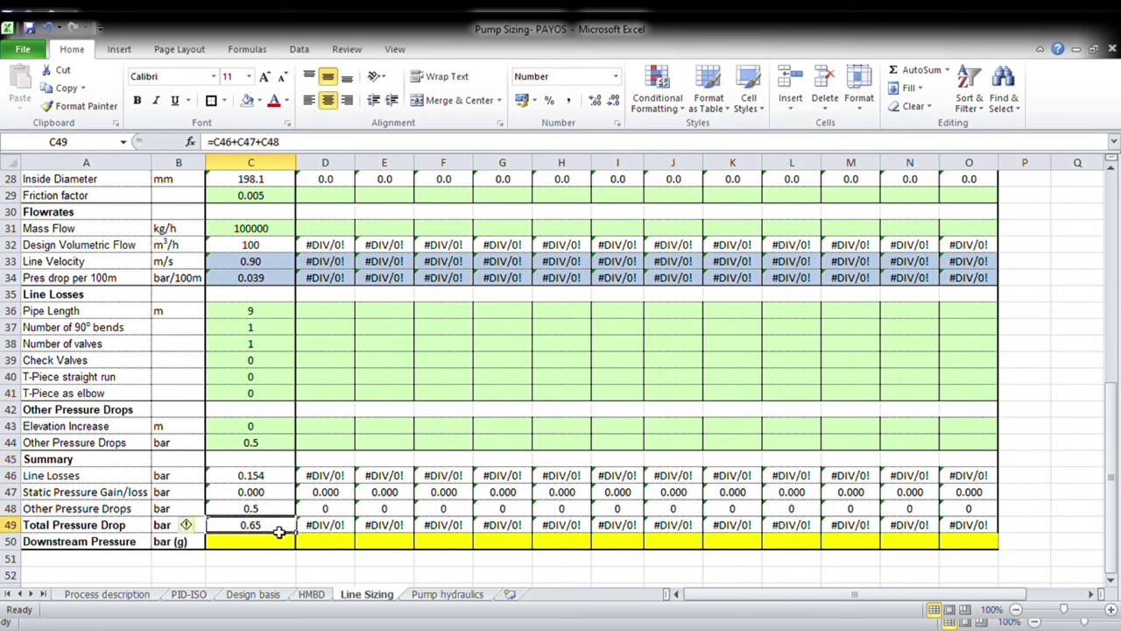
click(448, 594)
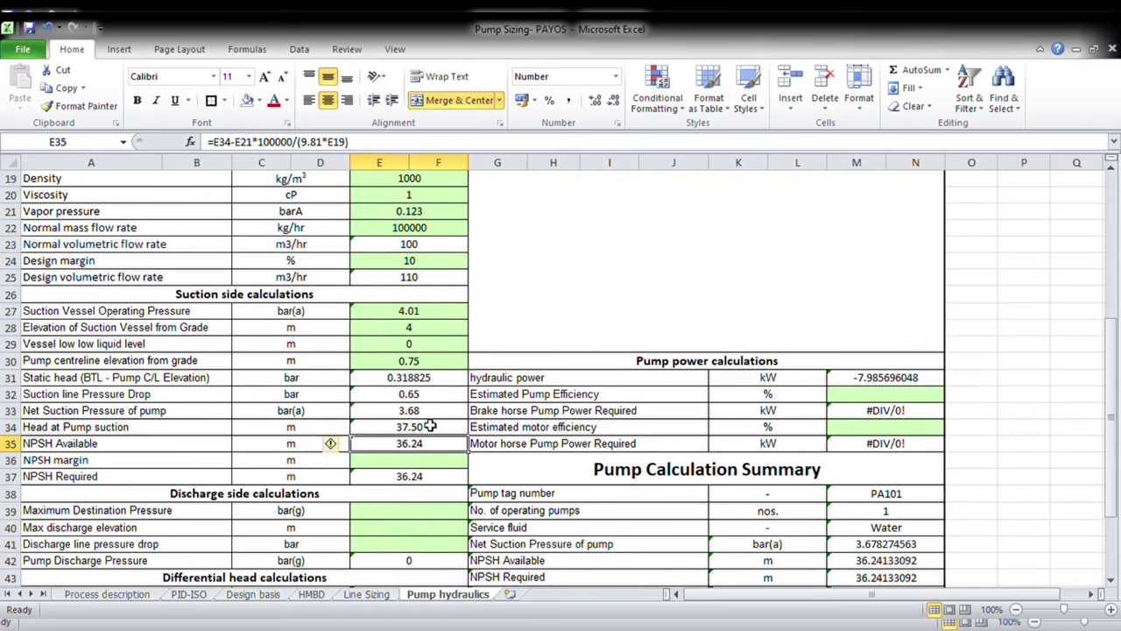
click(437, 401)
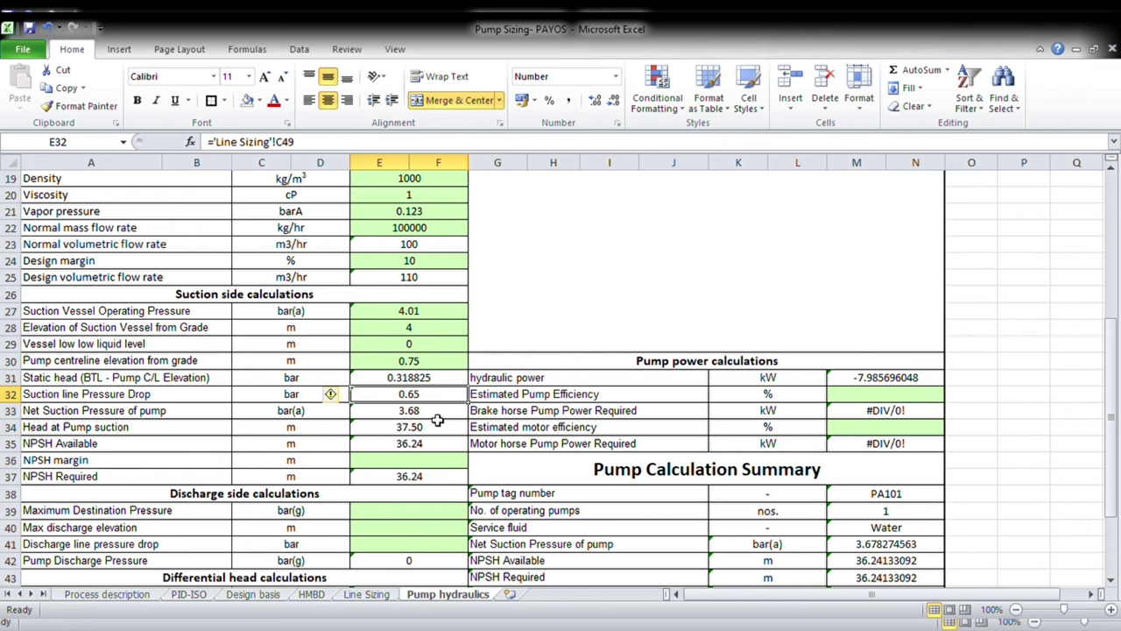
click(437, 420)
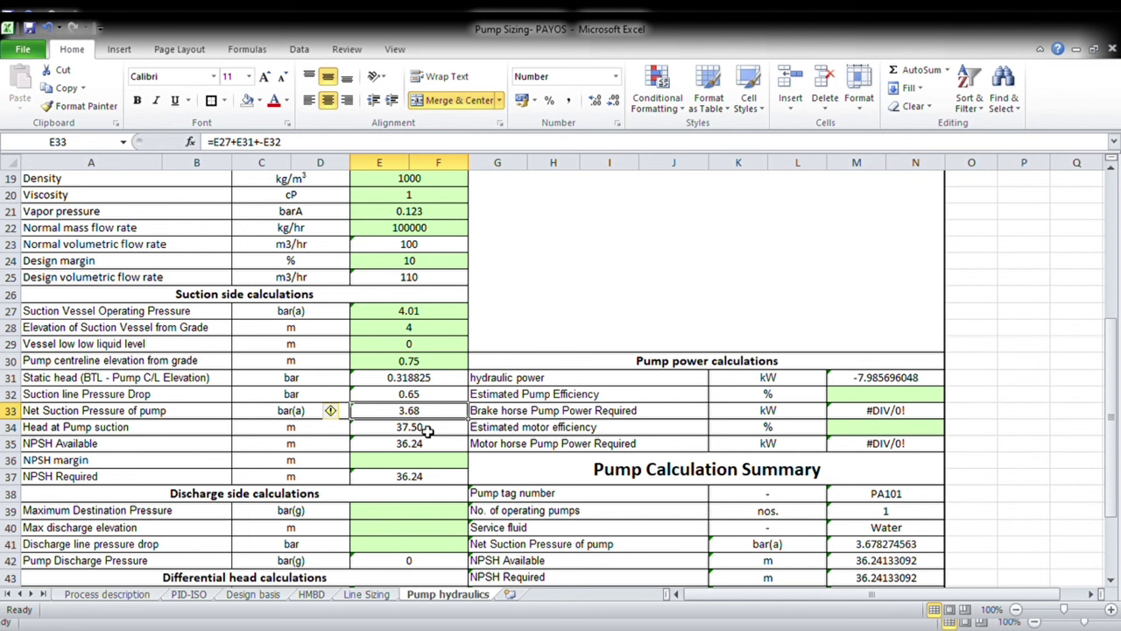
click(430, 429)
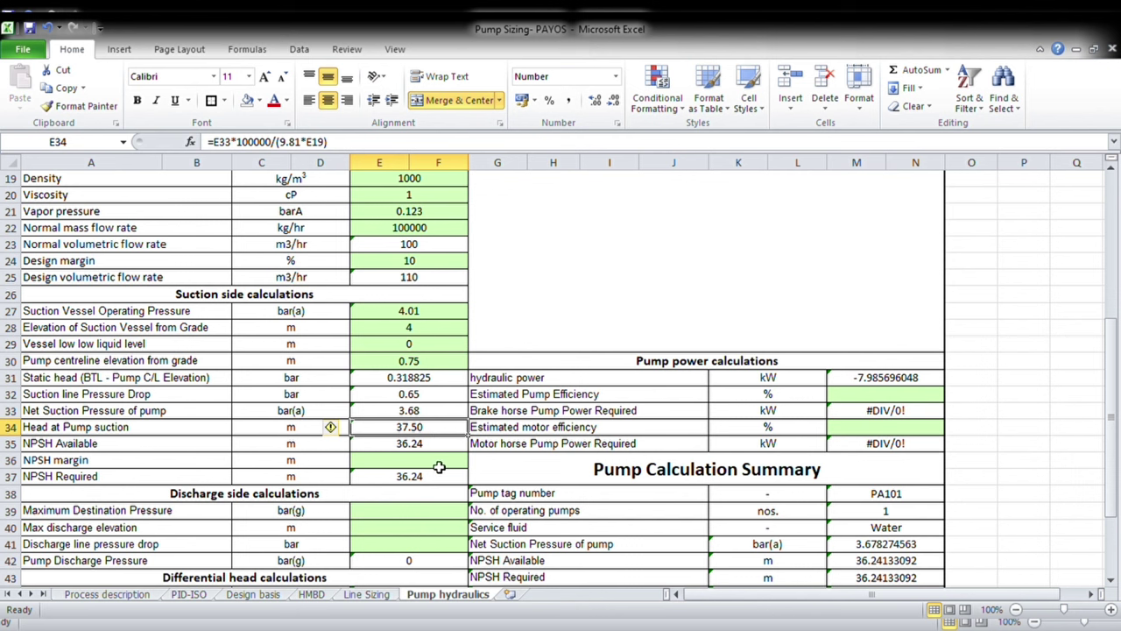
click(443, 448)
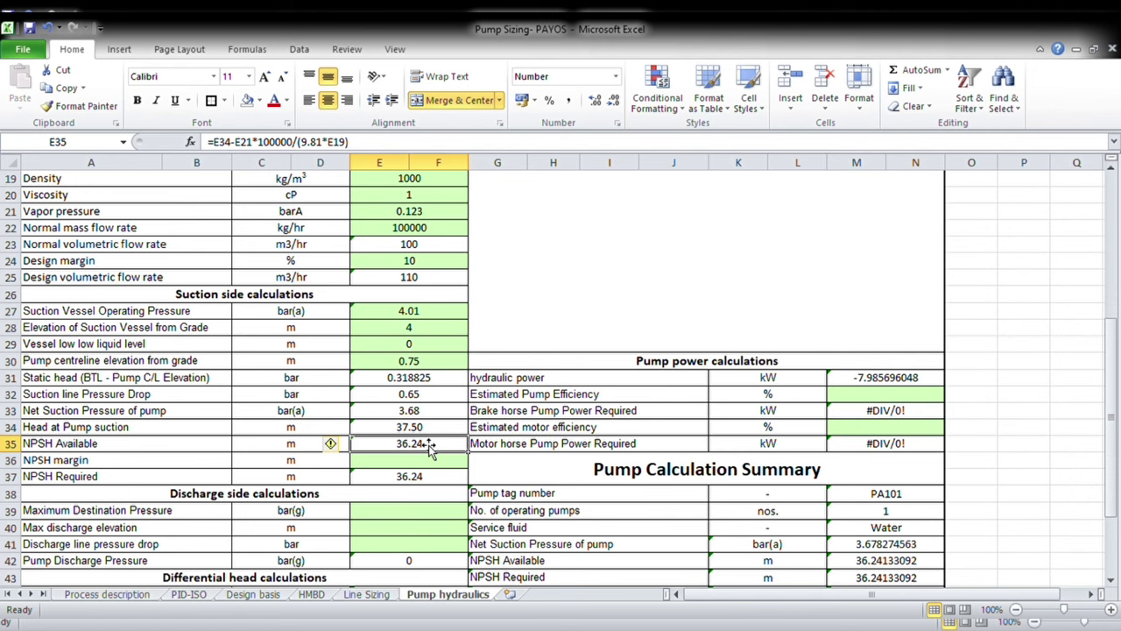
Look up the NPSH margin on the Design basis sheet and enter 1 m for it on the Pump hydraulics sheet.
click(424, 462)
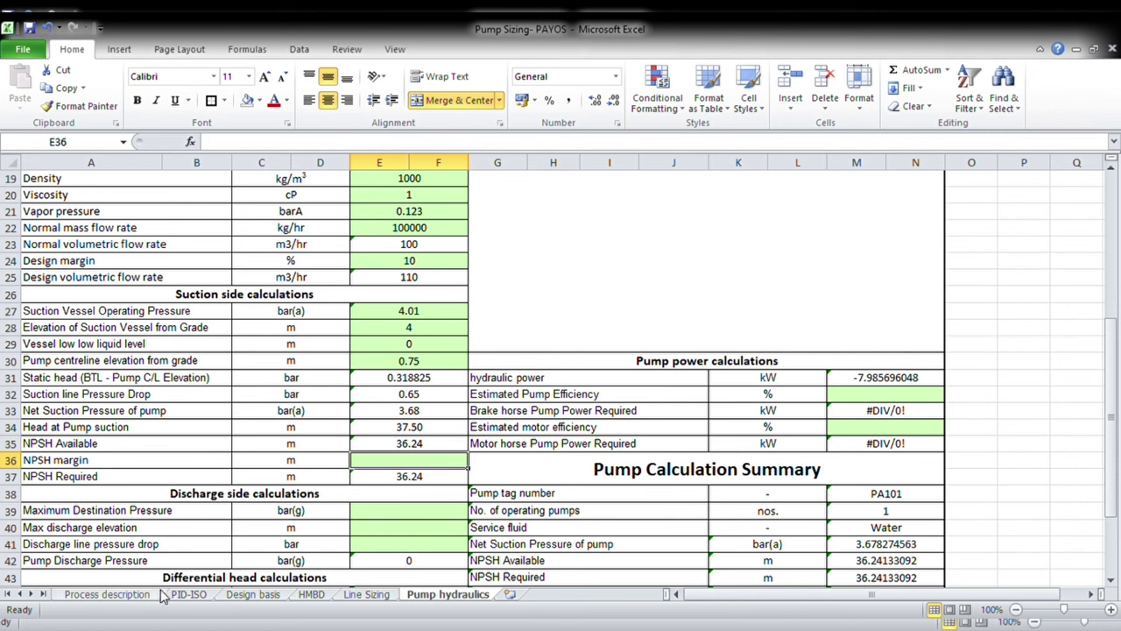
click(254, 595)
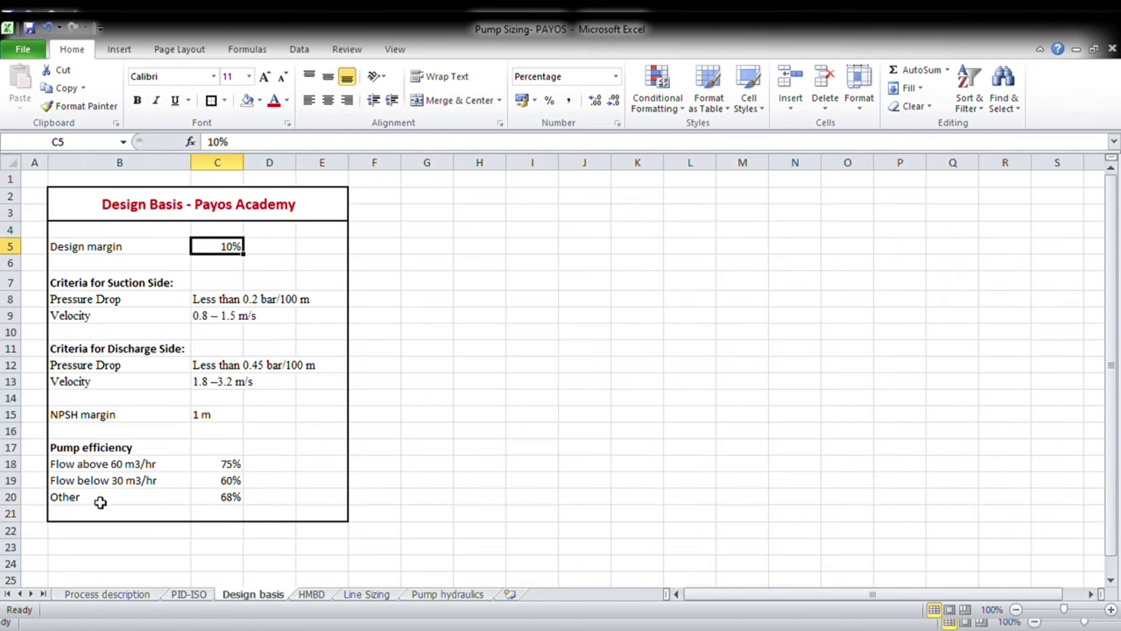
click(221, 419)
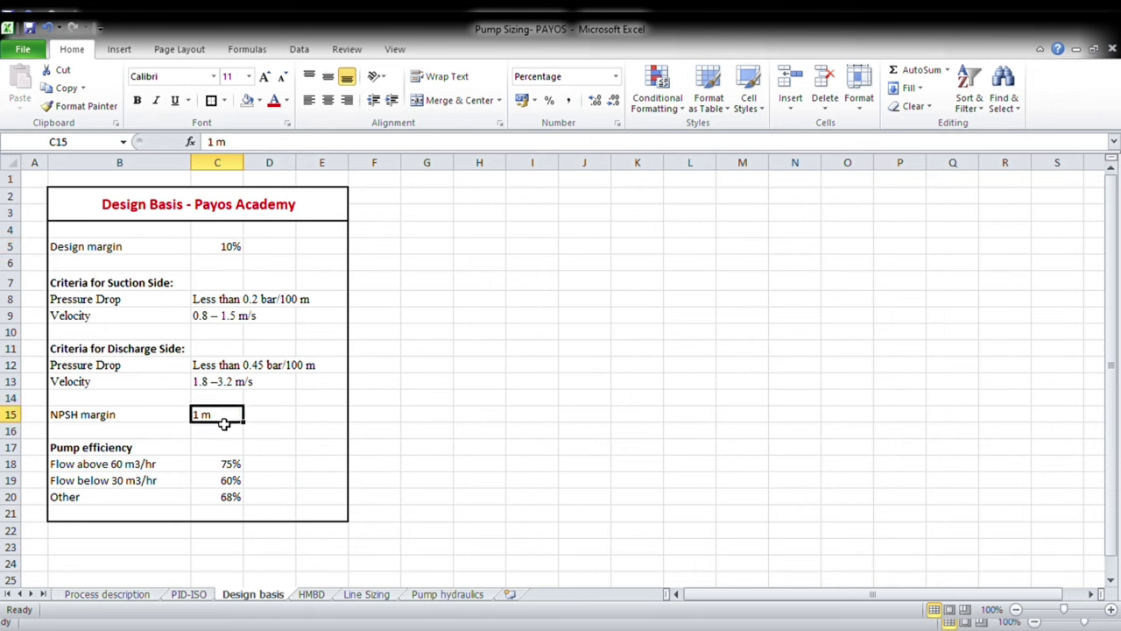
click(434, 596)
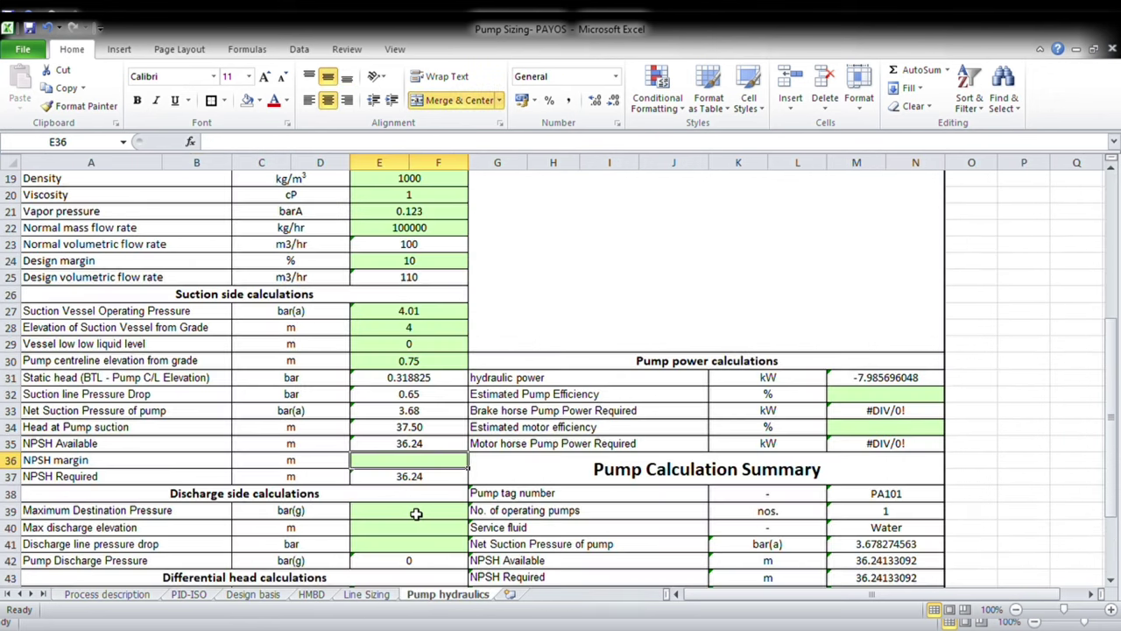
text(1)
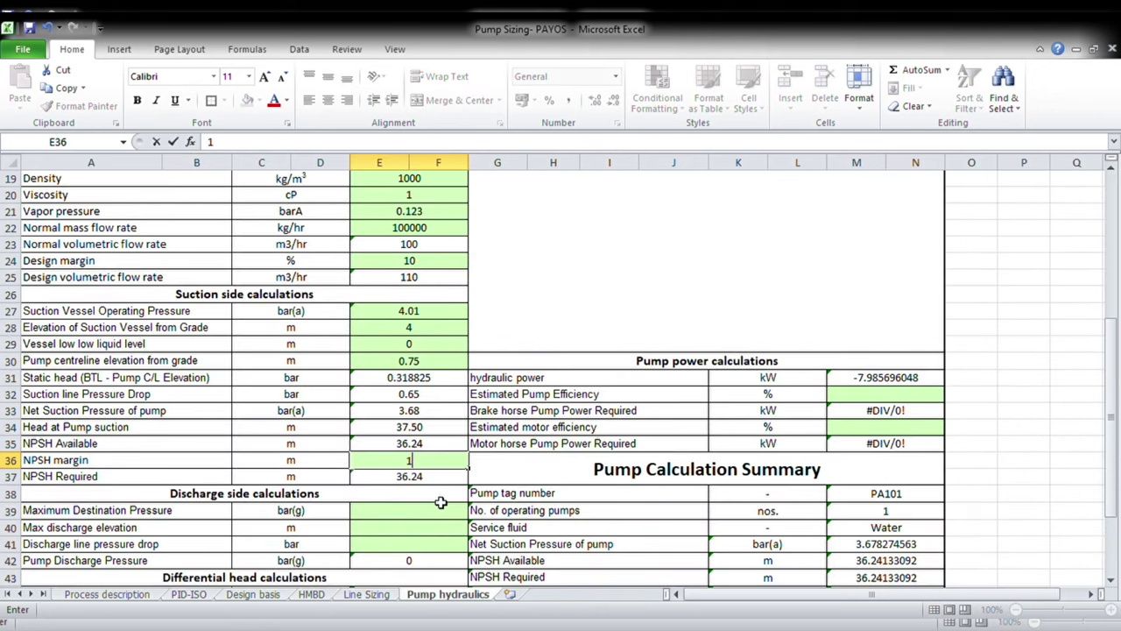
click(433, 495)
Examine the discharge branches and destination pressures on the PID-ISO sheet for the pump's maximum destination pressure.
scroll(433, 482, down, 1)
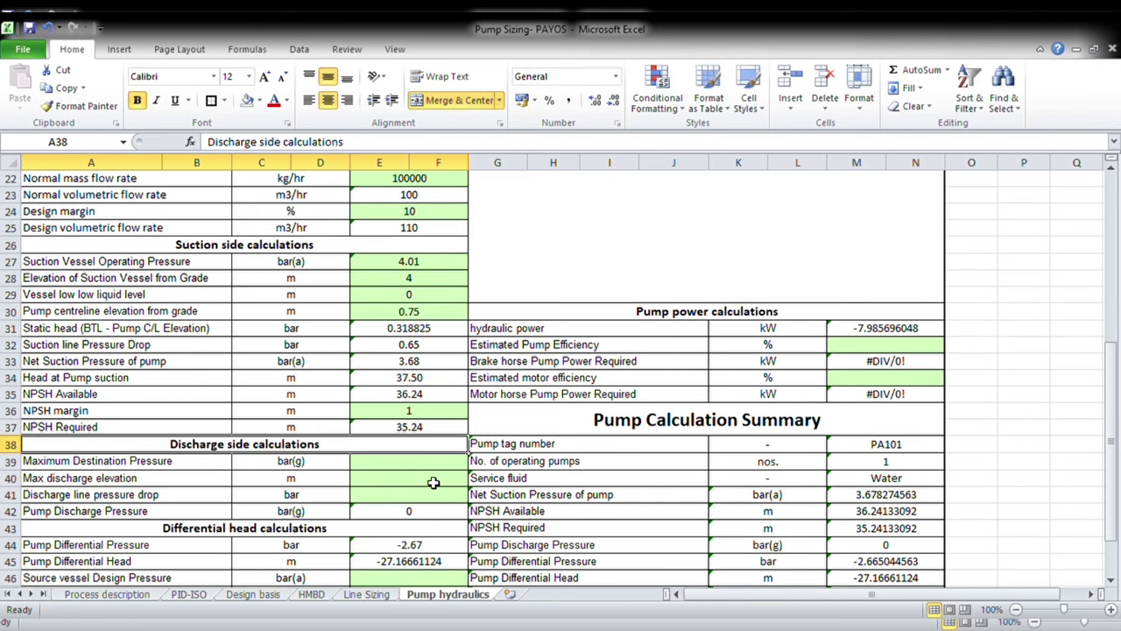
scroll(78, 464, down, 1)
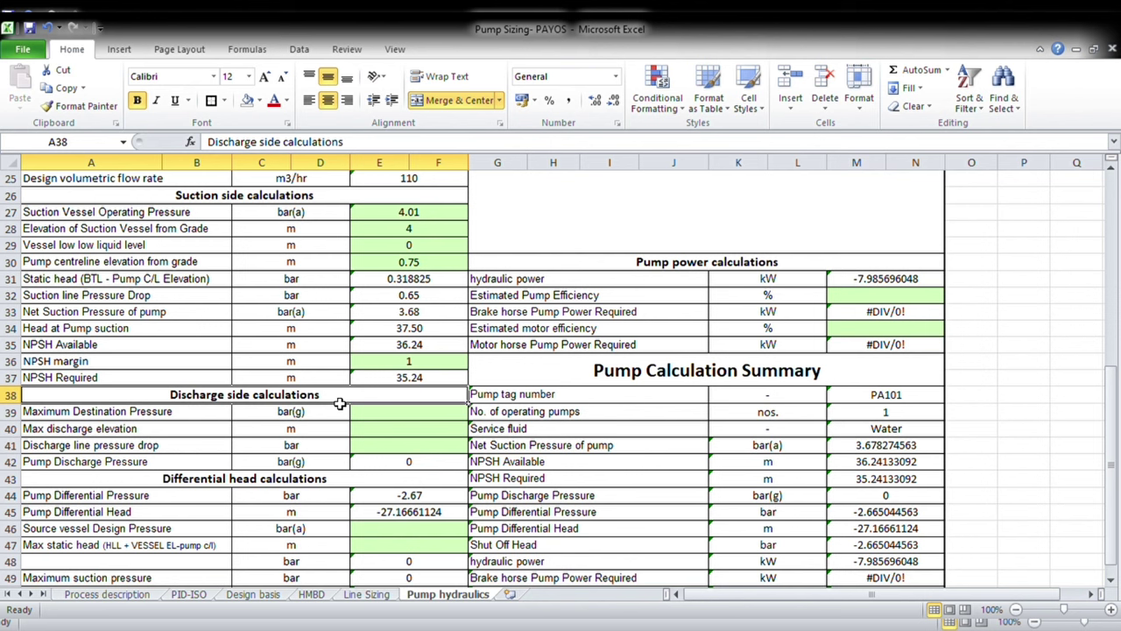
click(164, 417)
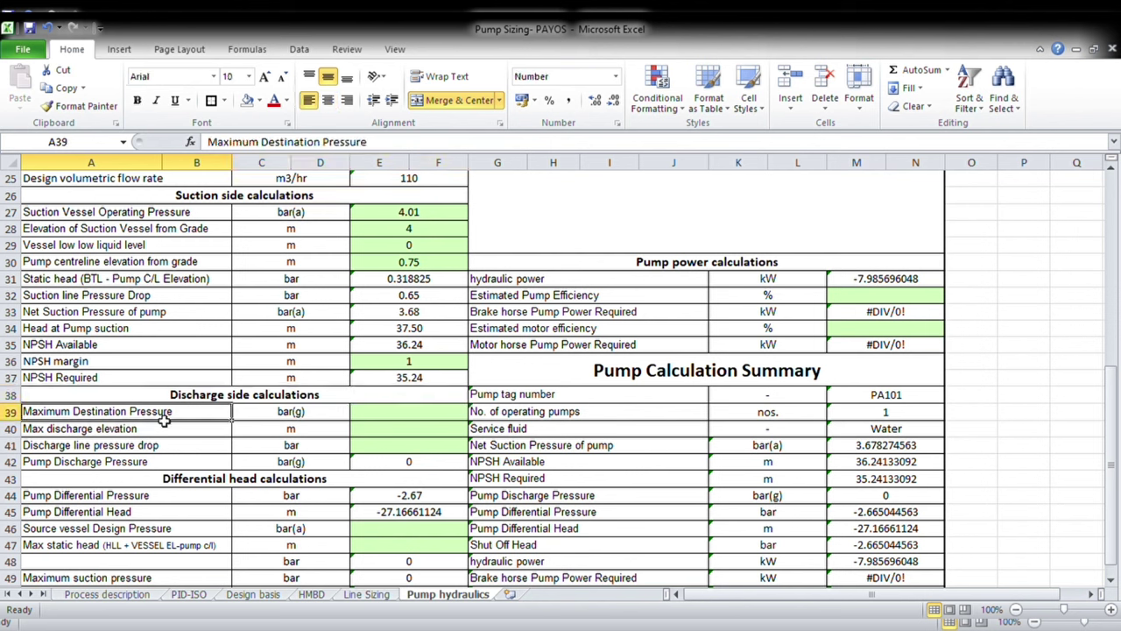
click(380, 417)
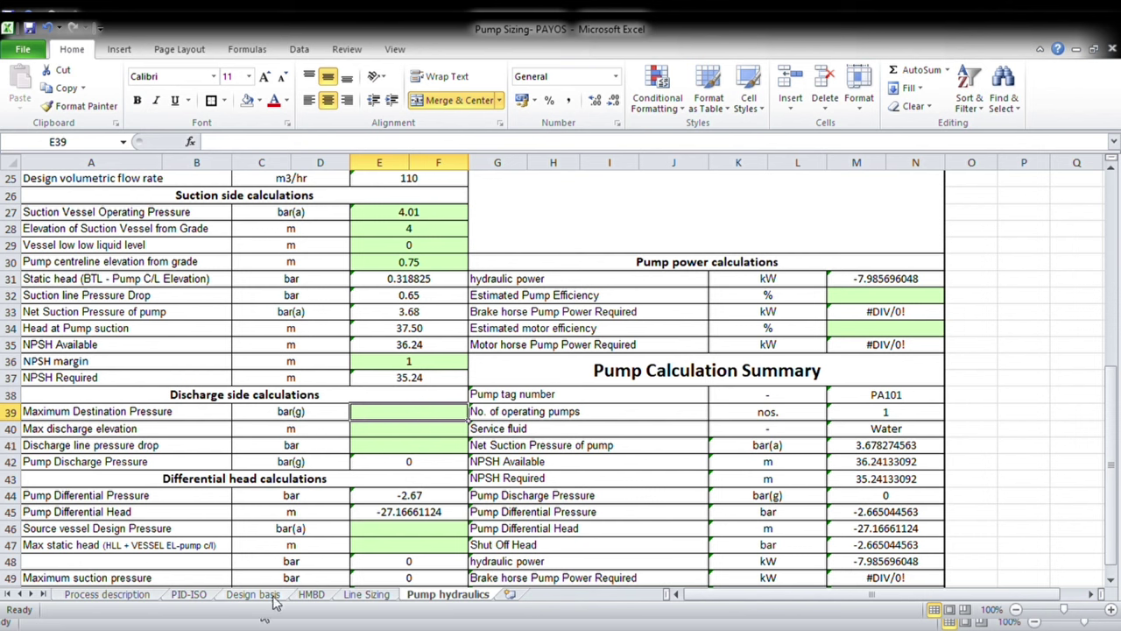
click(198, 599)
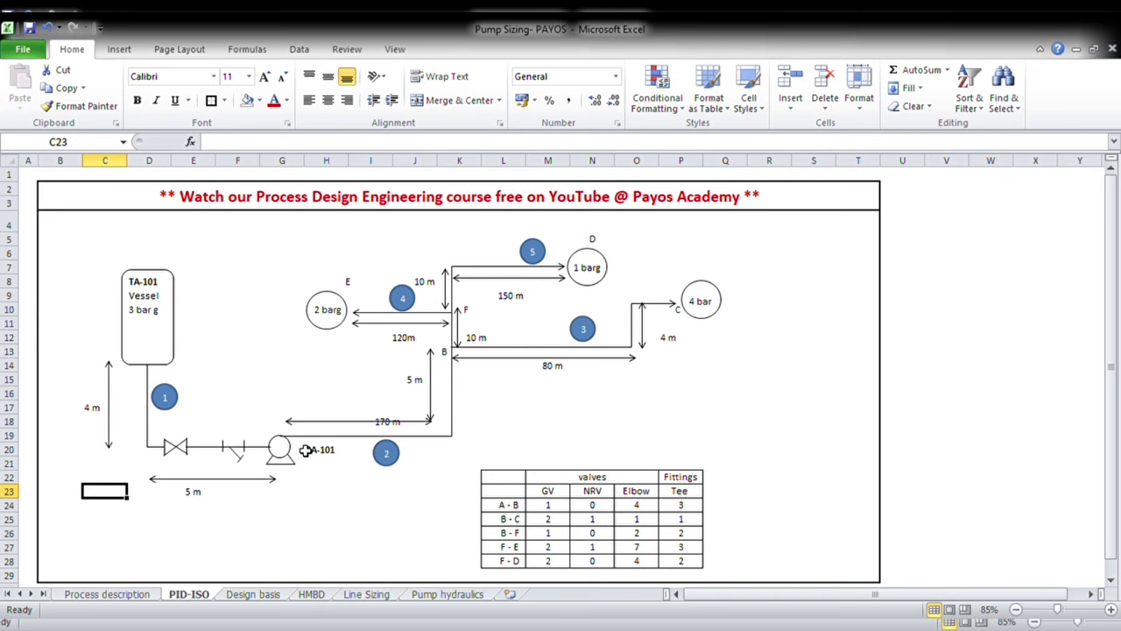
click(448, 594)
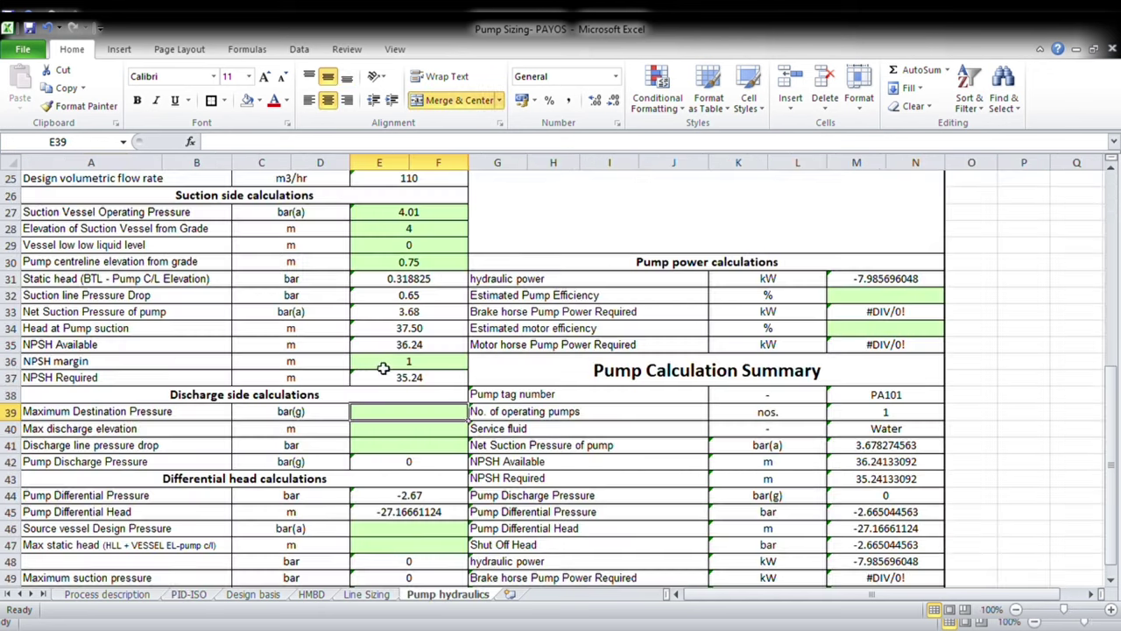
Define the first discharge line on the Line Sizing sheet as running from C to B.
click(367, 594)
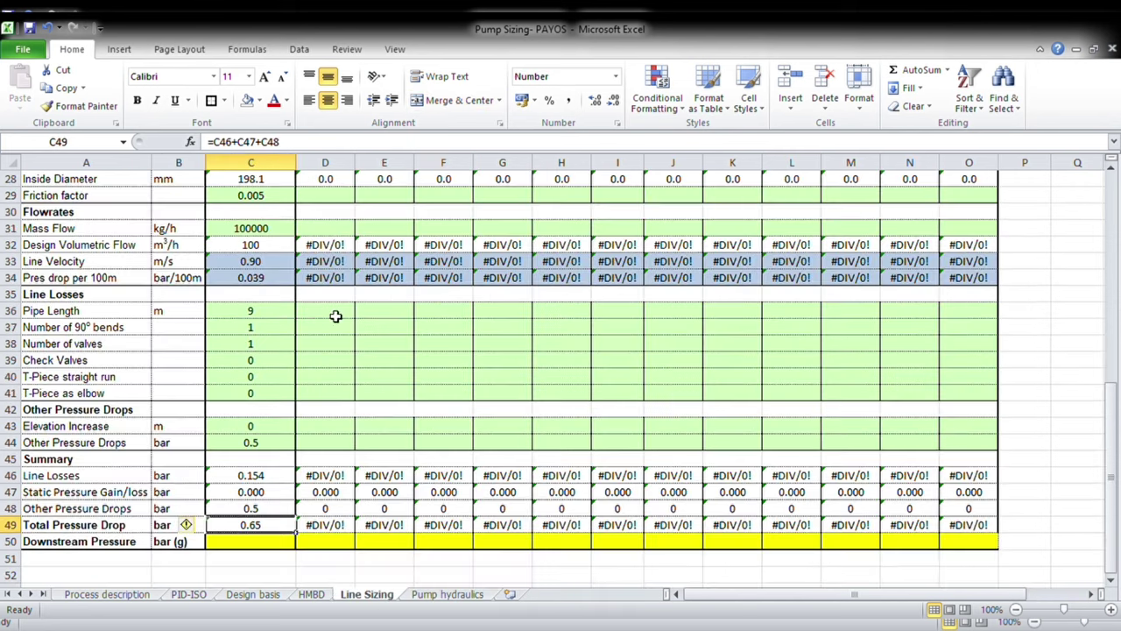
scroll(338, 325, up, 4)
scroll(338, 325, up, 4)
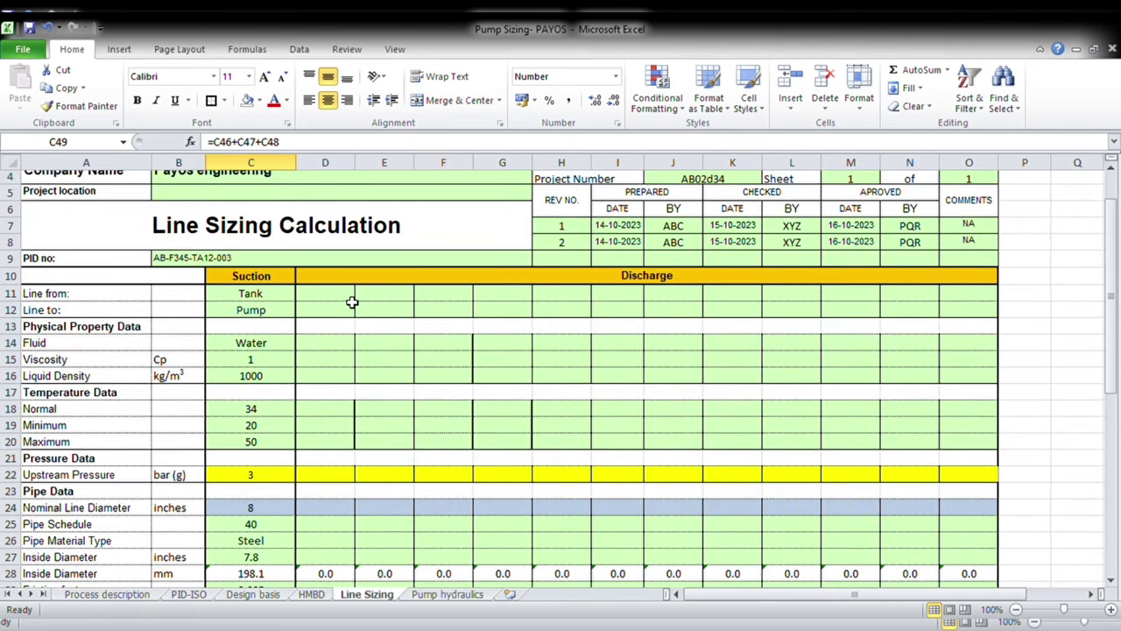
click(347, 300)
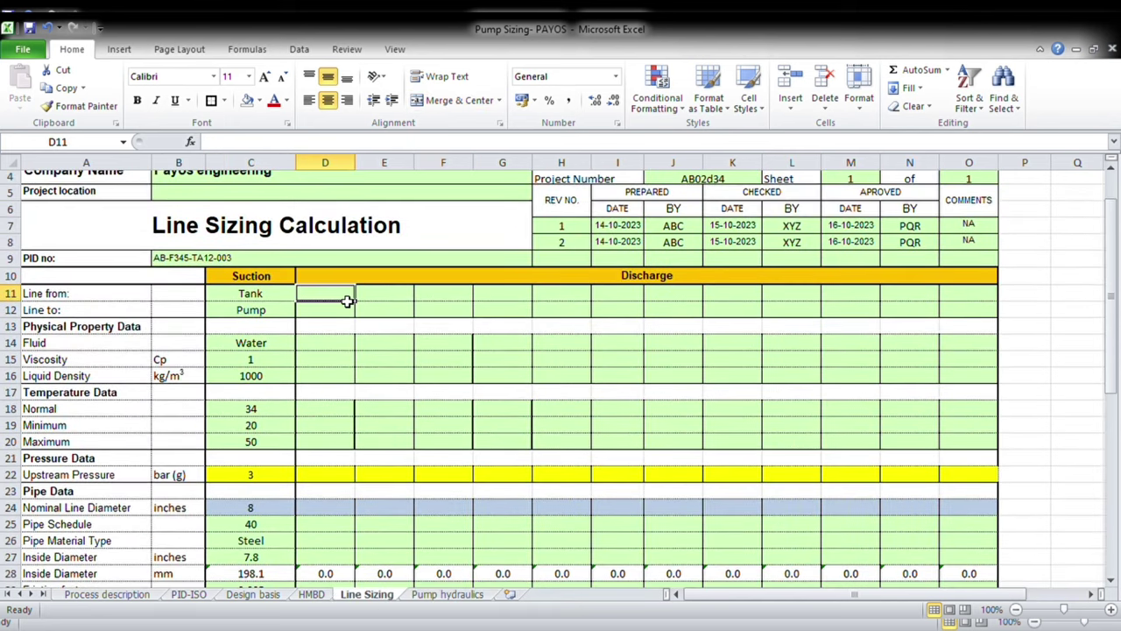
text(C)
key(Return)
text(B)
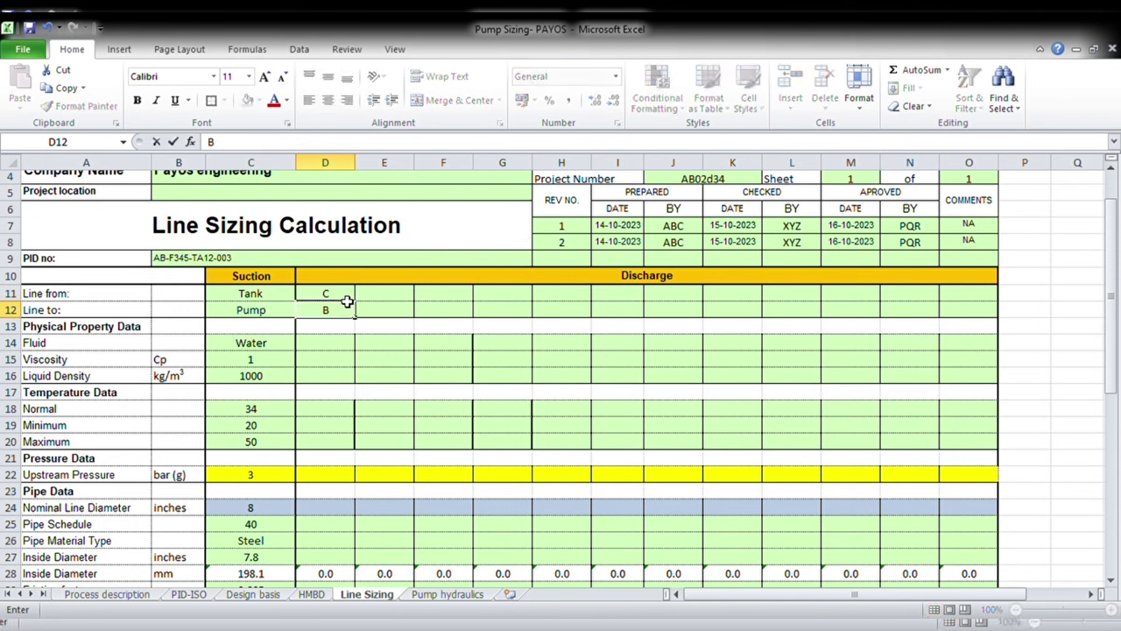
Define the second discharge line as running from D to B.
click(379, 298)
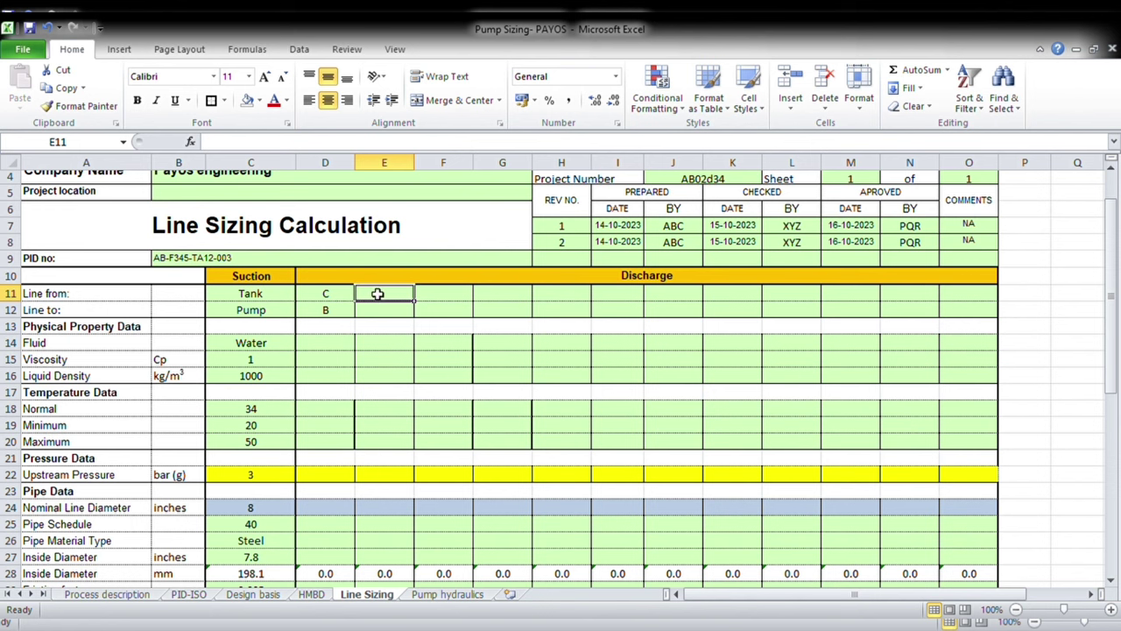
text(D)
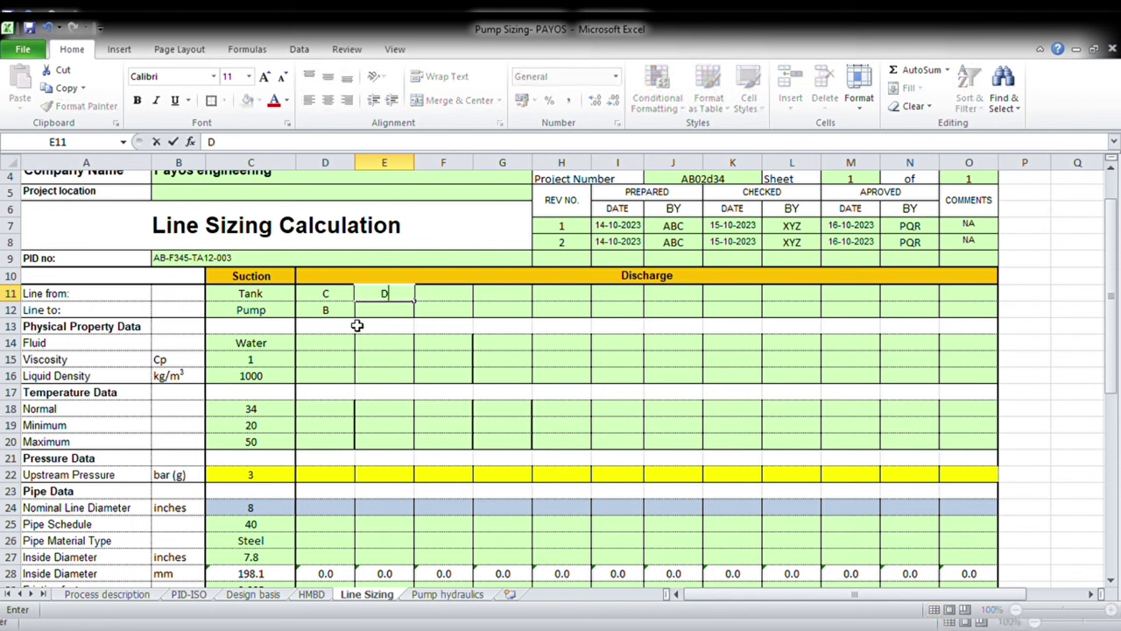
key(Return)
text(B)
click(448, 297)
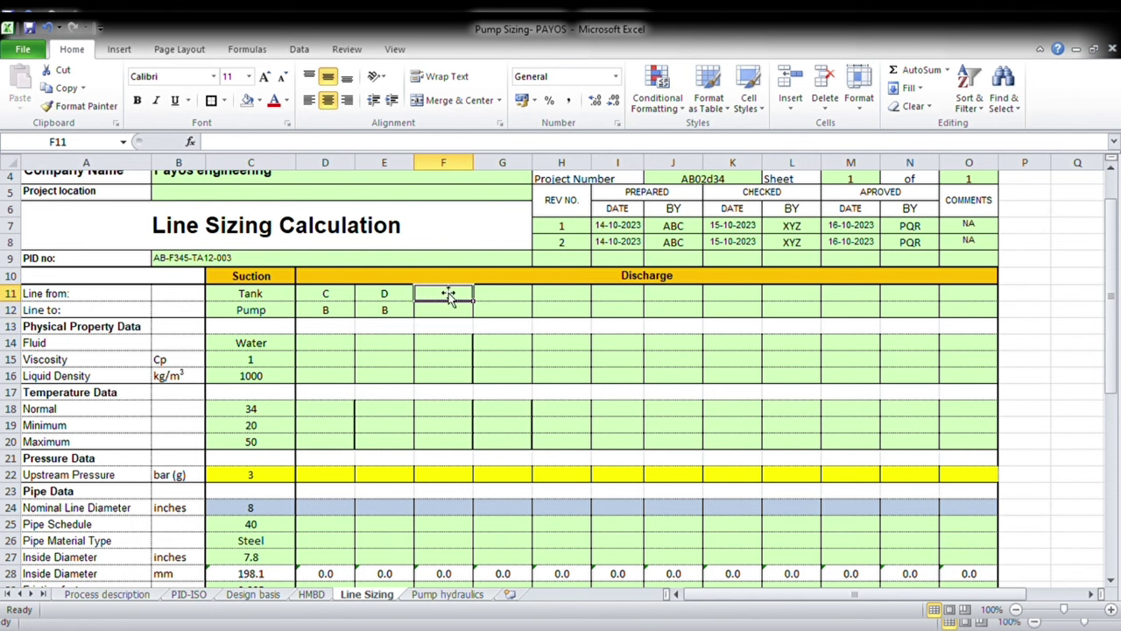
Define the third discharge line on the Line Sizing sheet as running from E to B.
text(E)
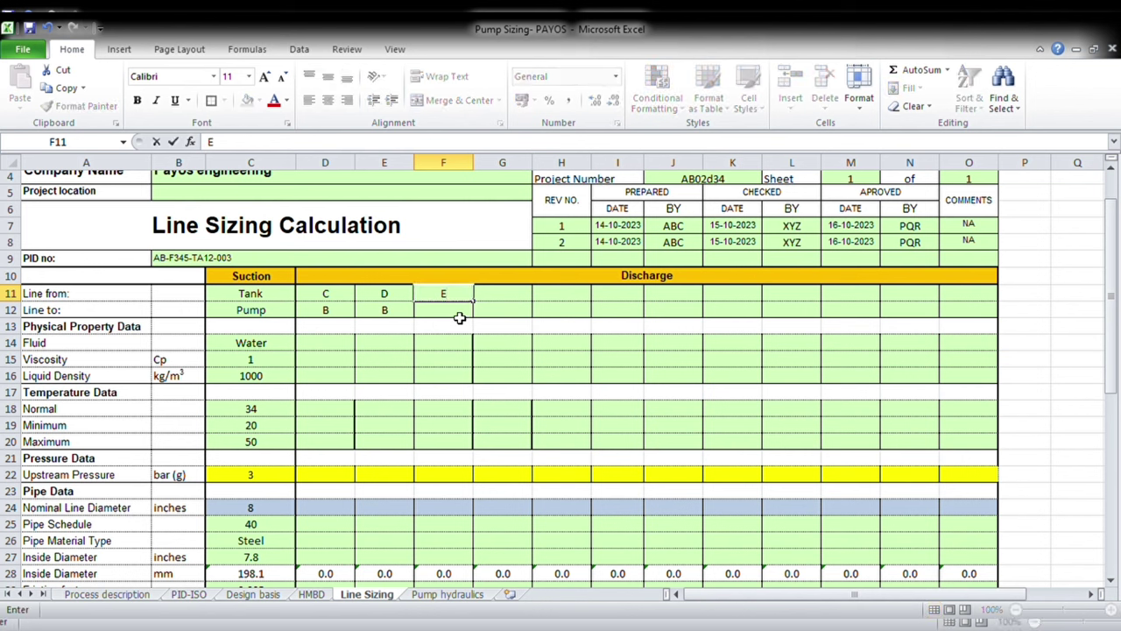
key(Return)
text(B)
click(328, 349)
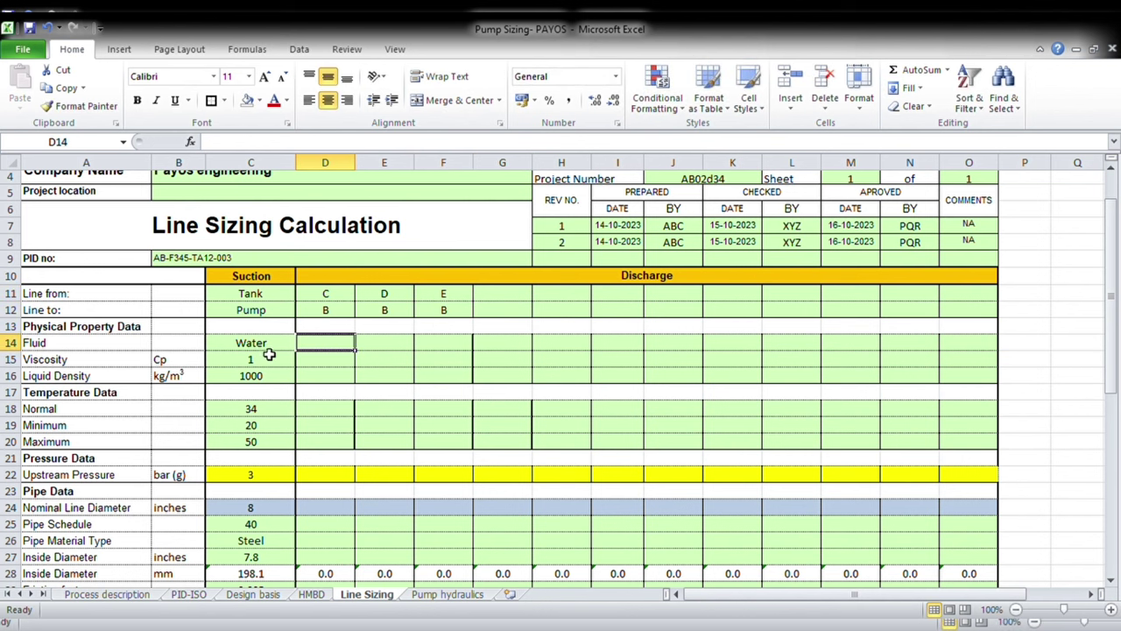
Copy the suction line's fluid, viscosity, density and normal, minimum and maximum temperatures to the C to B discharge line.
drag(269, 344, 272, 377)
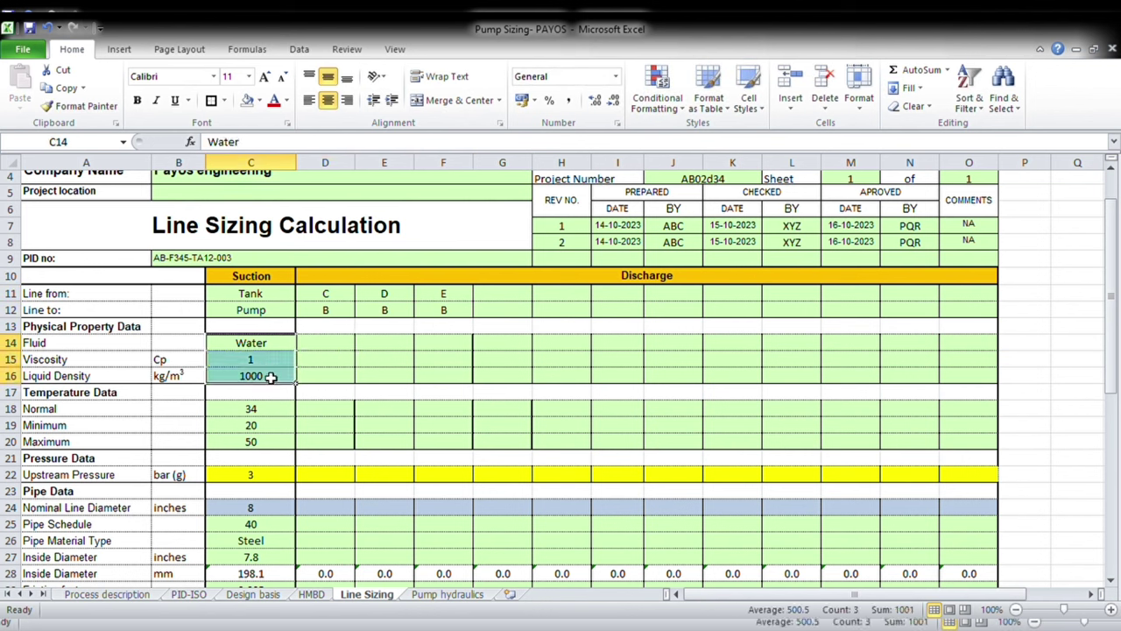
key(ctrl+c)
click(329, 344)
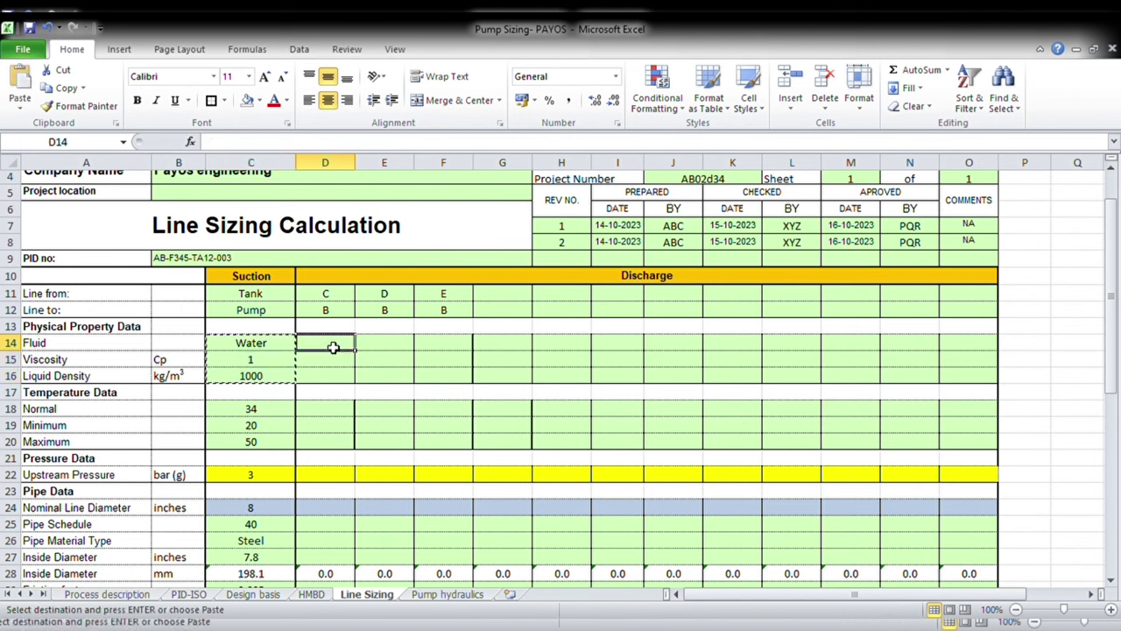
key(ctrl+v)
drag(259, 410, 261, 452)
key(ctrl+c)
click(323, 417)
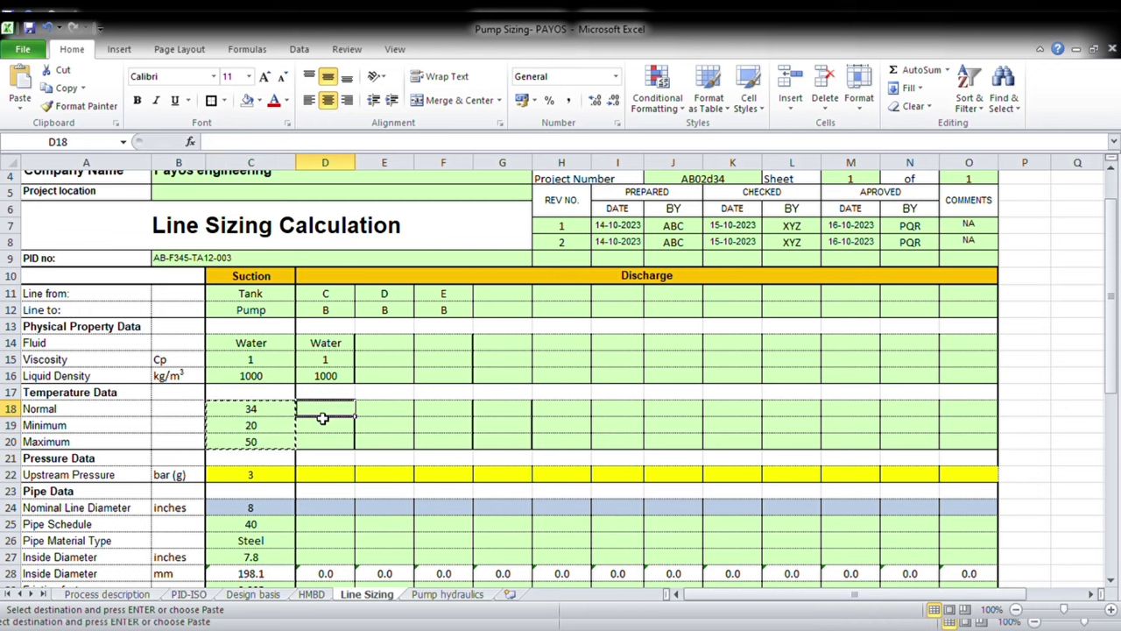
key(ctrl+v)
Look up the pressure at C on the PID-ISO sheet and enter 4 bar(g) as the C to B line's upstream pressure.
scroll(267, 480, down, 1)
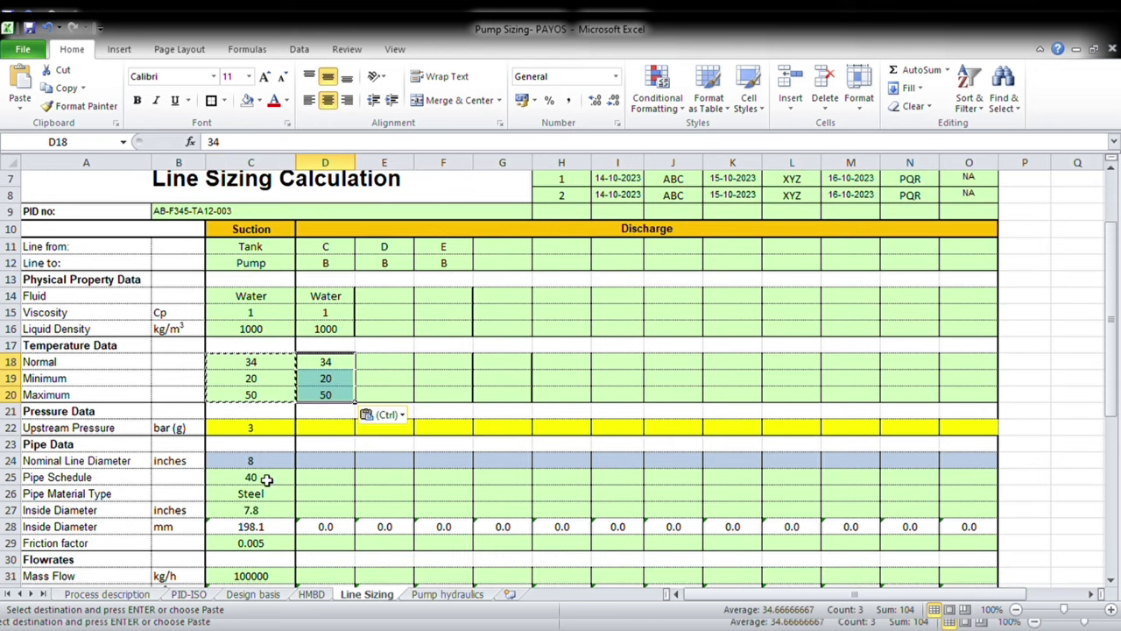
click(315, 431)
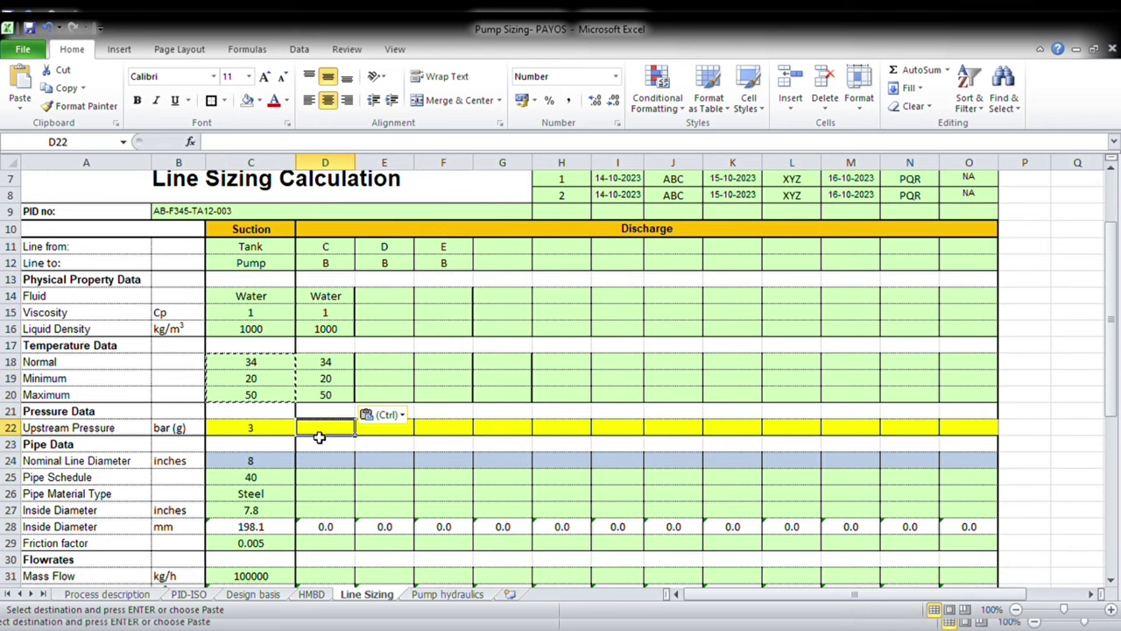
click(332, 250)
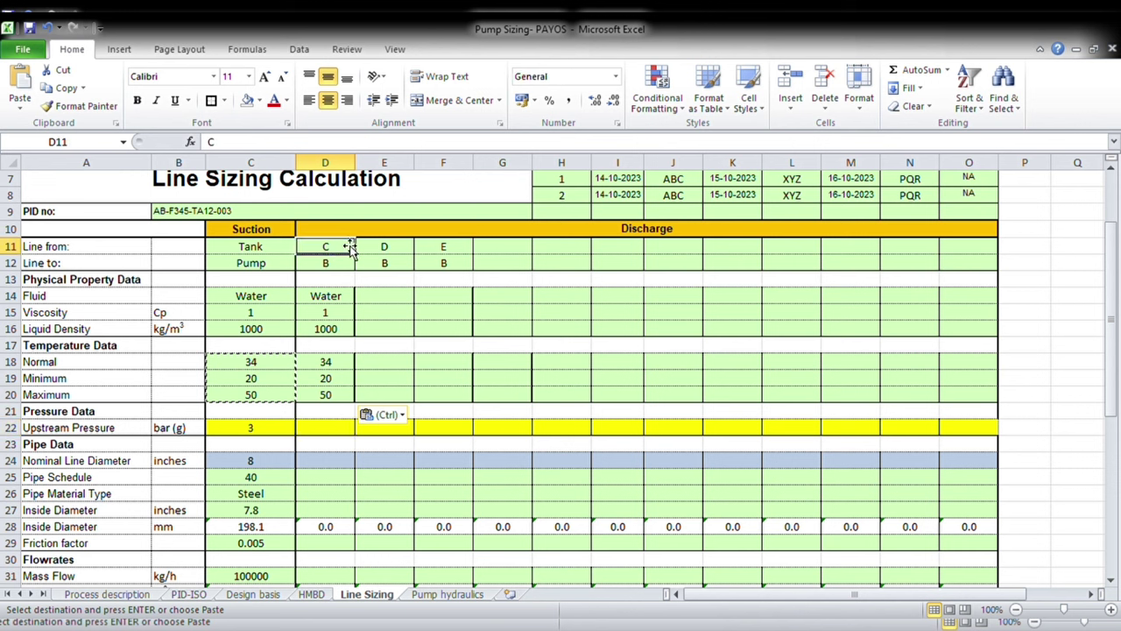
click(324, 432)
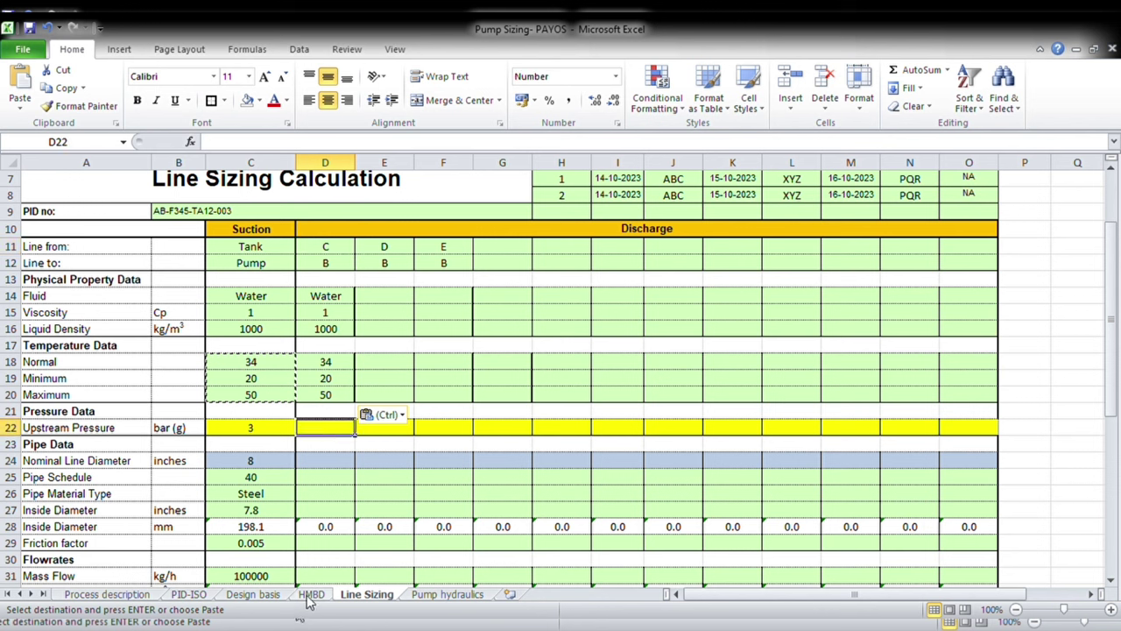
click(202, 596)
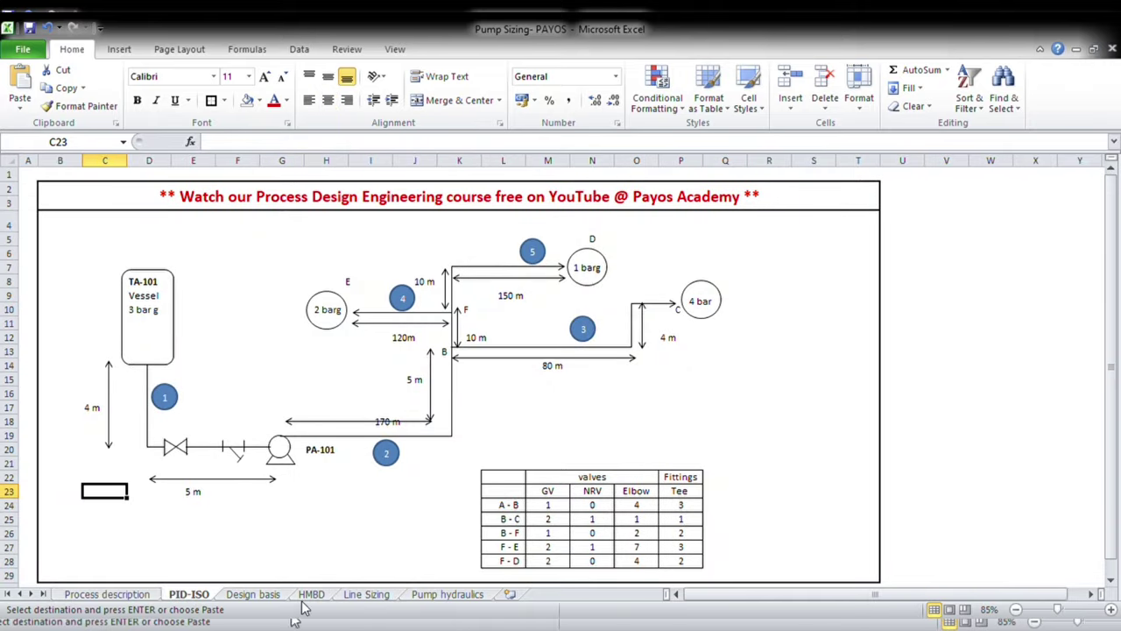
click(375, 596)
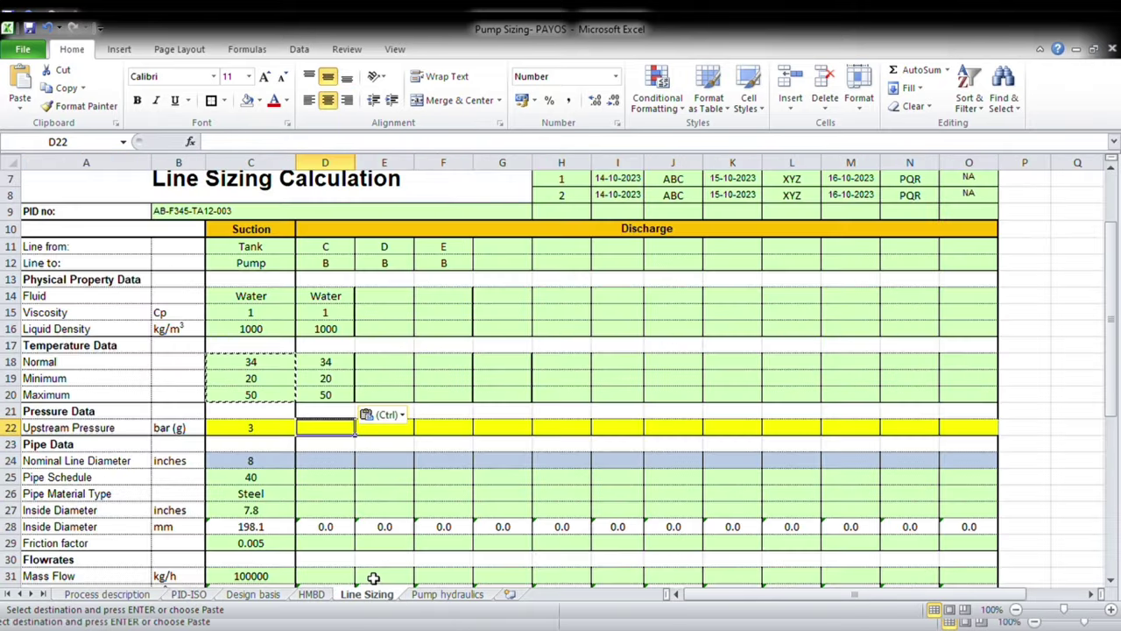
key(Escape)
text(4)
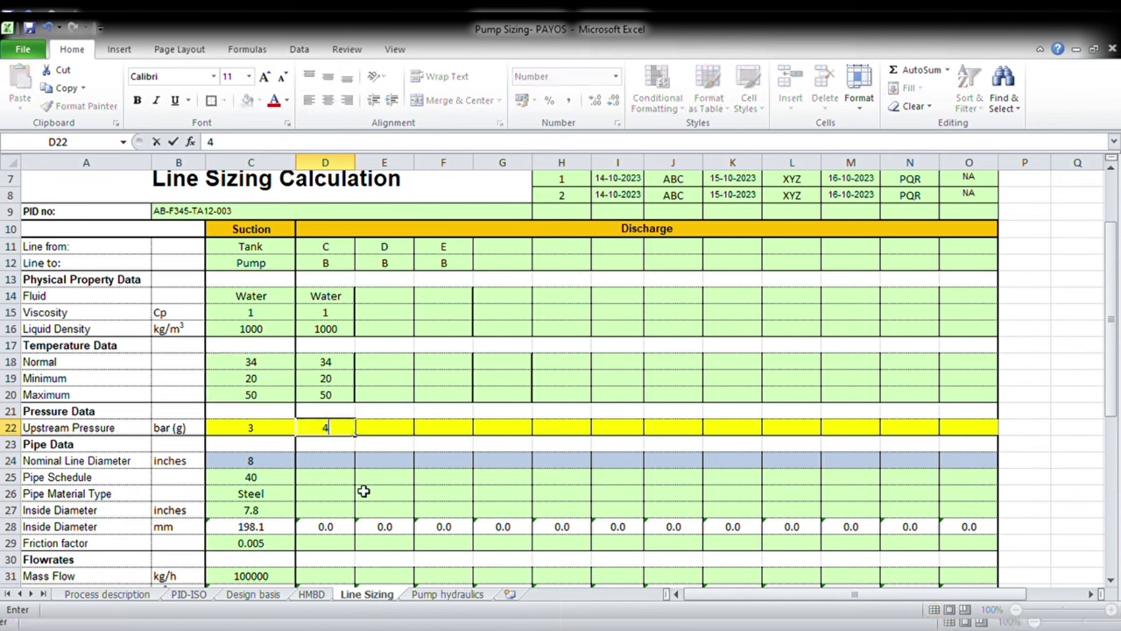
Set the C to B line's nominal diameter to 3 inches, pipe schedule to 40 and pipe material to Steel.
click(347, 461)
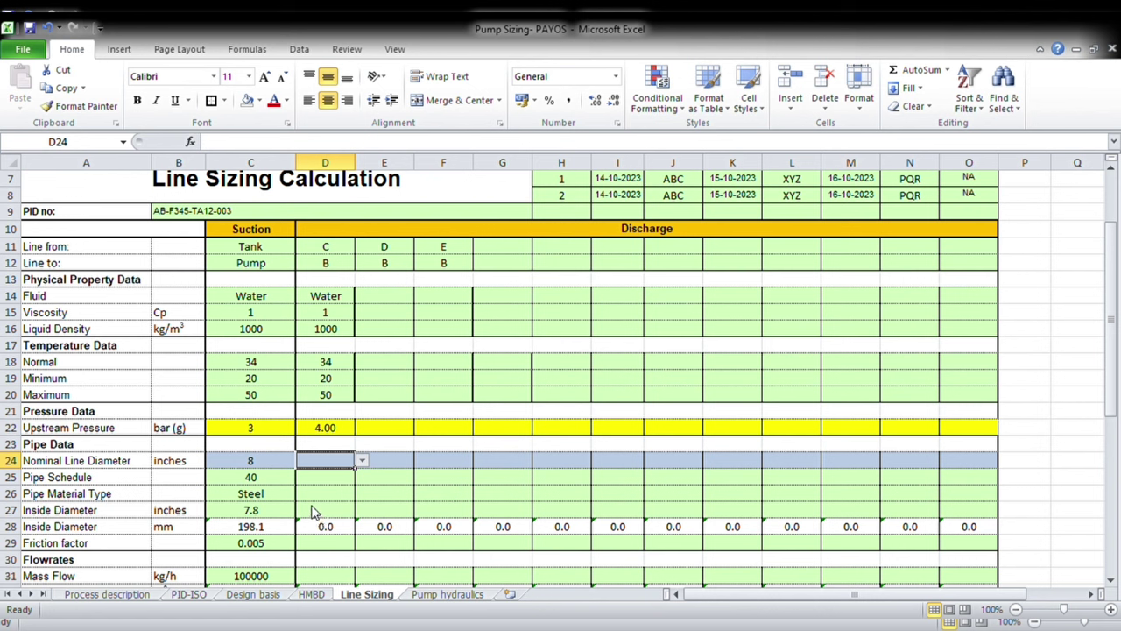
text(3)
key(Return)
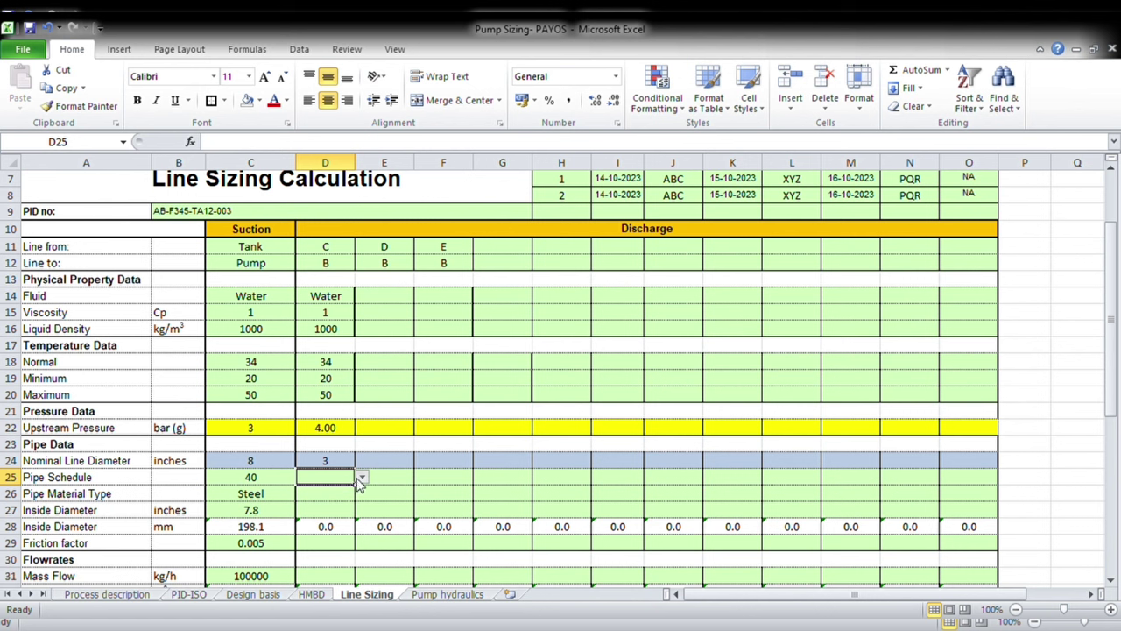
text(40)
click(312, 496)
click(362, 494)
click(325, 510)
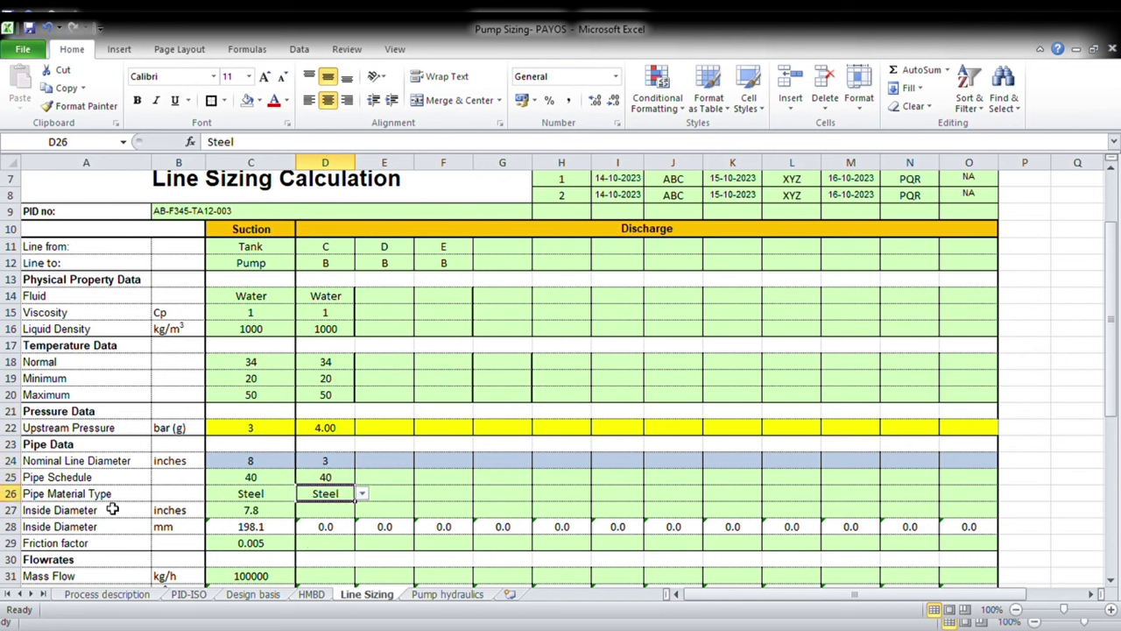
Enter an inside diameter of 2.8 inches and a friction factor of 0.005 for the C to B line.
click(311, 513)
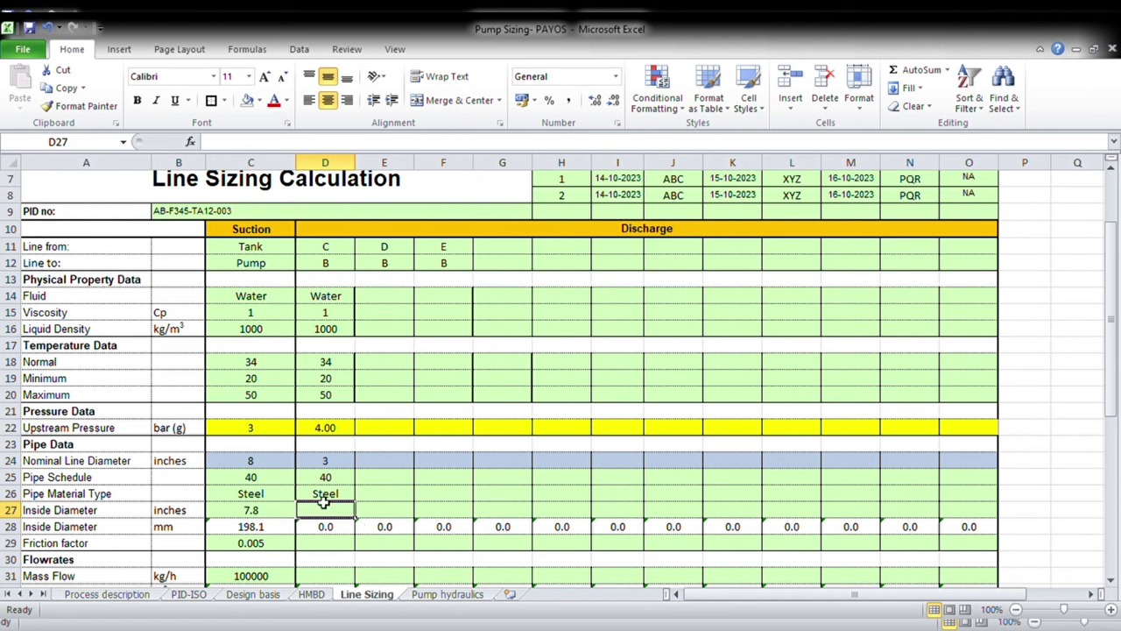
text(2)
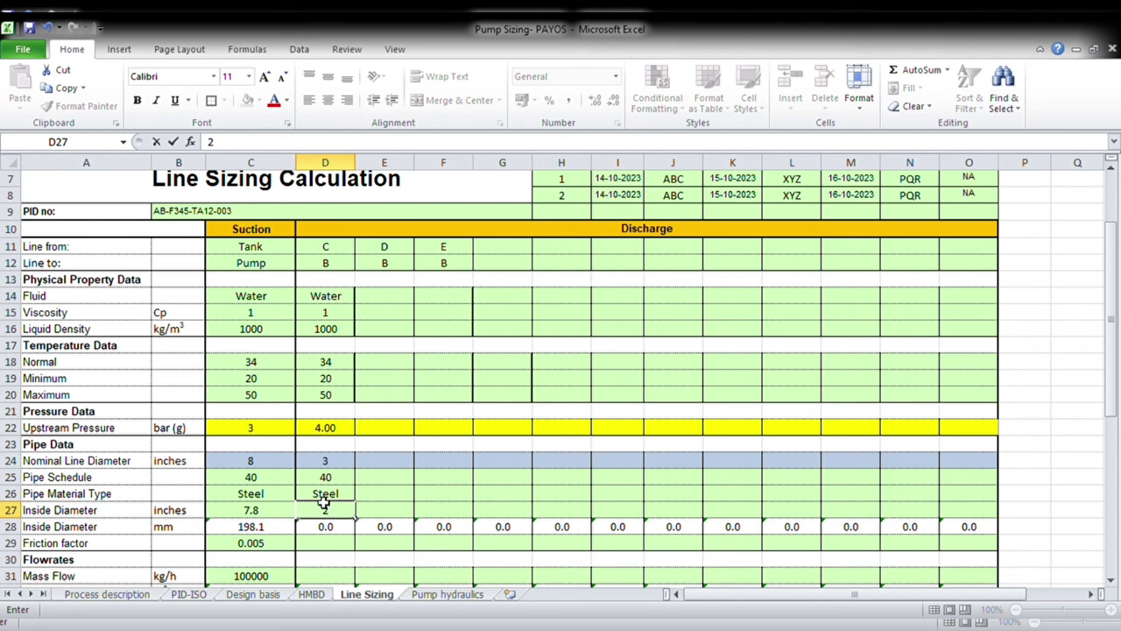
text(.8)
key(Return)
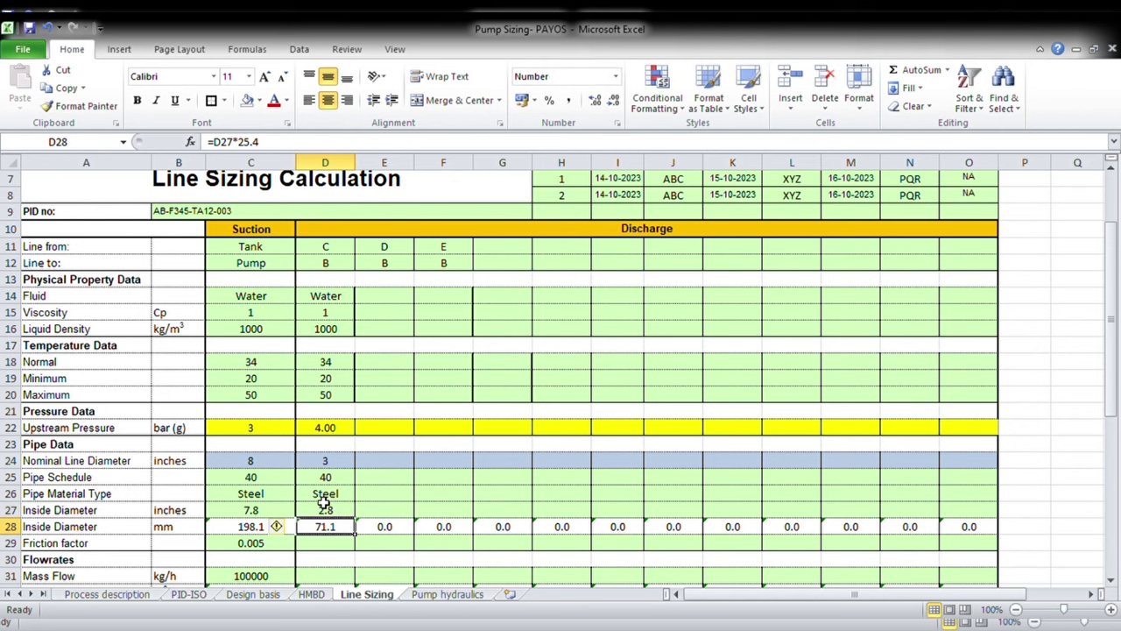
click(333, 550)
text(0)
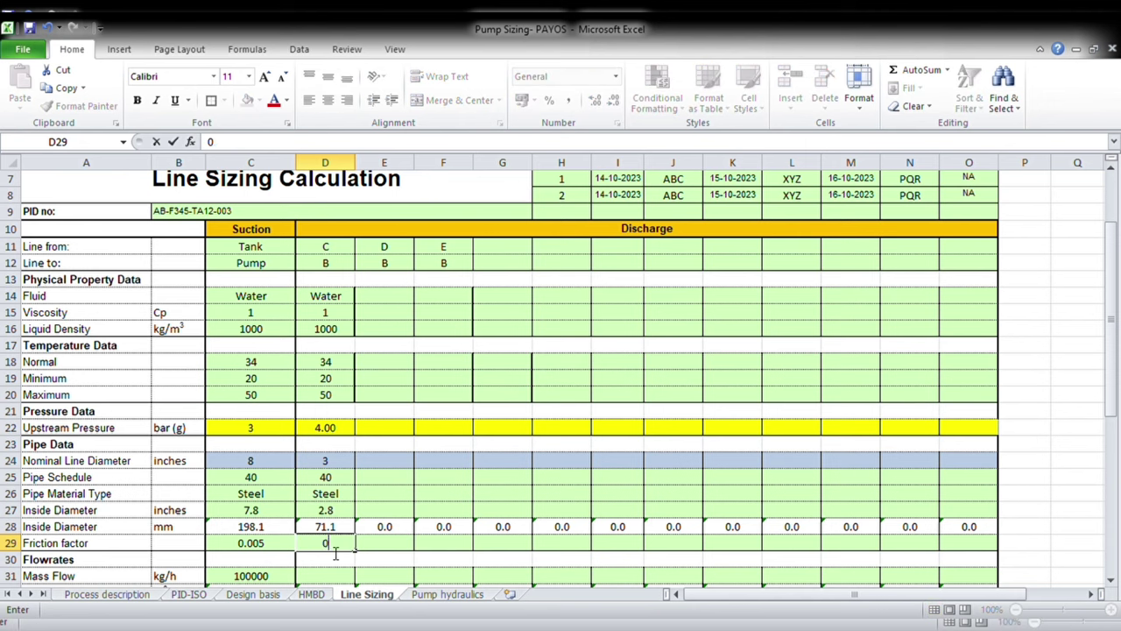
text(.005)
Look up stream 3's flow on the HMBD sheet, enter 50000 kg/h for the C to B line, and check its velocity and pressure drop.
scroll(342, 547, down, 2)
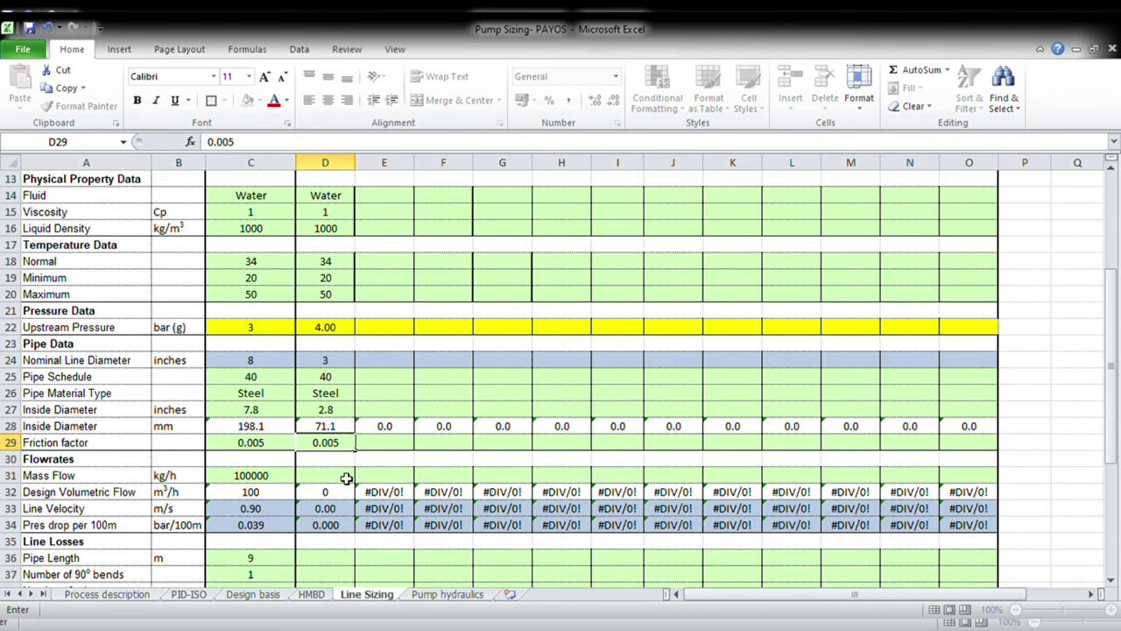
click(343, 476)
click(250, 595)
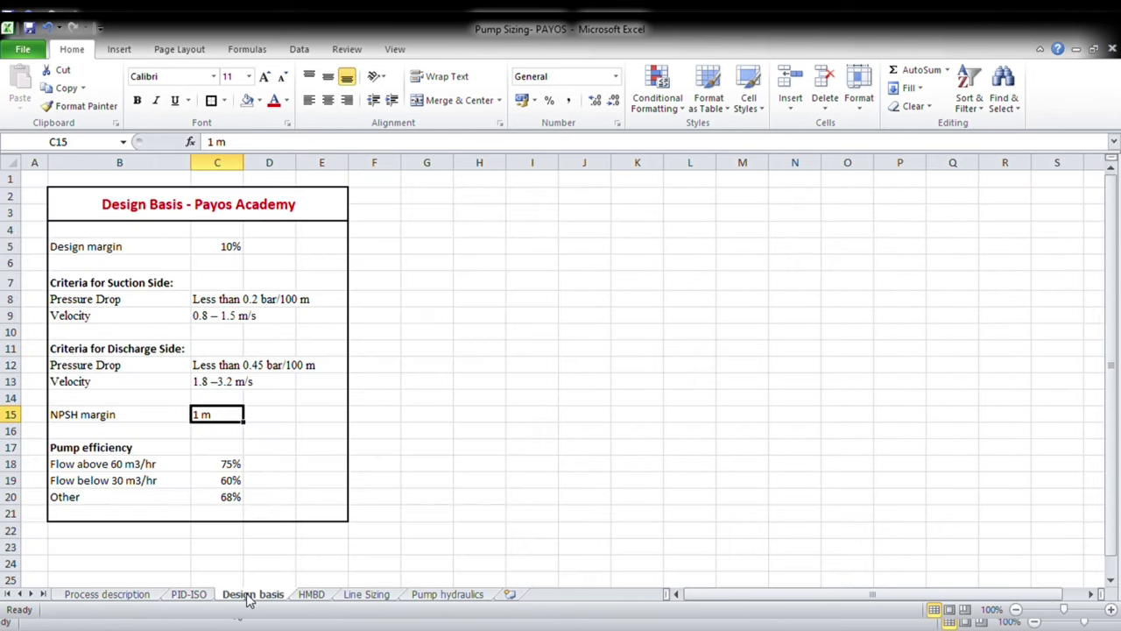
click(191, 595)
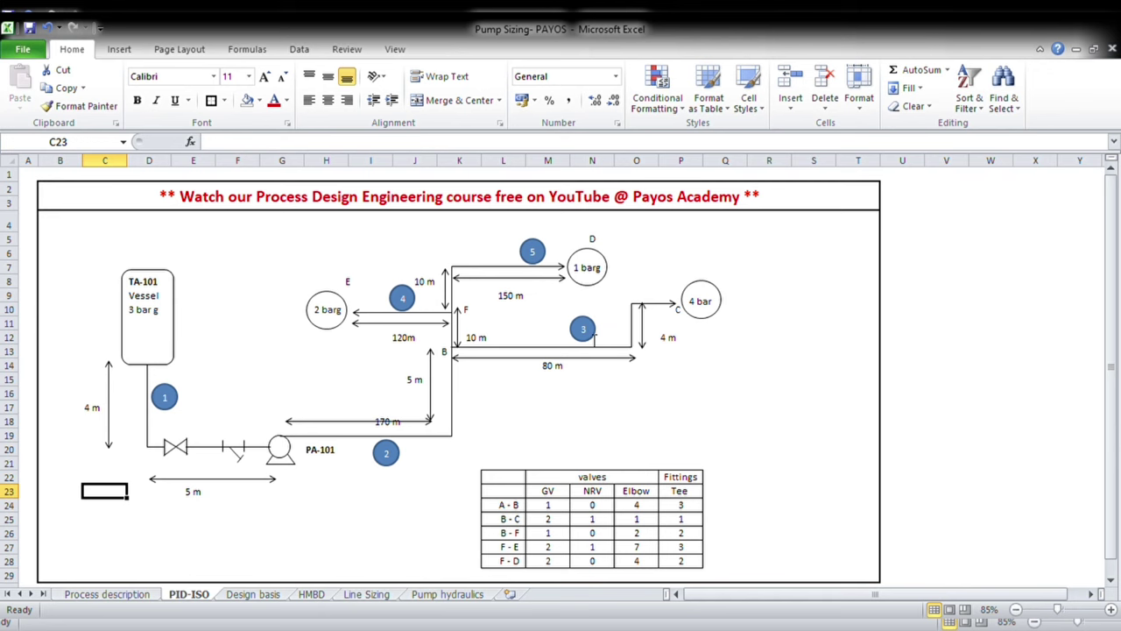
click(254, 596)
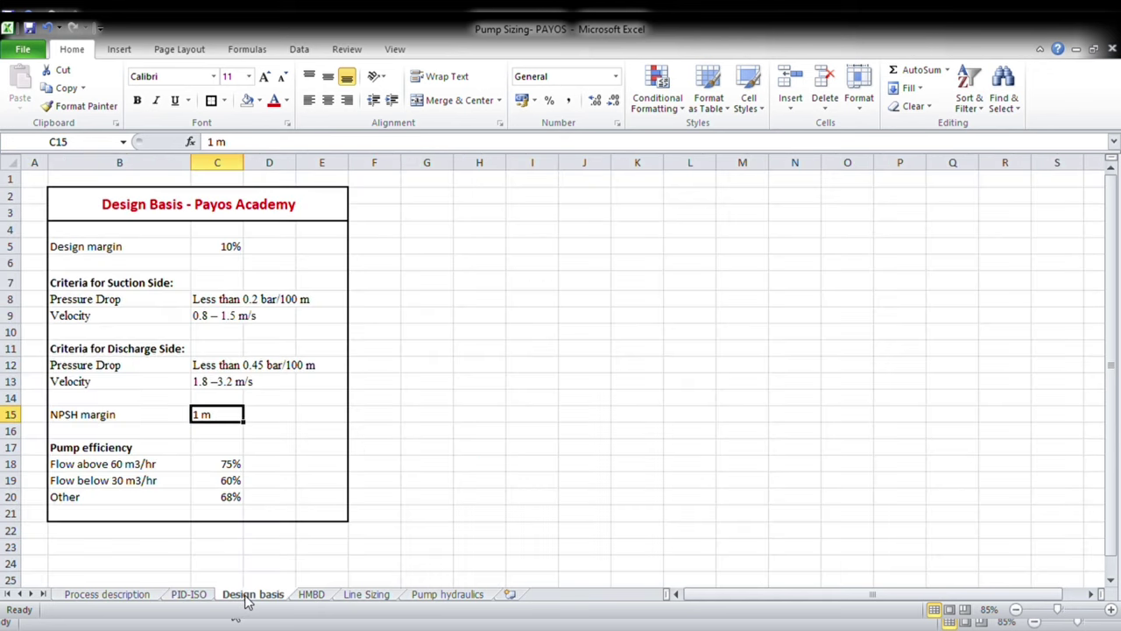
click(311, 595)
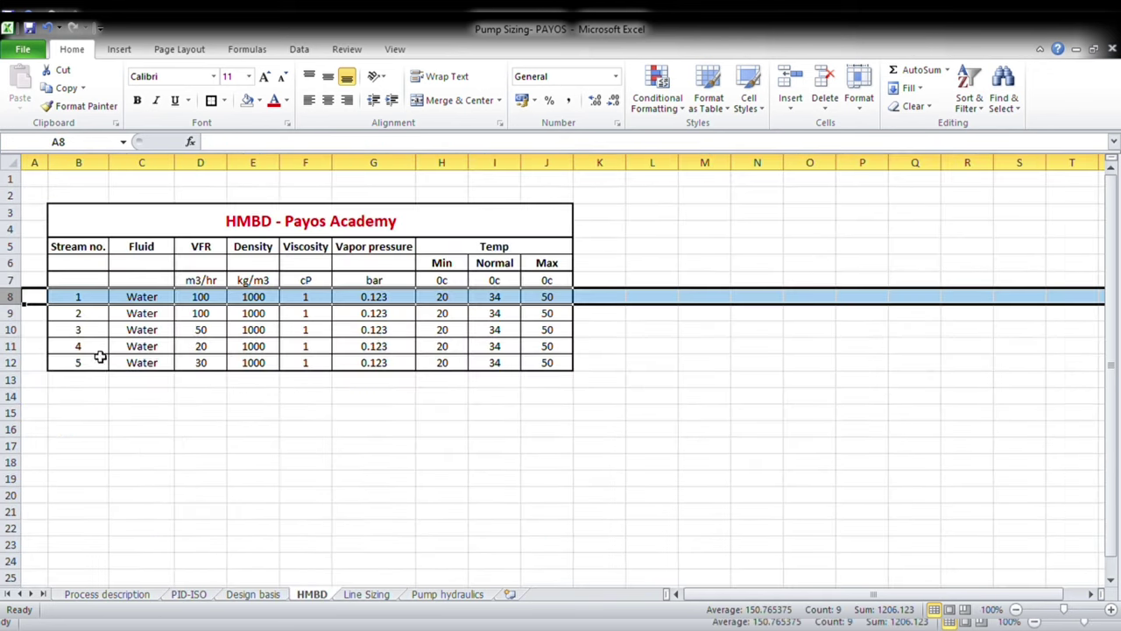
click(9, 330)
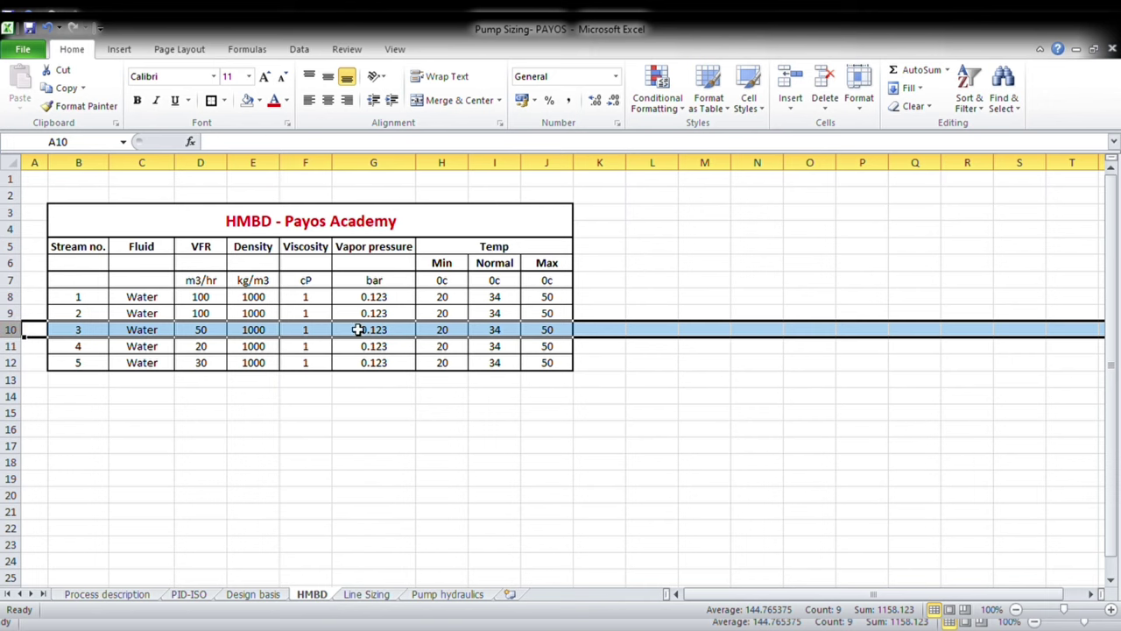
click(214, 329)
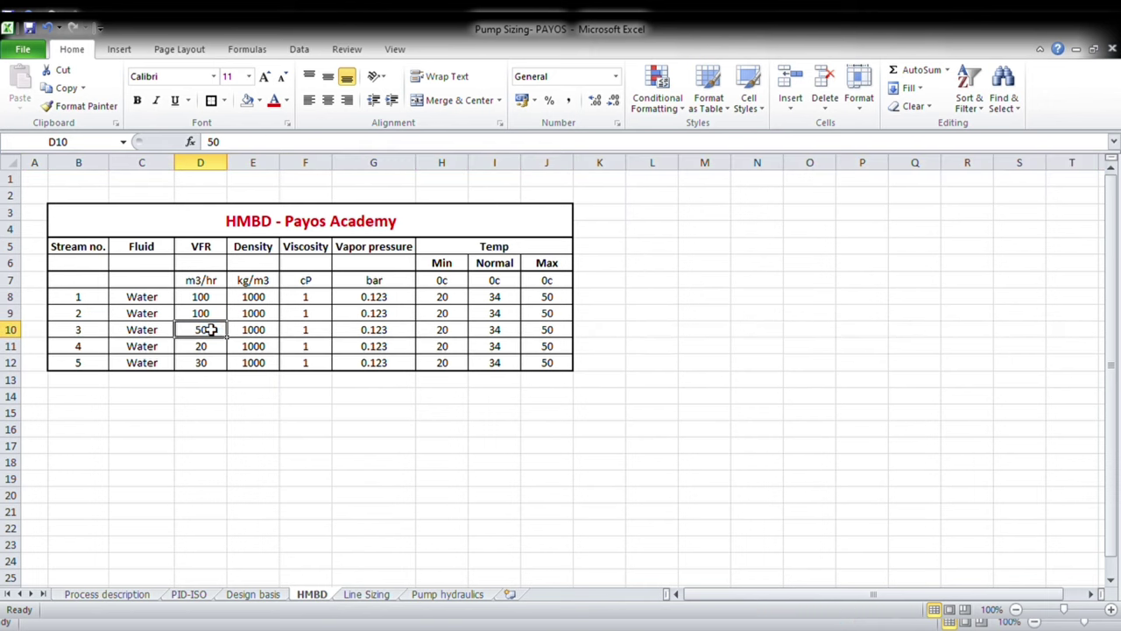
click(368, 595)
text(5)
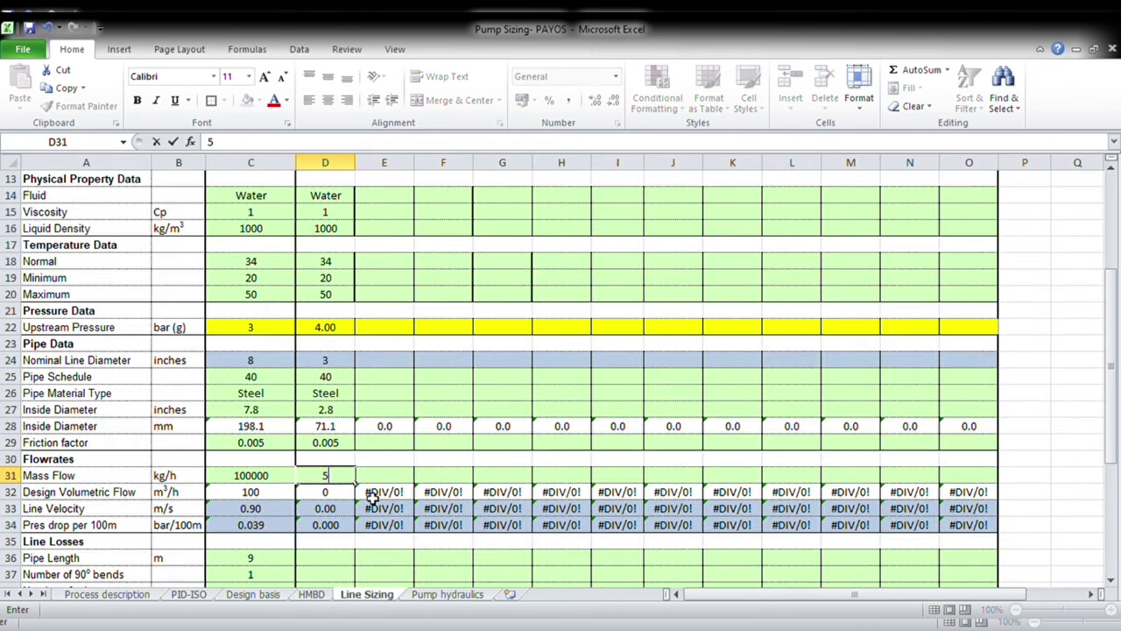
text(0000)
key(Return)
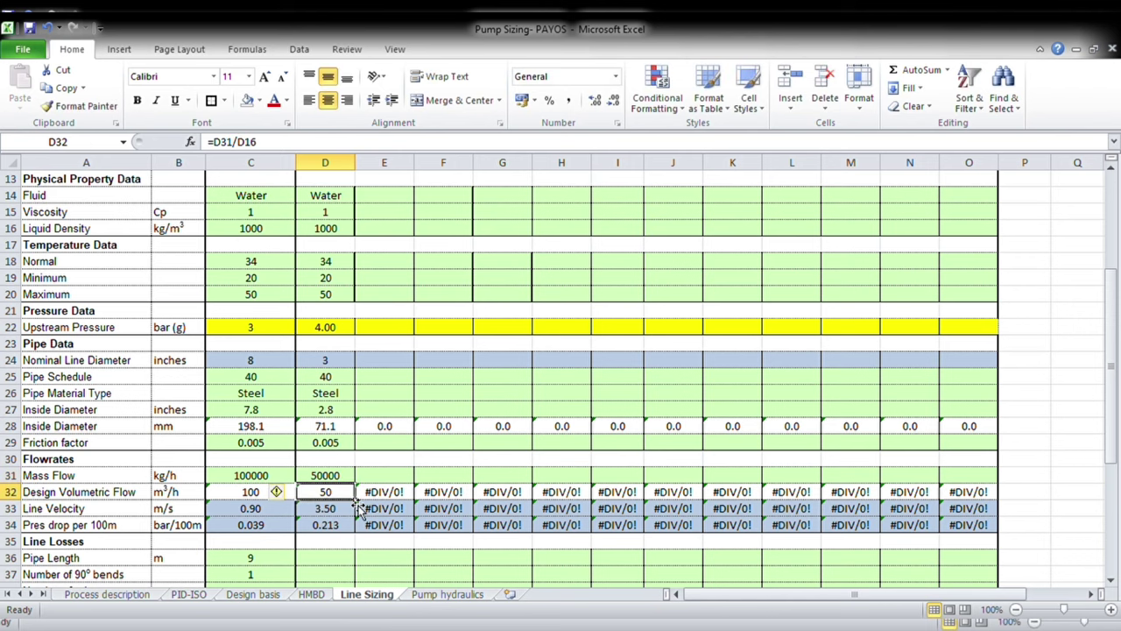
scroll(357, 508, down, 1)
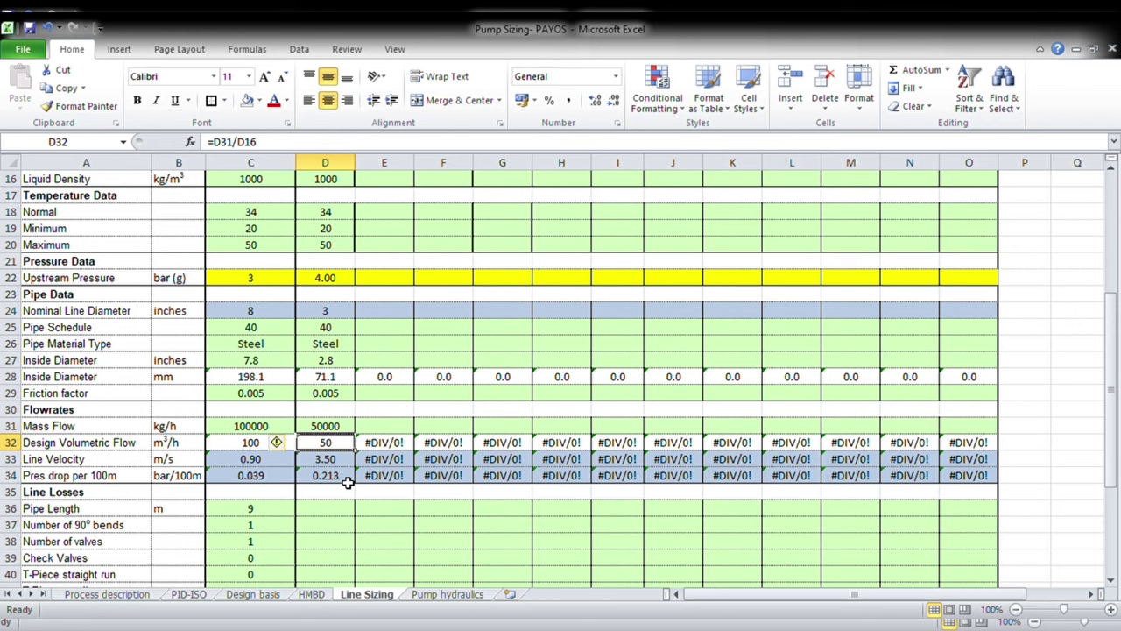
click(345, 463)
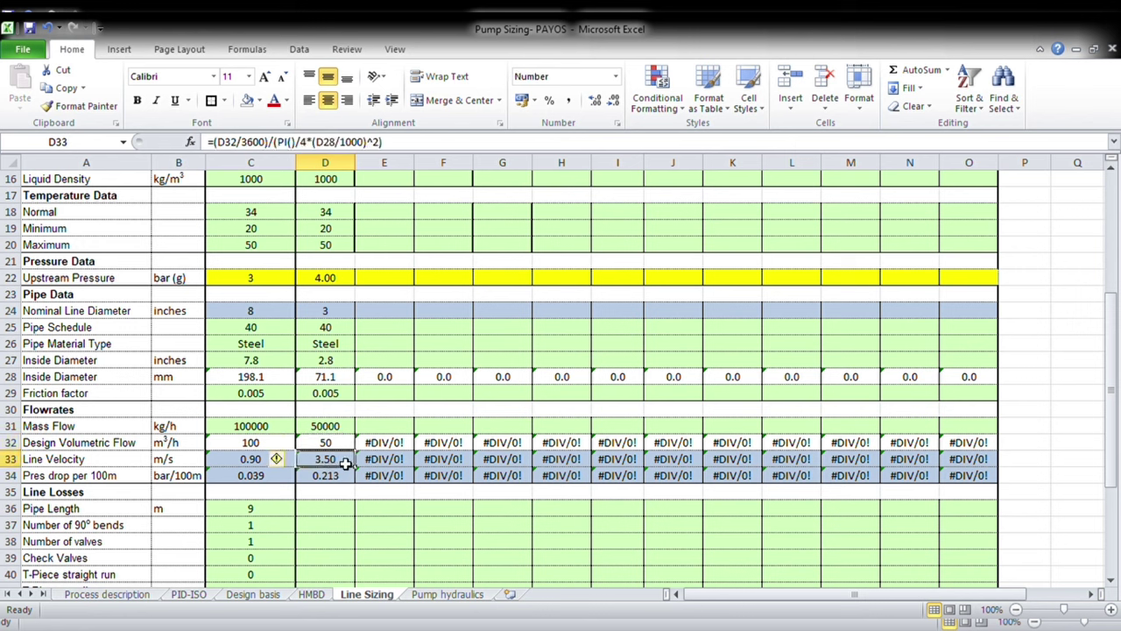
click(345, 481)
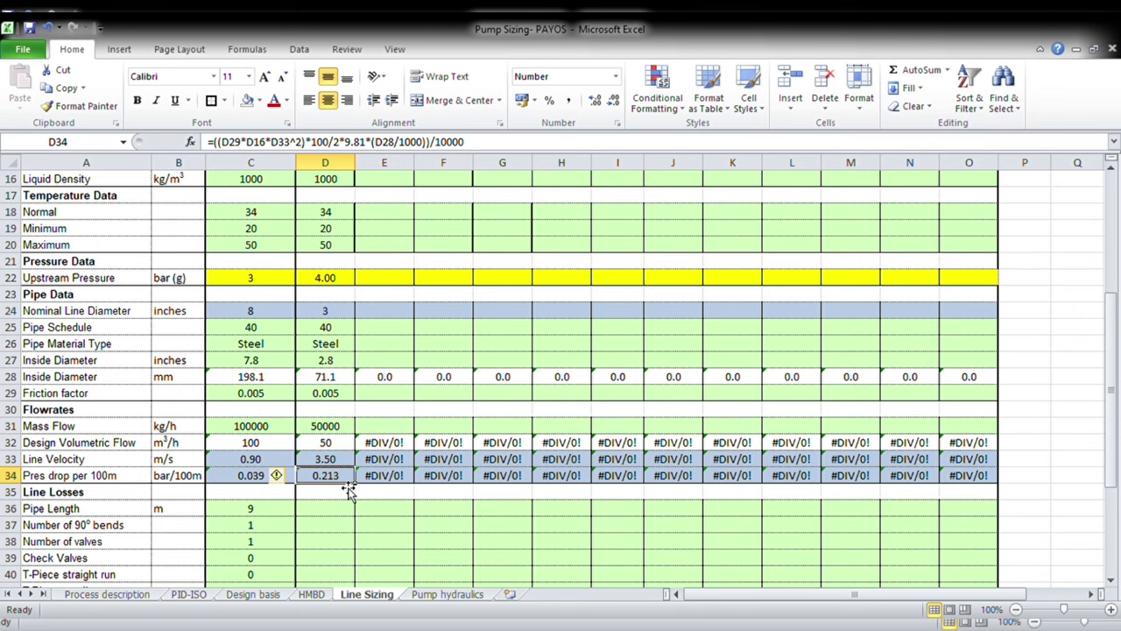
Look up the C to B pipe run on the PID-ISO sheet and enter a pipe length of 84 m.
scroll(348, 492, down, 1)
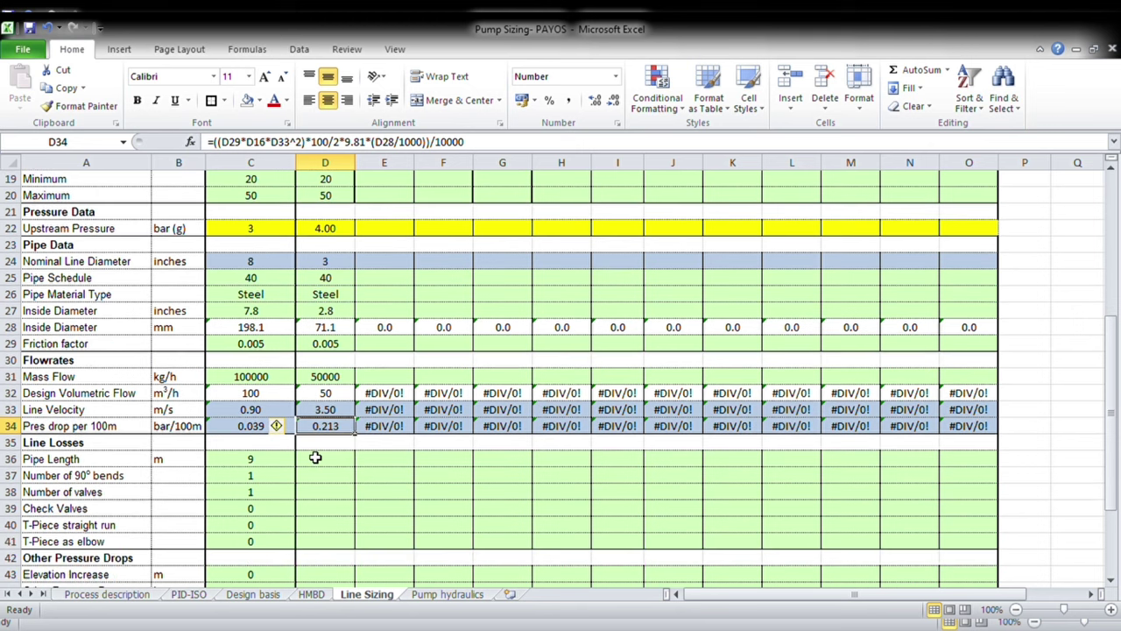
click(321, 464)
scroll(321, 467, down, 1)
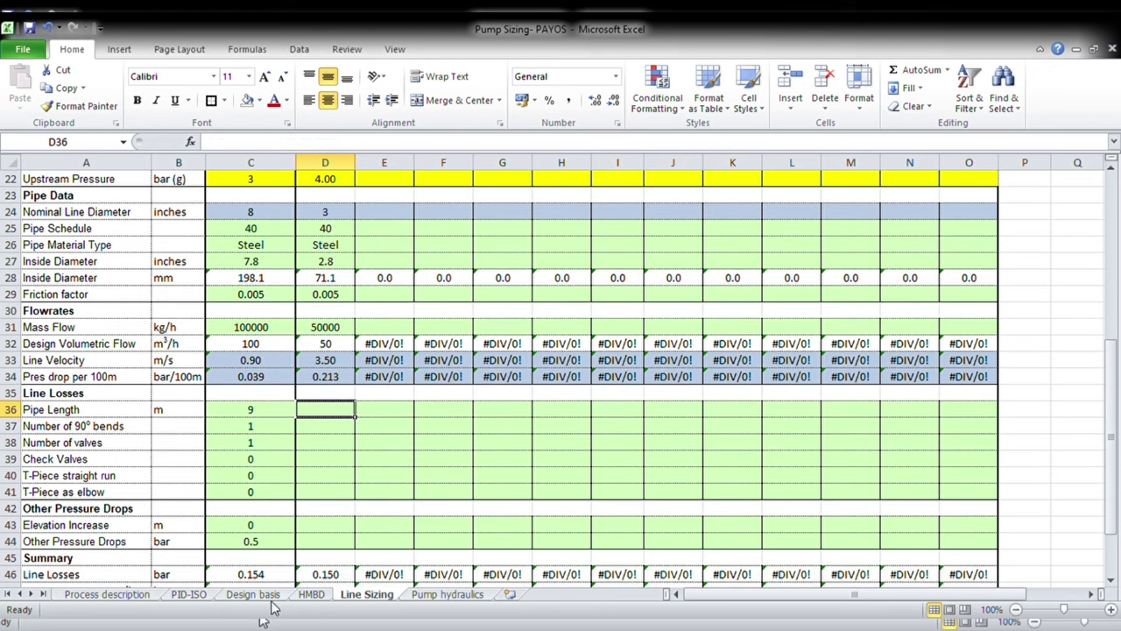
click(186, 594)
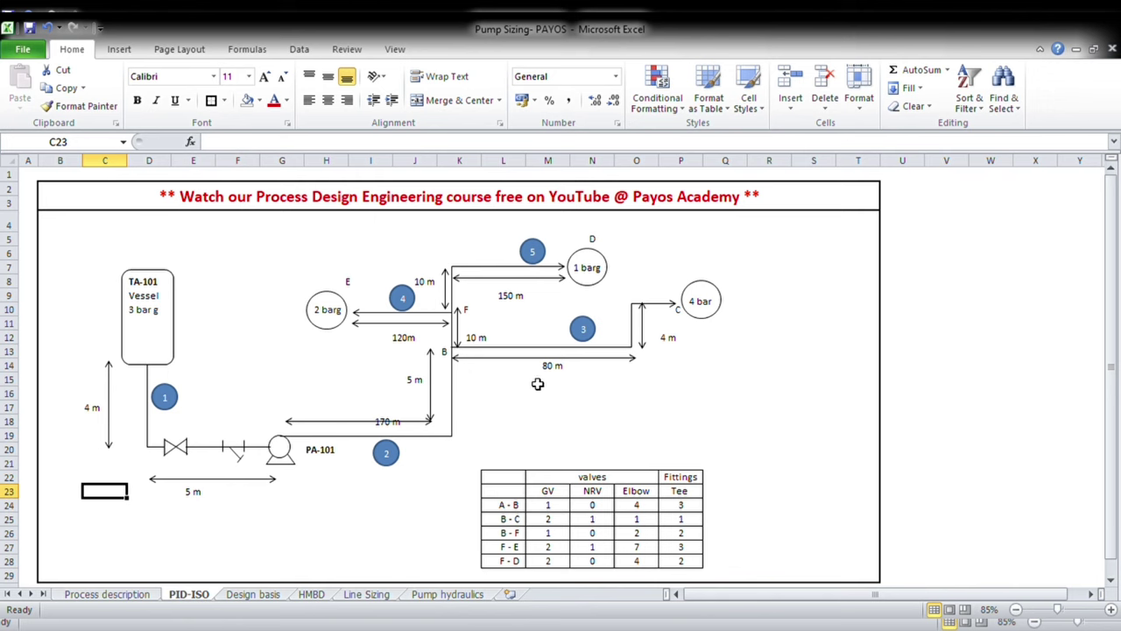
click(366, 594)
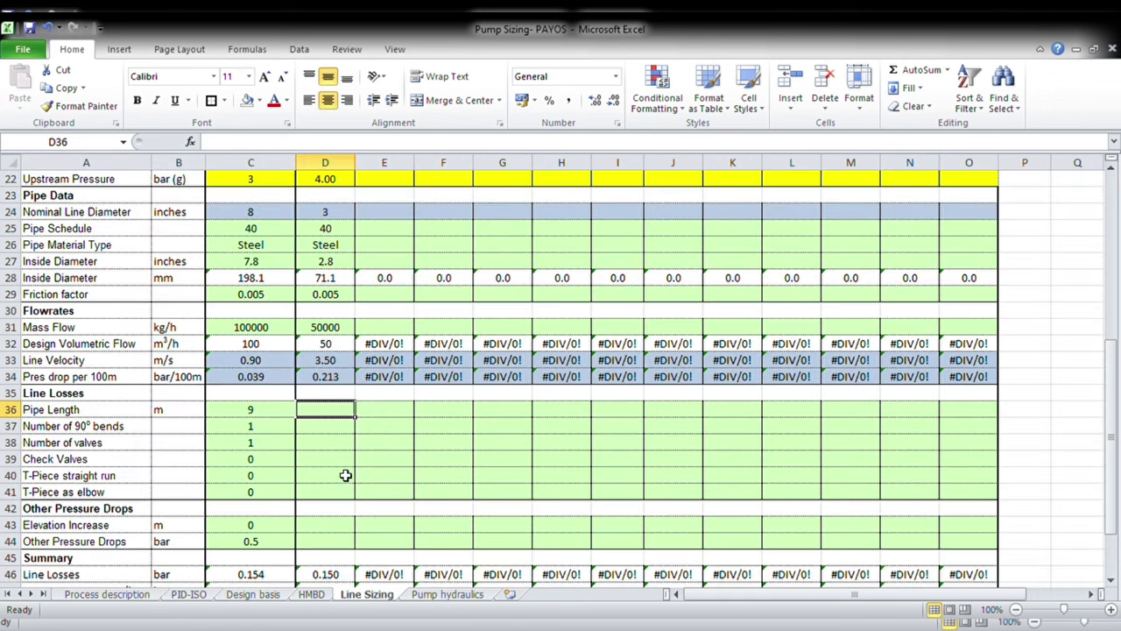
text(84)
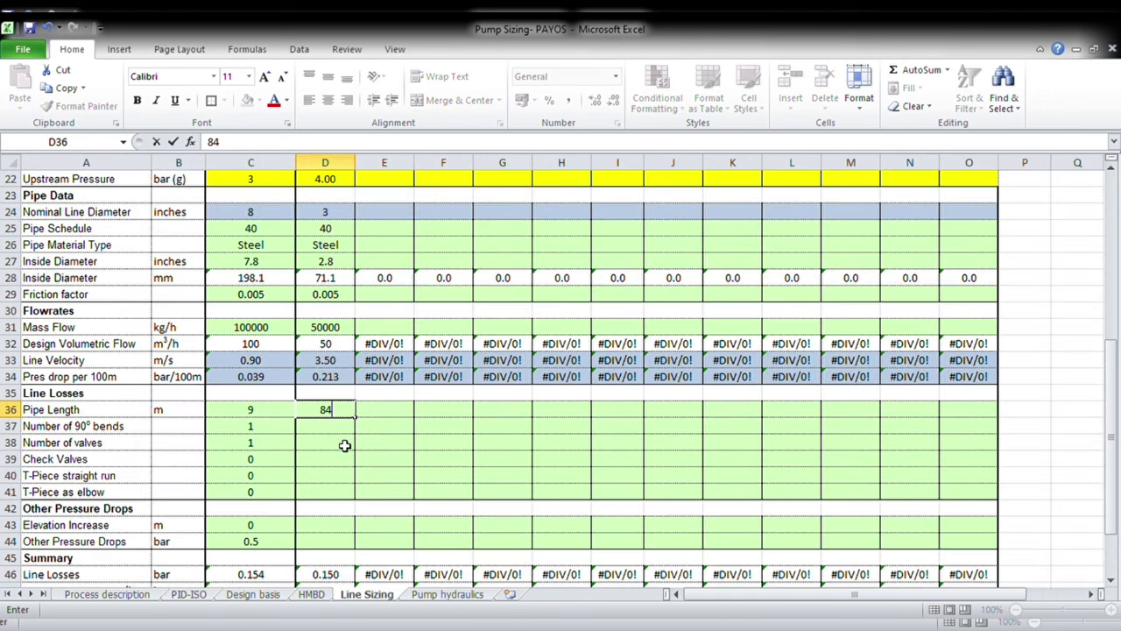
key(Return)
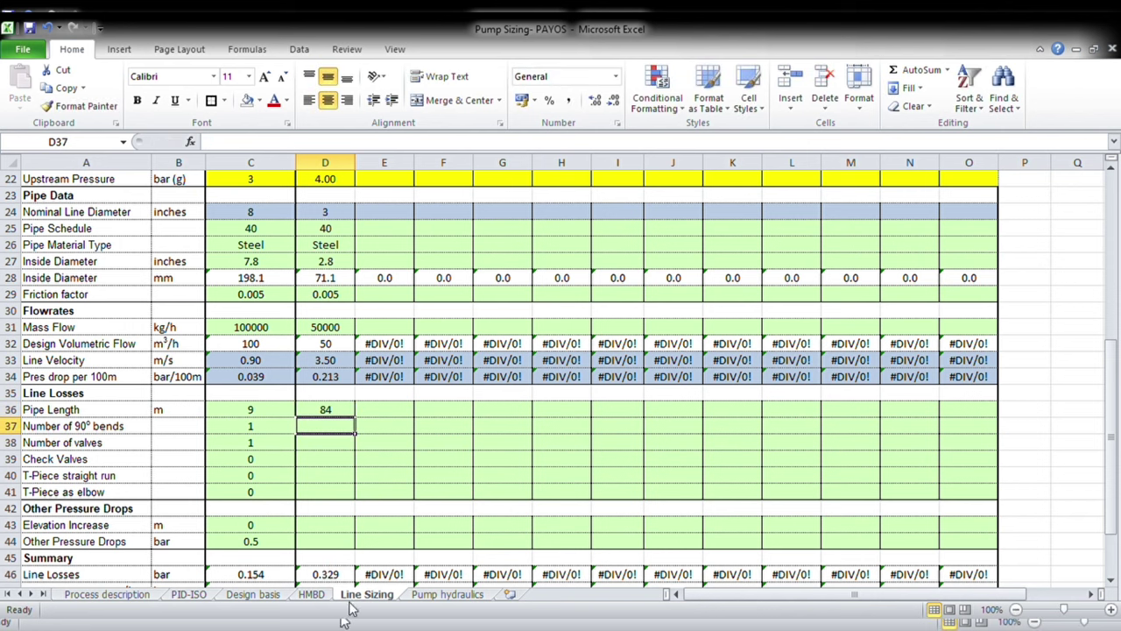
Look up the B - C fittings on the PID-ISO sheet and enter 2 valves and one 90° bend for the C to B line.
click(193, 596)
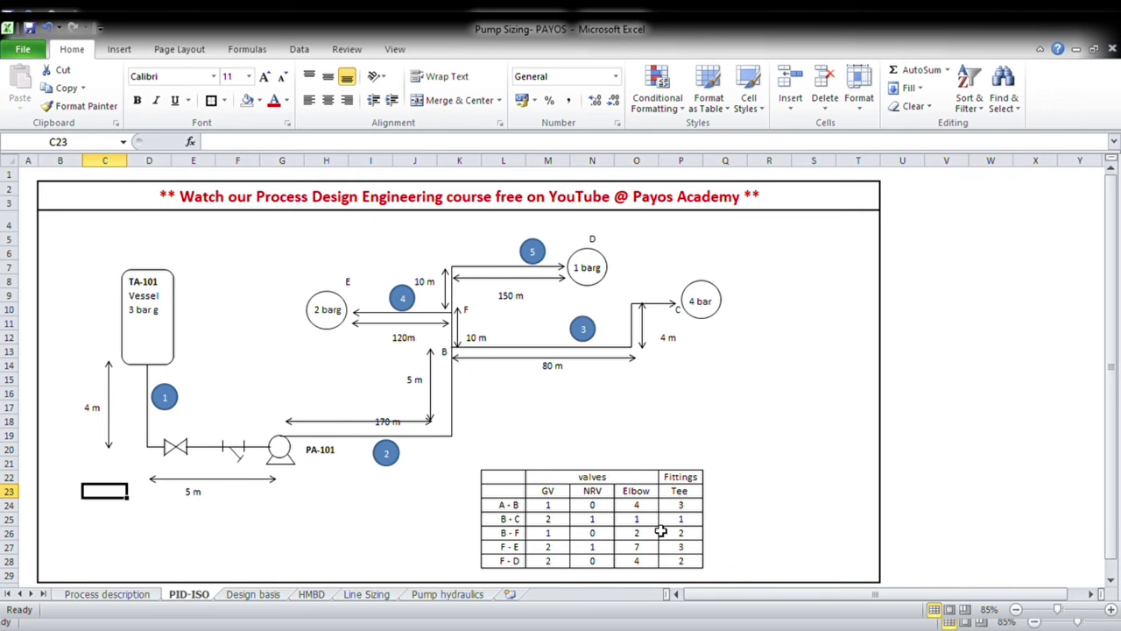
click(370, 596)
click(327, 445)
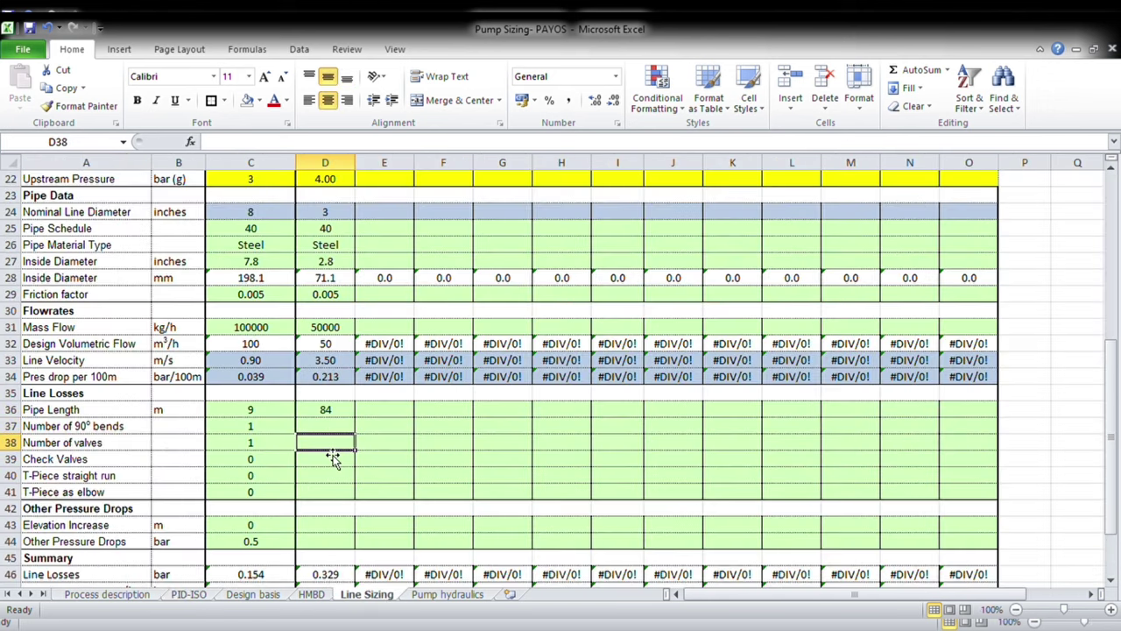
text(2)
click(334, 432)
text(1)
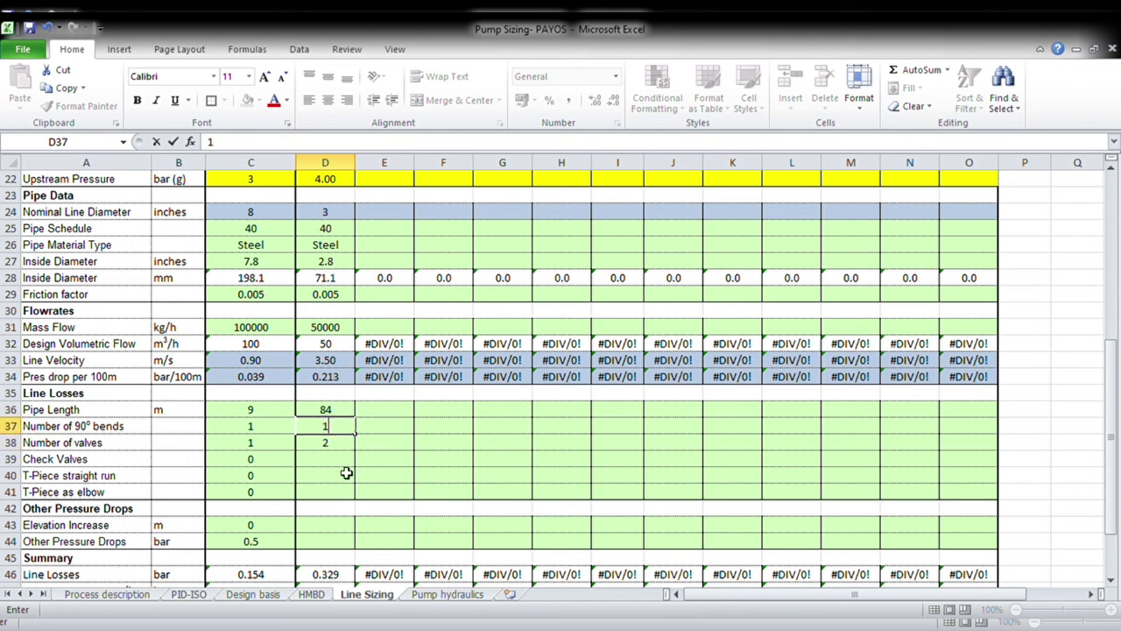
Enter 1 check valve, 1 T-piece straight run and 0 T-pieces as elbow for the C to B line.
click(345, 466)
text(1)
click(336, 478)
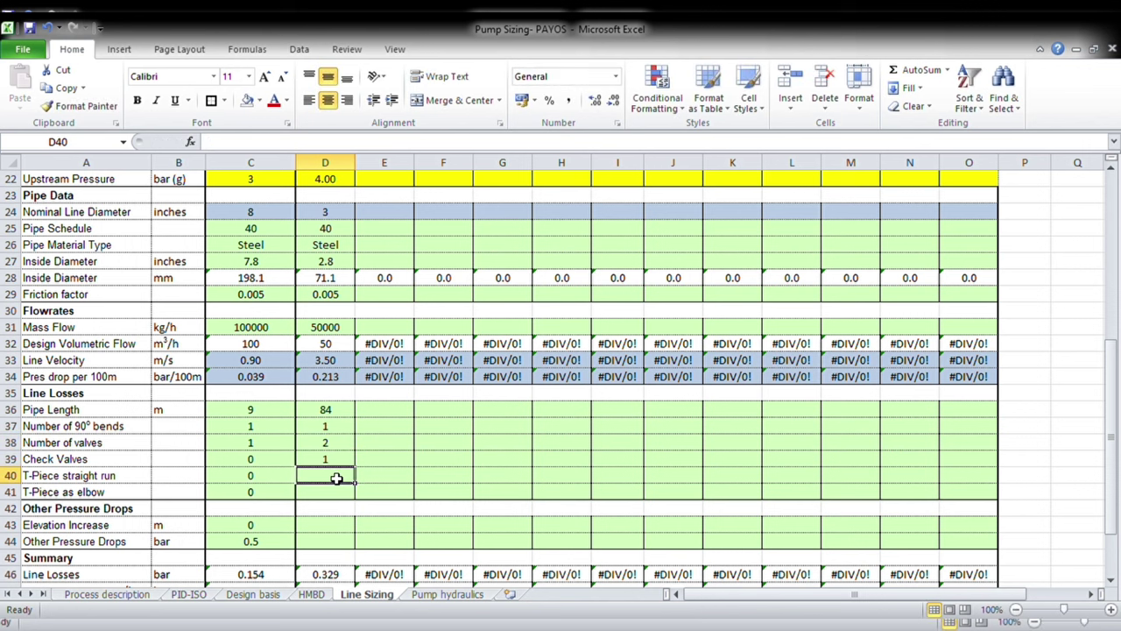
text(1)
click(333, 496)
text(0)
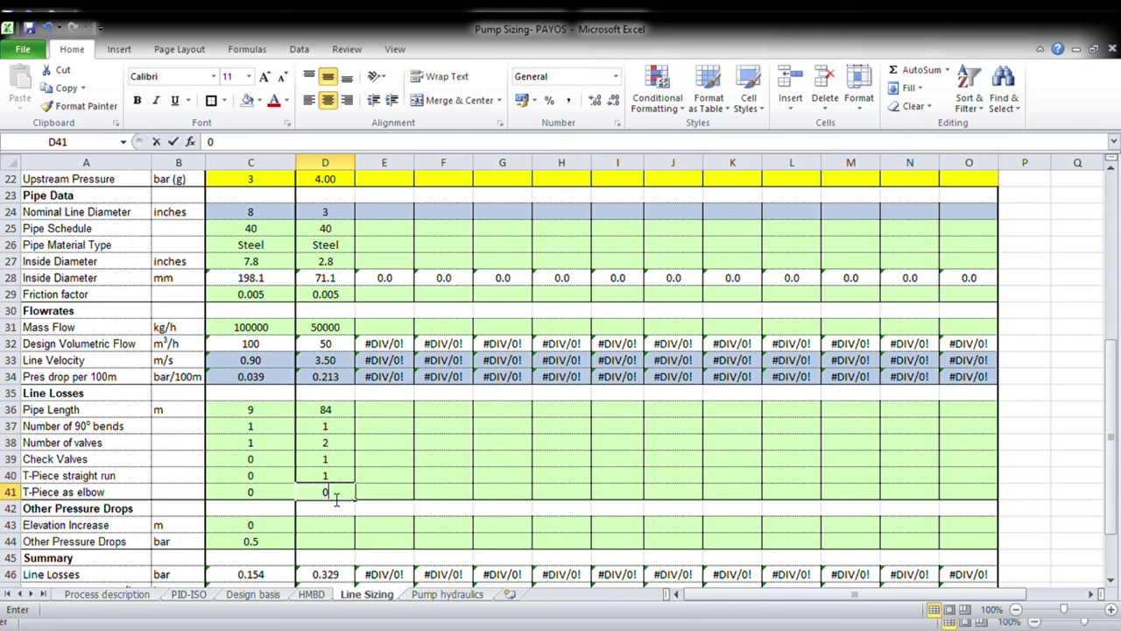
Check the elevation on the PID-ISO sheet, then set the C to B line's elevation increase to 4 m and other pressure drops to 0 bar.
click(336, 525)
scroll(340, 526, down, 1)
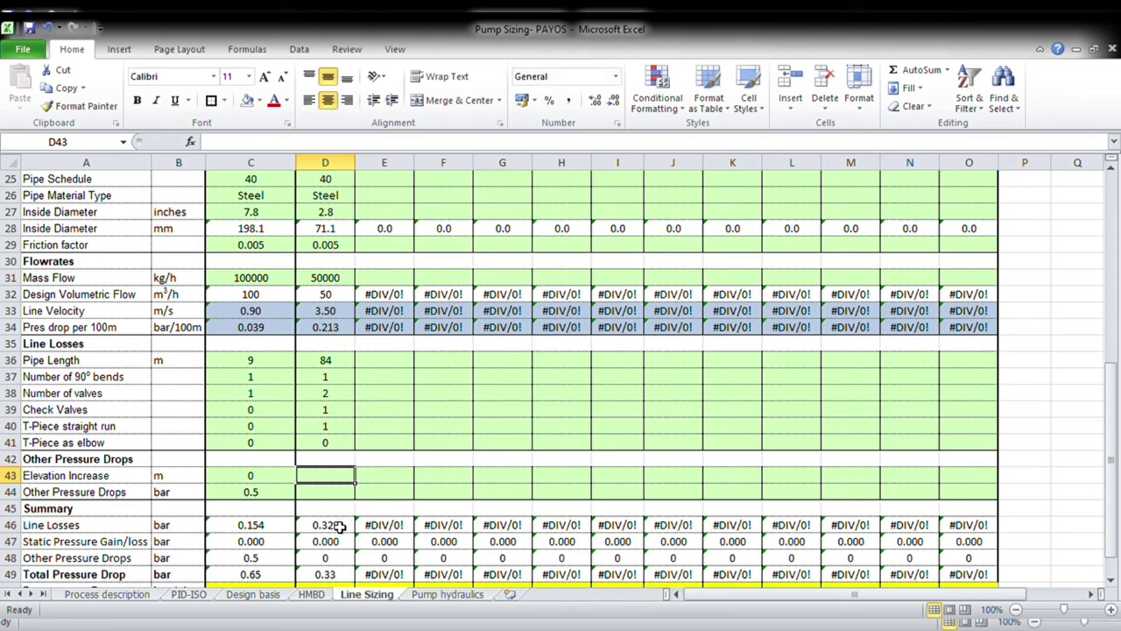
scroll(355, 511, down, 1)
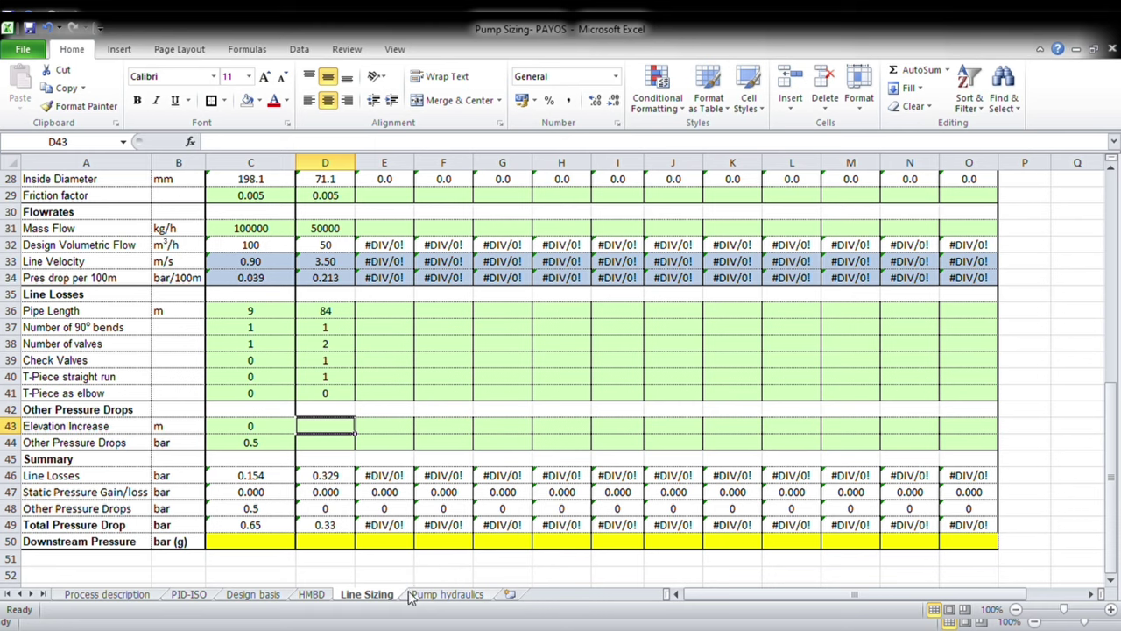
click(448, 594)
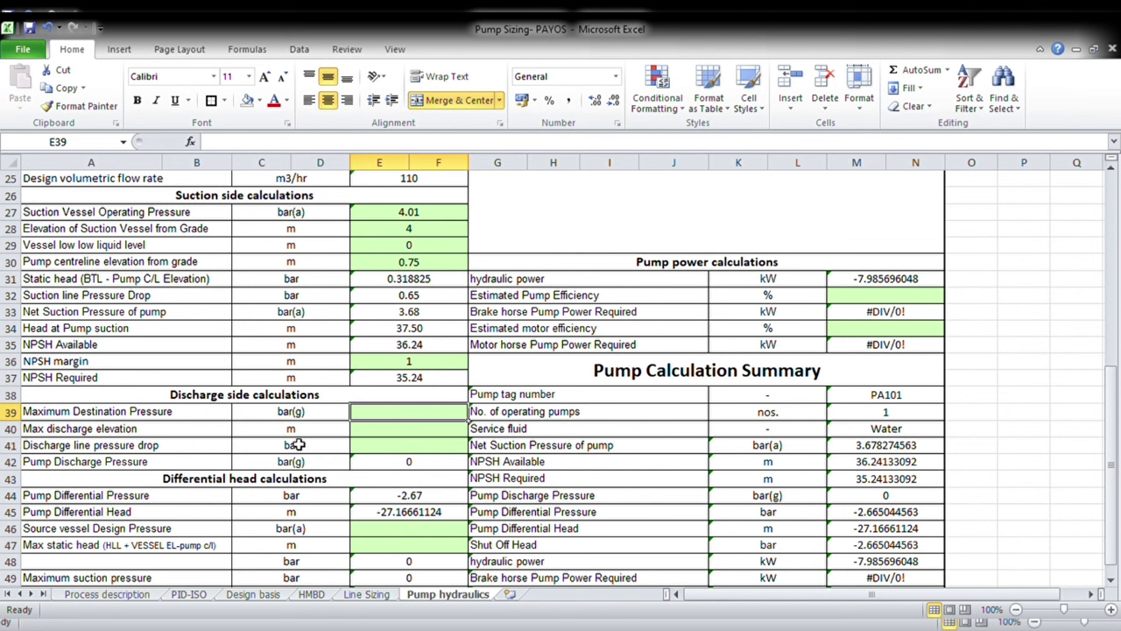
click(409, 435)
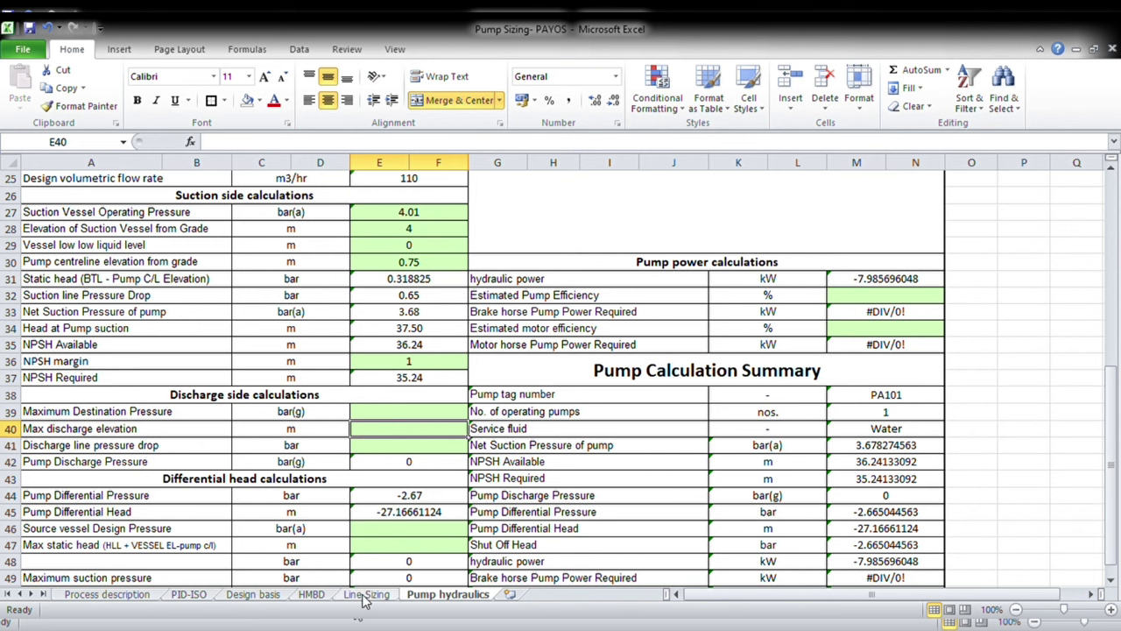
click(202, 595)
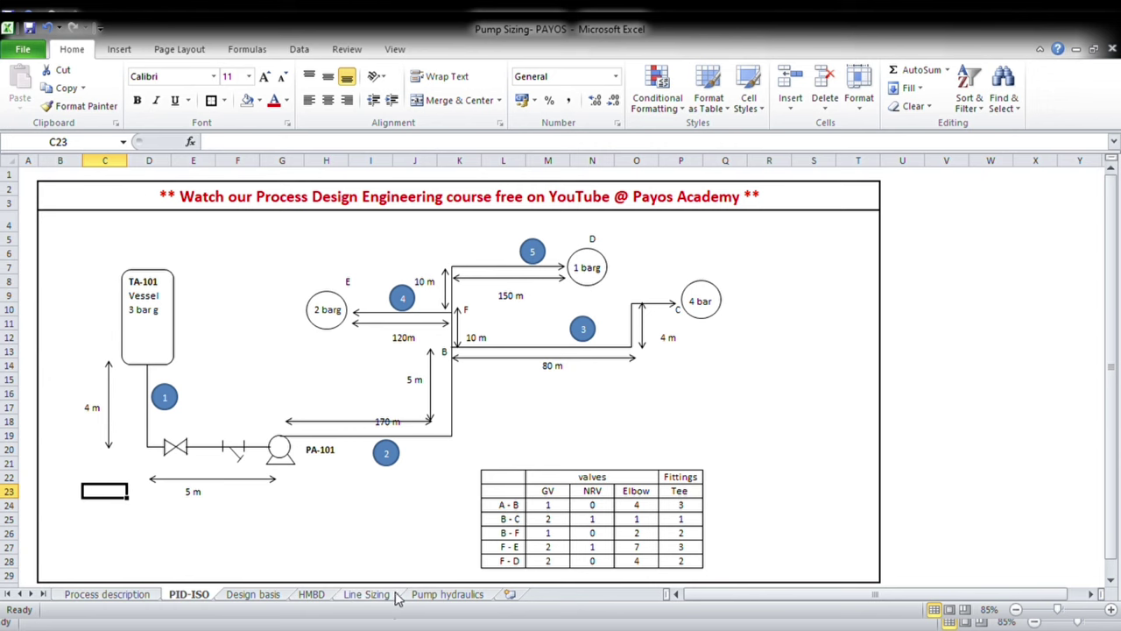
click(368, 595)
text(4)
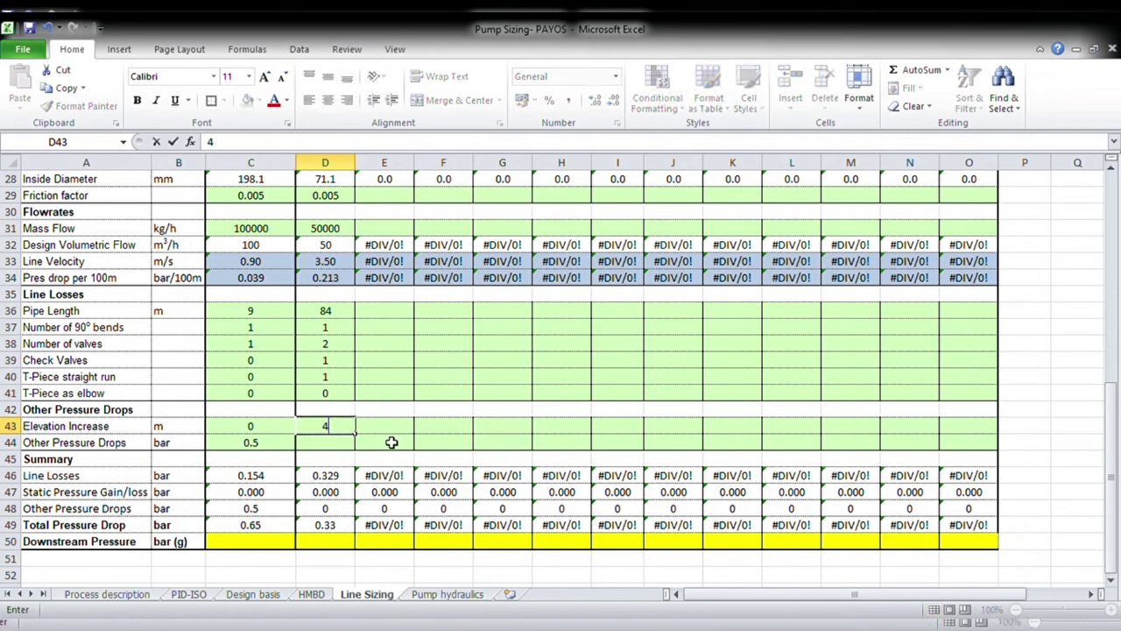
key(Return)
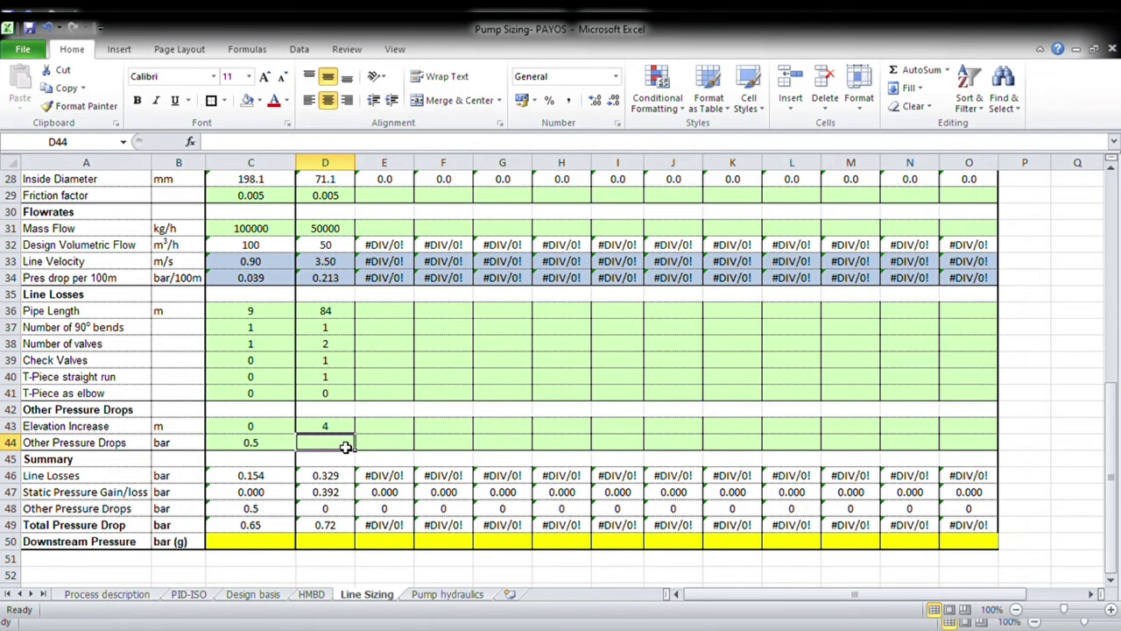
text(0)
click(384, 458)
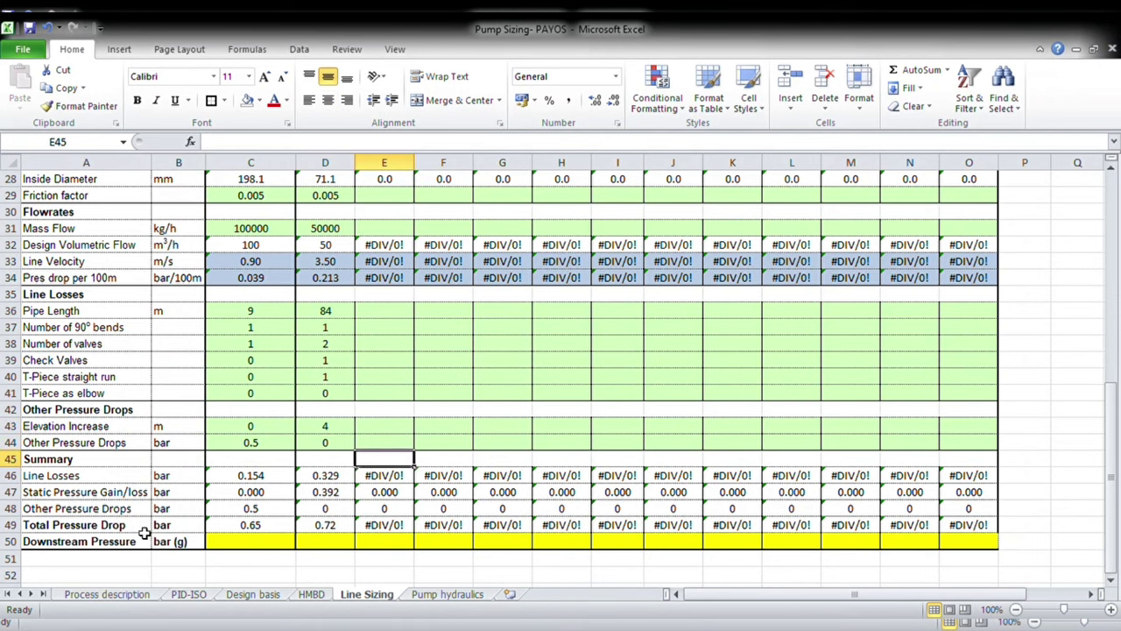
Calculate the C to B line's downstream pressure as upstream pressure plus total pressure drop with the formula =D22+D49.
click(322, 531)
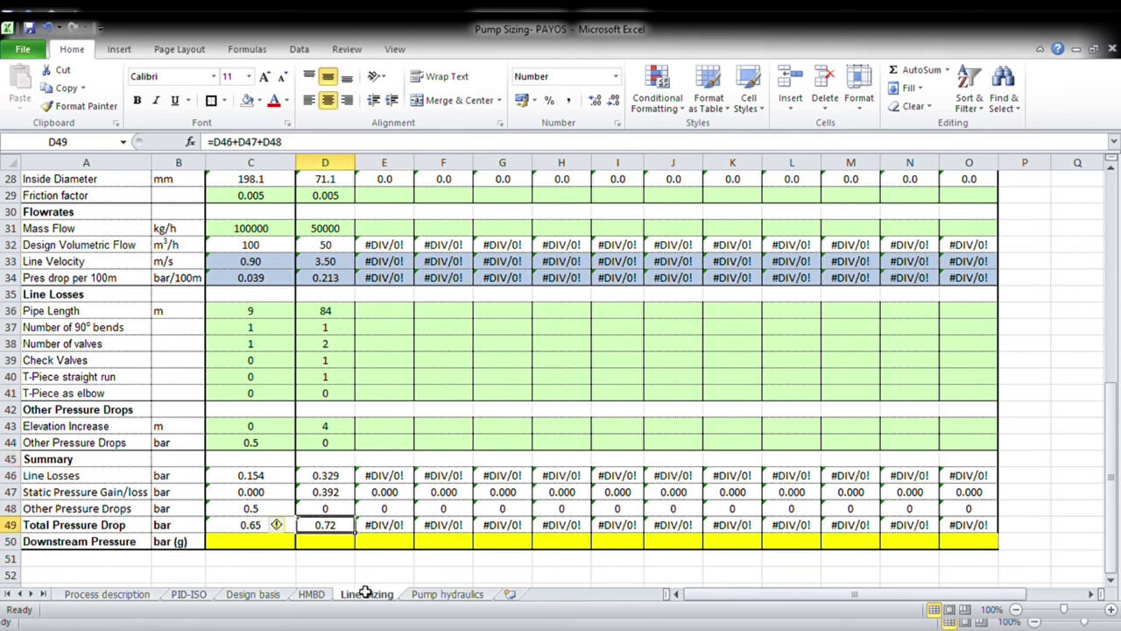
click(349, 545)
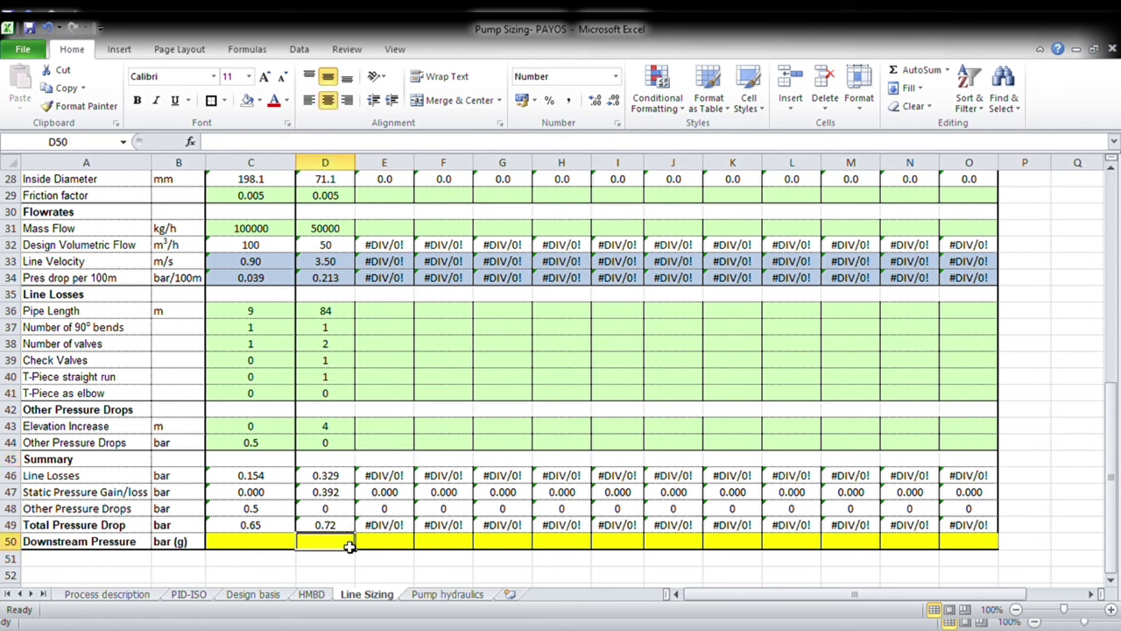
text(=)
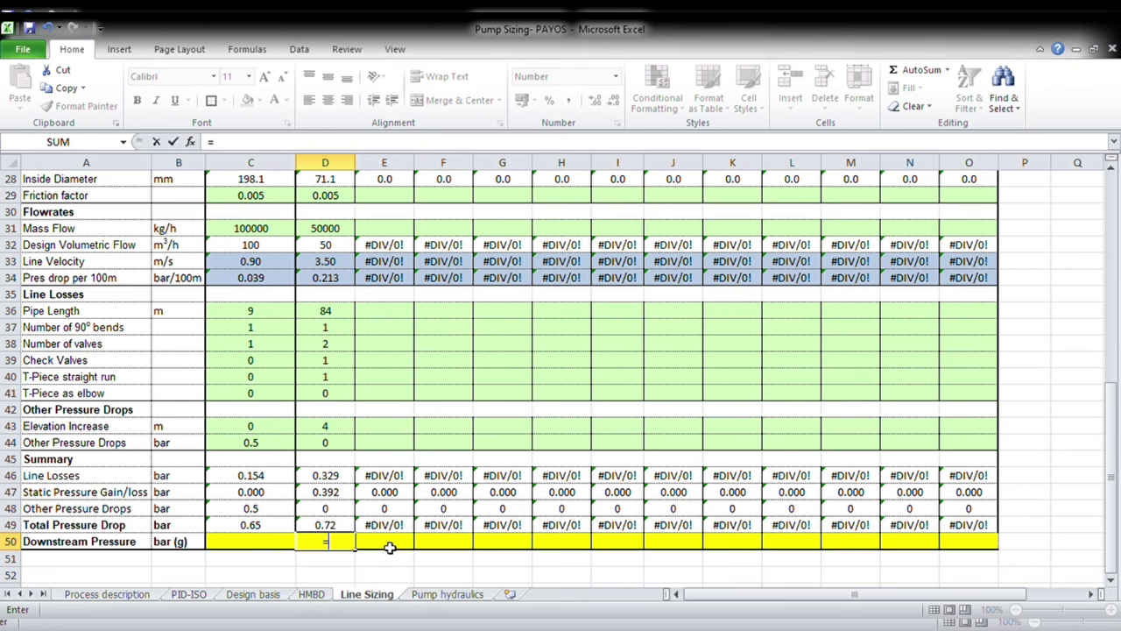
scroll(336, 395, up, 4)
click(338, 280)
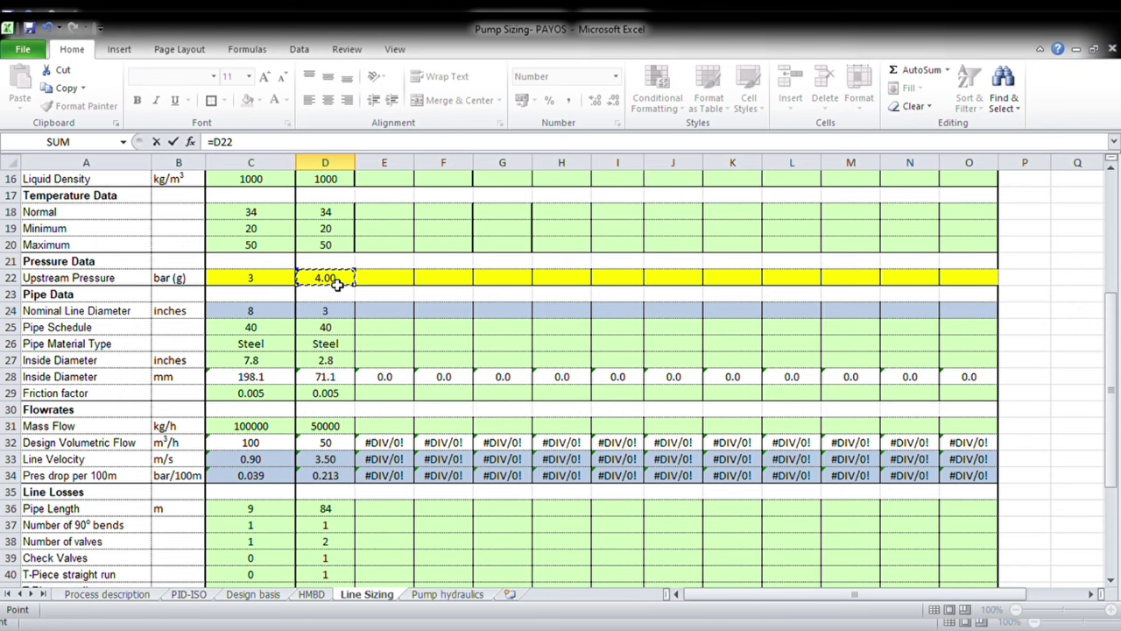
text(+)
click(325, 426)
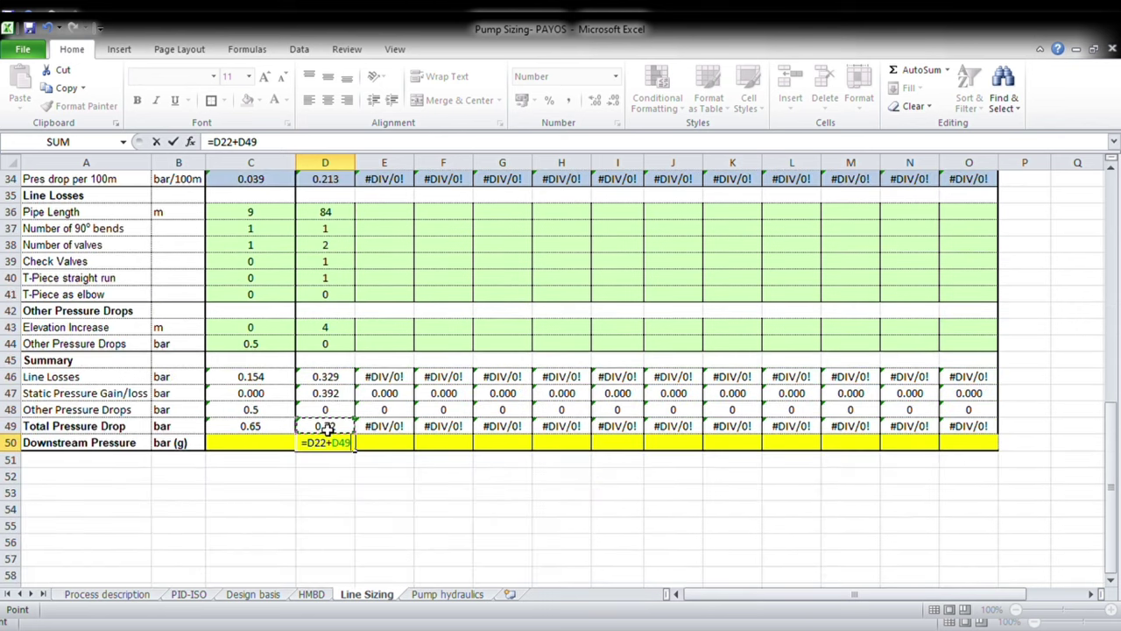
key(Return)
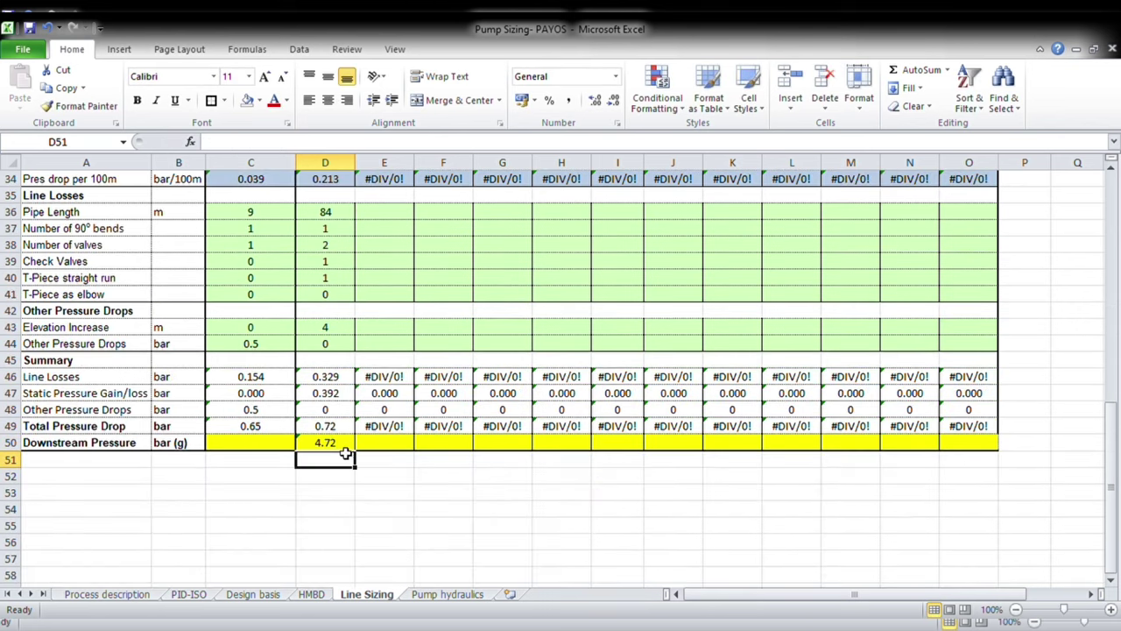
click(325, 443)
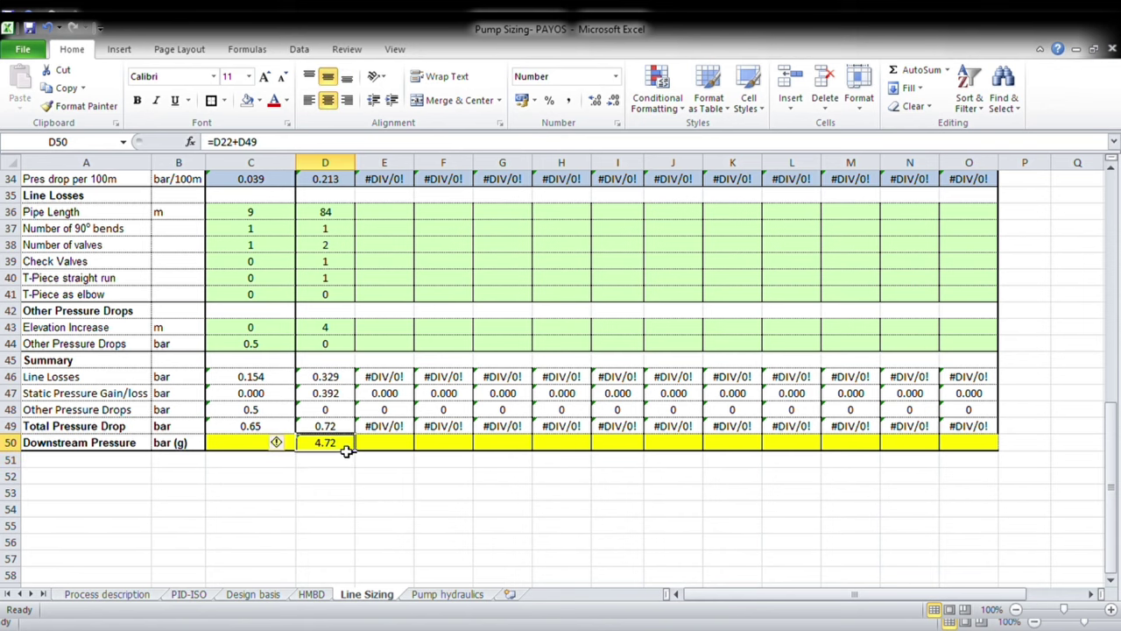
Enter downstream pressures of 5.2 bar(g) for the D to B line and 4.8 bar(g) for the E to B line, and review both against their line headings.
scroll(415, 488, up, 7)
scroll(416, 492, up, 1)
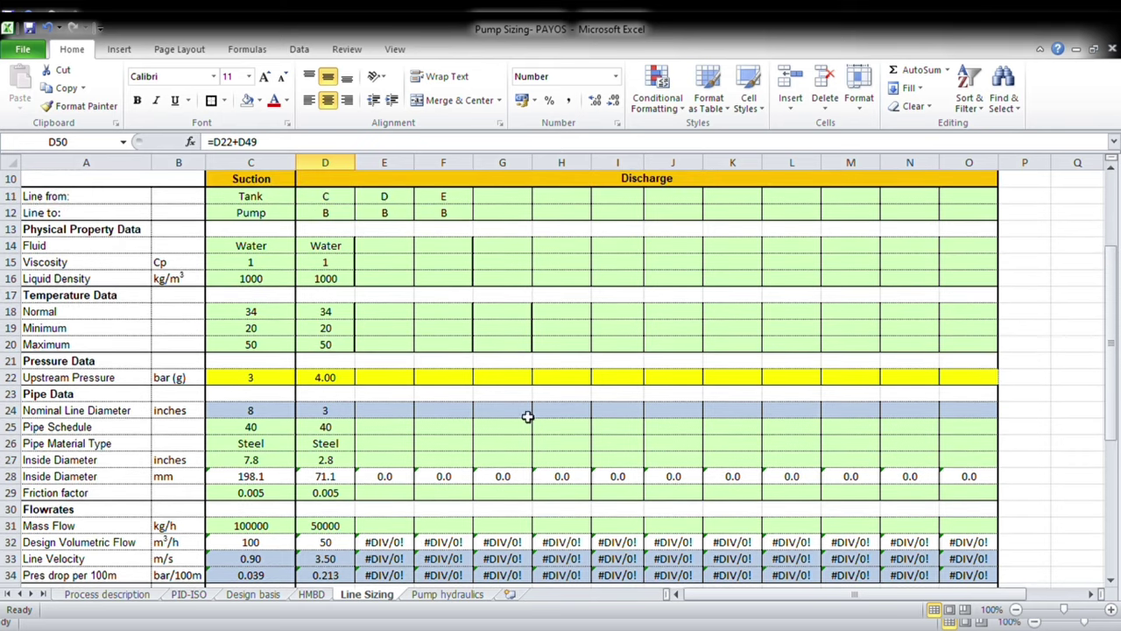
scroll(529, 416, down, 7)
click(398, 495)
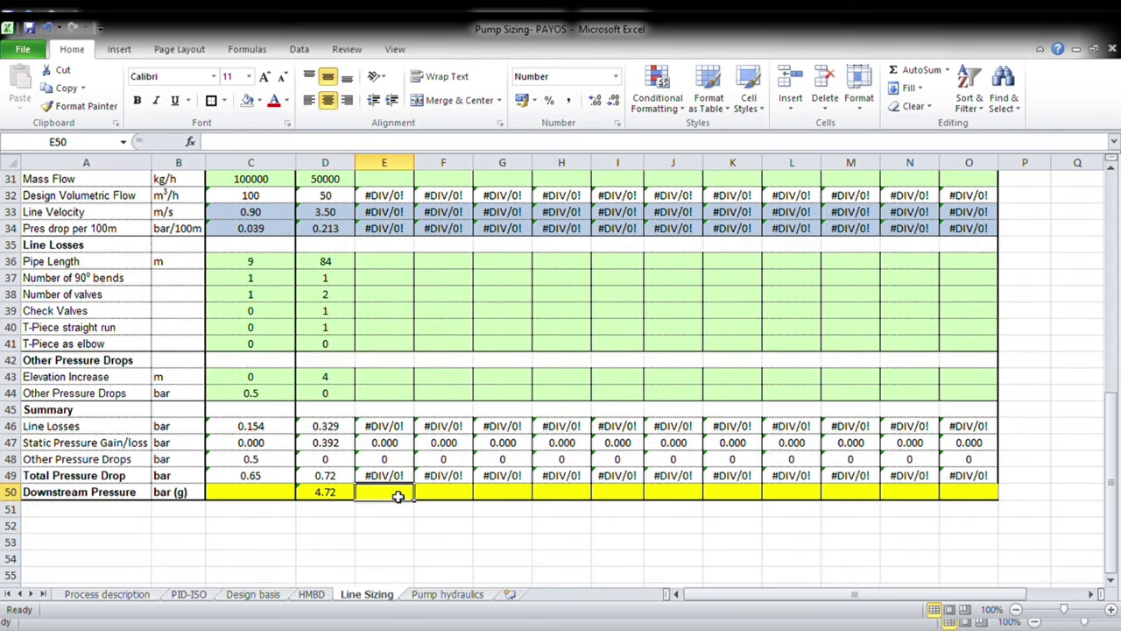
text(5.2)
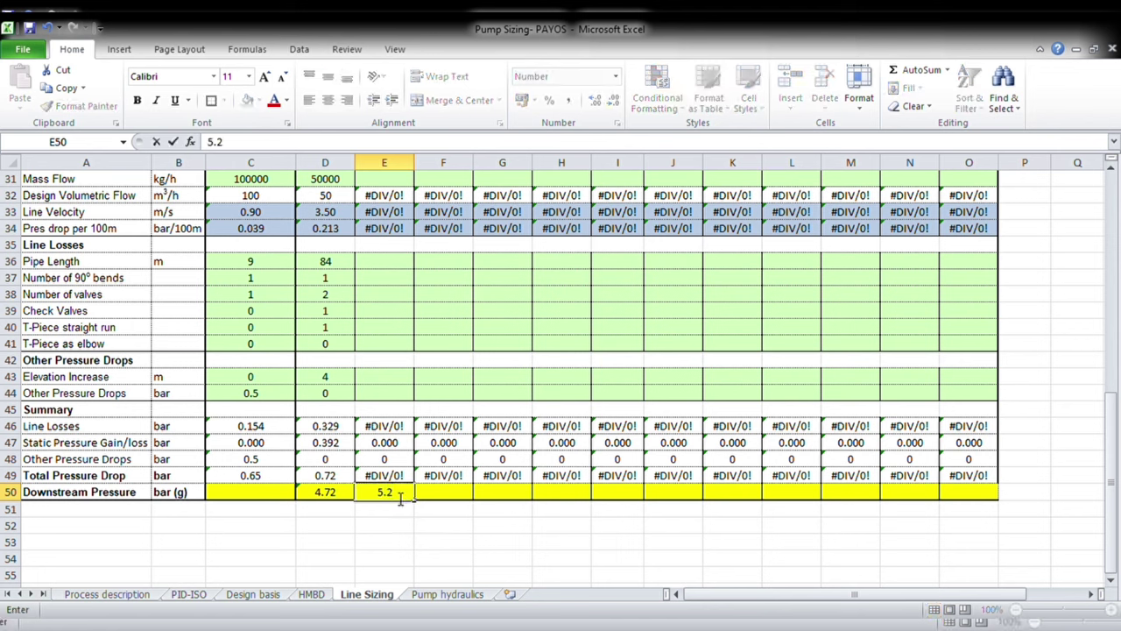
key(Tab)
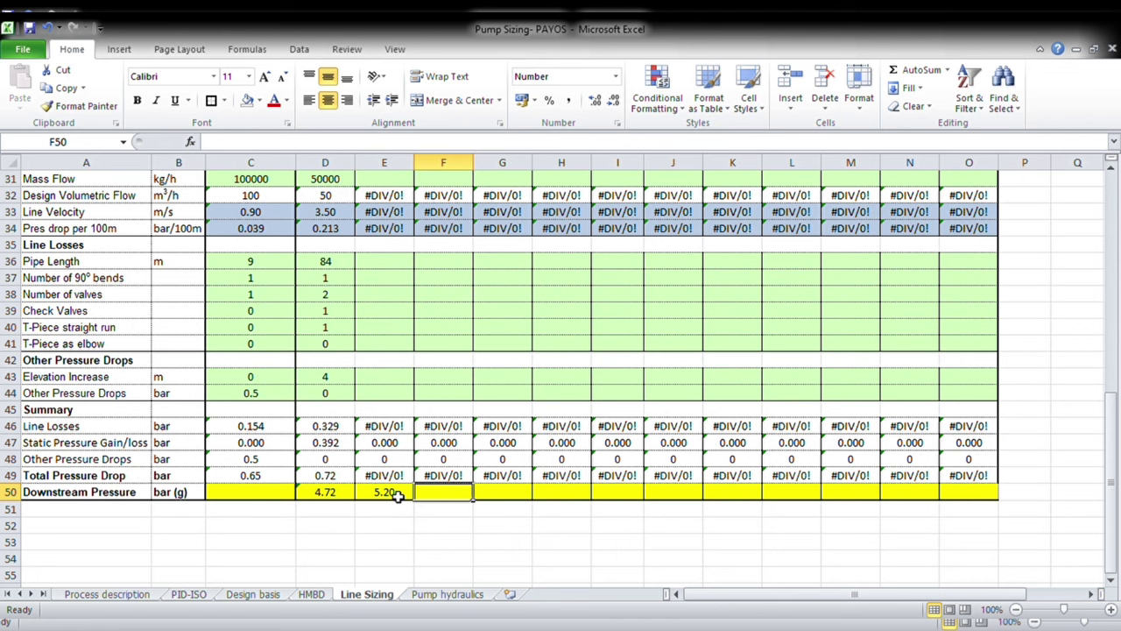
text(4.8)
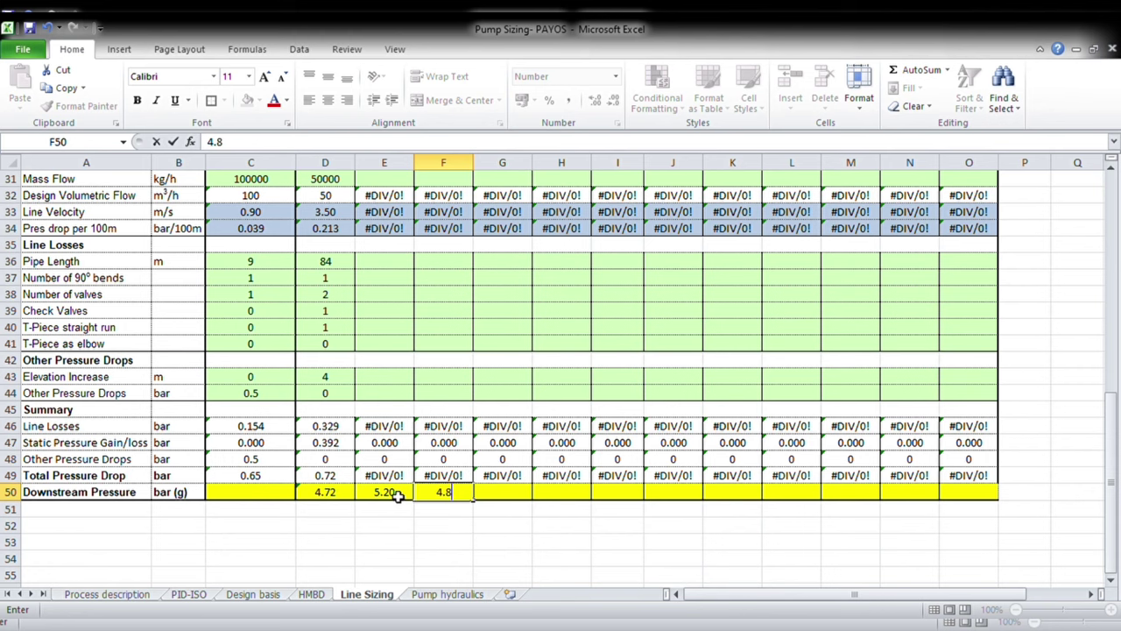
click(488, 523)
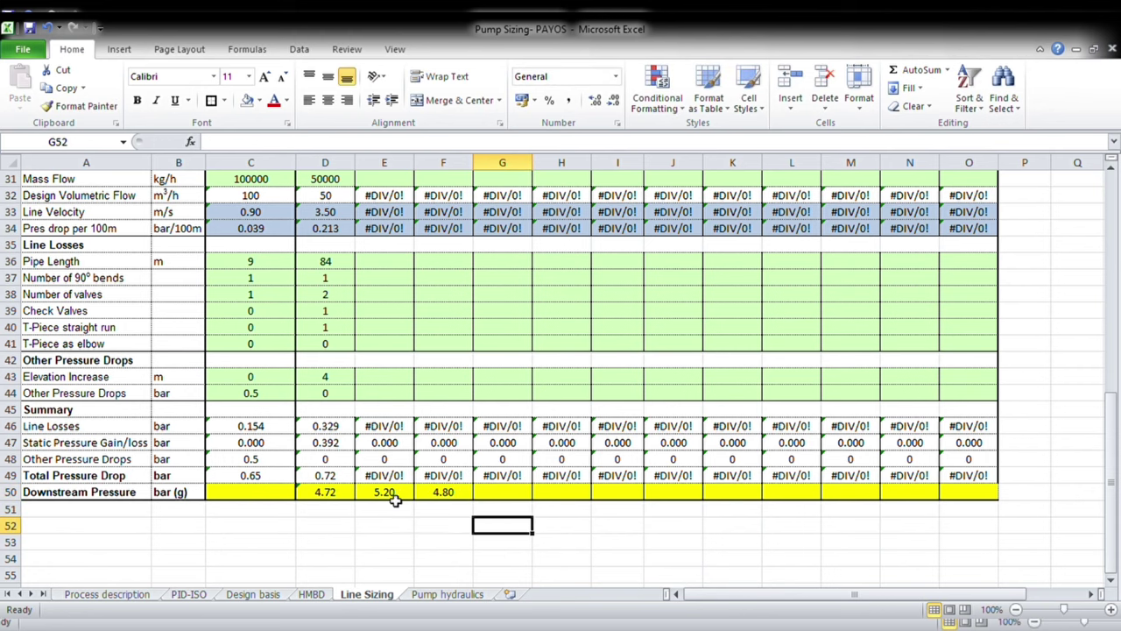
click(394, 496)
scroll(394, 496, up, 10)
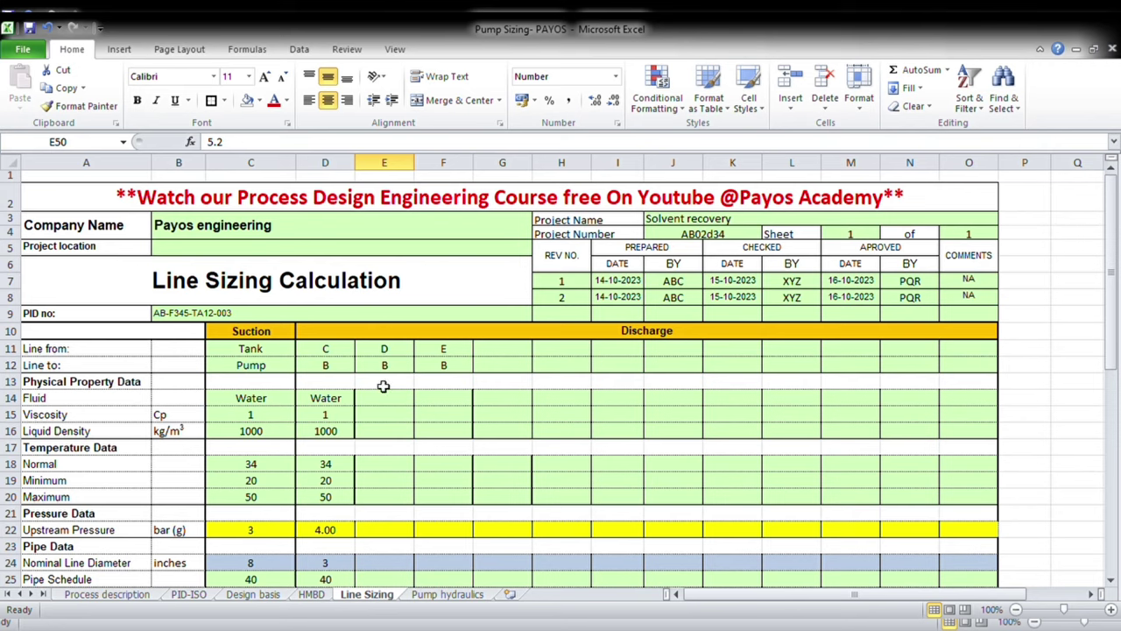
scroll(407, 514, down, 10)
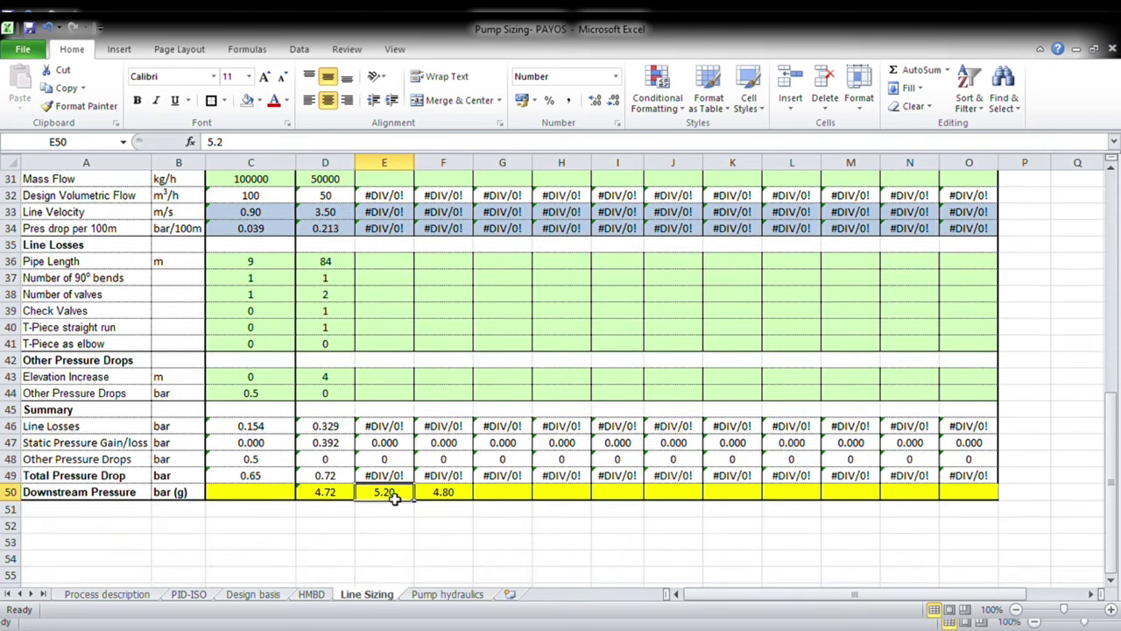
click(458, 497)
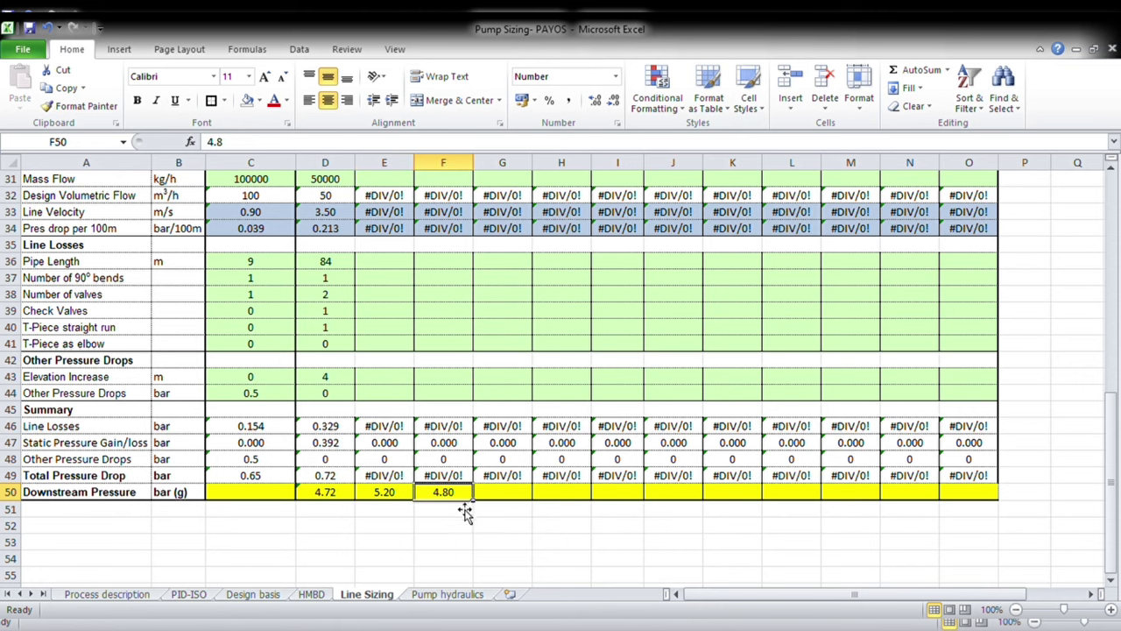
Review the D to B line's downstream pressure and locate junction B on the PID-ISO sheet.
click(391, 496)
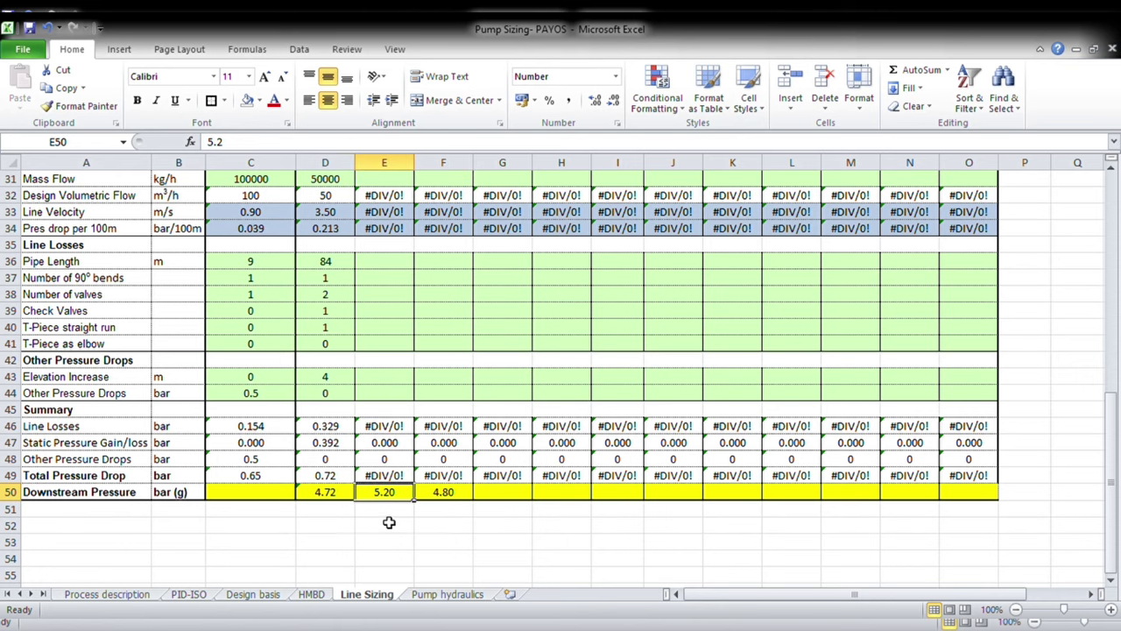
scroll(391, 493, up, 10)
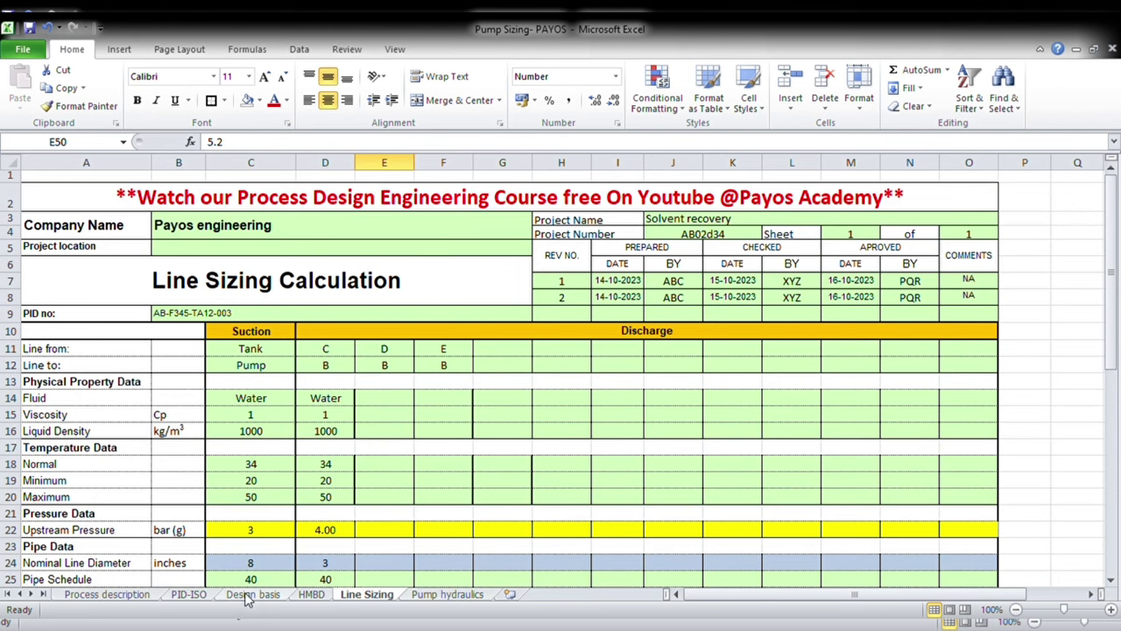
click(191, 595)
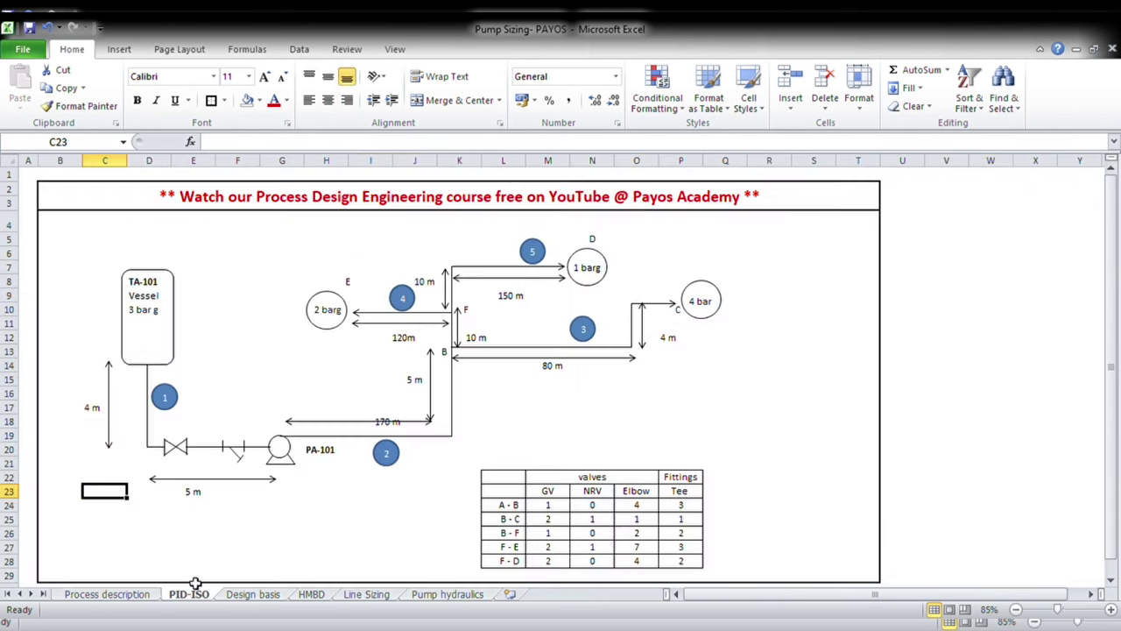
click(474, 370)
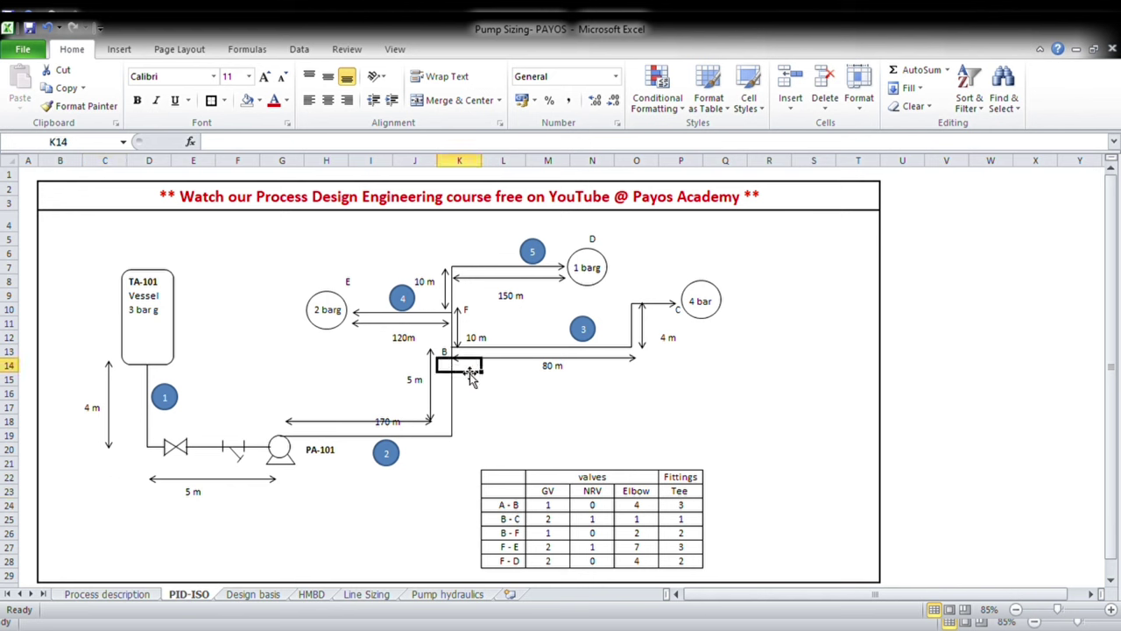
Calculate the maximum destination pressure on the Pump hydraulics sheet with =MAX('Line Sizing'!D50,'Line Sizing'!E50,'Line Sizing'!F50).
click(467, 596)
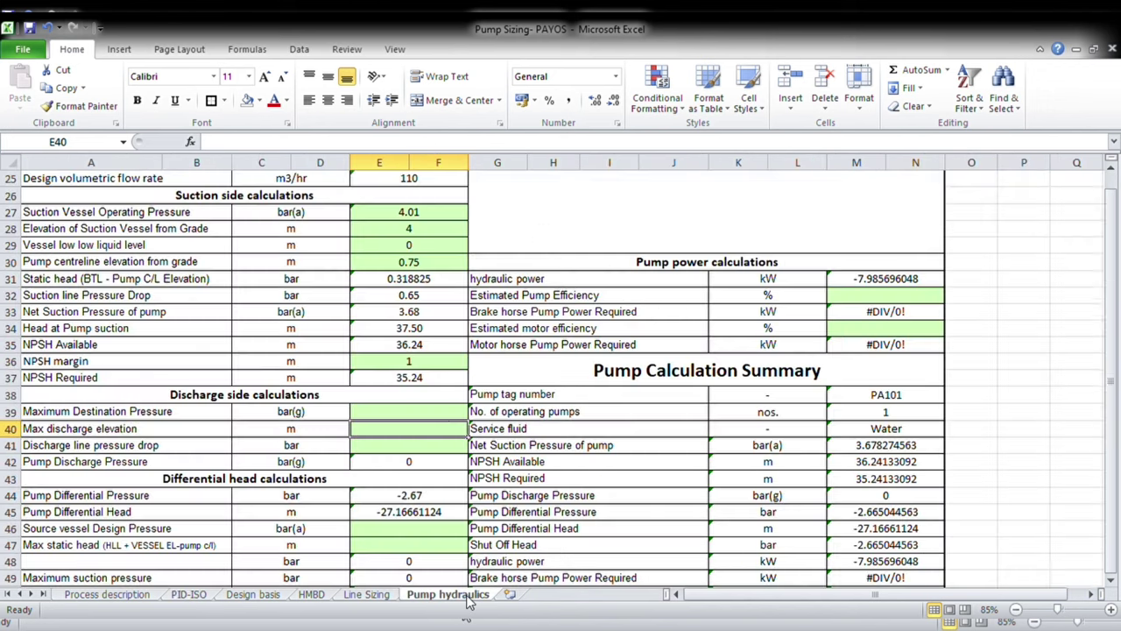
click(379, 418)
text(=)
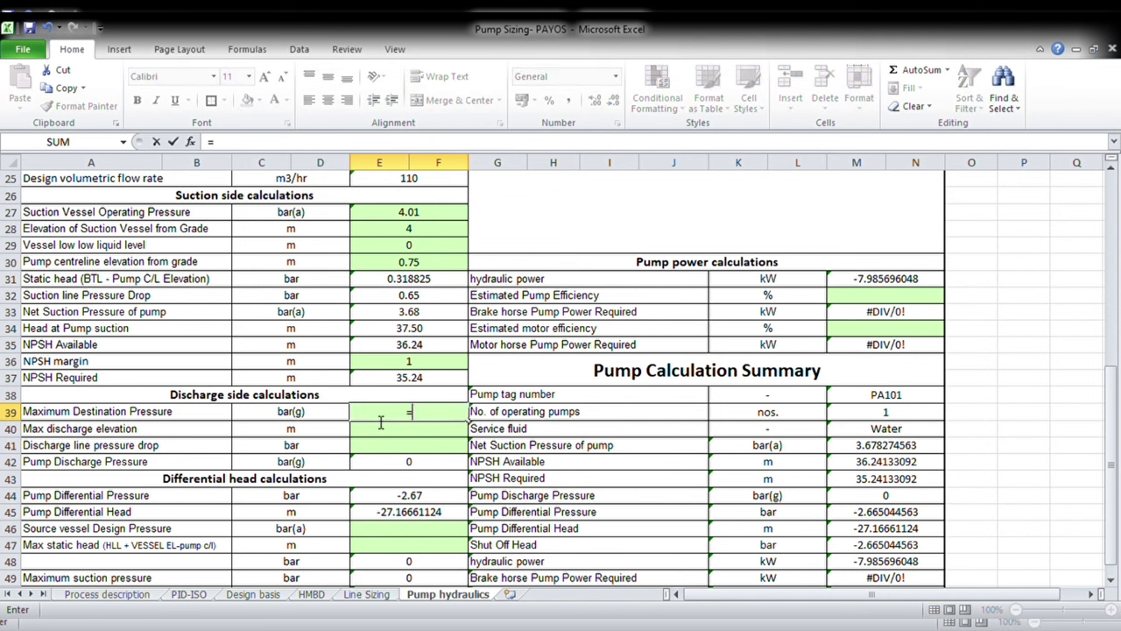
text(mAX)
key(Return)
click(379, 412)
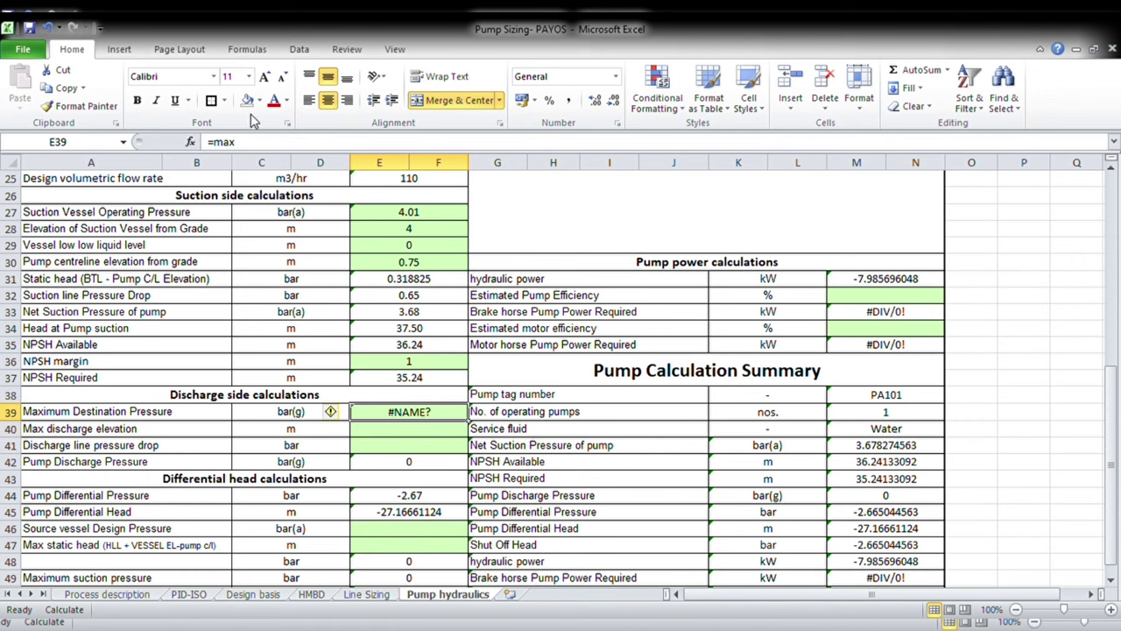
click(258, 141)
text(()
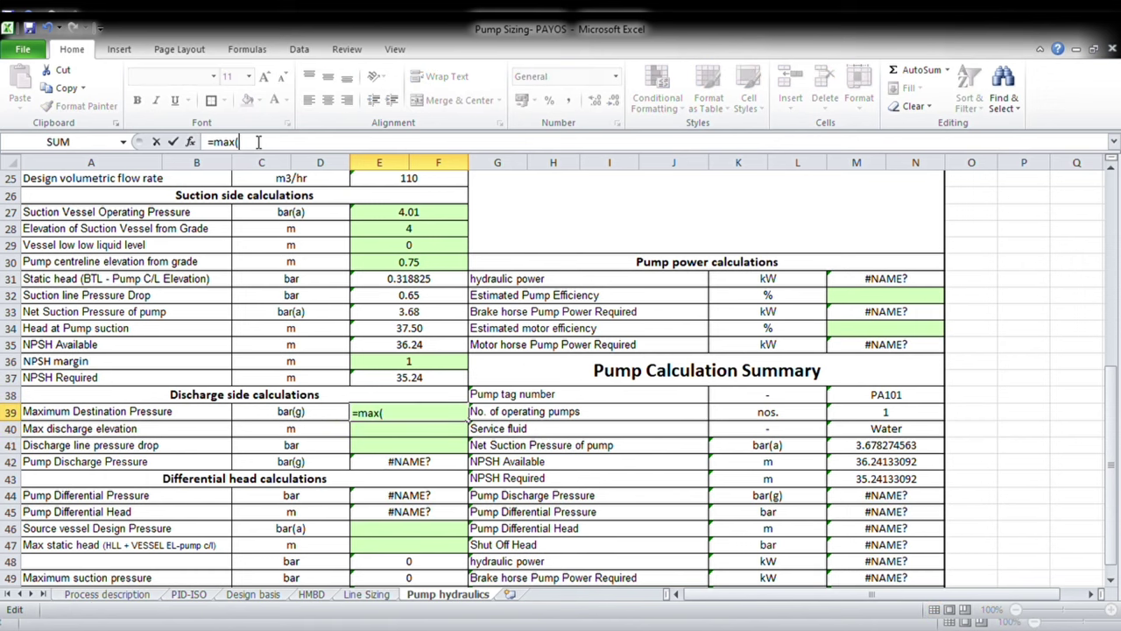
click(366, 594)
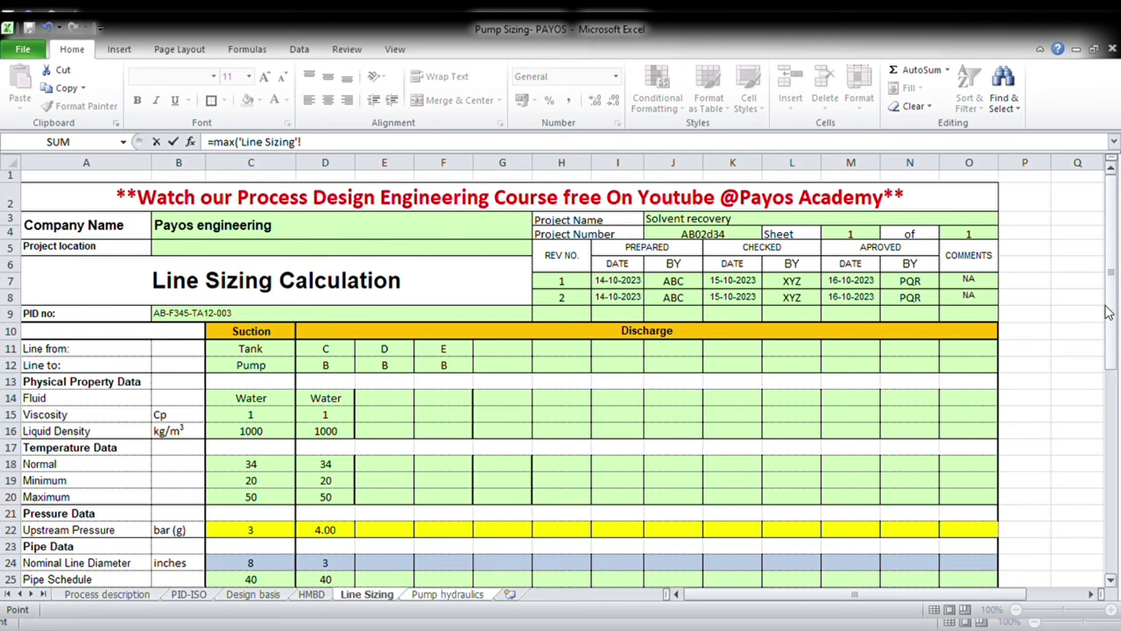
scroll(1111, 336, down, 1)
scroll(1111, 336, down, 8)
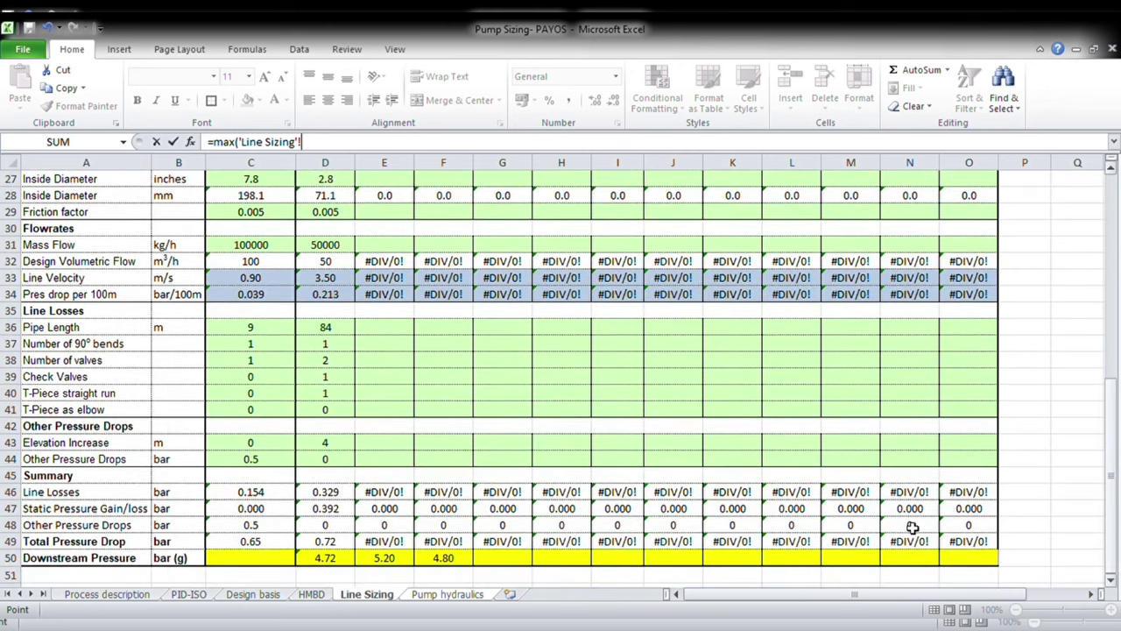
click(337, 563)
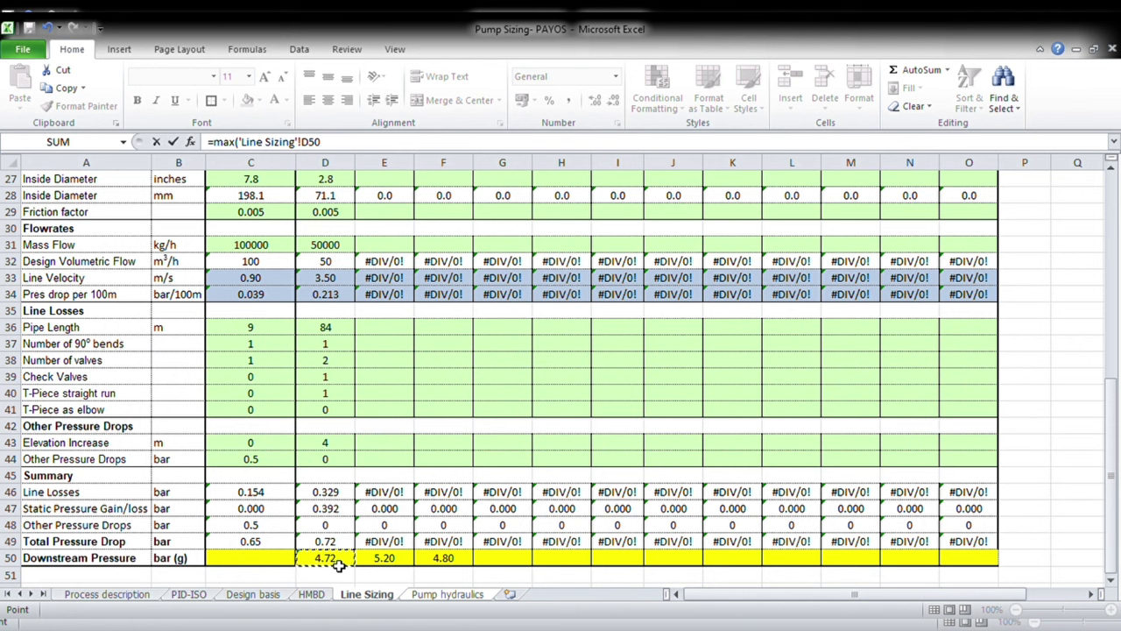
text(,)
click(379, 559)
text(,)
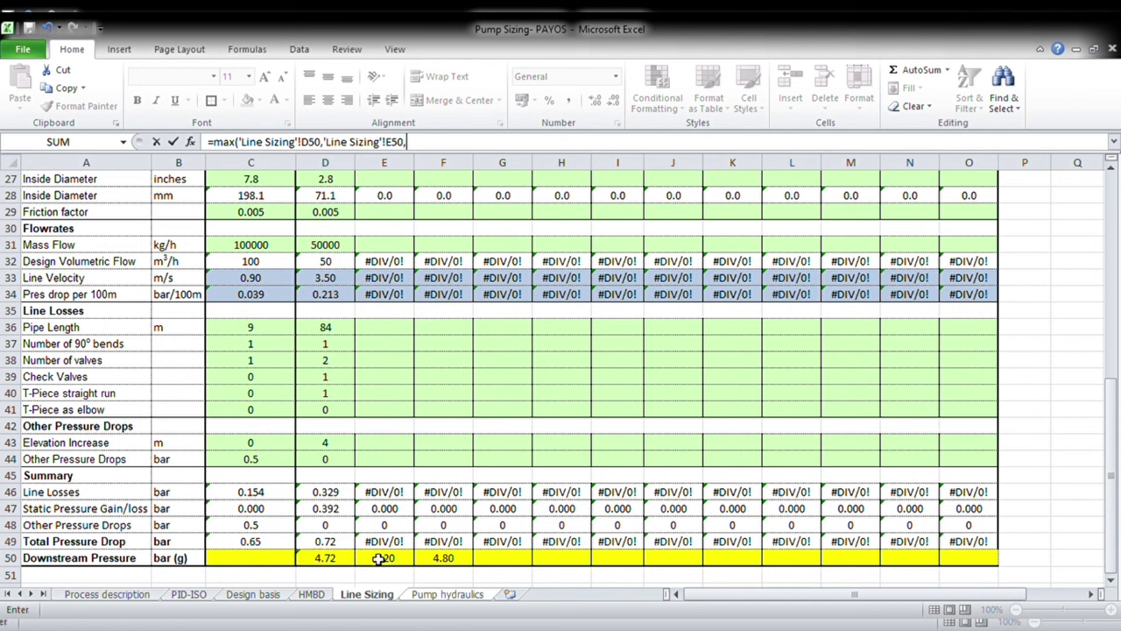
click(440, 565)
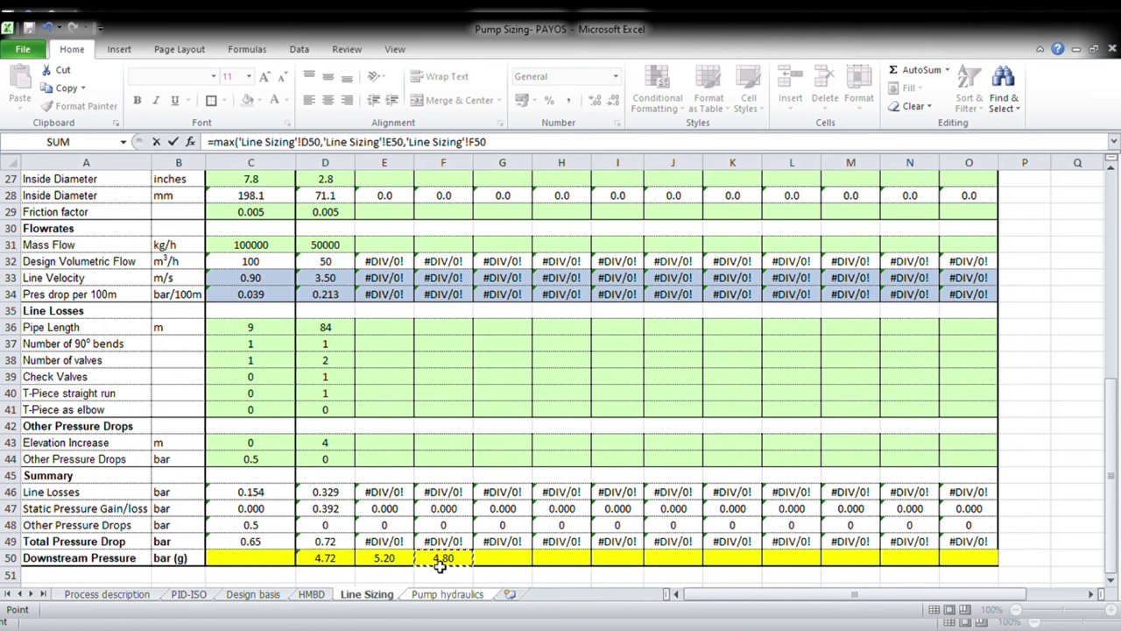
text())
key(Return)
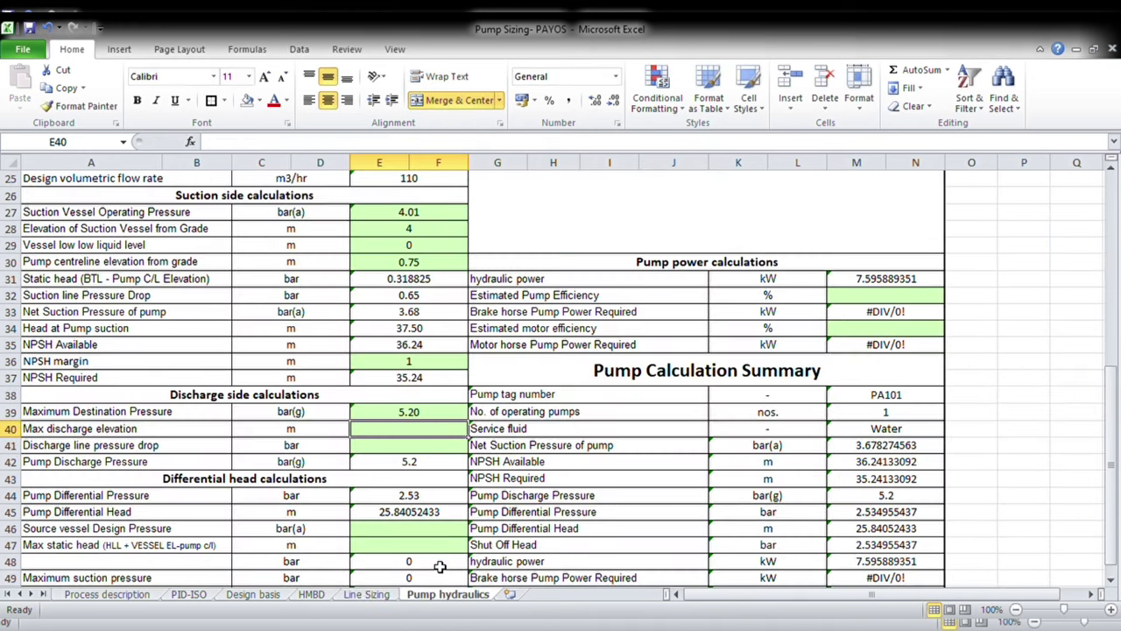
click(422, 413)
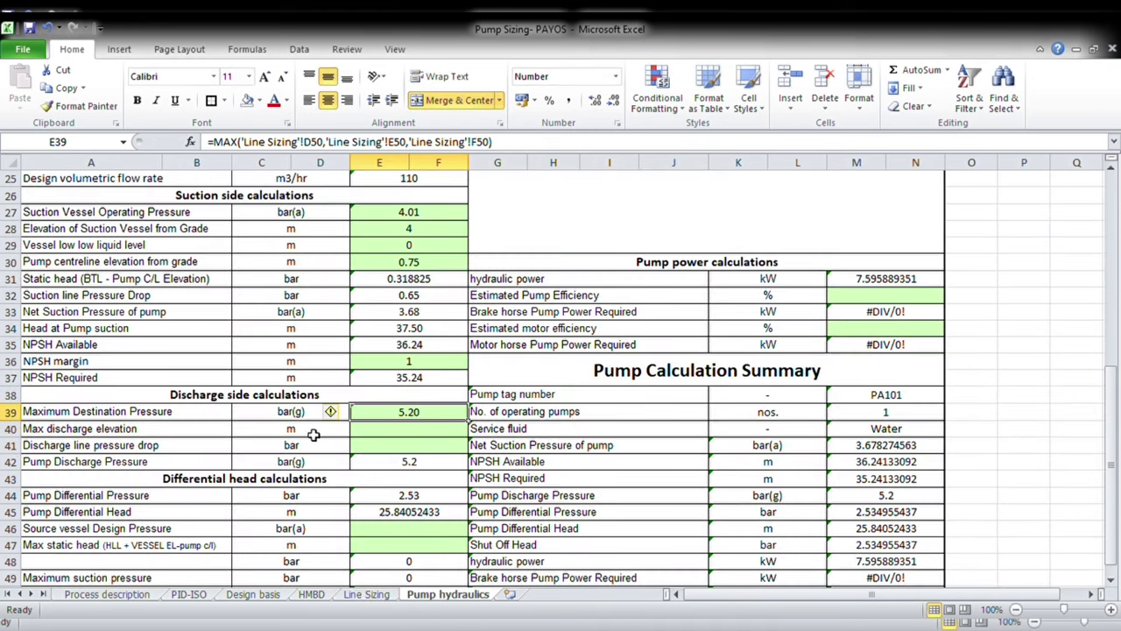
Check the riser height to junction B on the PID-ISO sheet, then set the max discharge elevation to 5 m.
click(413, 435)
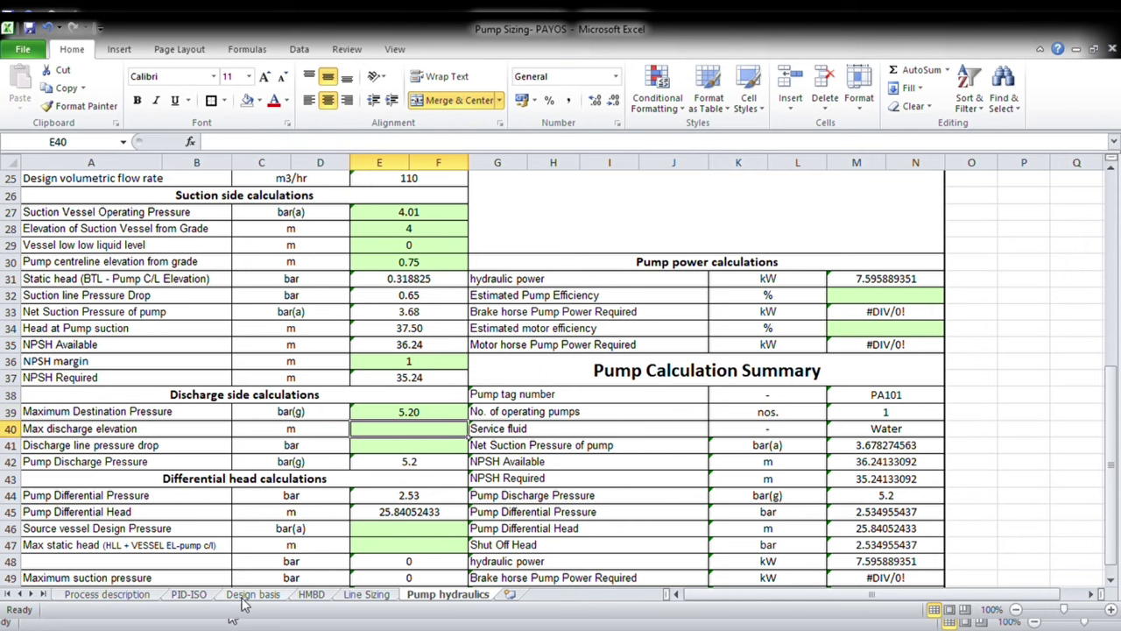
click(187, 594)
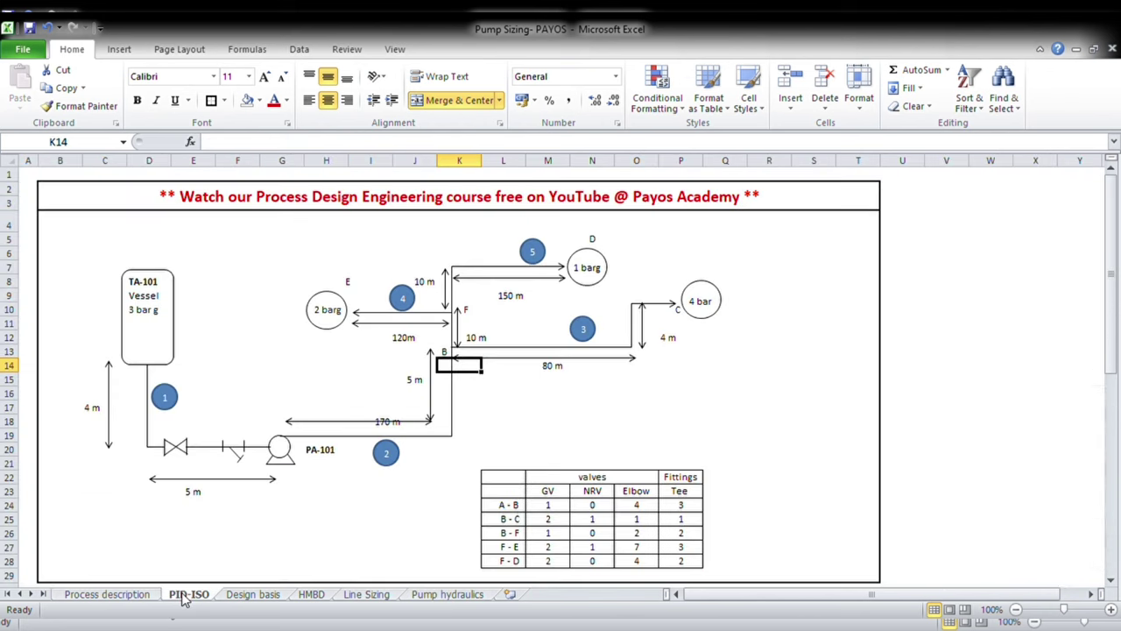
click(469, 594)
text(5)
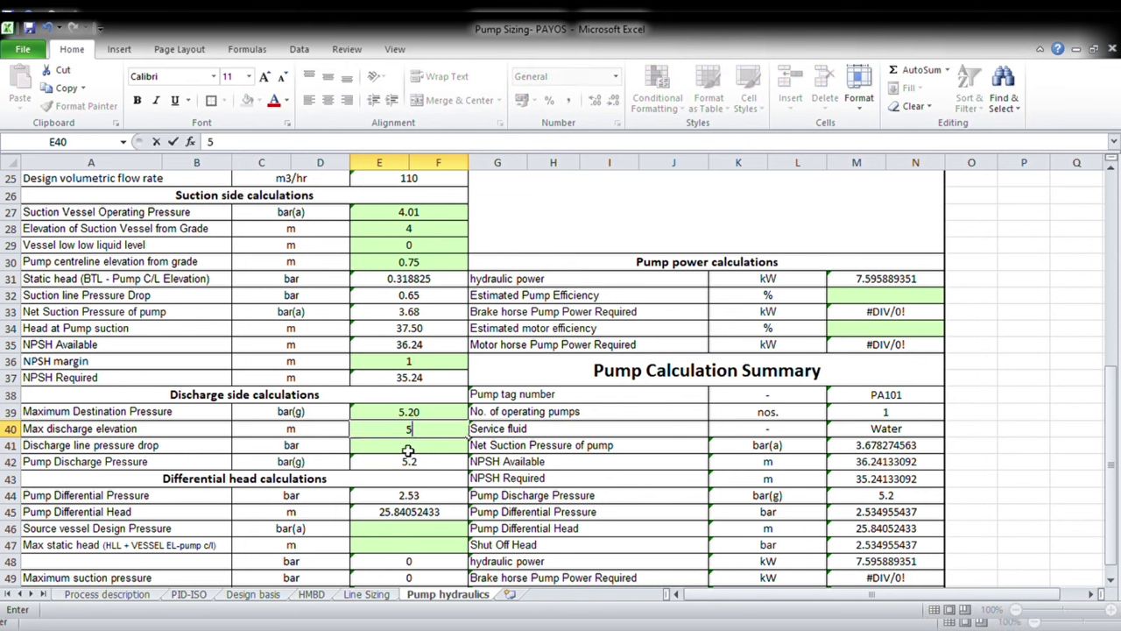
key(Return)
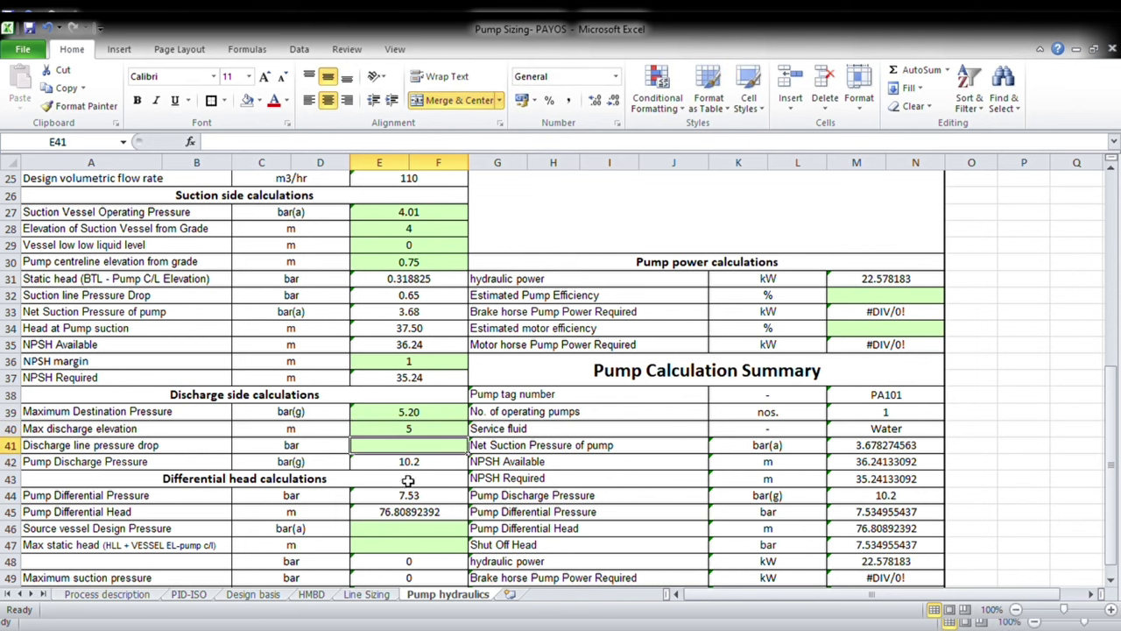
Add a fourth discharge line on the Line Sizing sheet, running from B to Pump.
click(350, 599)
scroll(412, 378, up, 9)
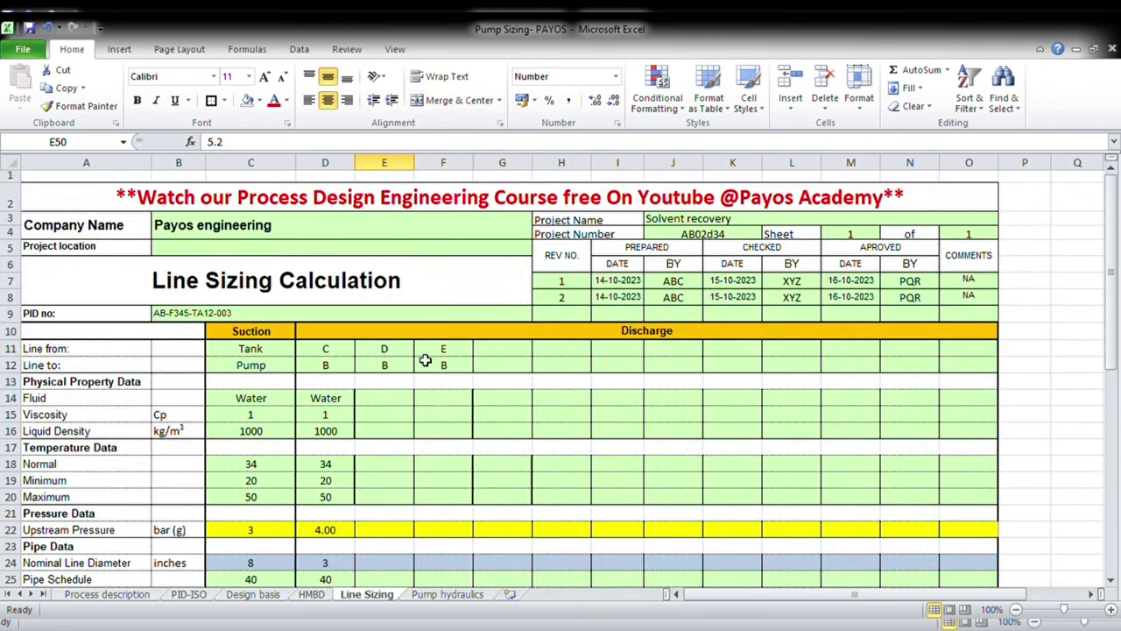
click(519, 353)
text(B)
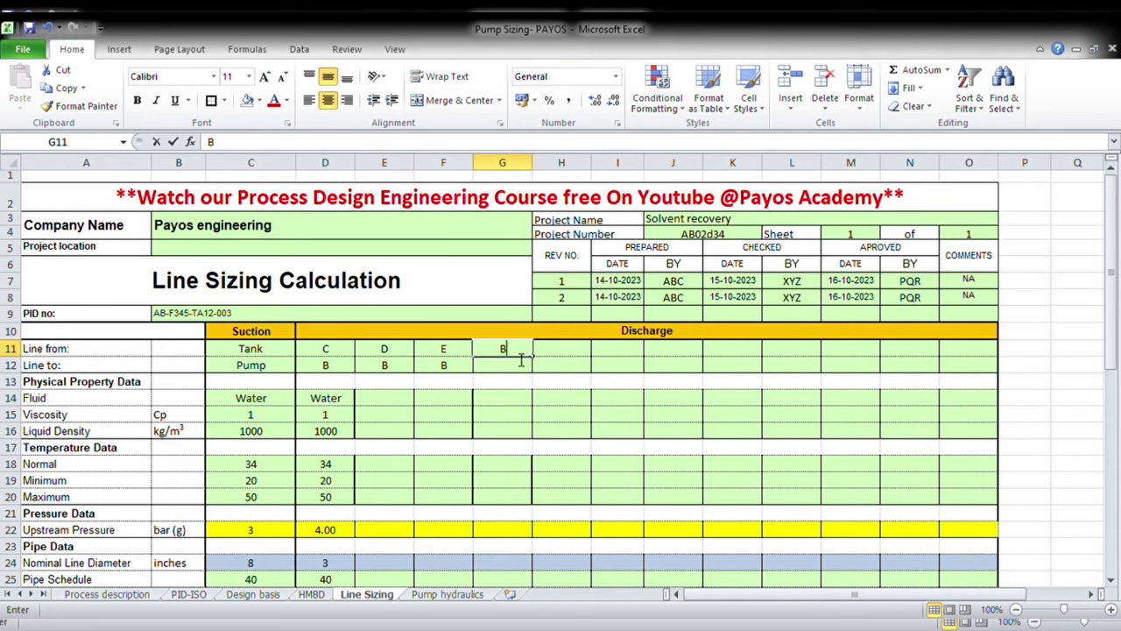
click(518, 369)
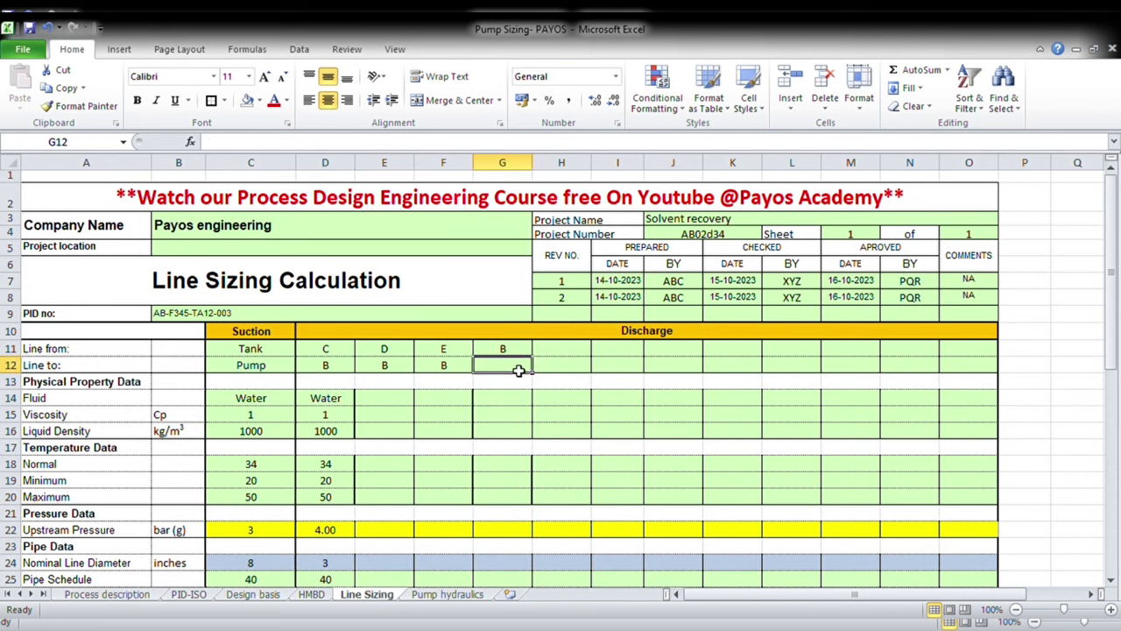
text(Pump)
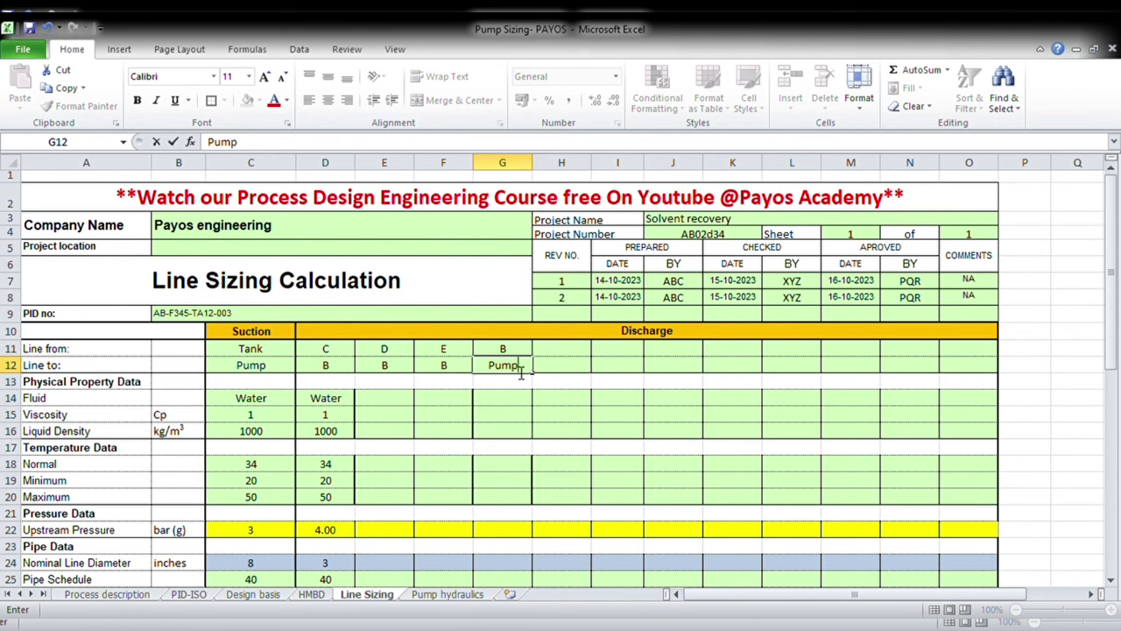
key(Return)
Copy the fluid, viscosity and liquid density values from the C to B line into the B to Pump line.
drag(326, 405, 326, 431)
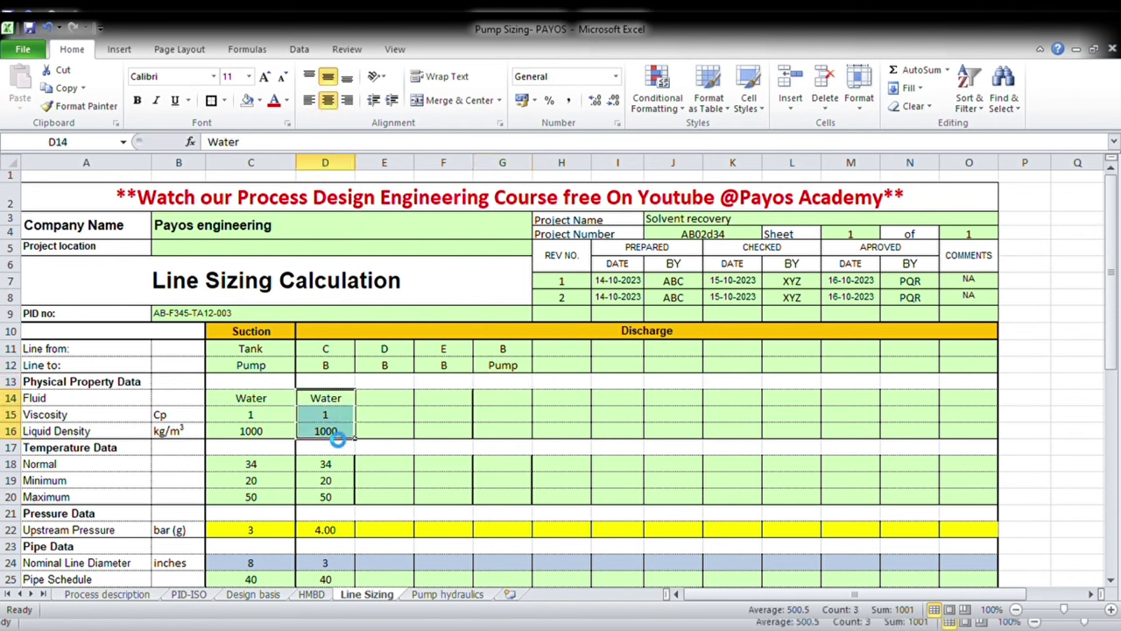
key(ctrl+c)
click(503, 401)
key(ctrl+v)
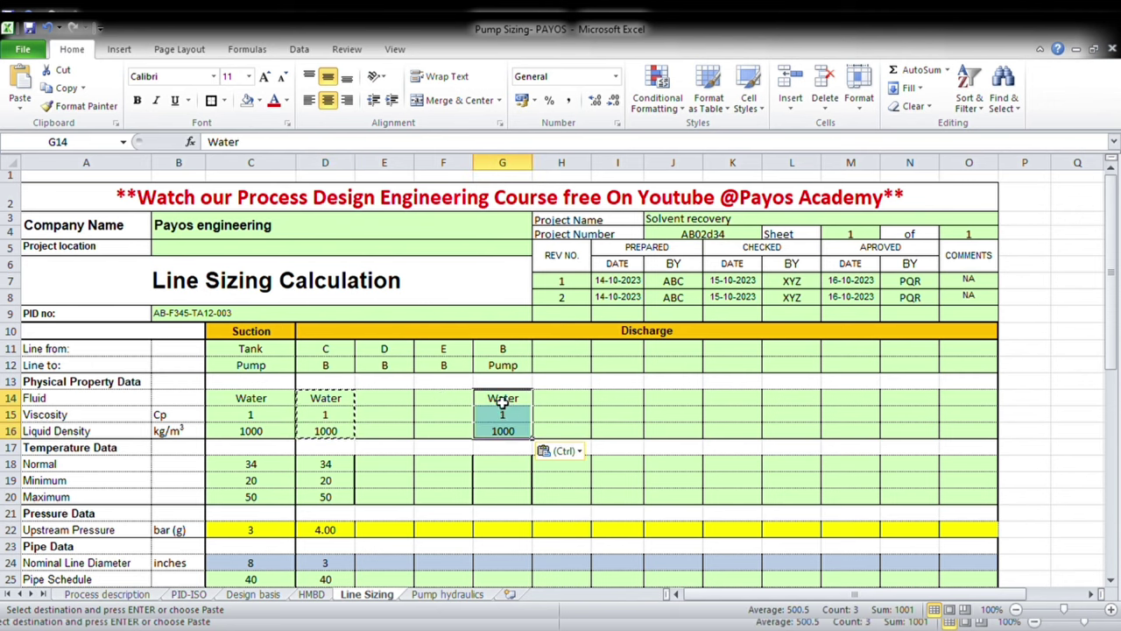
Copy the normal, minimum and maximum temperatures from the C to B line into the B to Pump line.
scroll(514, 388, down, 2)
click(517, 363)
drag(326, 362, 330, 393)
key(ctrl+c)
click(522, 362)
key(ctrl+v)
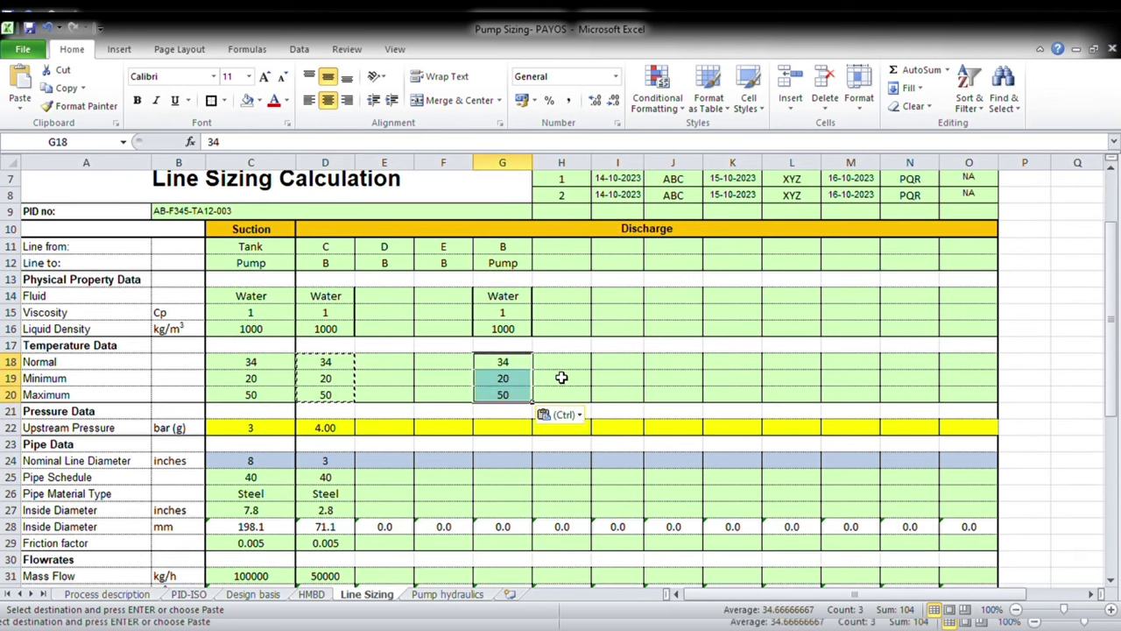
Check the downstream pressures of the branch lines, then set the B to Pump line's upstream pressure to 5.2 bar(g).
scroll(559, 372, down, 3)
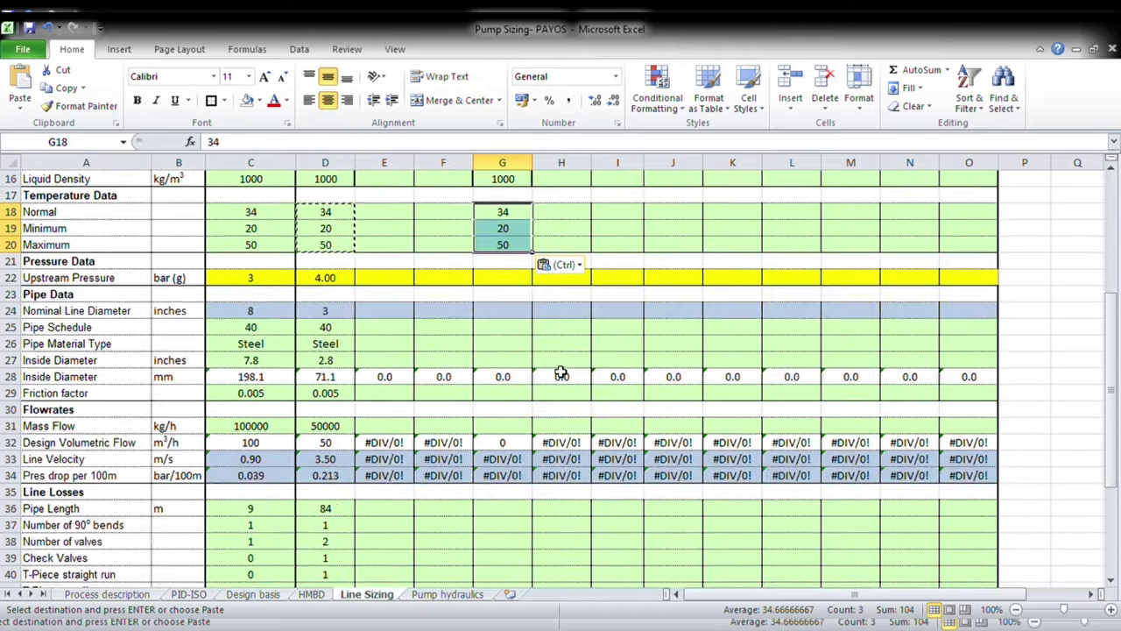
click(503, 283)
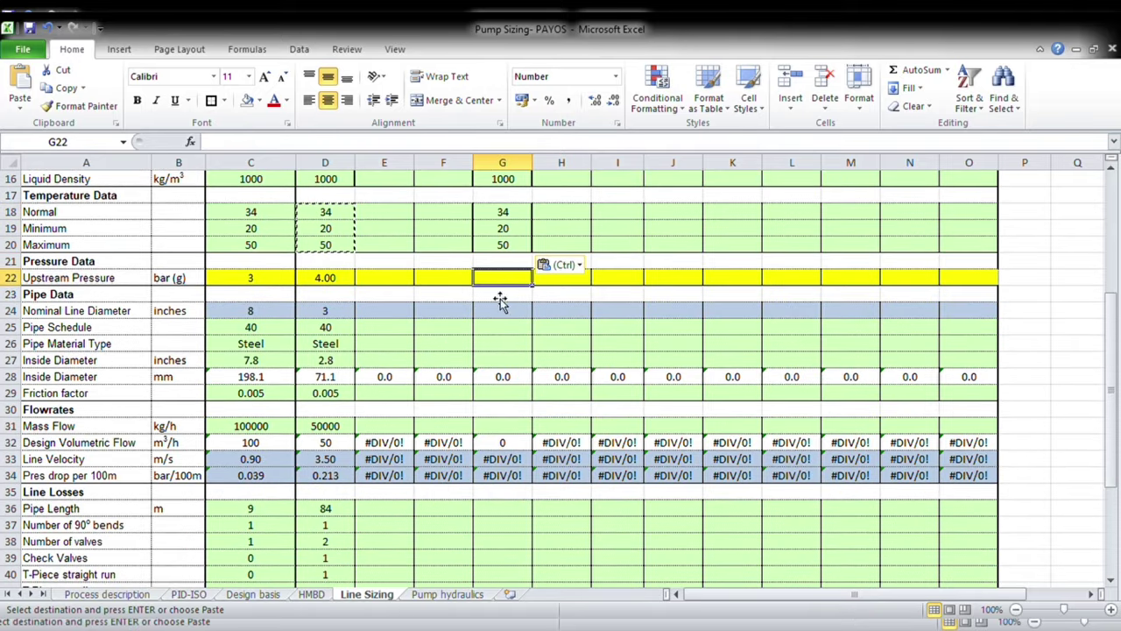
scroll(495, 394, down, 6)
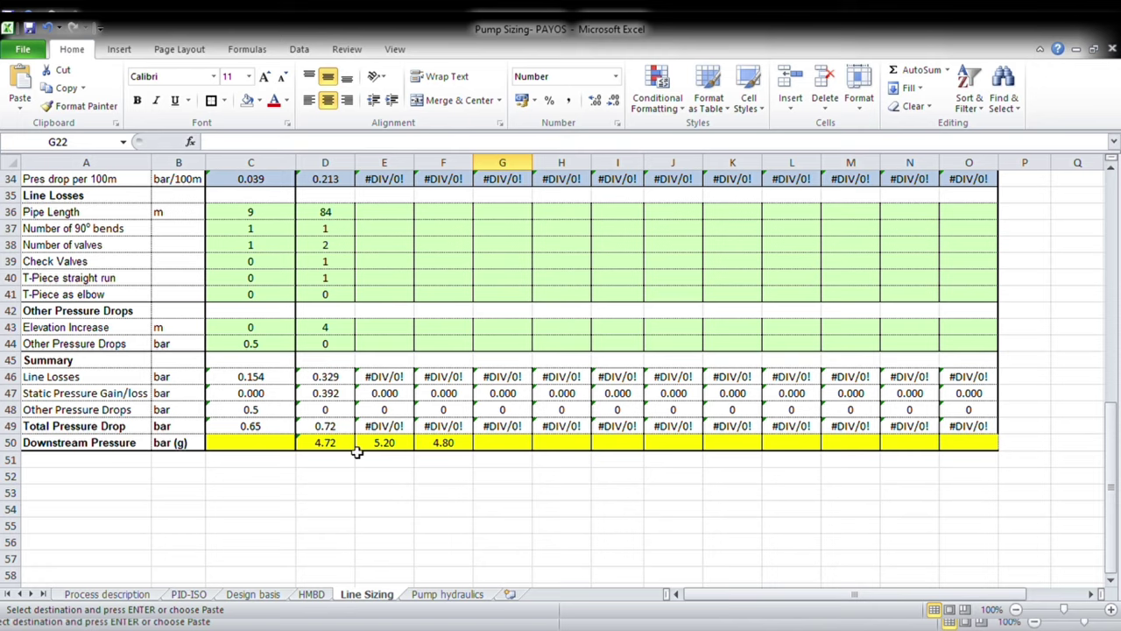
scroll(507, 433, up, 6)
text(5)
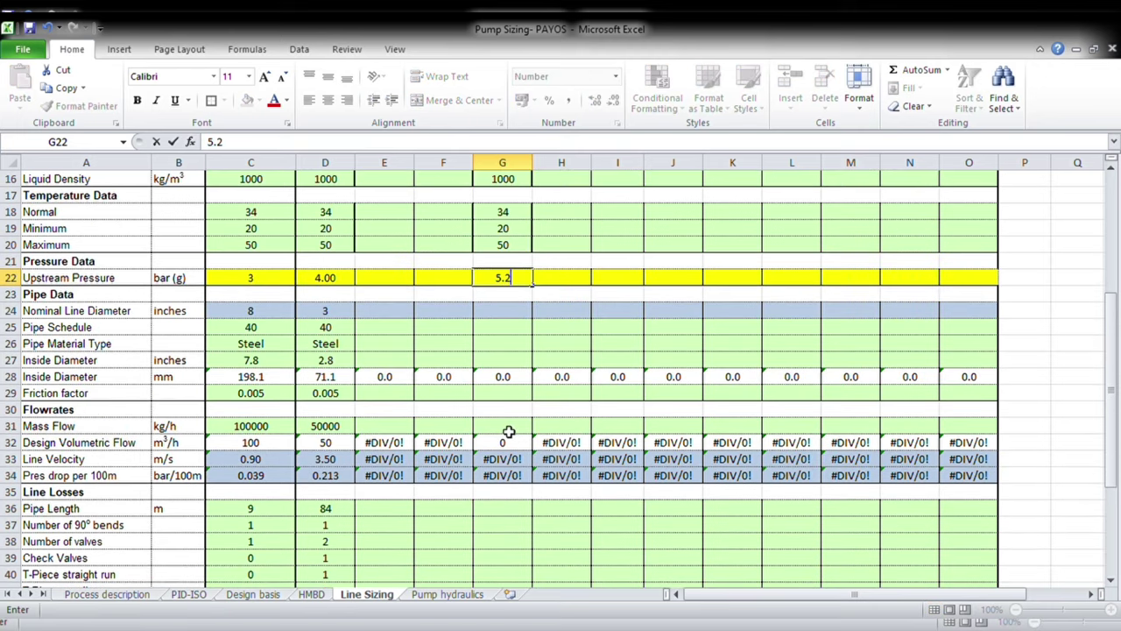
text(.2)
key(Return)
Set the B to Pump line's nominal diameter to 6 inches.
scroll(506, 431, down, 1)
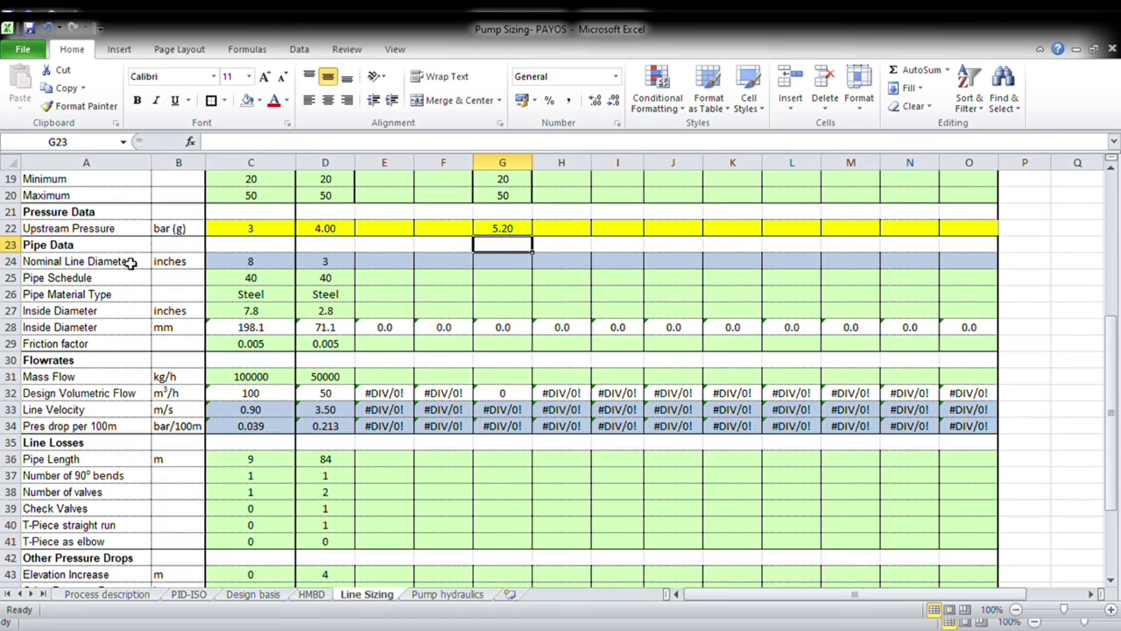
click(507, 265)
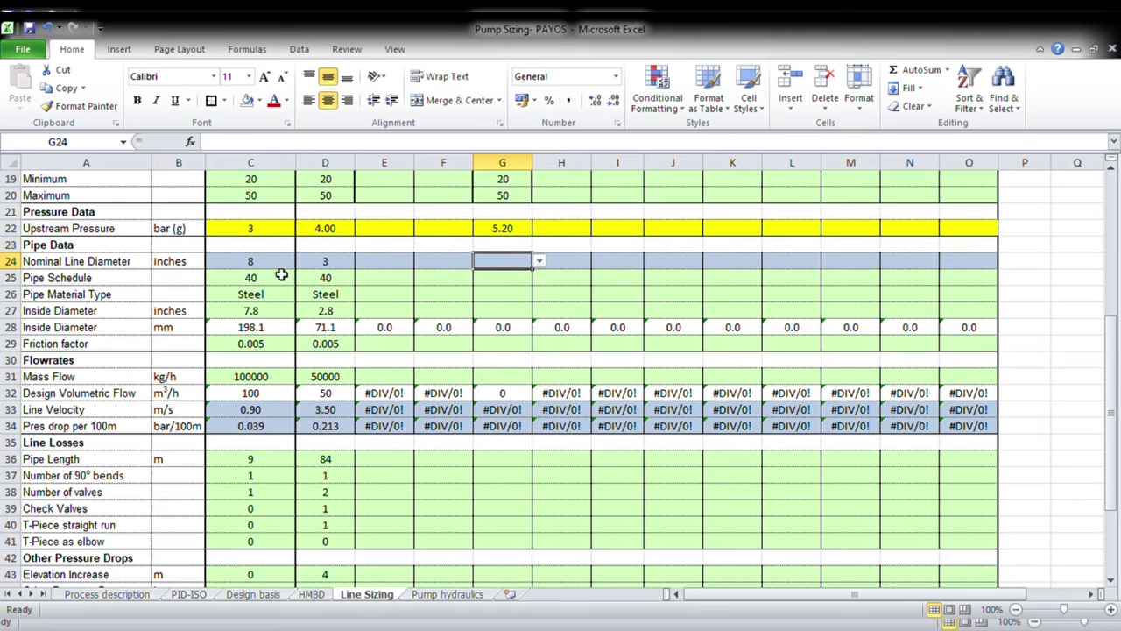
click(539, 263)
click(485, 336)
Set the B to Pump line's pipe schedule to 40 and its pipe material type to Steel.
click(510, 282)
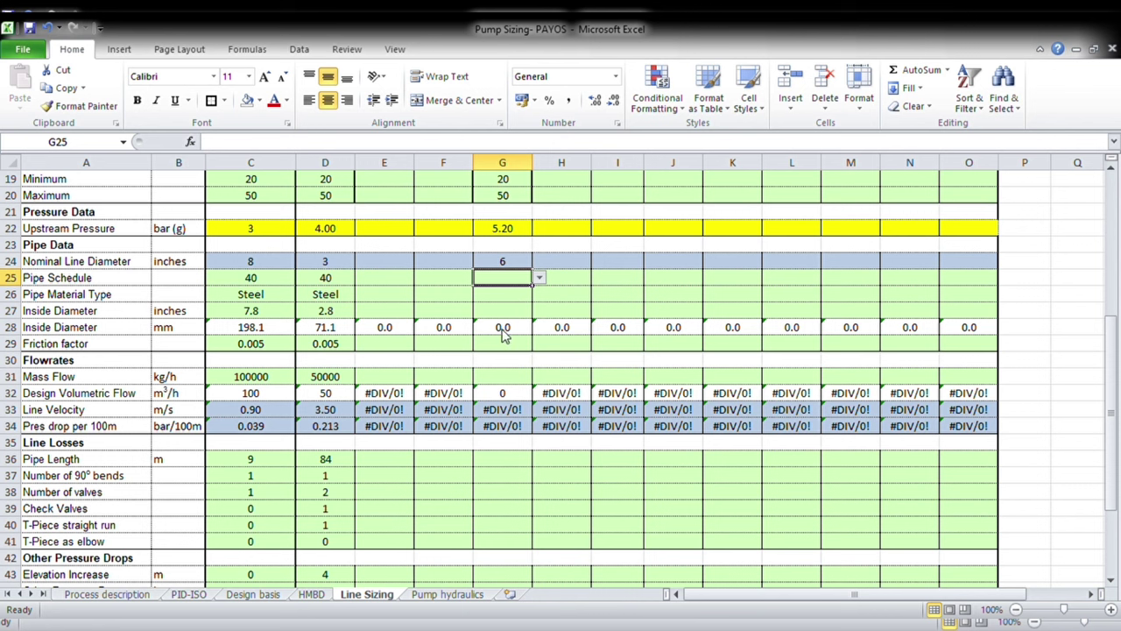
text(40)
key(Return)
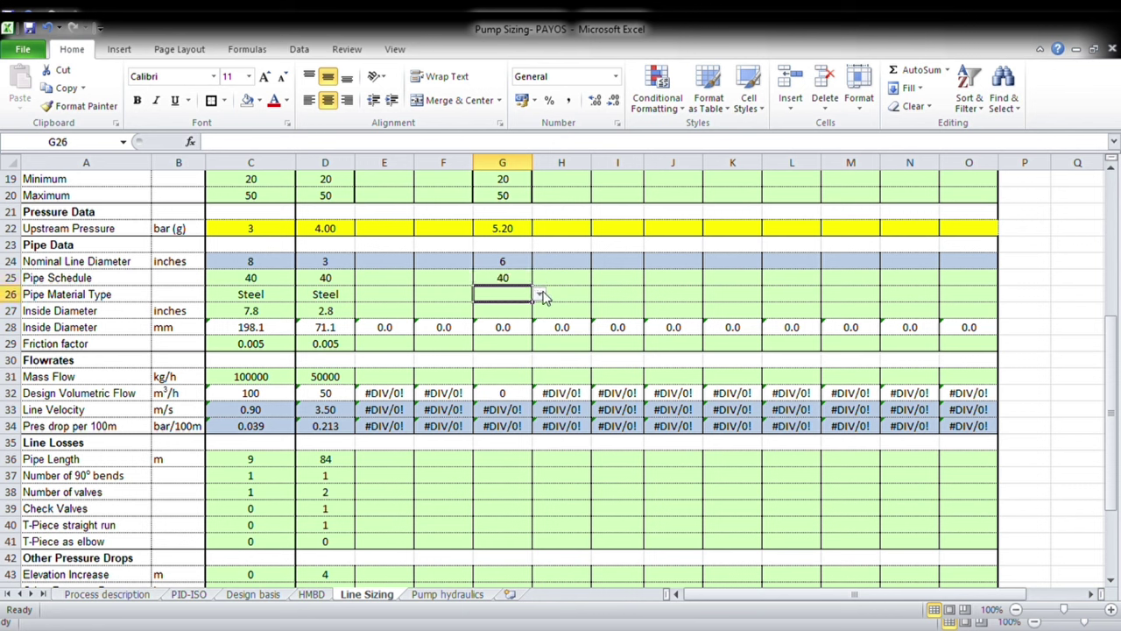
text(Steel)
key(Return)
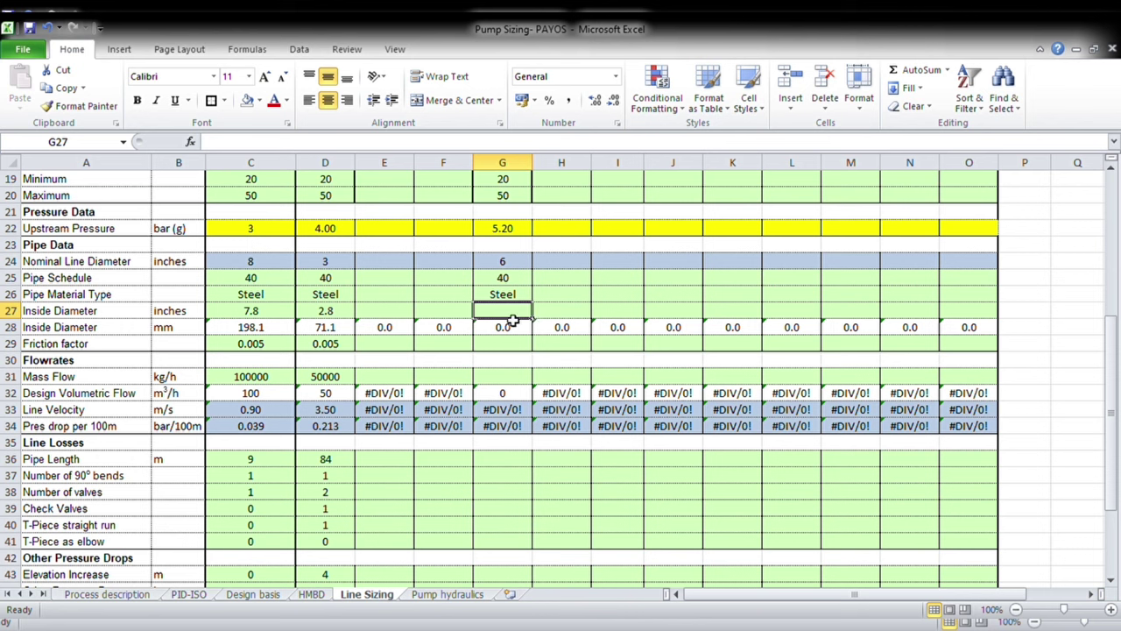
Set the B to Pump line's inside diameter to 5.8 inches and its friction factor to 0.005.
text(5.8)
key(Return)
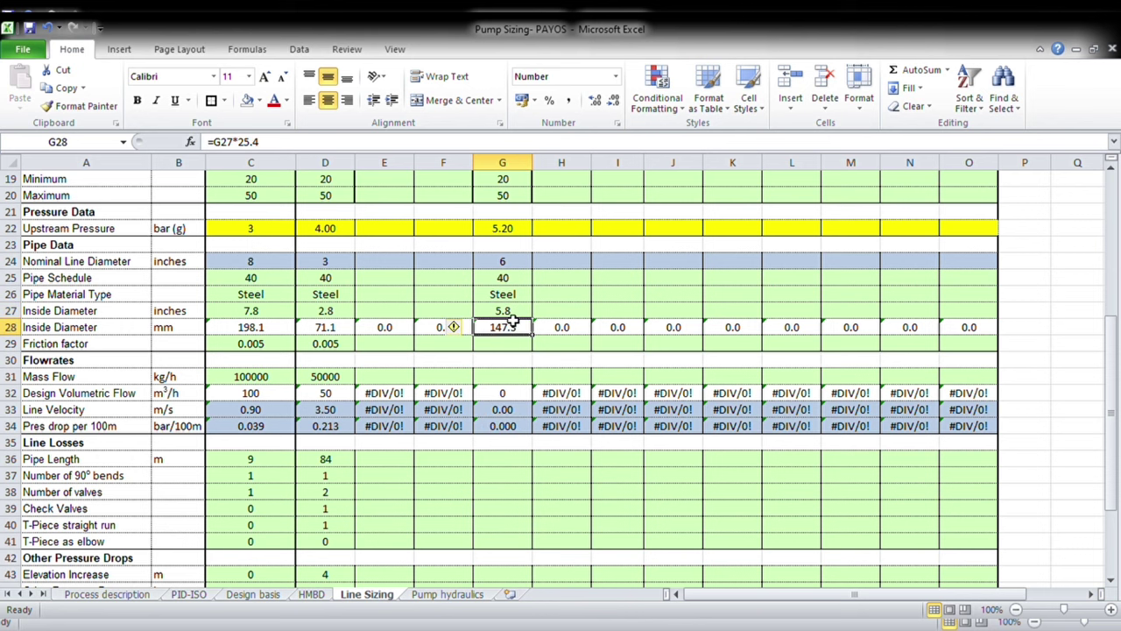
click(508, 350)
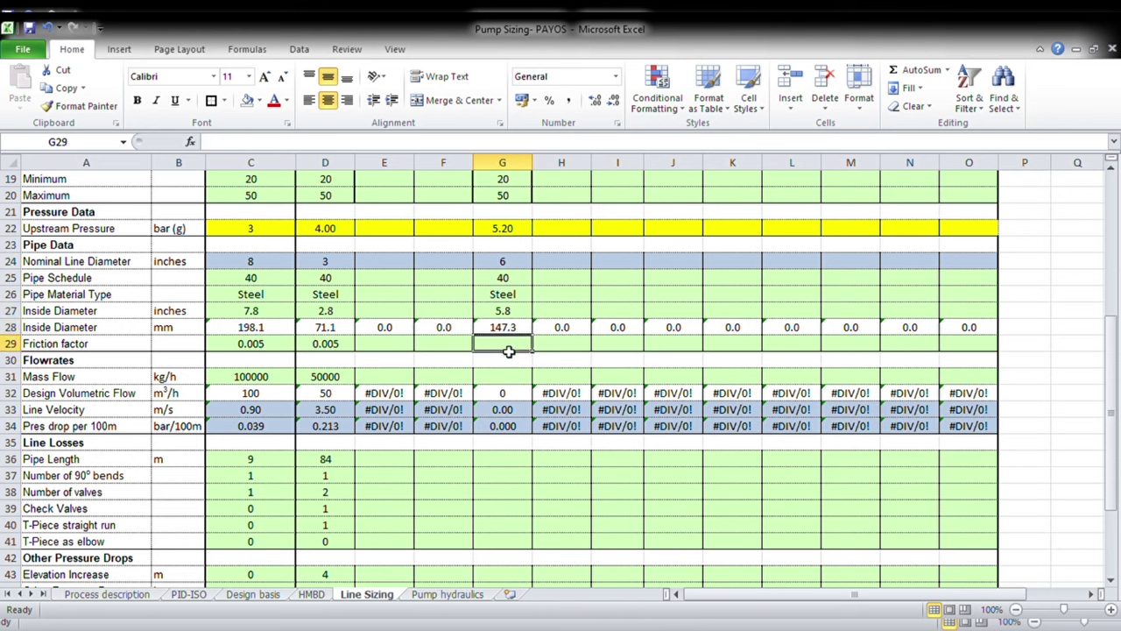
text(0.005)
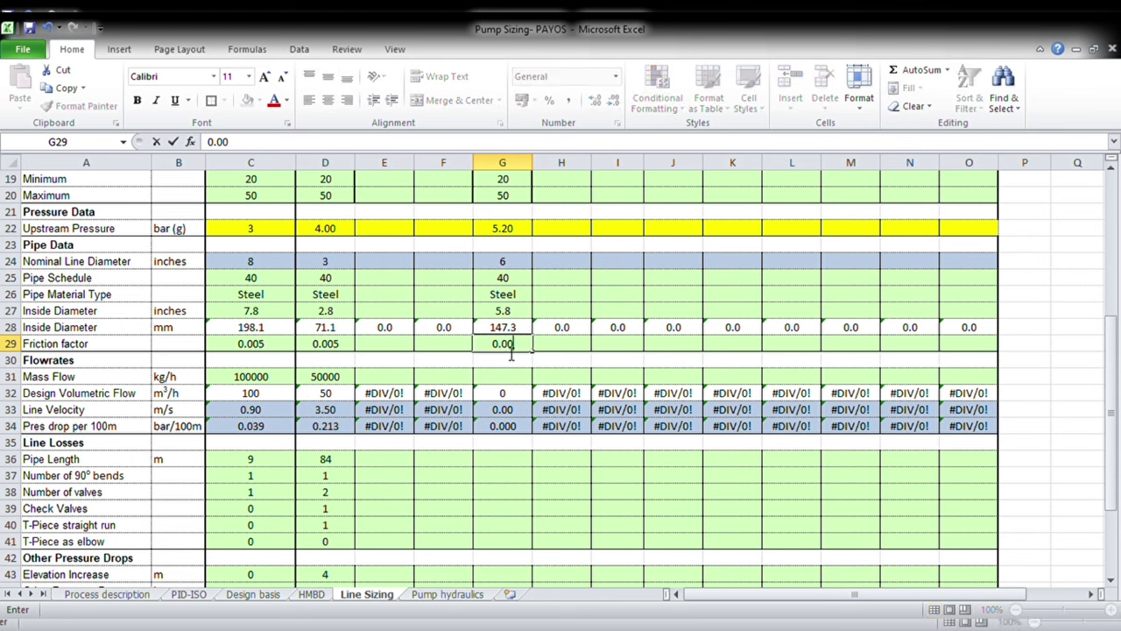
key(Return)
key(Return)
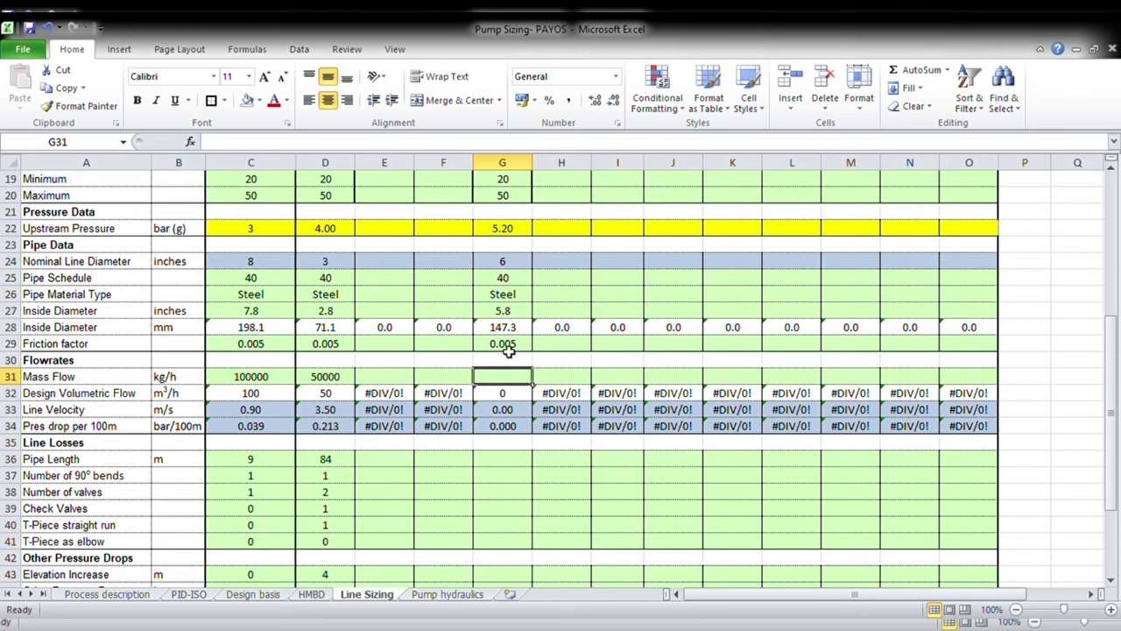
Set the B to Pump line's mass flow to 100000 kg/h.
text(10000)
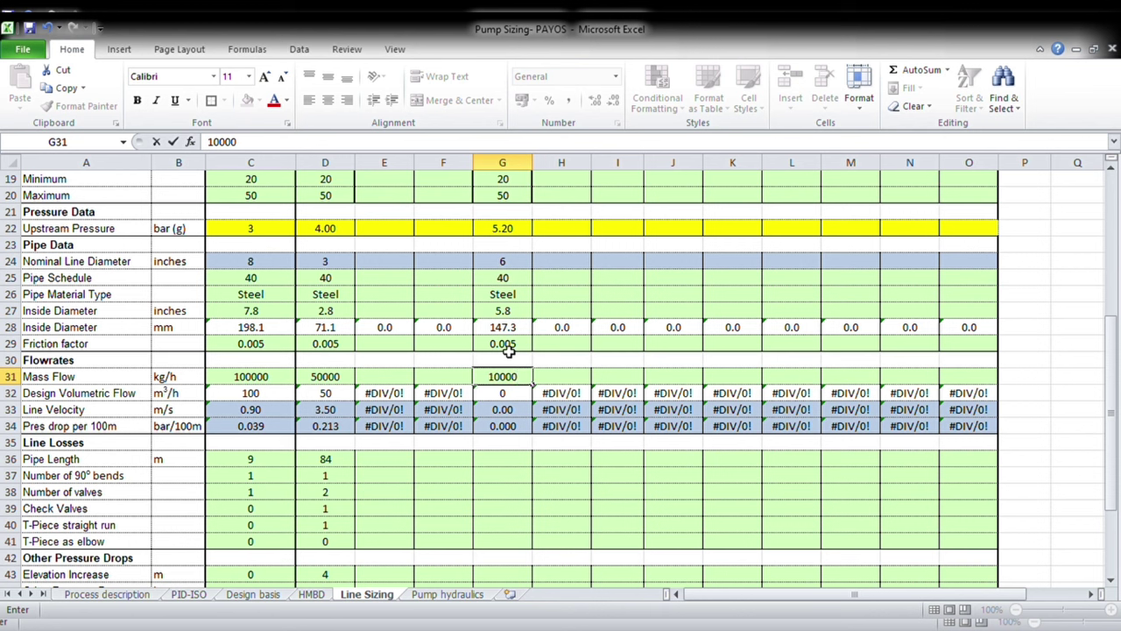
text(0)
key(Return)
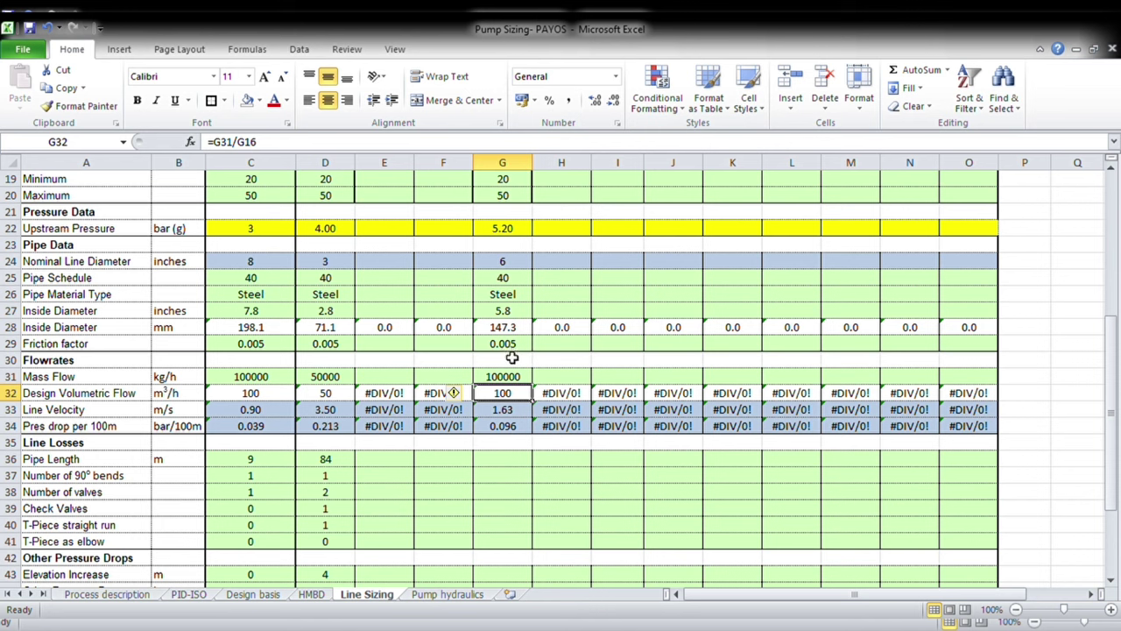
Check the B to Pump line's mass flow against the piping sketch and stream 2's volumetric flow in the HMBD sheet.
click(507, 378)
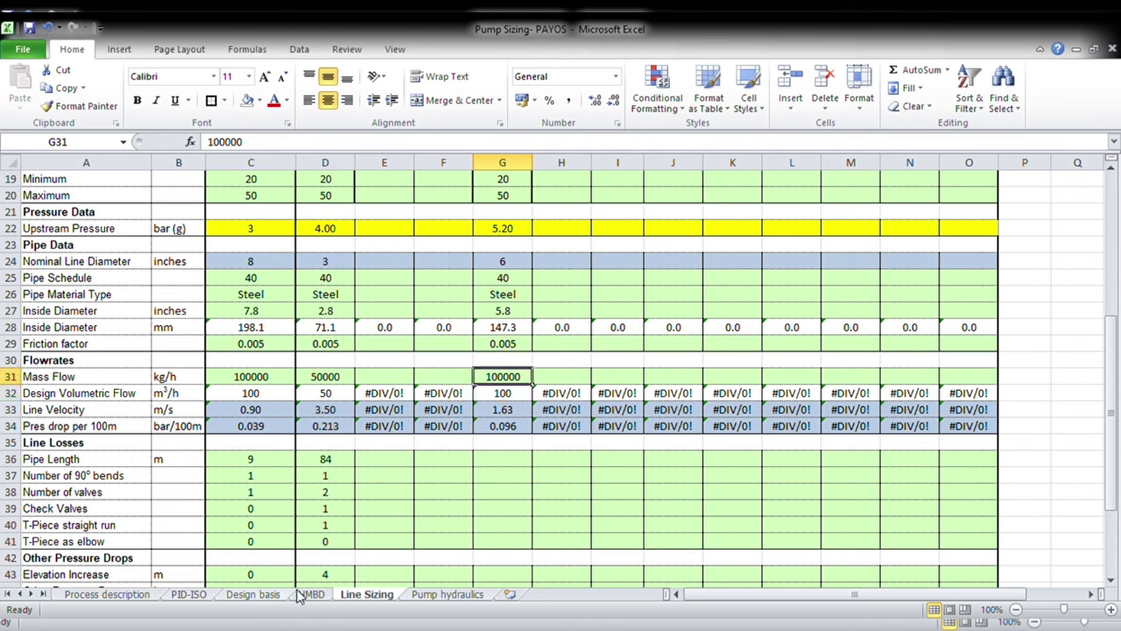
click(195, 596)
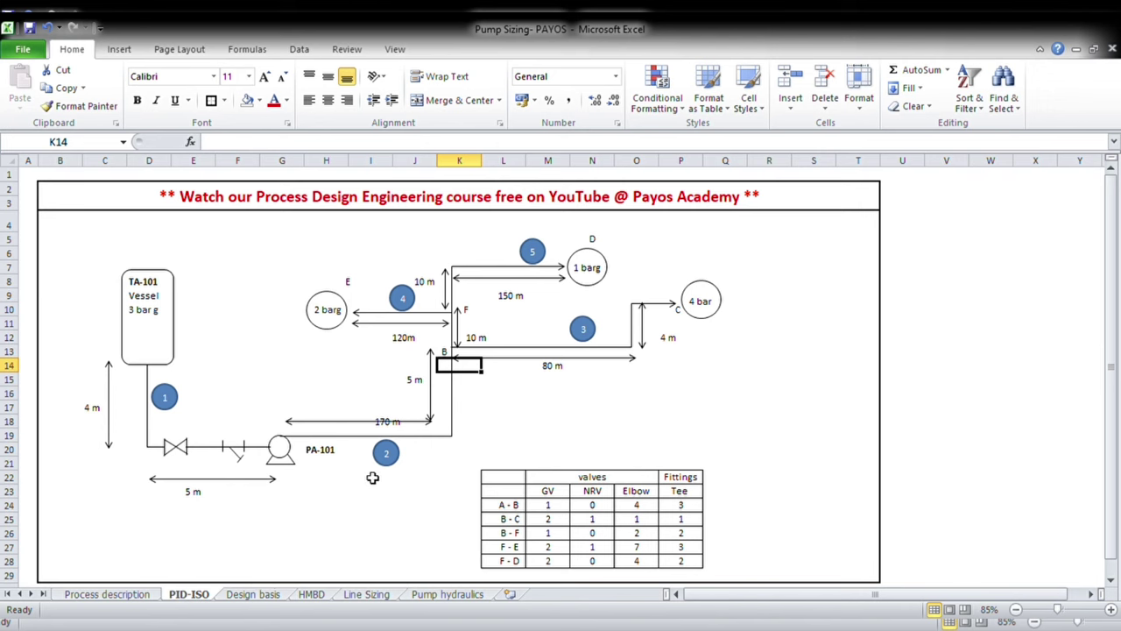
click(312, 595)
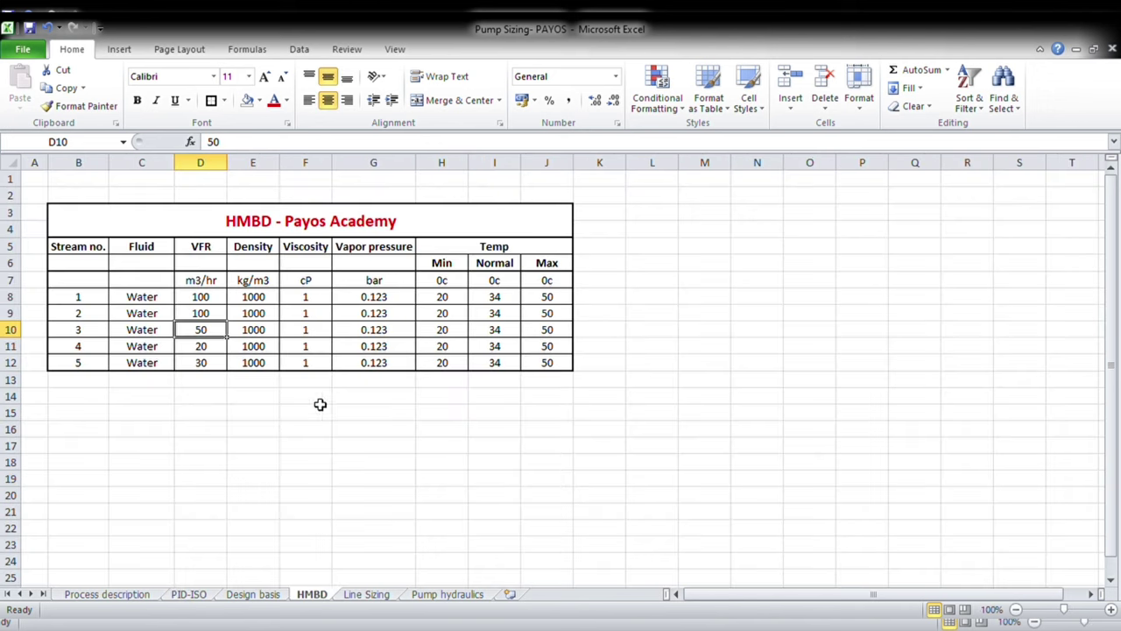
click(17, 313)
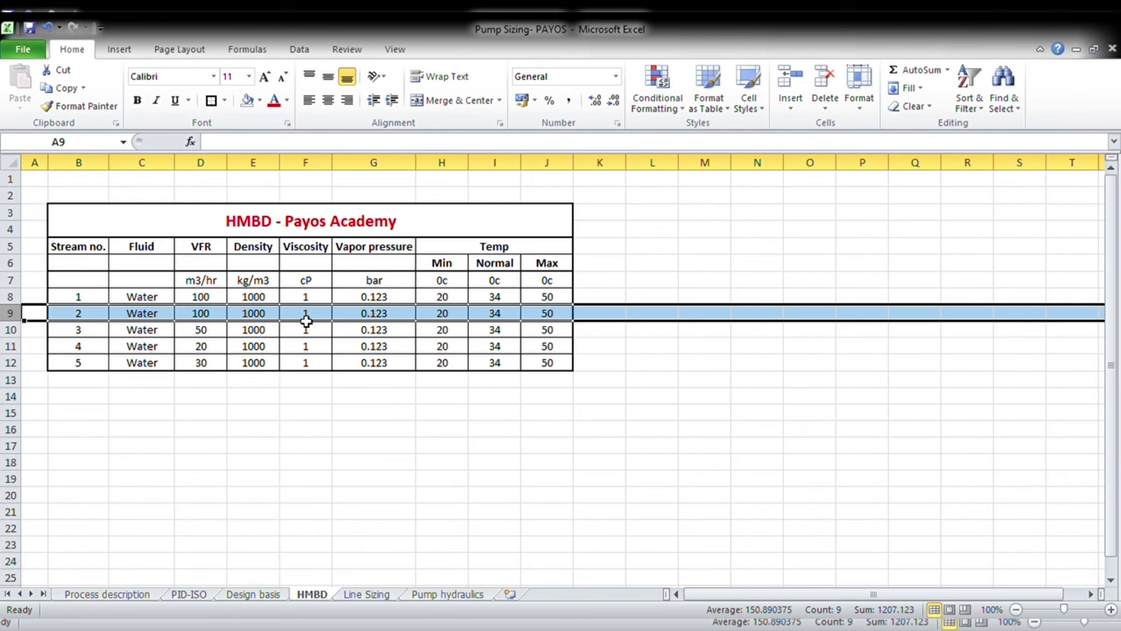
click(225, 318)
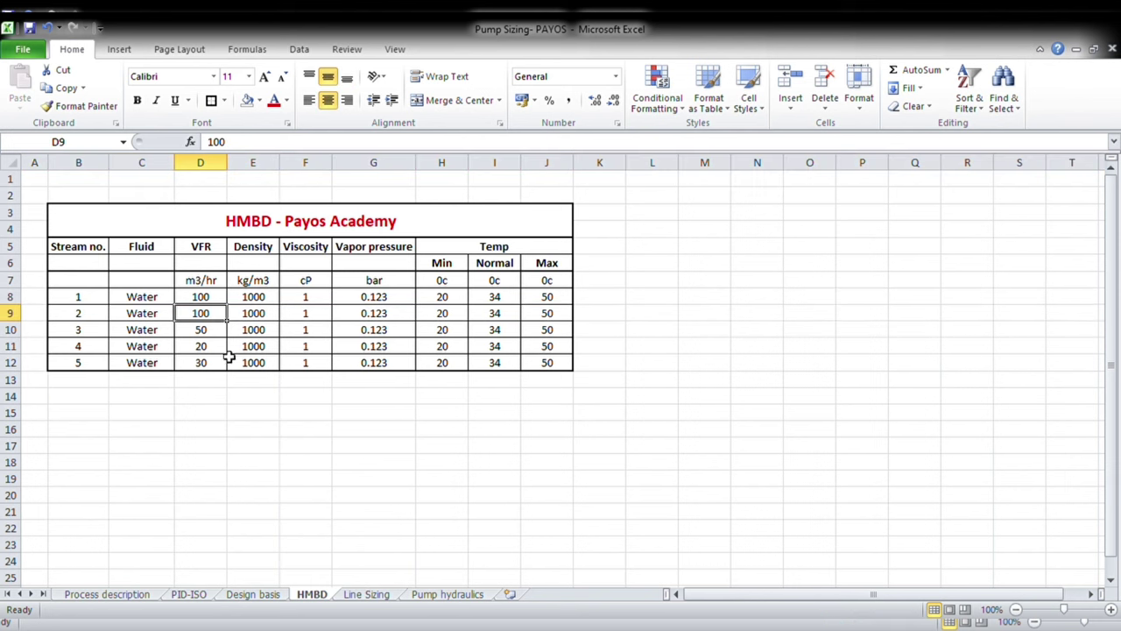
click(445, 595)
click(366, 594)
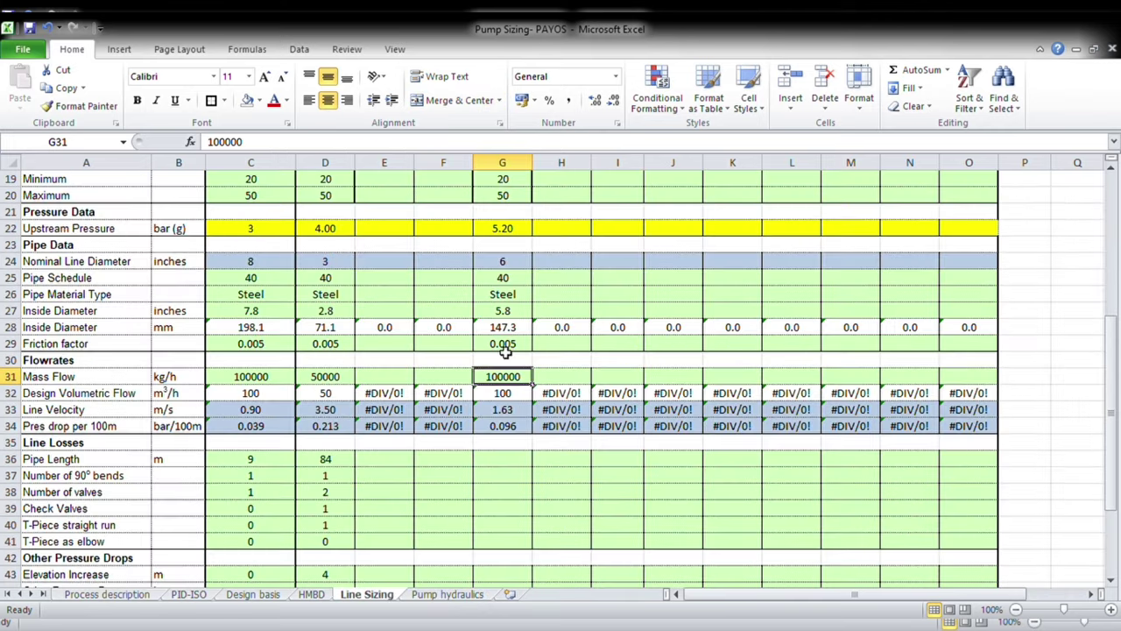
Set the B to Pump line's elevation increase to 0 m and check the Pump hydraulics discharge elevation and the PID-ISO piping sketch.
scroll(488, 456, down, 1)
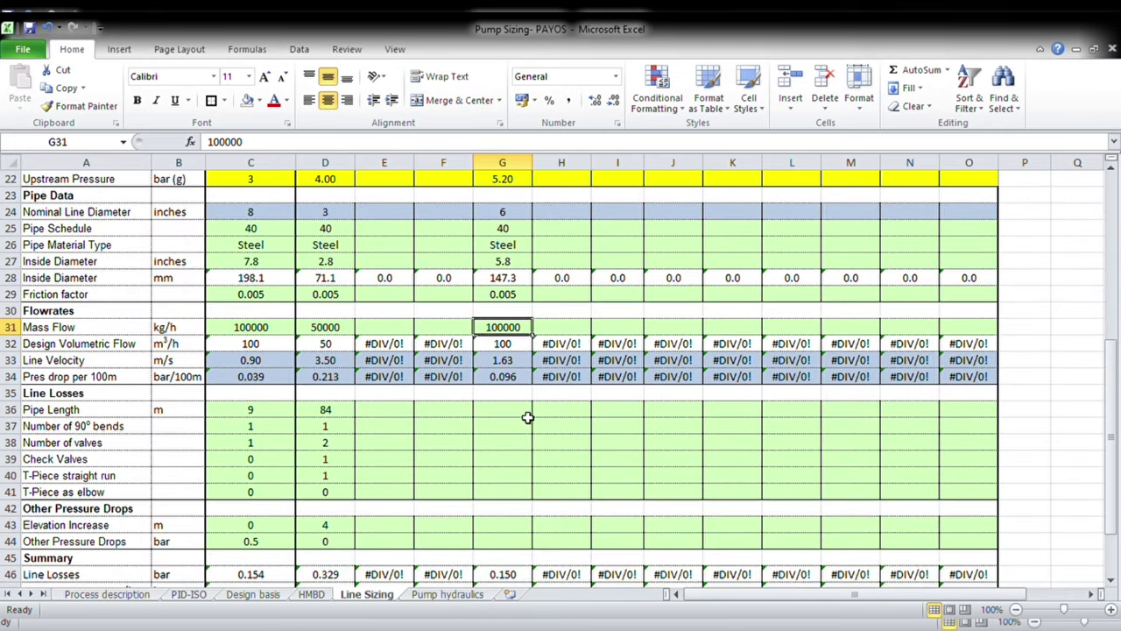
drag(525, 411, 506, 493)
scroll(521, 497, down, 1)
scroll(507, 493, down, 2)
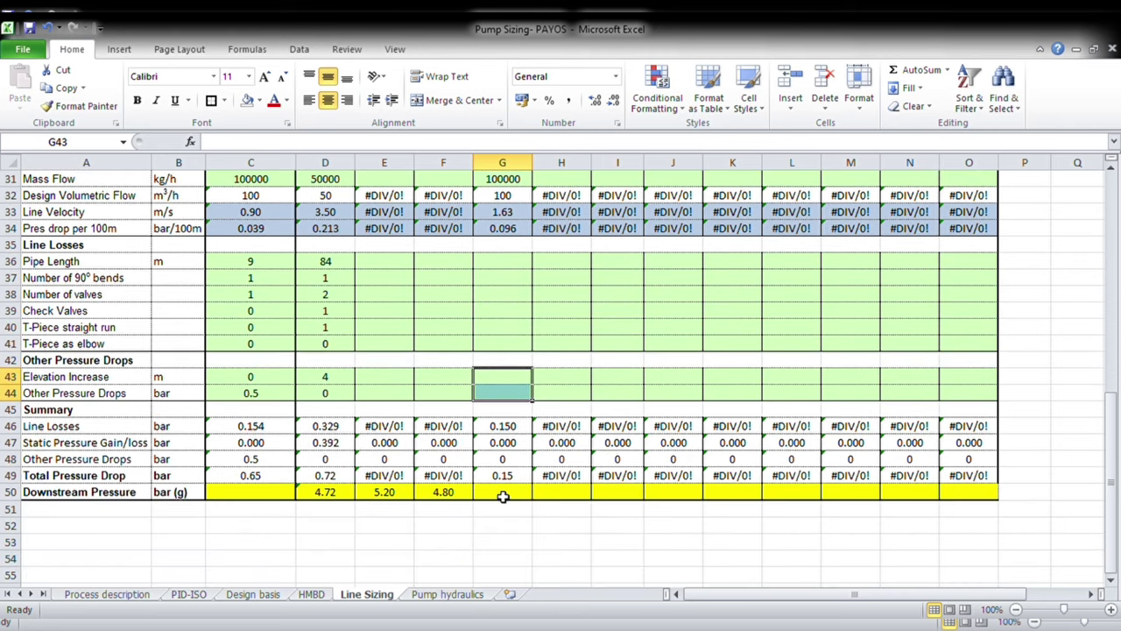
click(332, 376)
click(523, 380)
text(0)
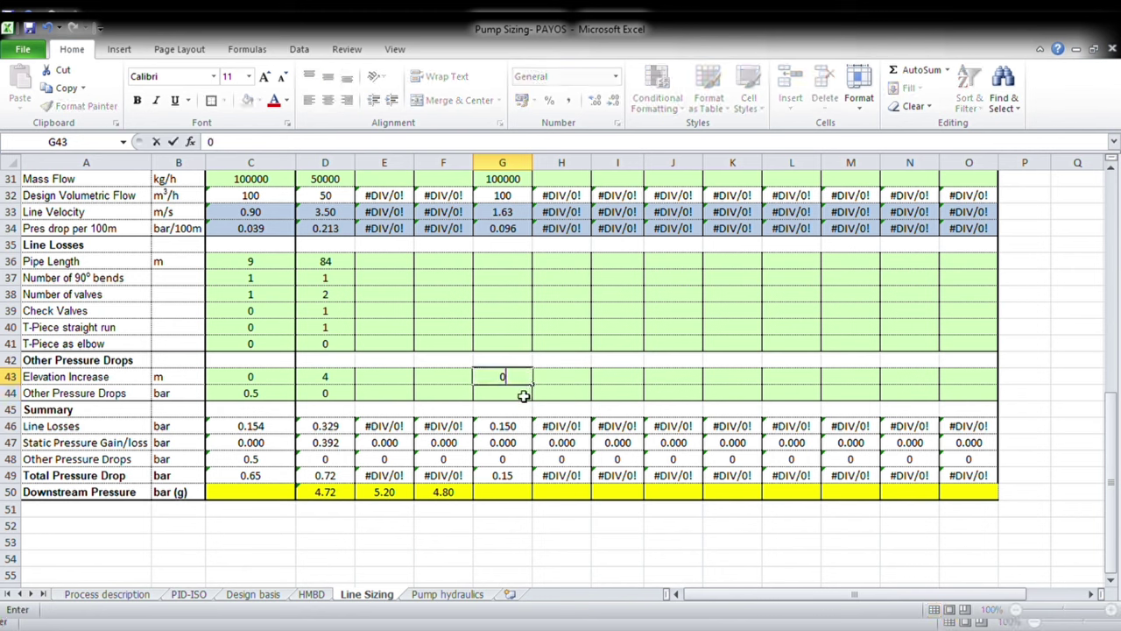
click(438, 594)
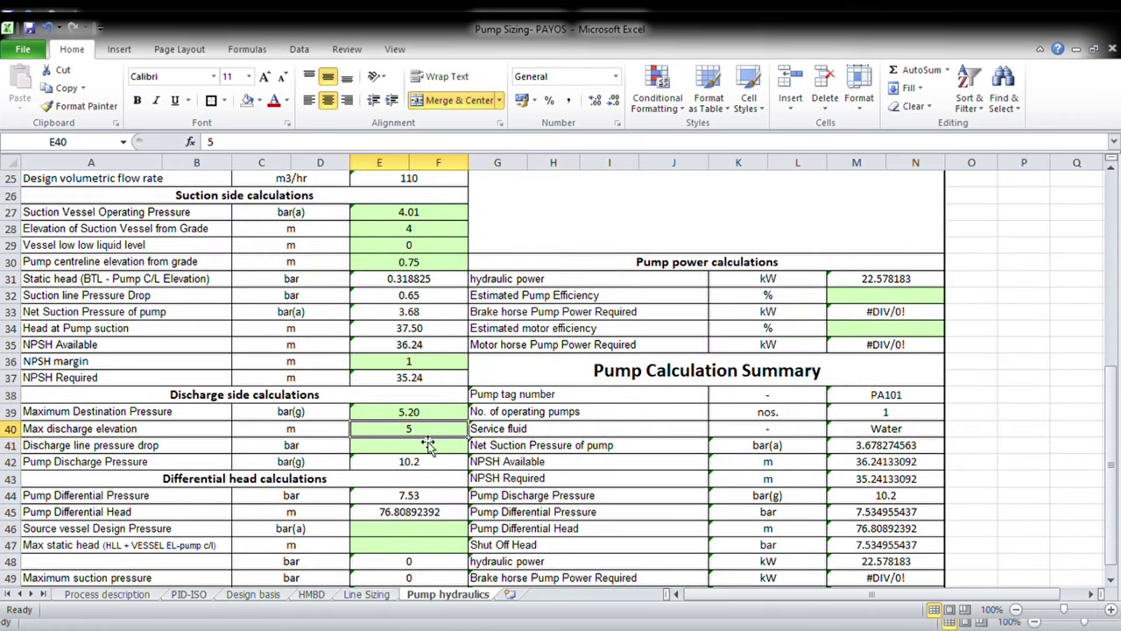
click(255, 595)
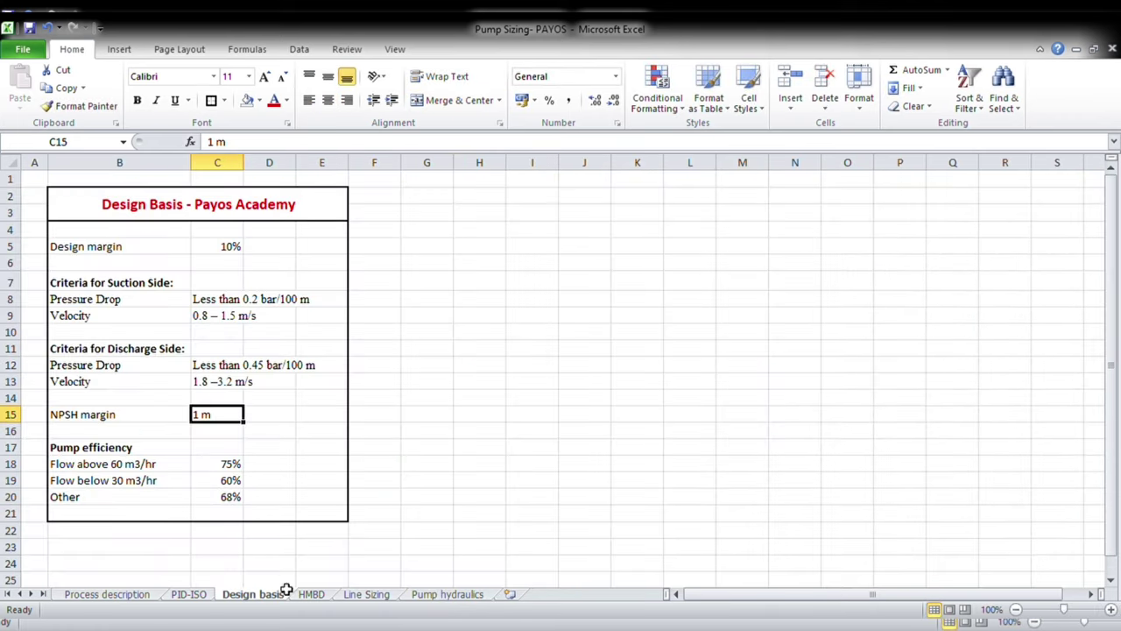
click(188, 594)
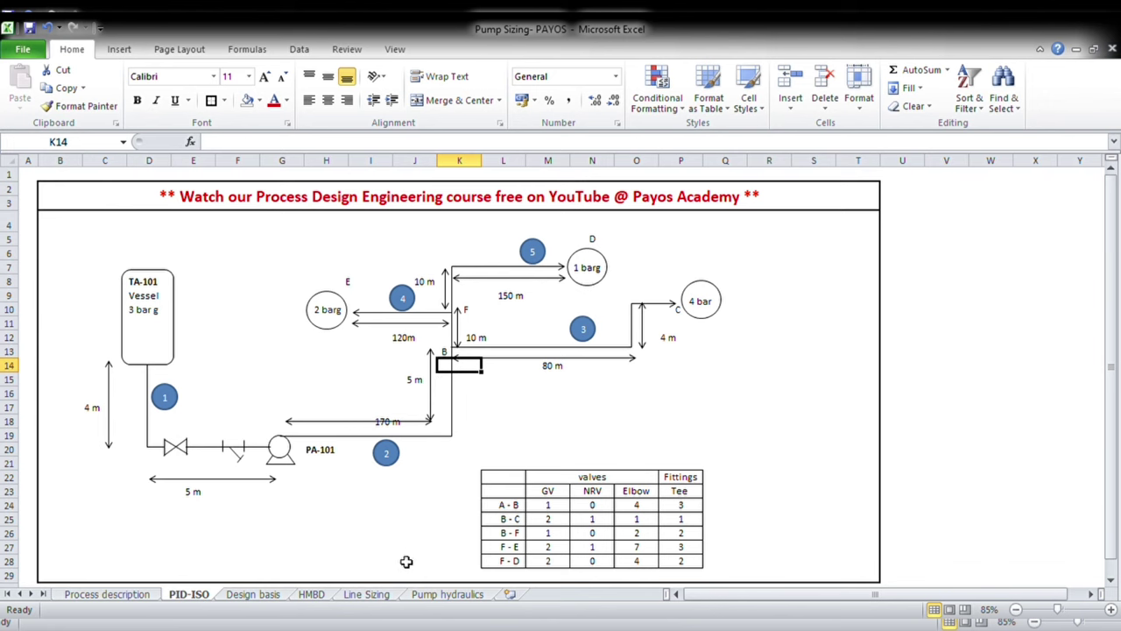
click(368, 594)
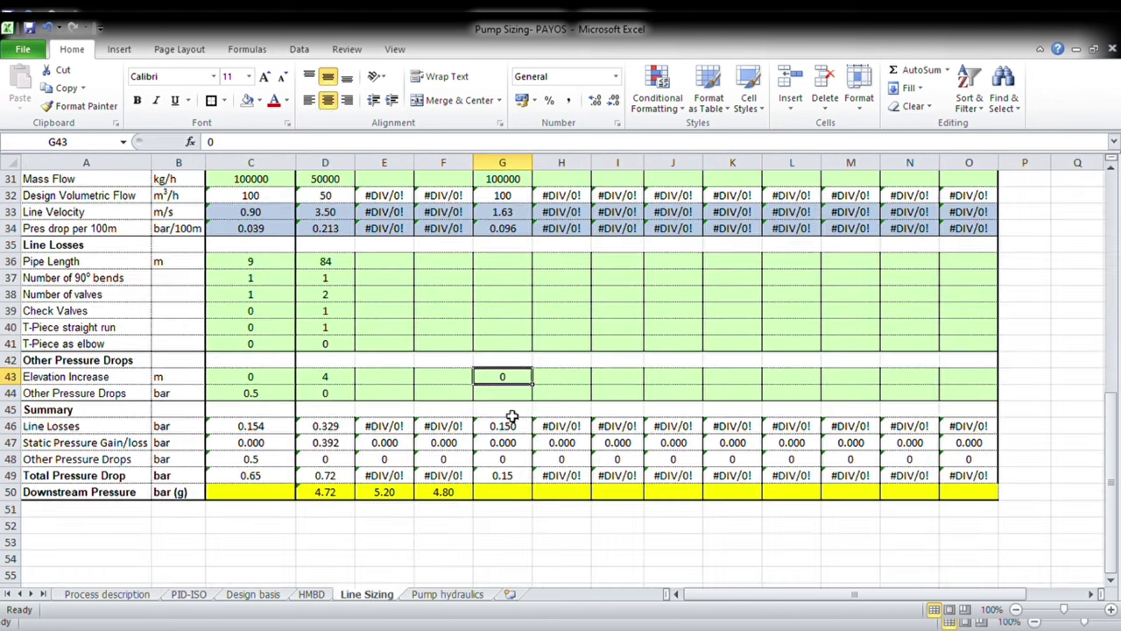
Check the B to Pump line's total pressure drop, then set the discharge line pressure drop in Pump hydraulics to 0.20 bar.
click(507, 478)
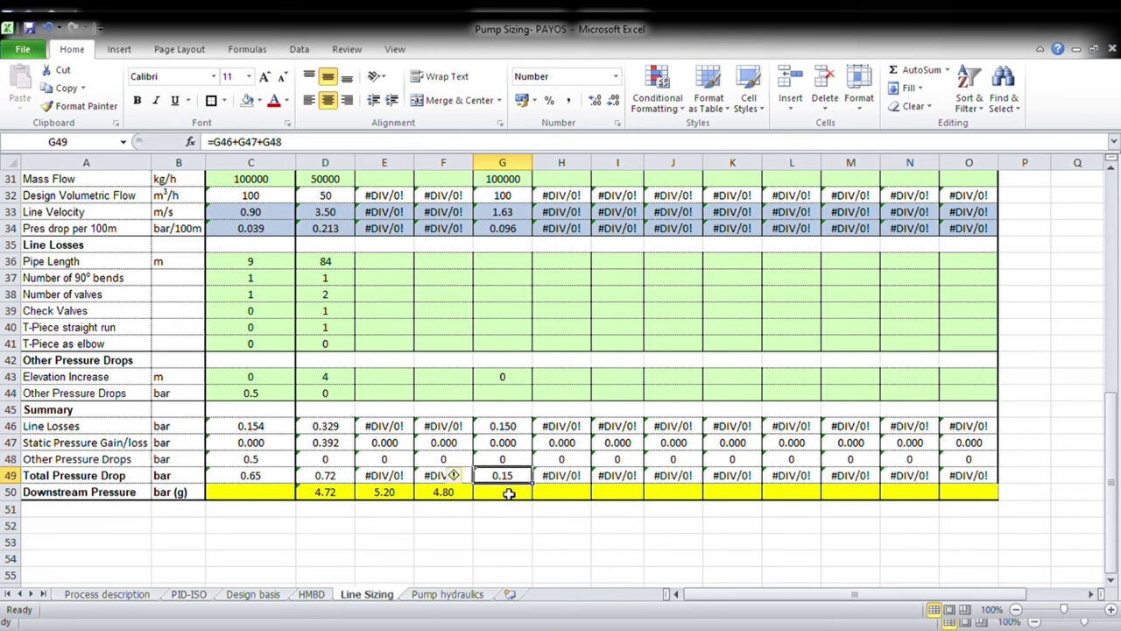
click(456, 595)
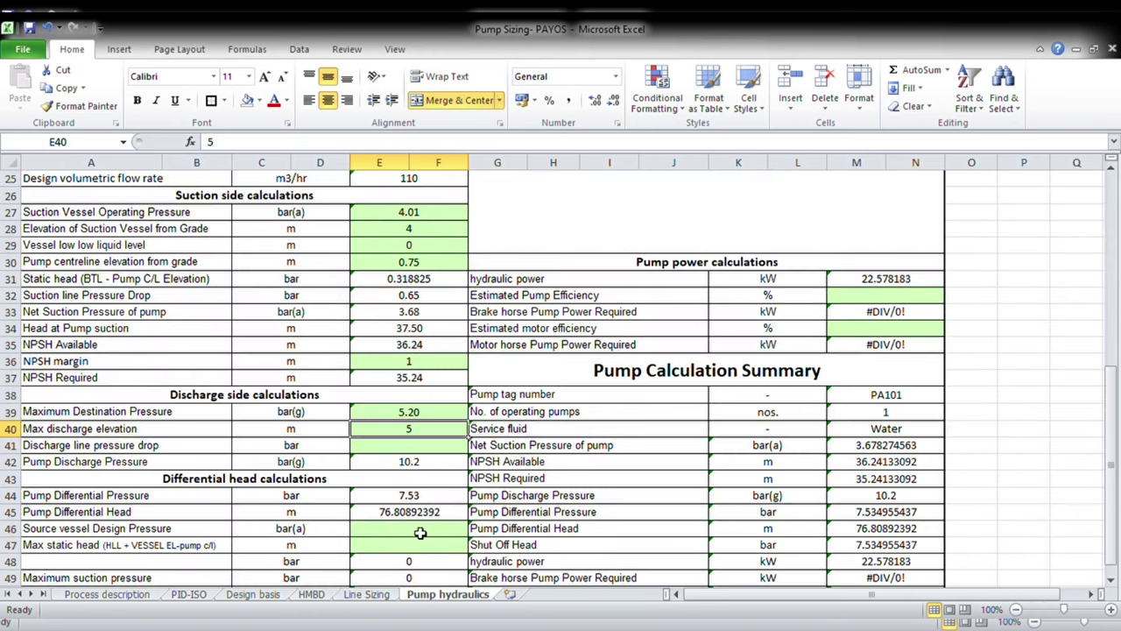
click(429, 447)
text(0)
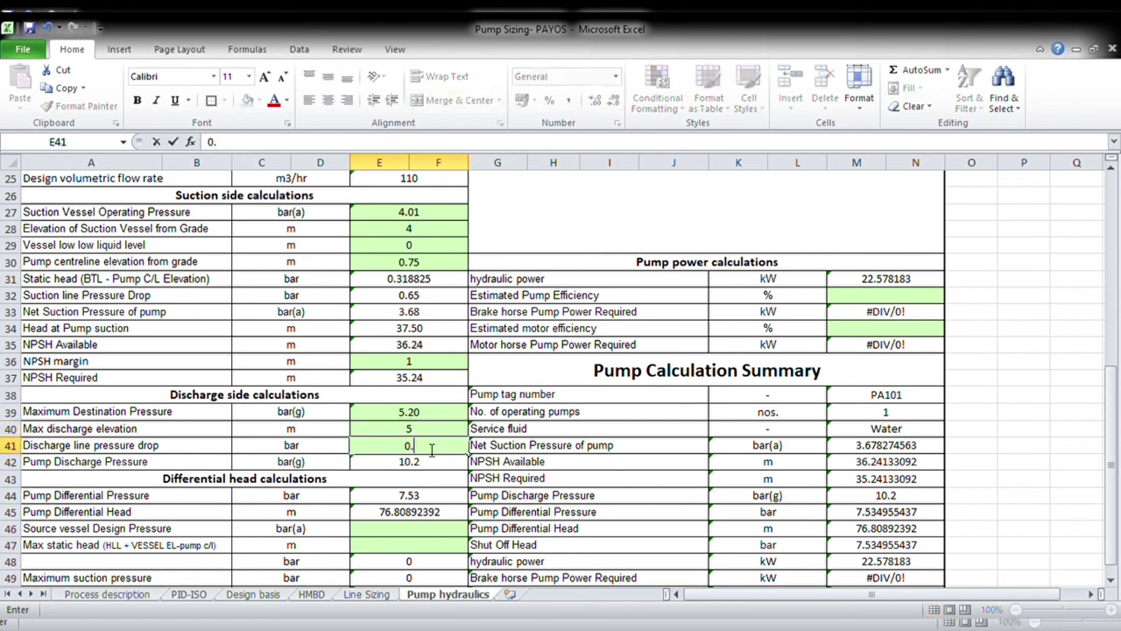
text(.20)
key(Return)
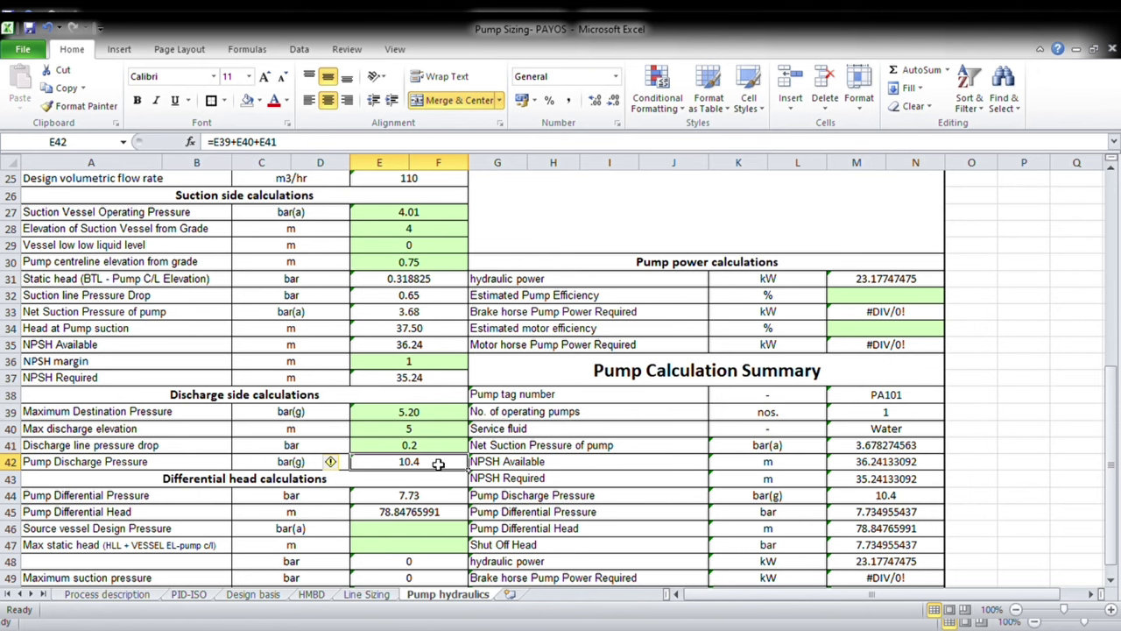
Examine the formulas for pump differential pressure and differential head, and the units of the discharge and net suction pressures.
scroll(438, 463, down, 2)
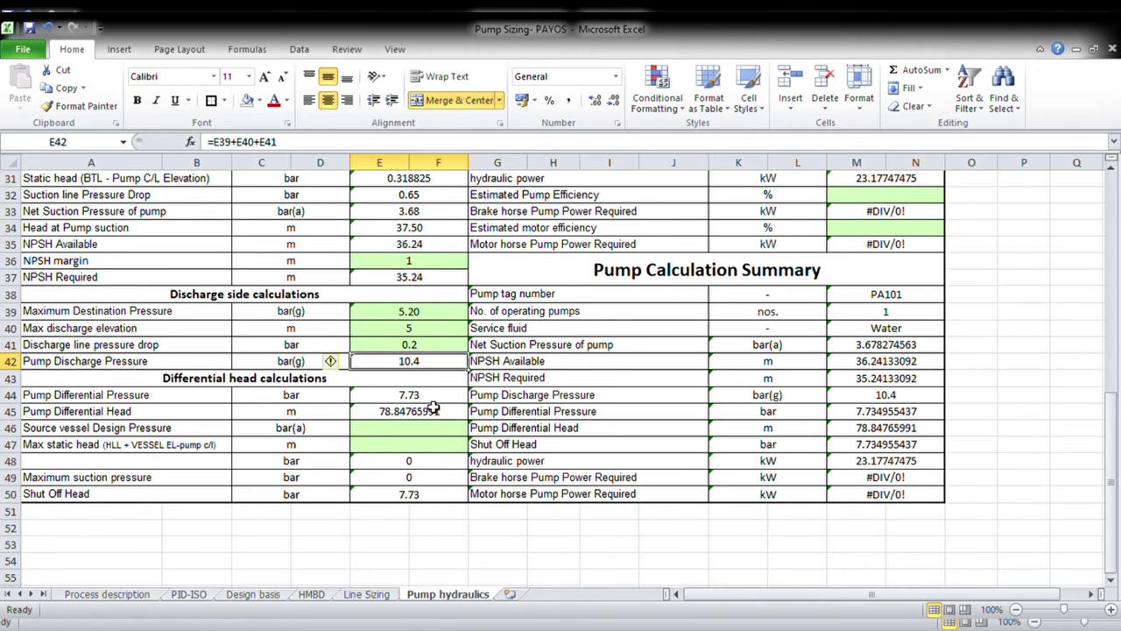
click(435, 401)
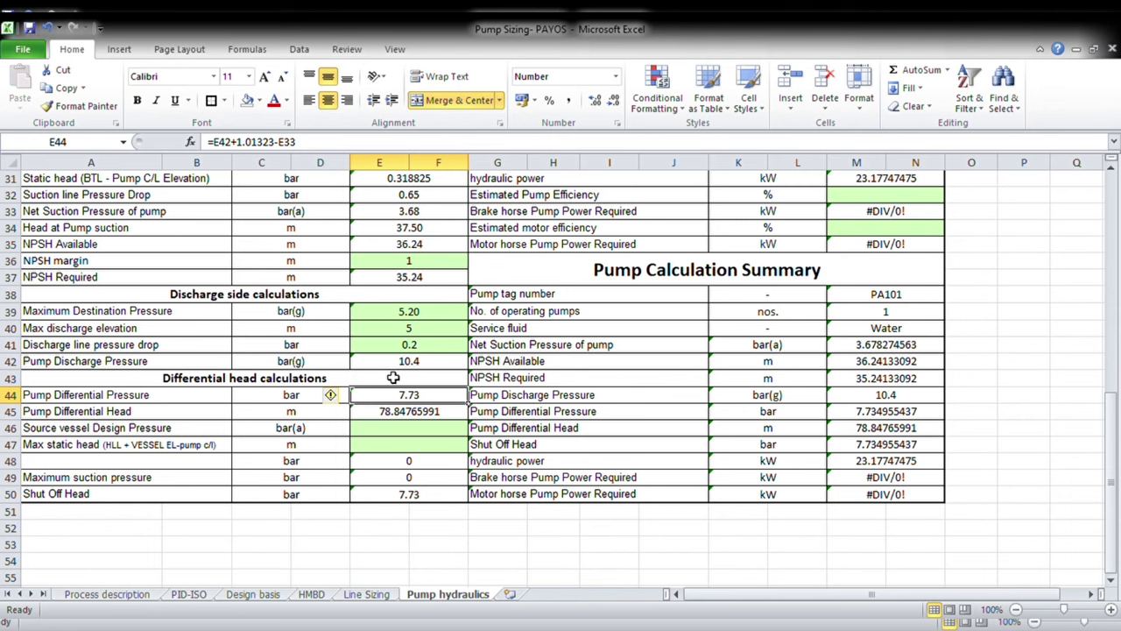
click(332, 367)
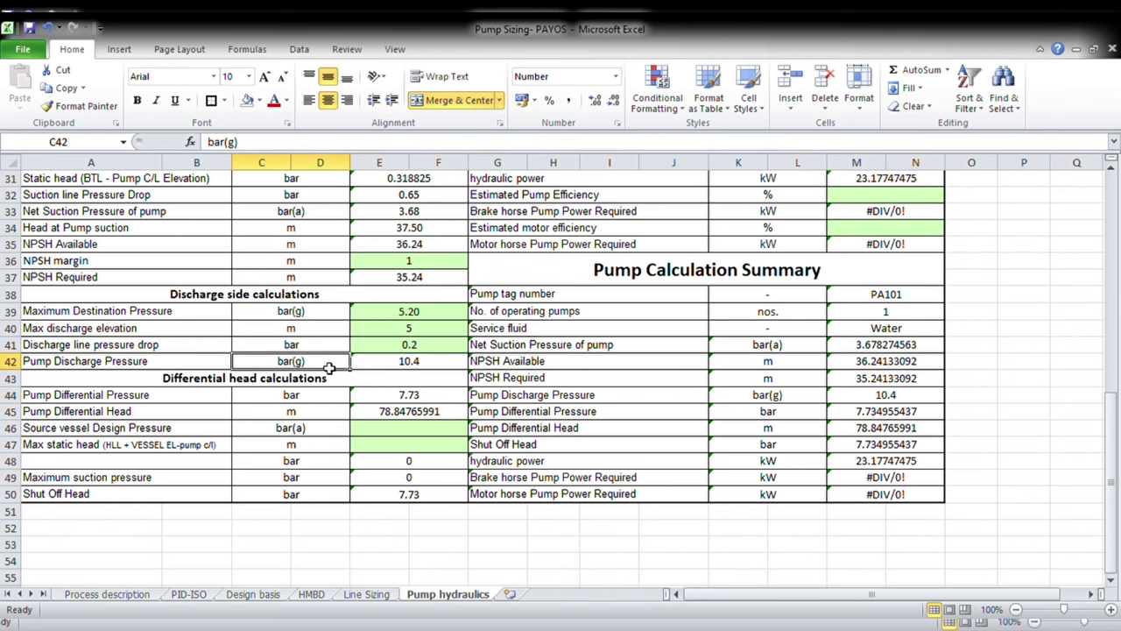
scroll(399, 367, up, 1)
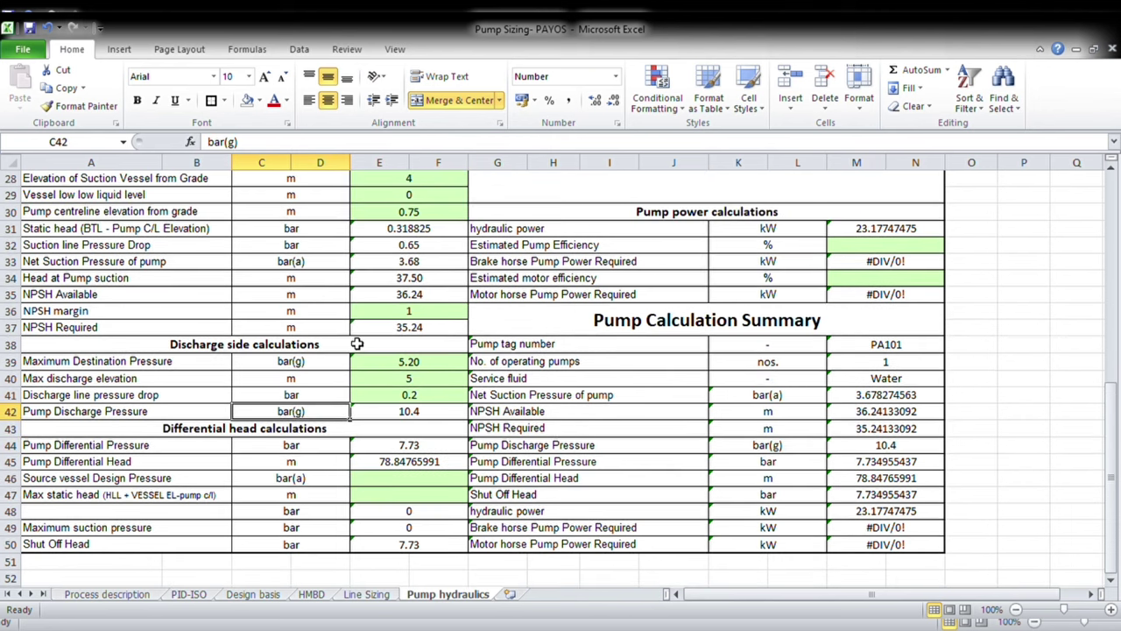
click(299, 268)
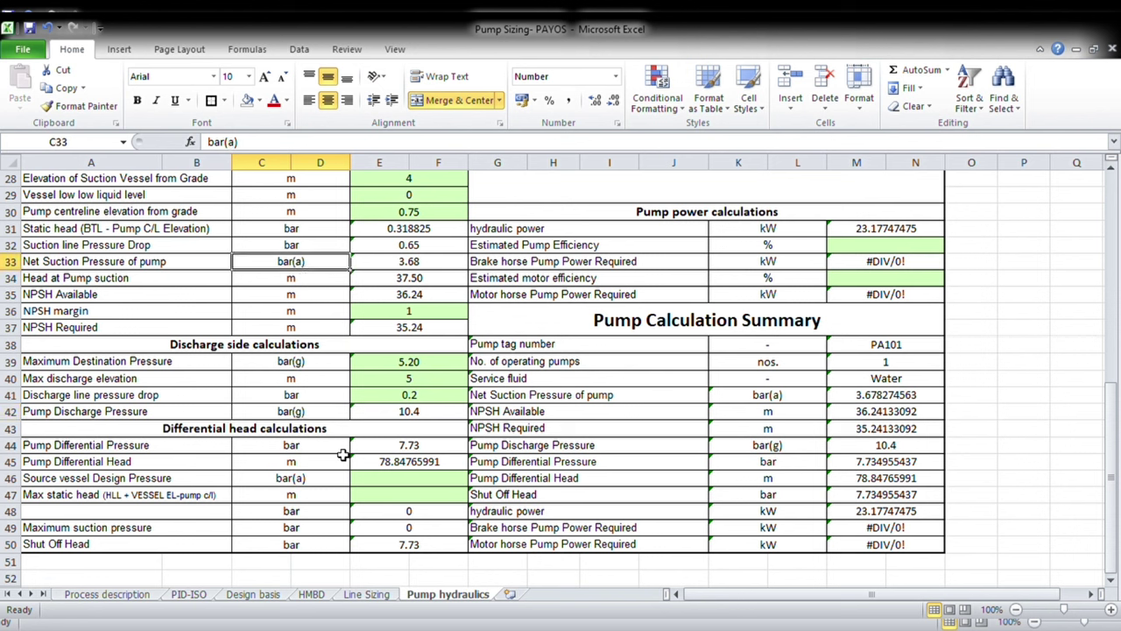
click(408, 446)
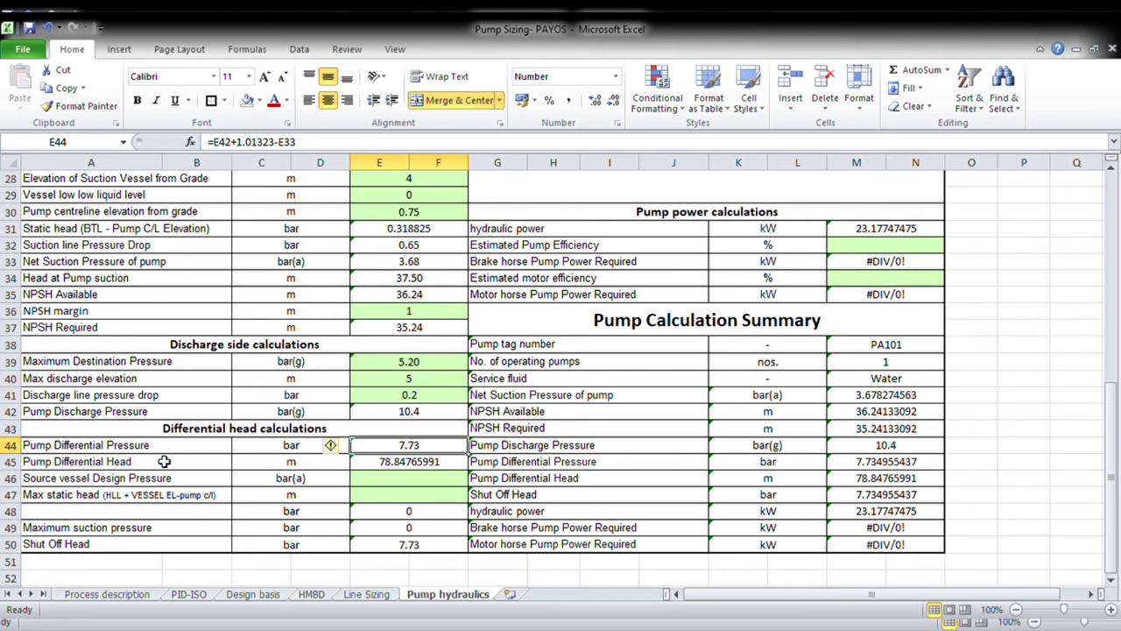
click(408, 466)
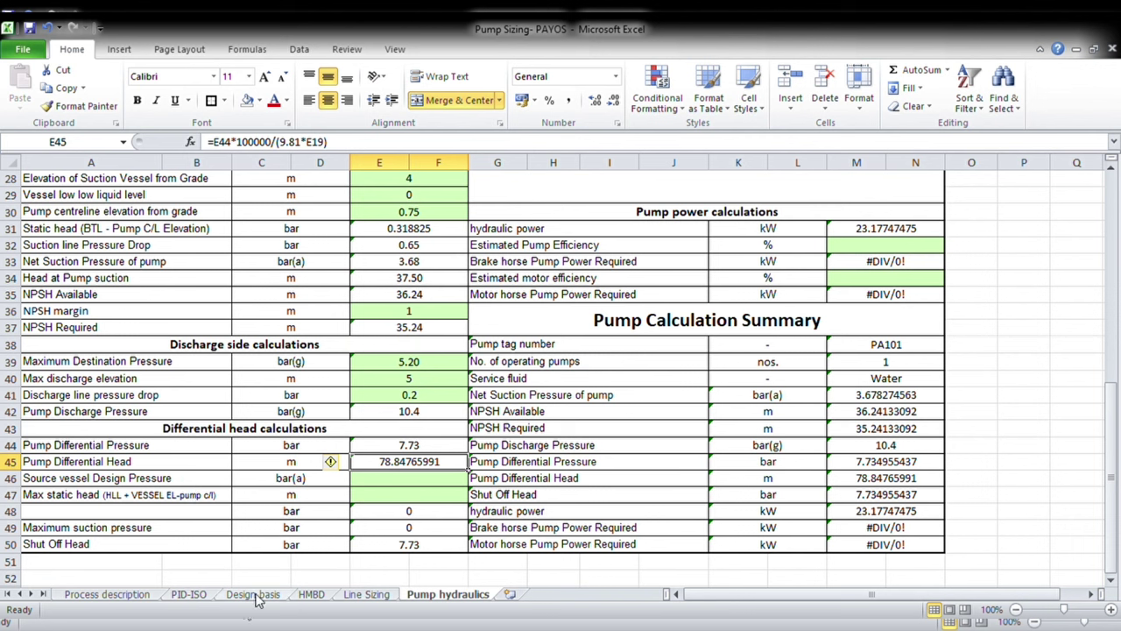
Check vessel TA-101's pressure in the PID-ISO sketch, then enter =3*1.2 as the source vessel design pressure in Pump hydraulics.
click(188, 595)
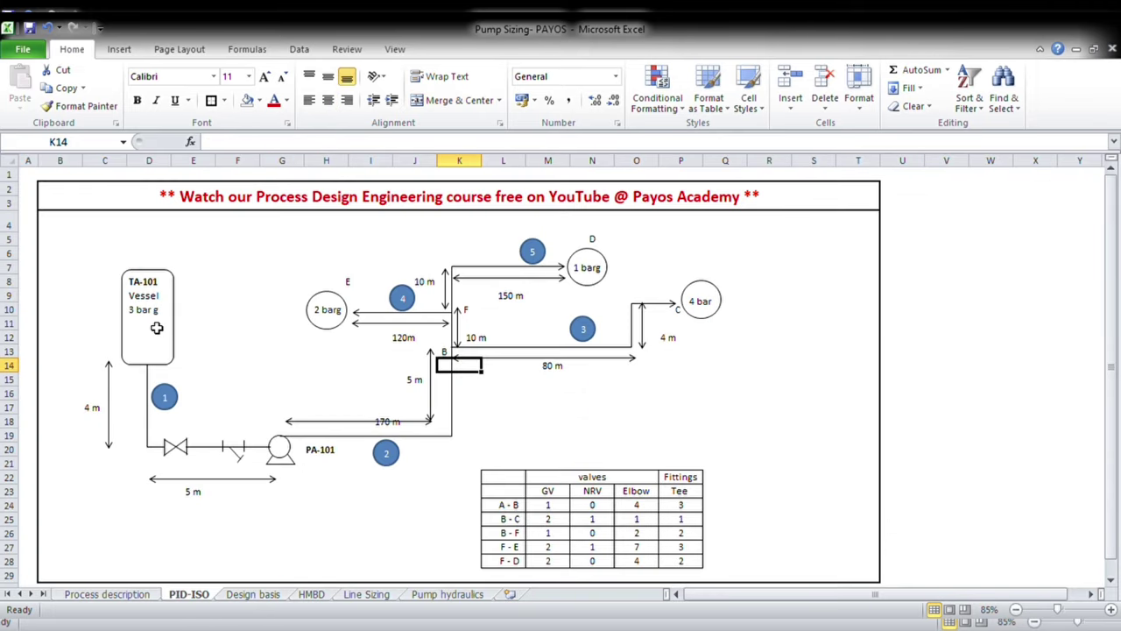
click(435, 596)
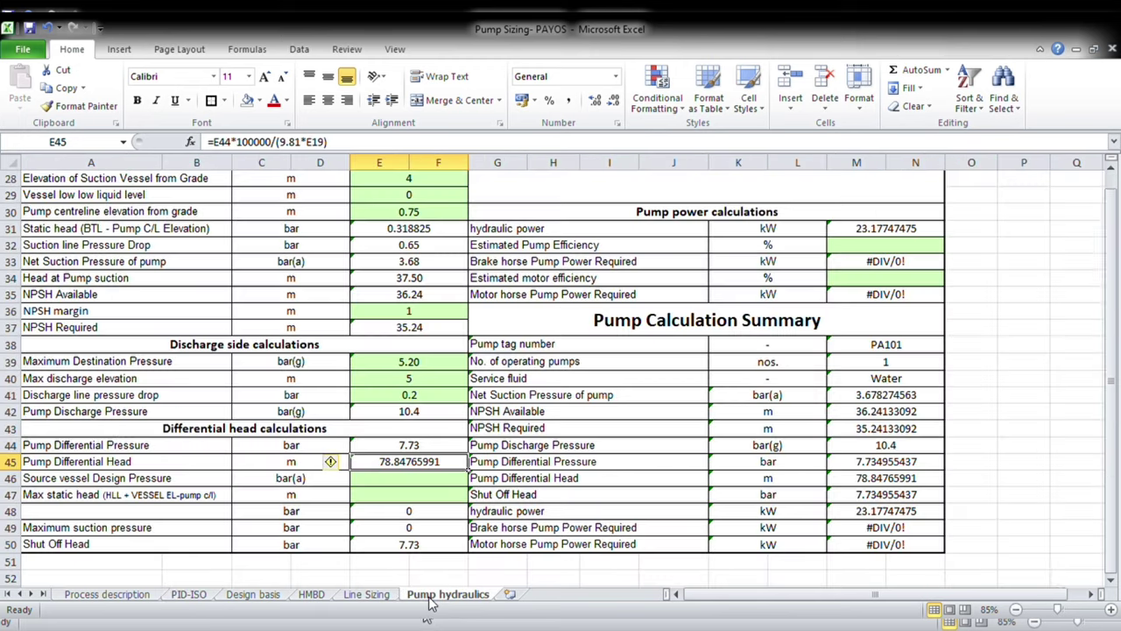
click(425, 485)
text(=3)
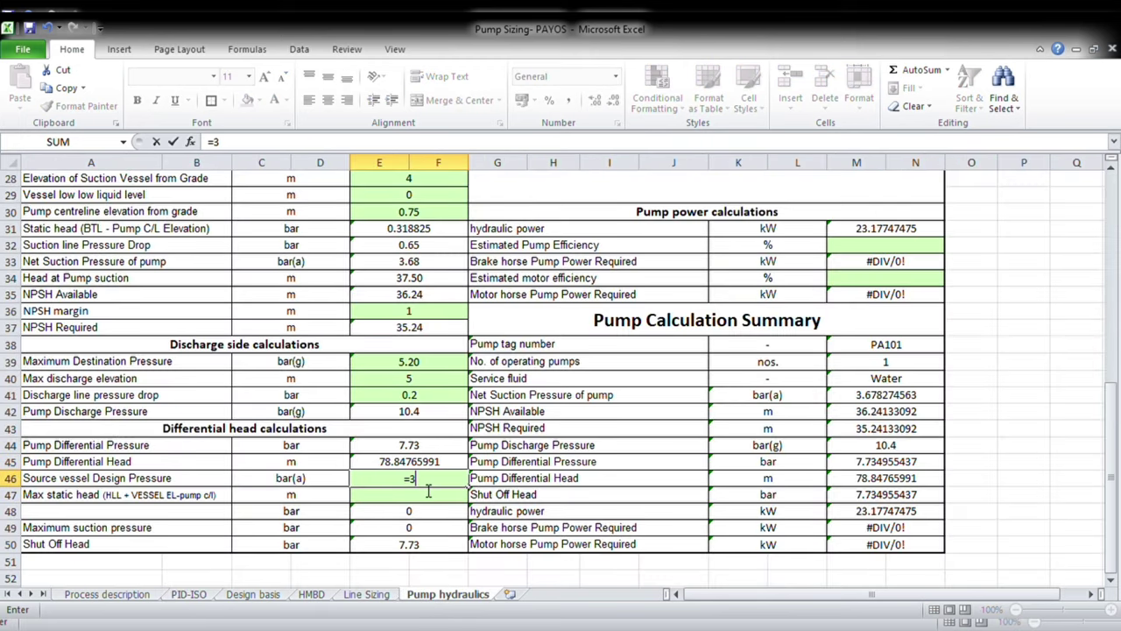
text(*1.2)
key(Return)
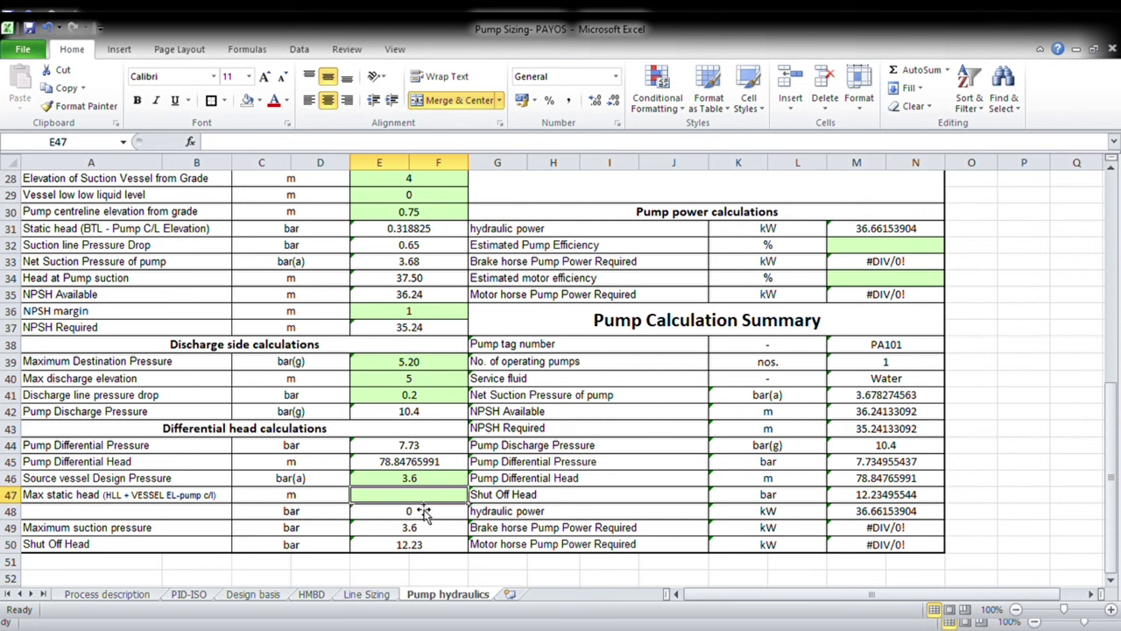
Set the max static head to 4 m and check the formulas for maximum suction pressure and shut off head.
text(4)
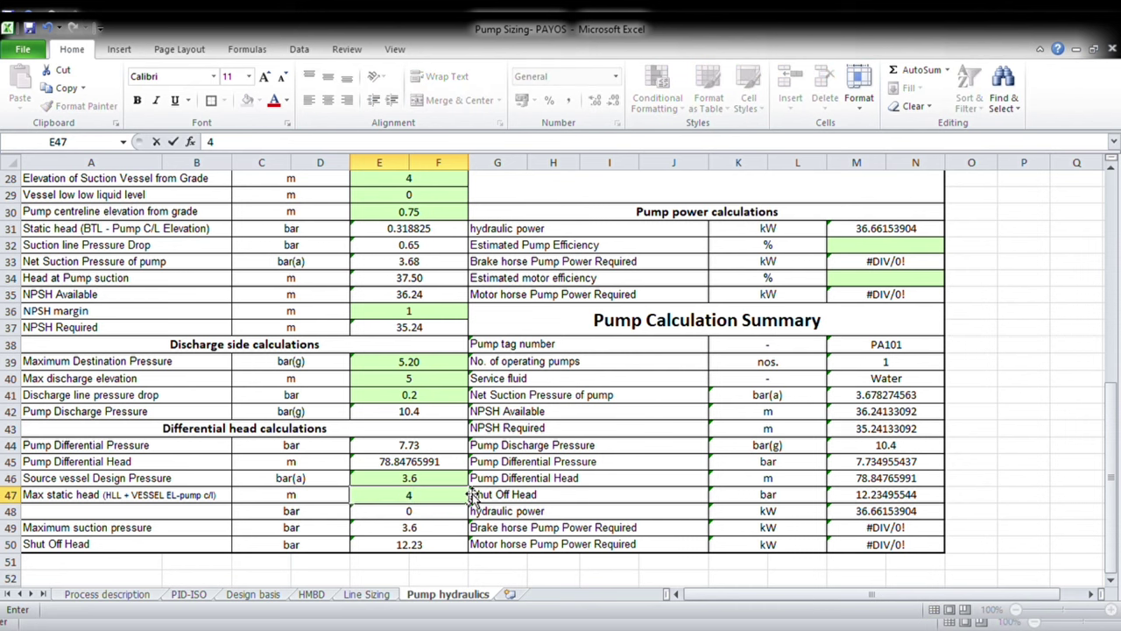
key(Return)
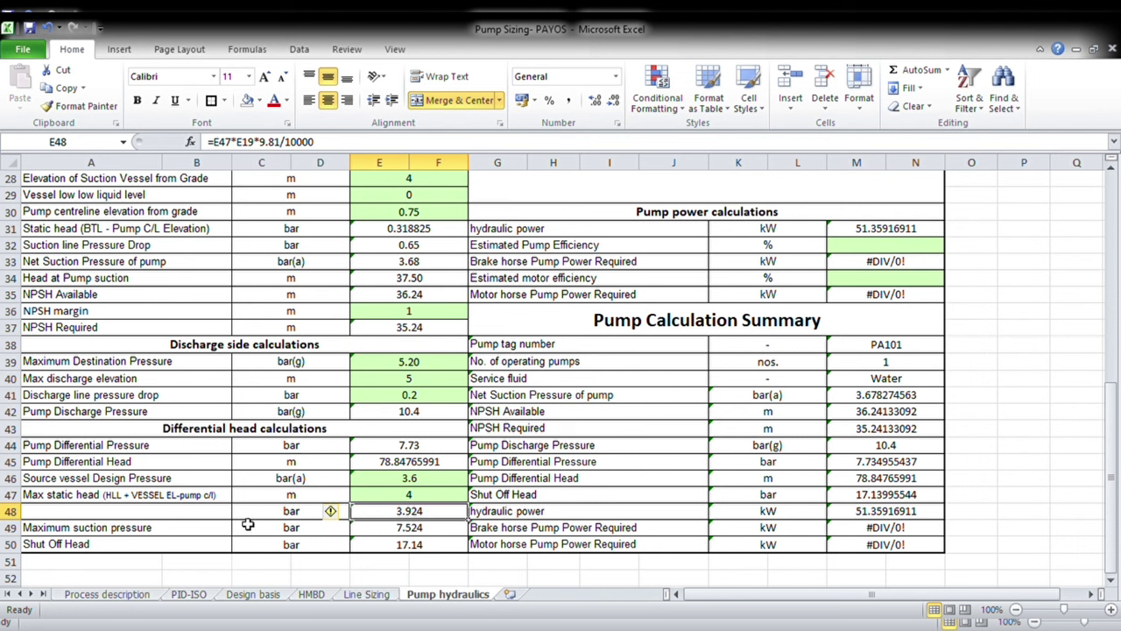
click(451, 534)
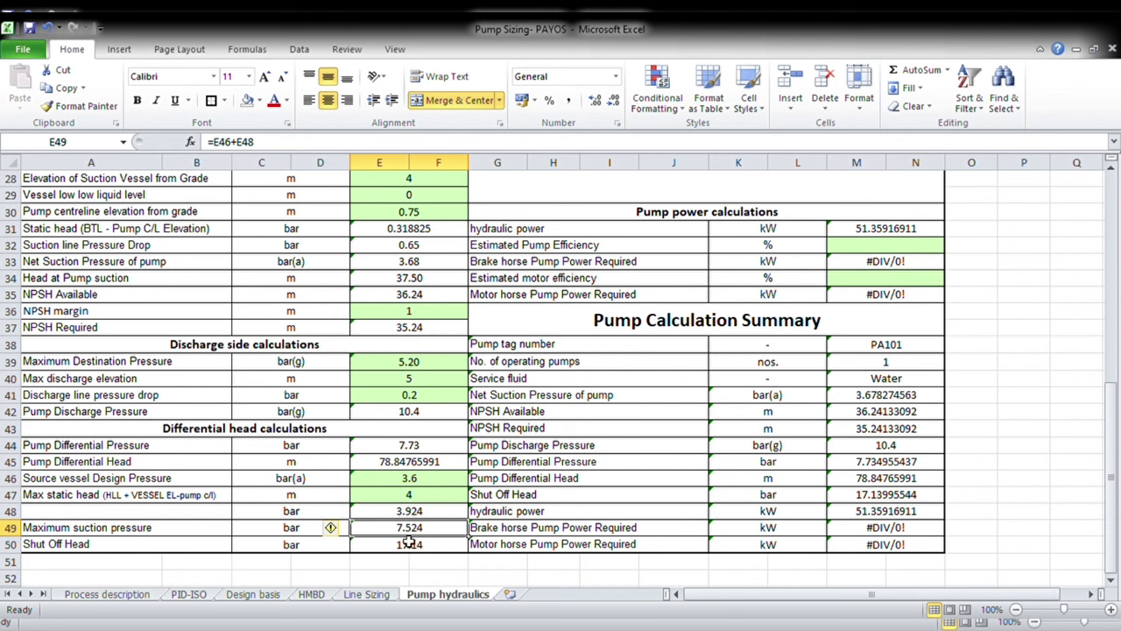
click(420, 548)
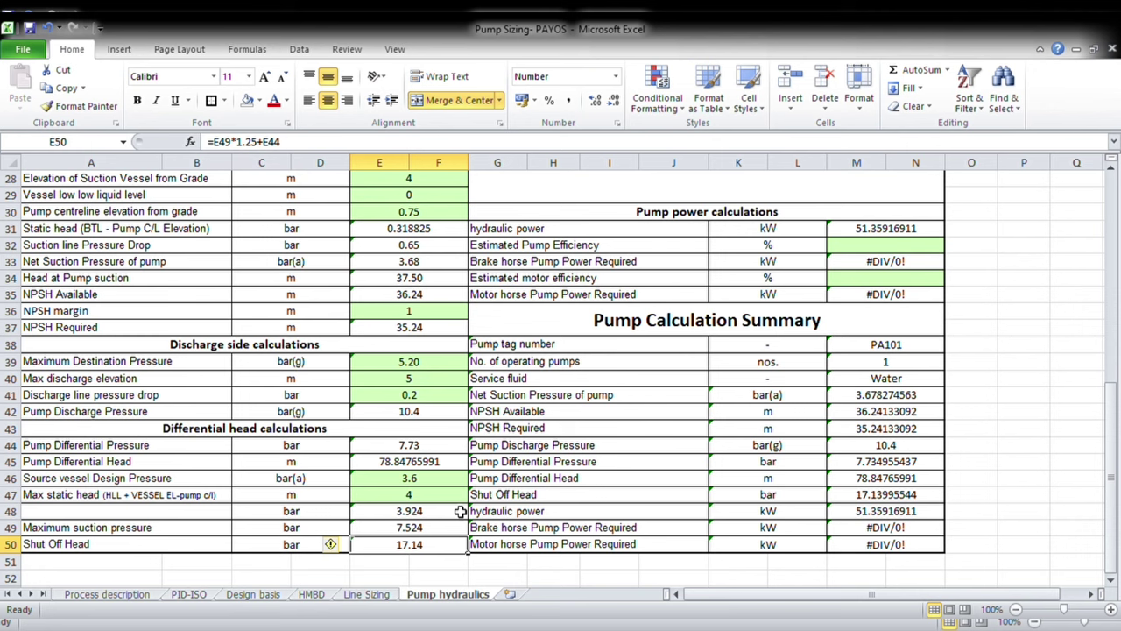
Show the hydraulic power in the pump power calculations with two decimals and inspect its formula.
scroll(460, 511, up, 2)
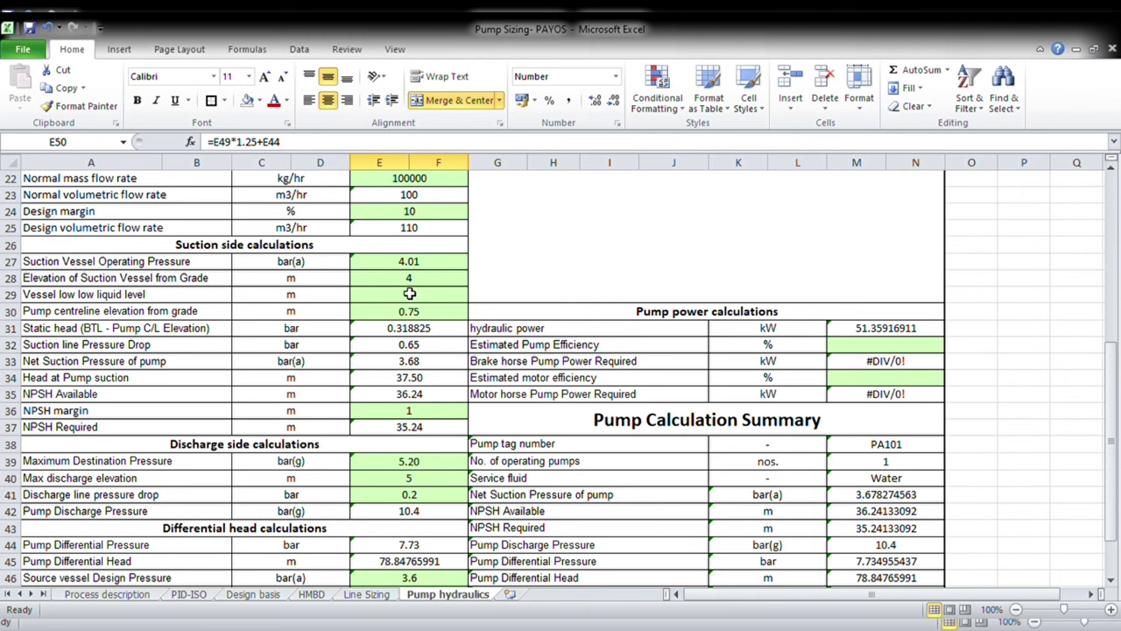
scroll(602, 300, down, 1)
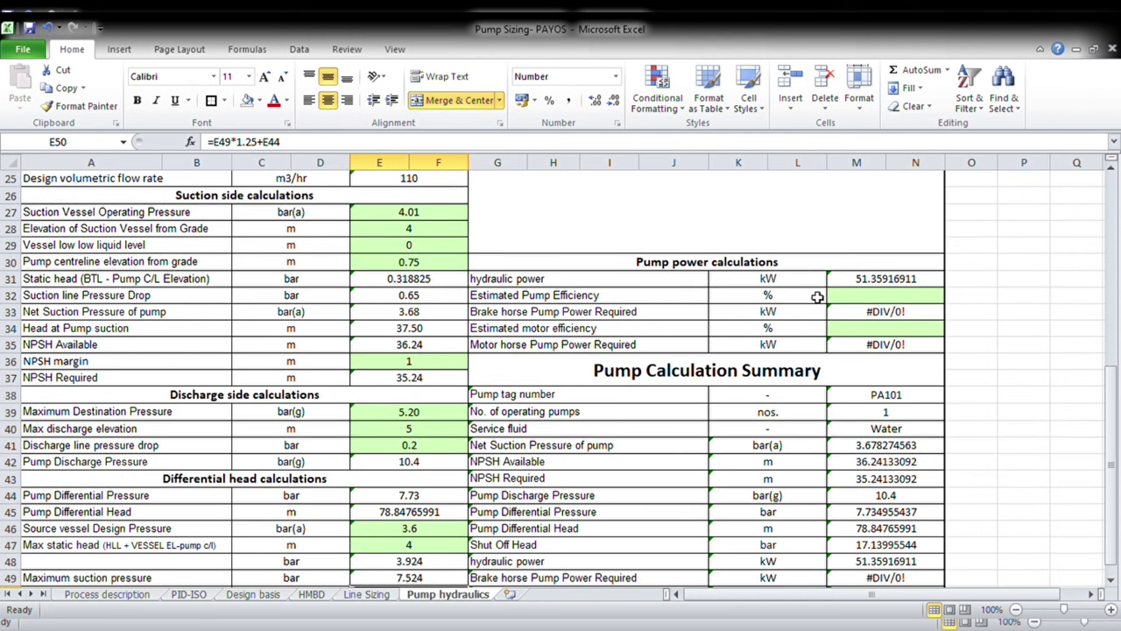
click(914, 285)
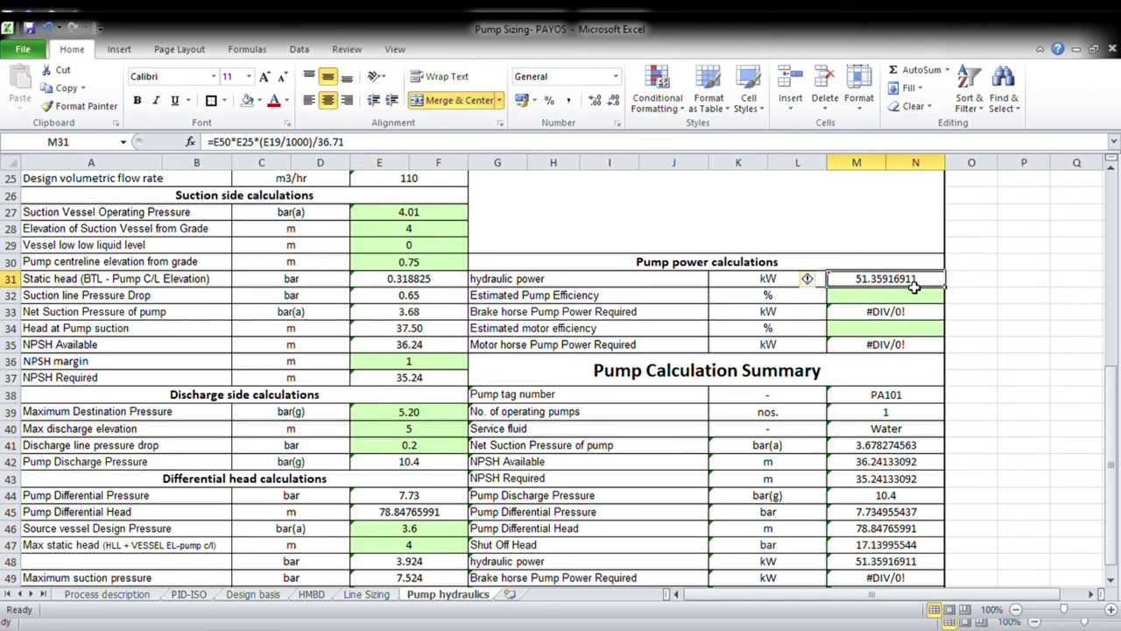
click(613, 101)
click(613, 101)
click(614, 102)
click(613, 101)
click(614, 102)
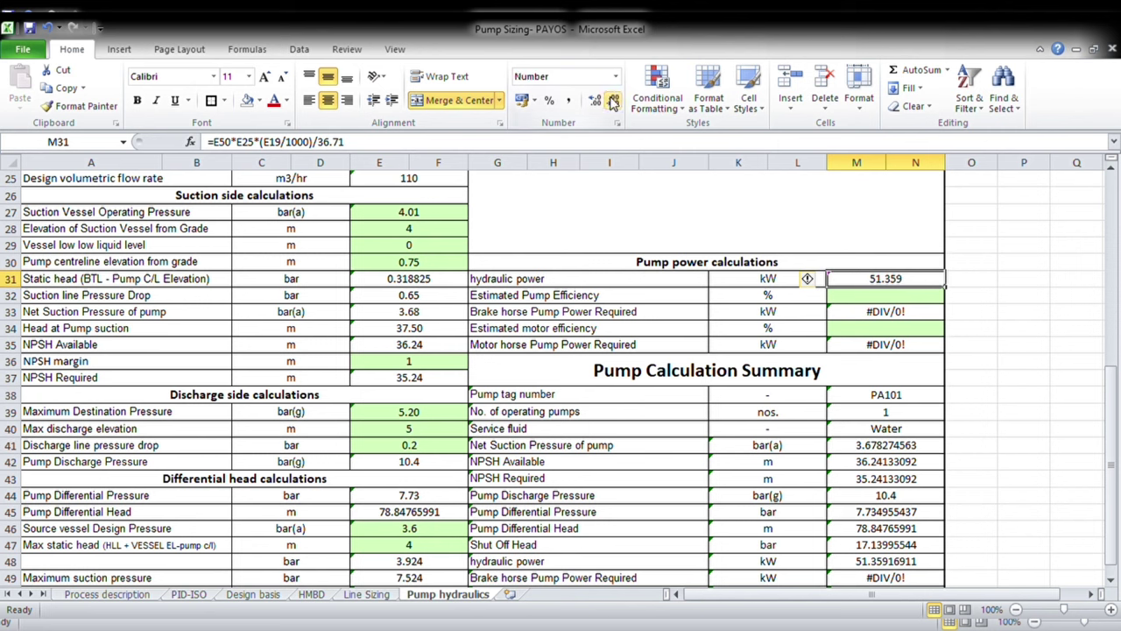
click(613, 101)
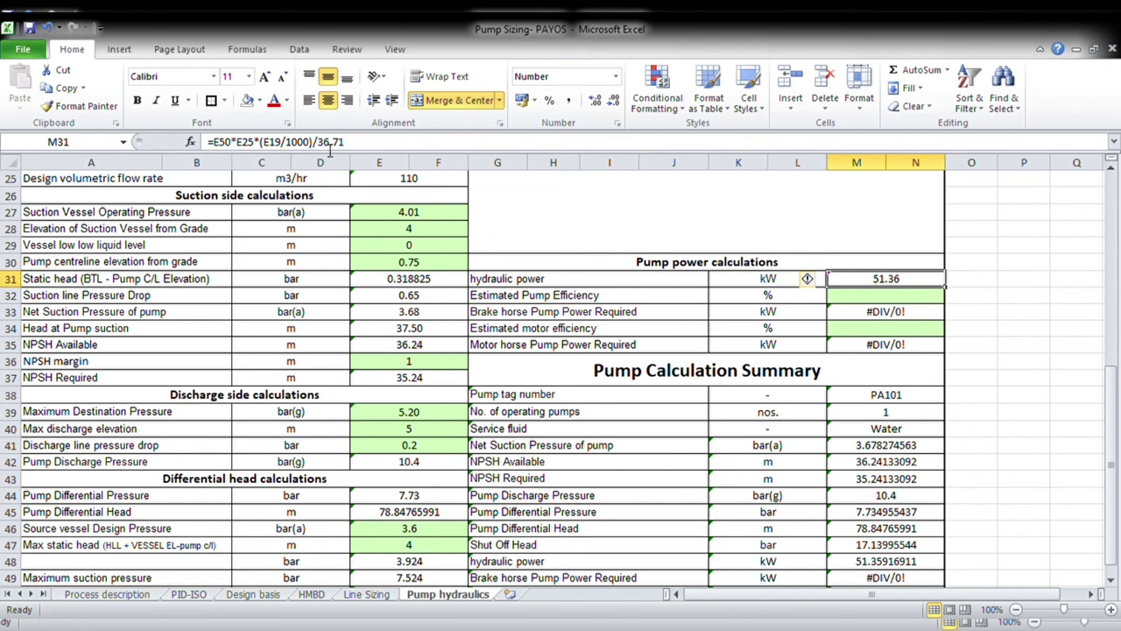
drag(352, 149, 222, 150)
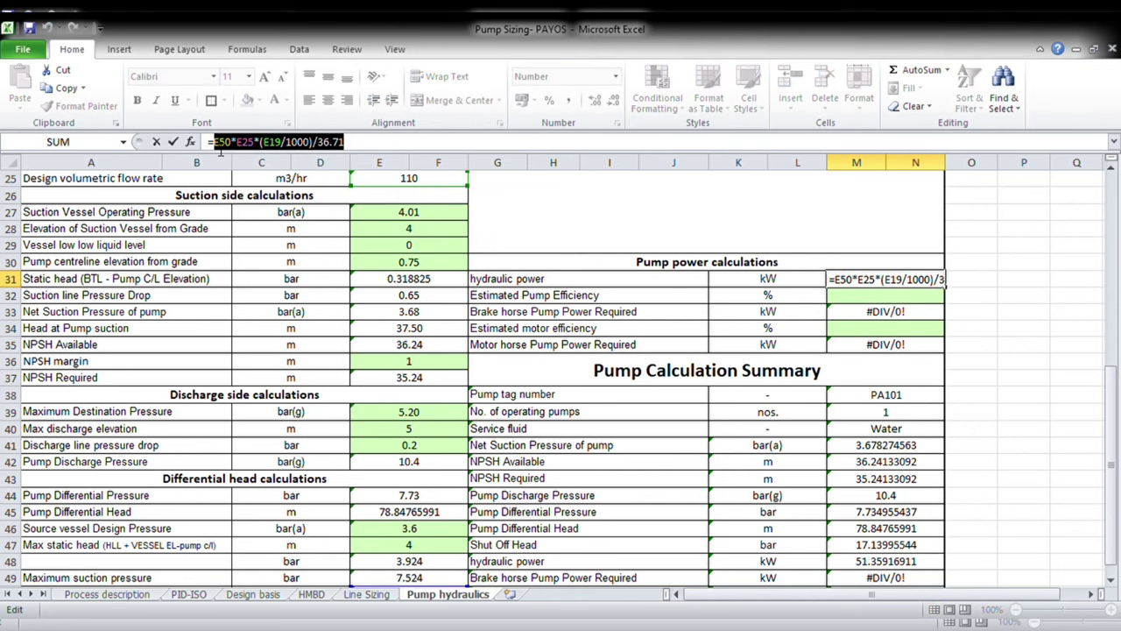
key(Escape)
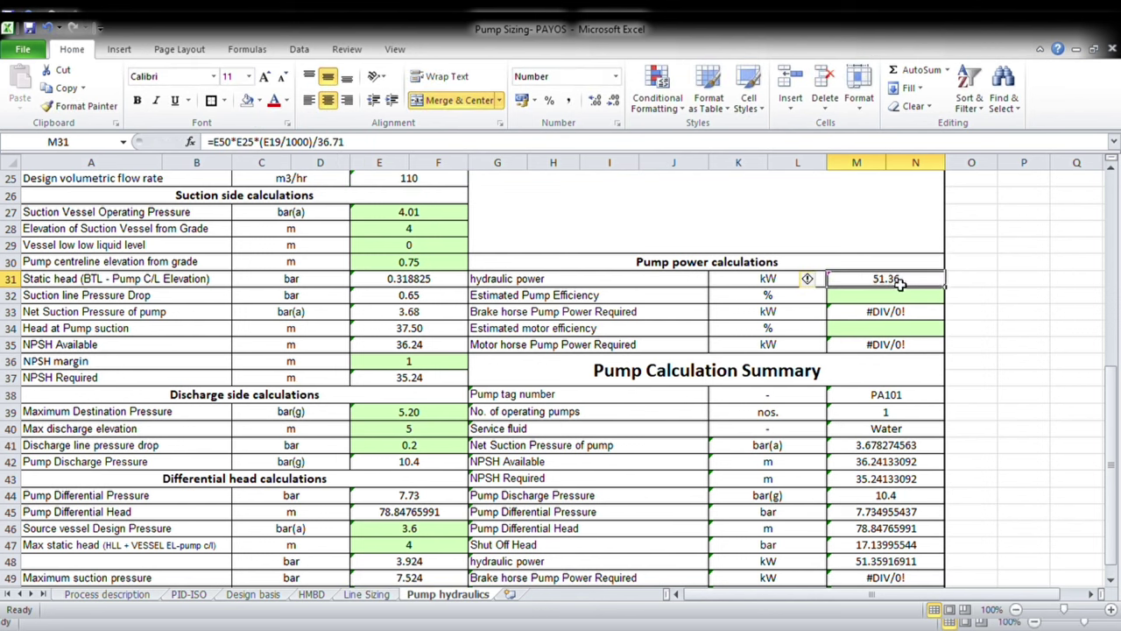
Set the estimated pump efficiency to 70% and show the brake horse pump power with two decimals.
click(846, 302)
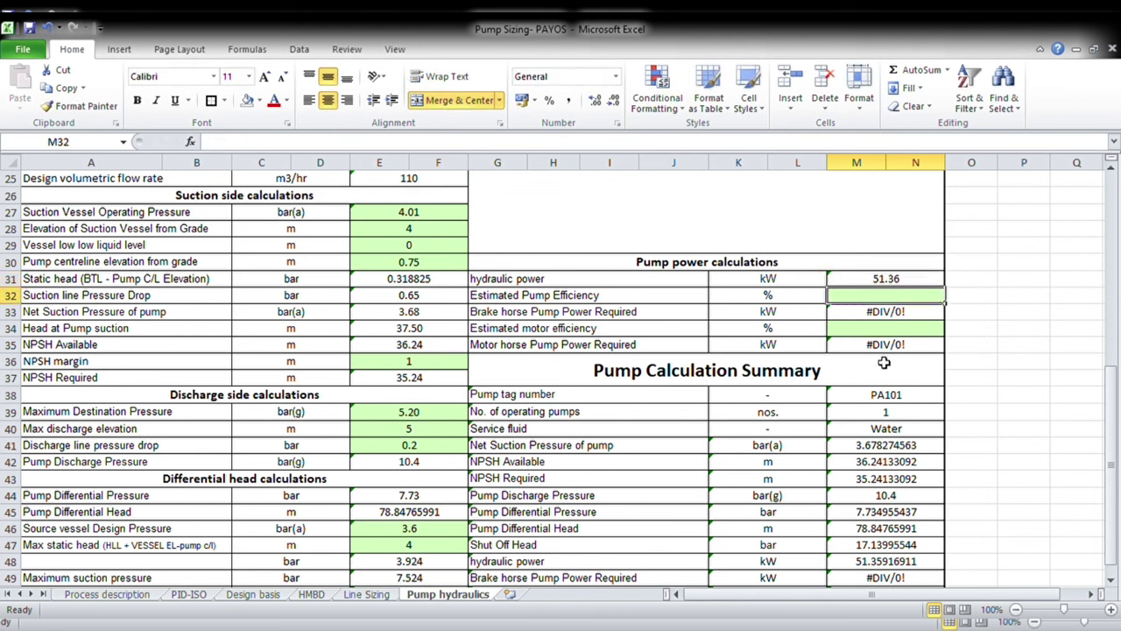
text(70)
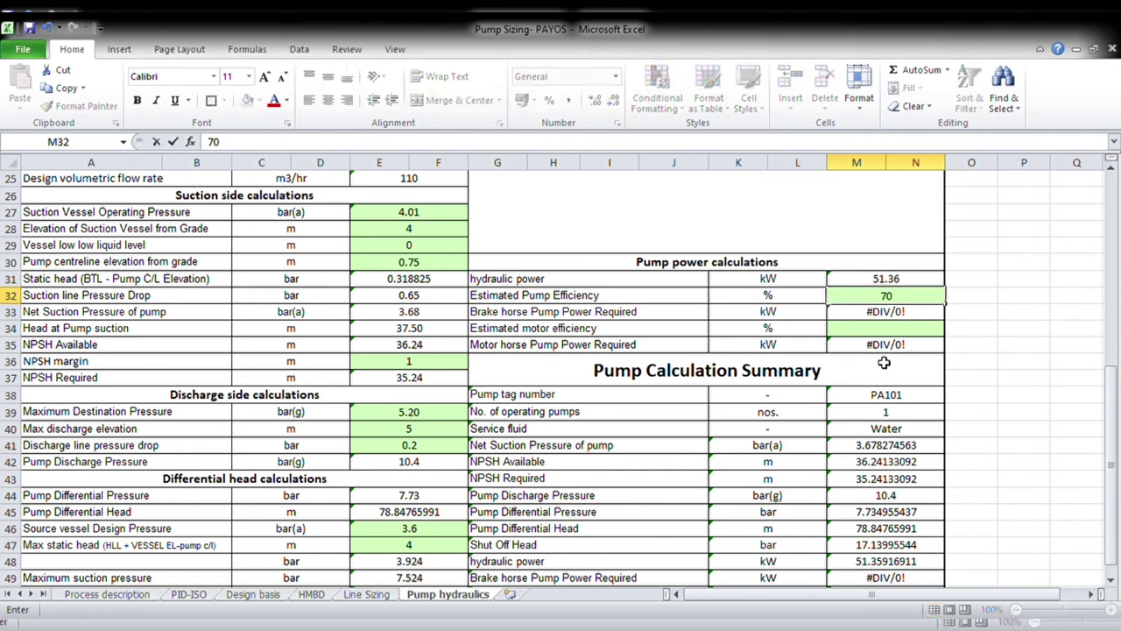
key(Return)
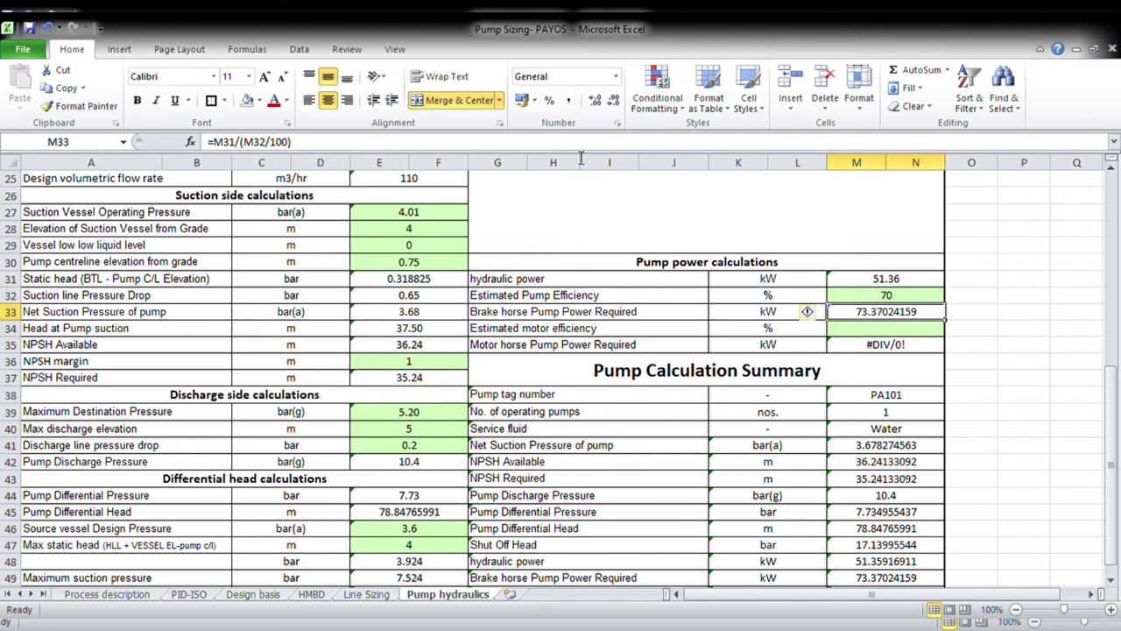
click(614, 101)
click(614, 100)
click(614, 101)
click(614, 101)
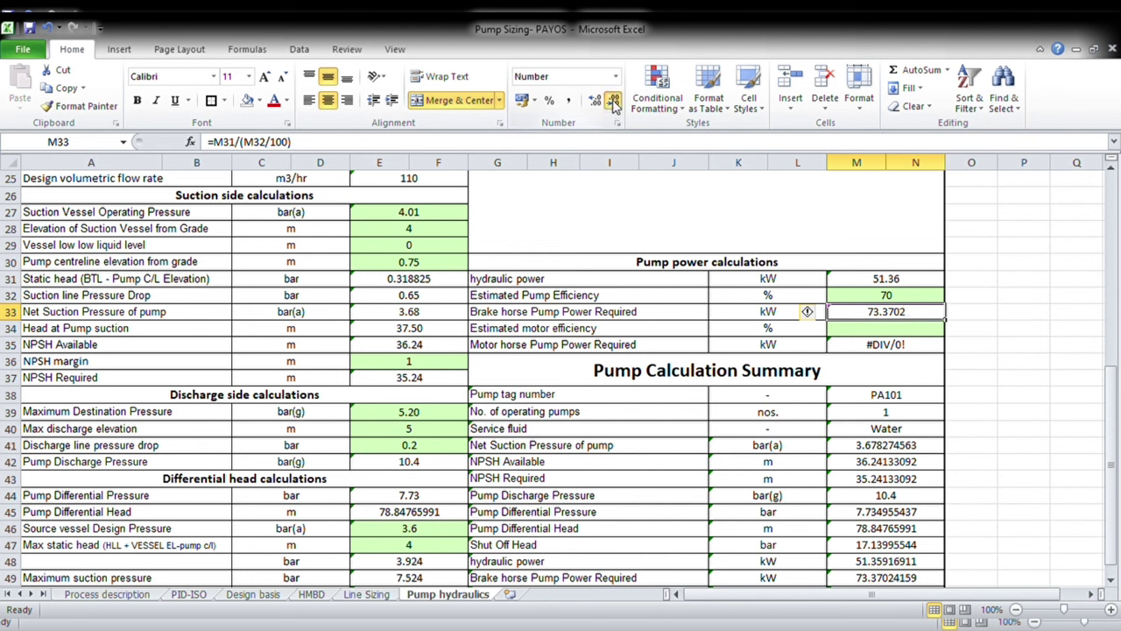
click(614, 101)
click(614, 101)
click(614, 101)
click(595, 101)
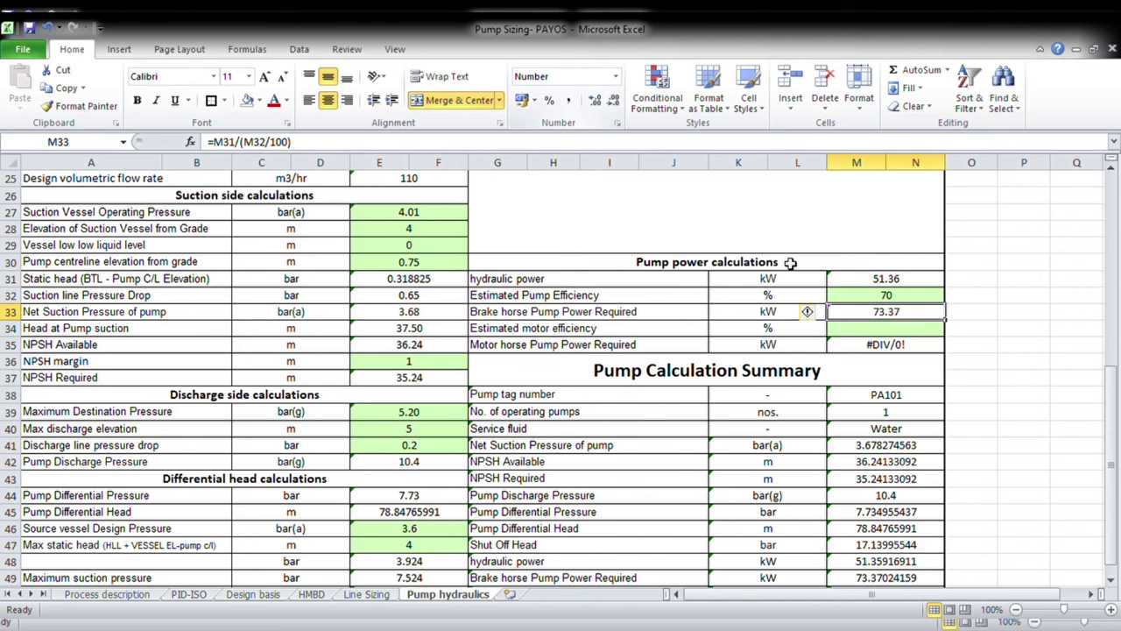
Set the estimated motor efficiency to 75% and show the motor horse pump power with two decimals.
click(886, 333)
text(75)
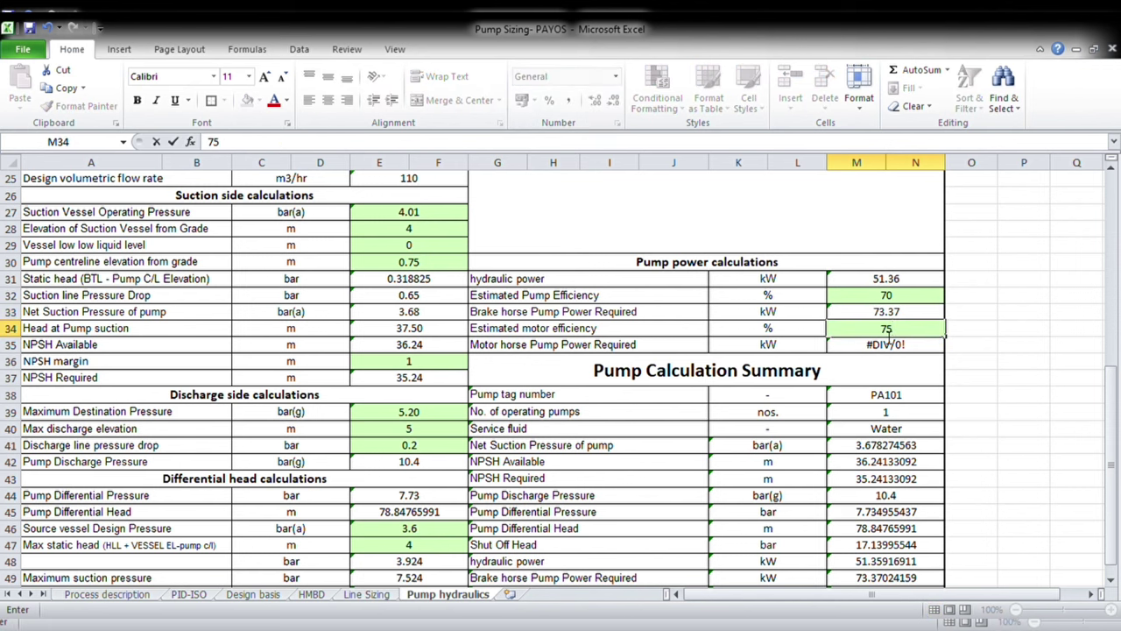
key(Return)
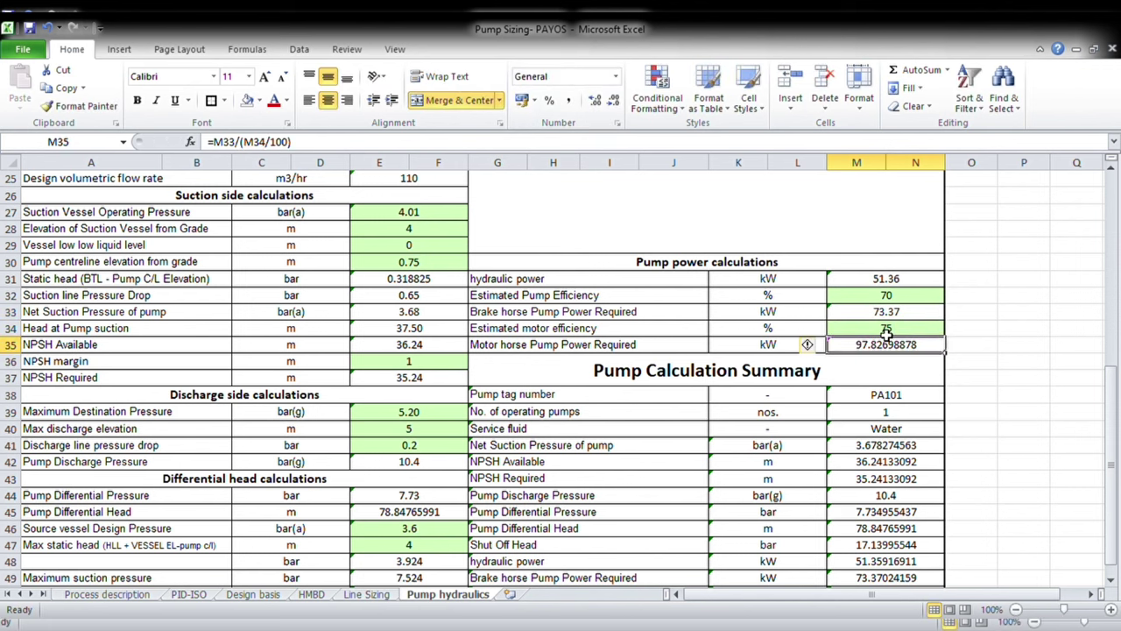
click(613, 101)
click(613, 102)
click(613, 101)
click(614, 101)
click(613, 101)
click(613, 101)
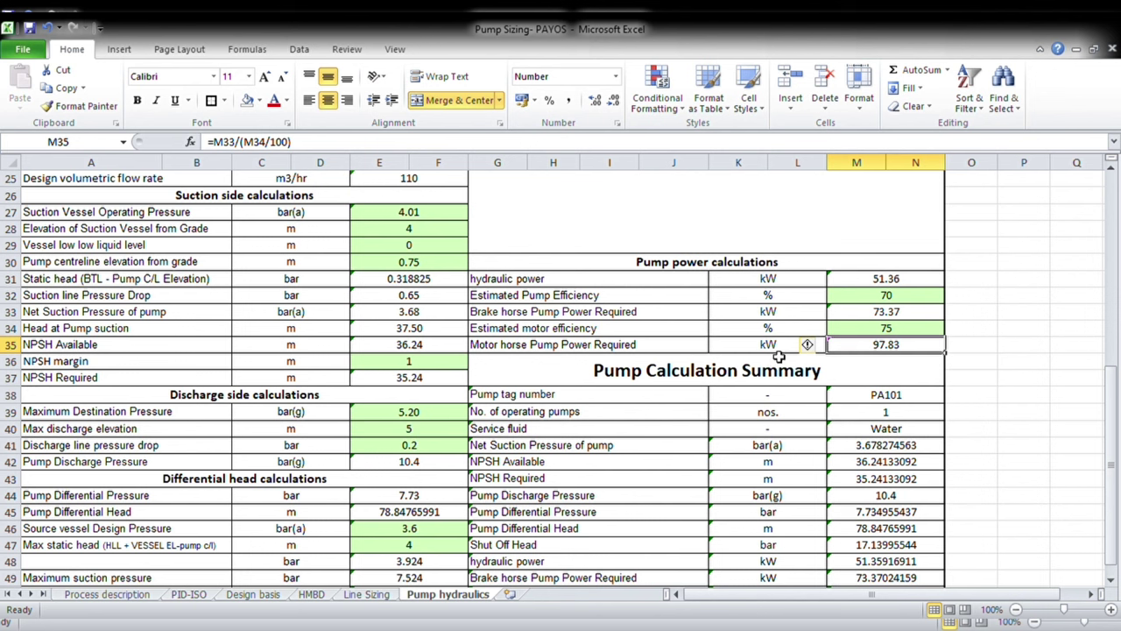
Recheck the brake horse and hydraulic power formulas, then review the pump tag, operating pumps and service fluid rows in the Pump Calculation Summary.
click(917, 317)
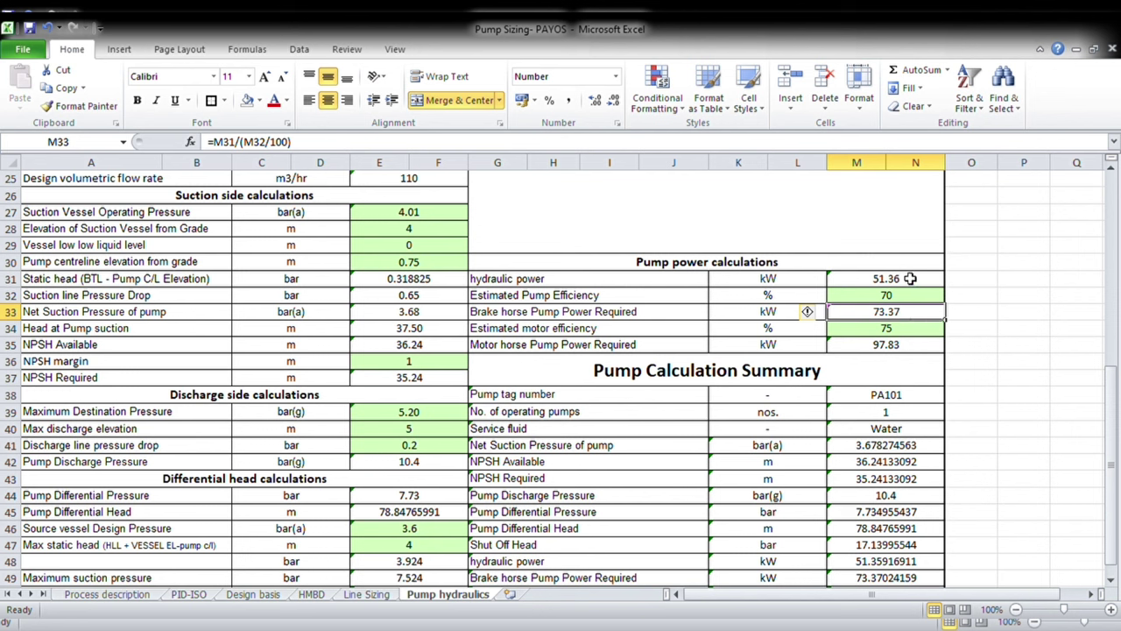
click(919, 284)
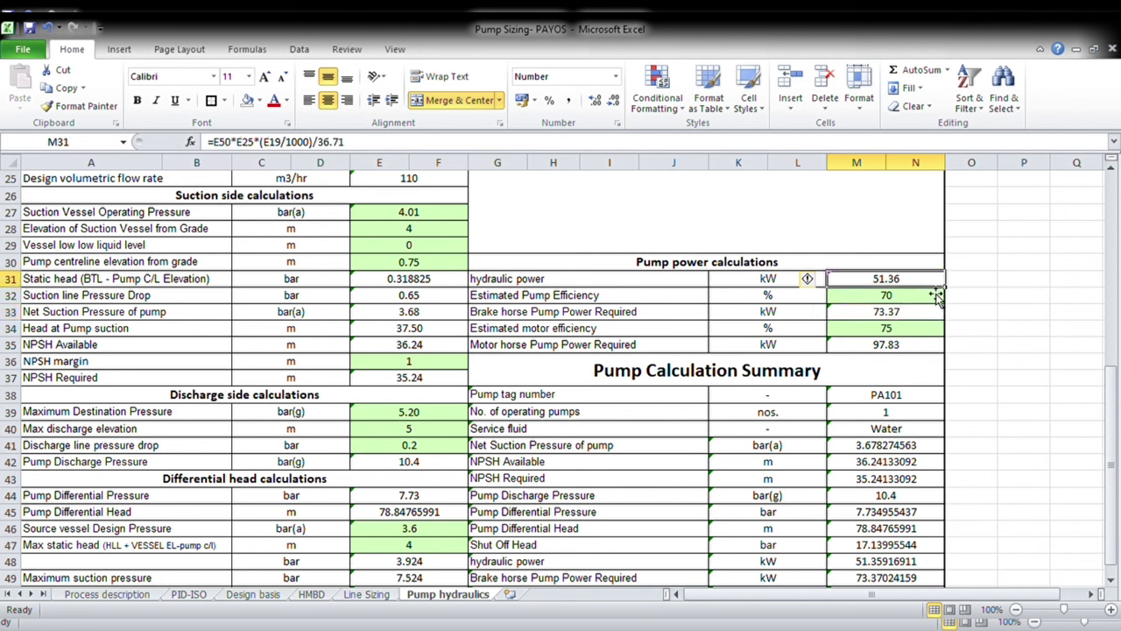
scroll(913, 343, down, 1)
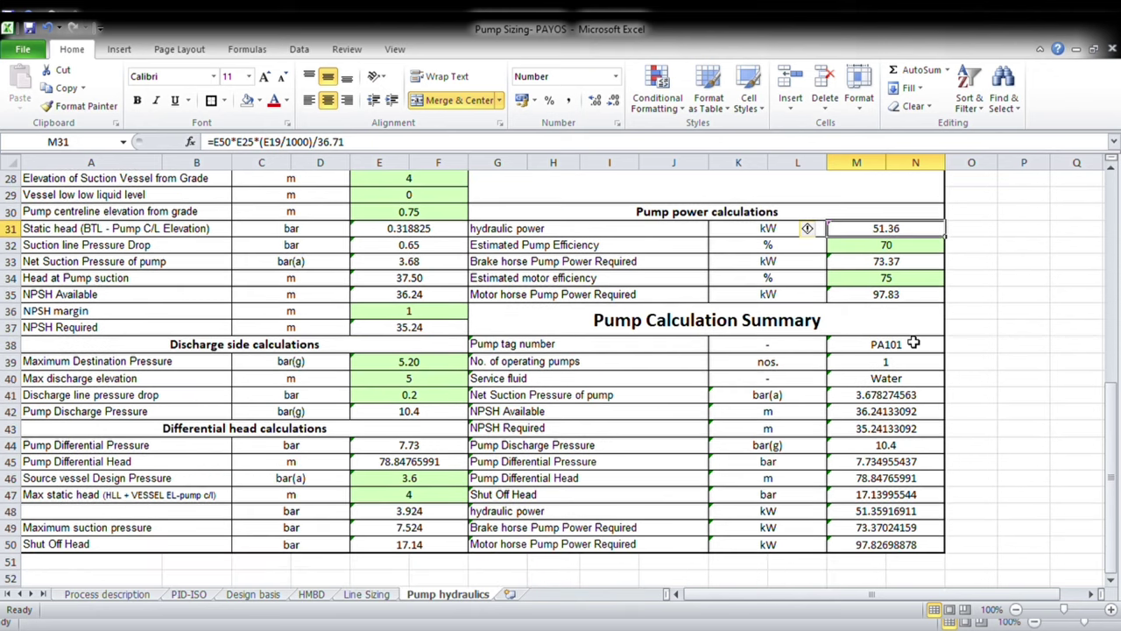
click(759, 326)
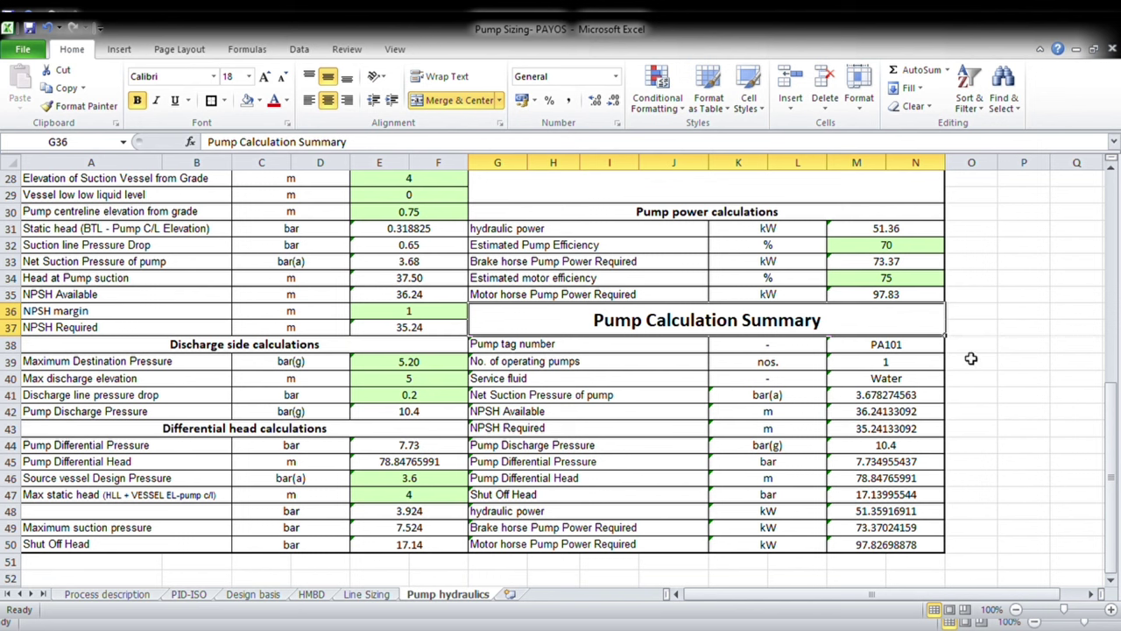
drag(544, 355, 873, 354)
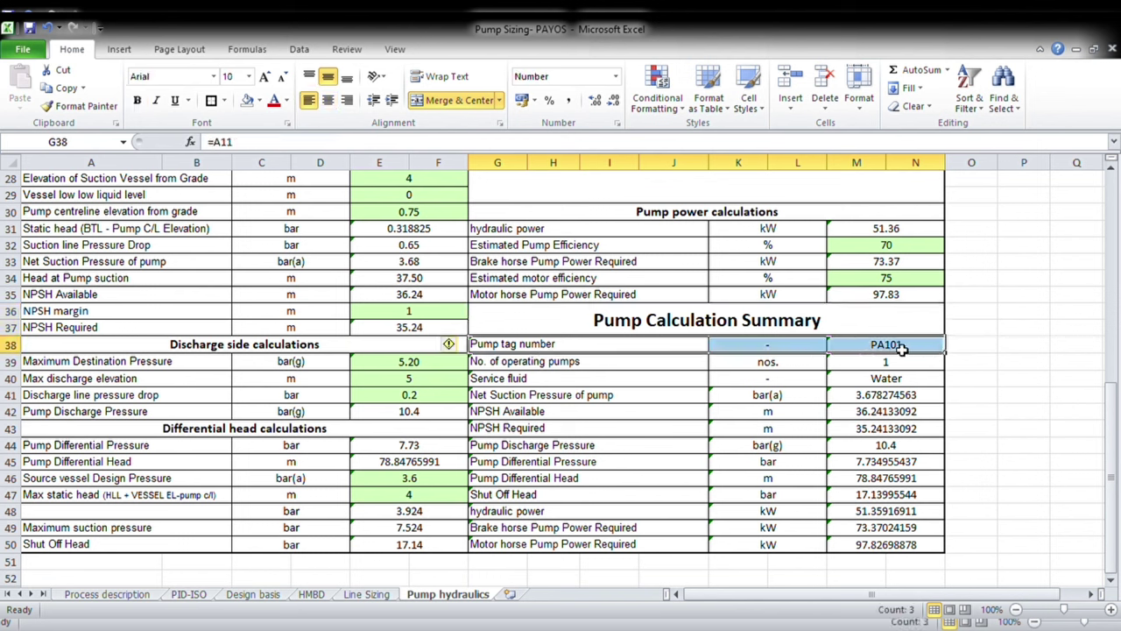
drag(519, 368, 870, 372)
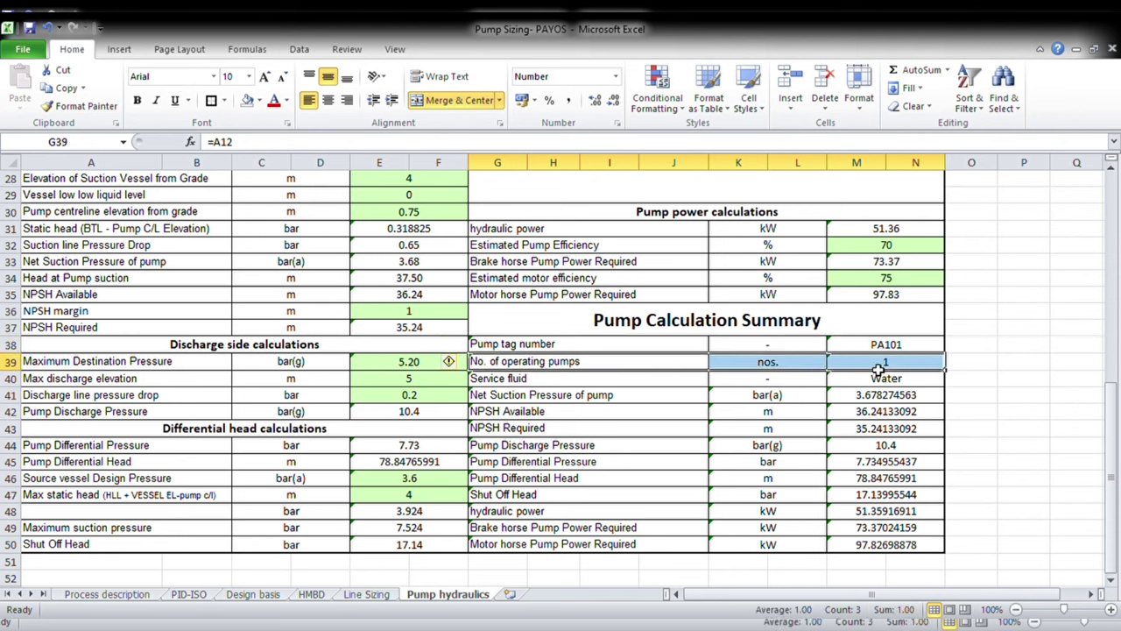
drag(547, 386, 843, 389)
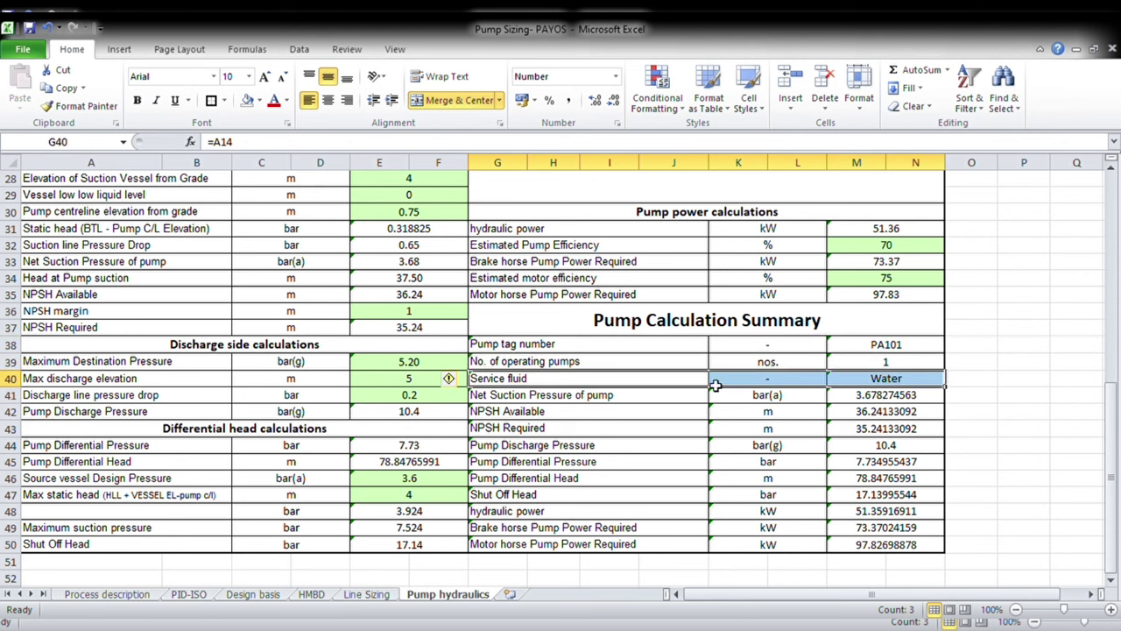
Format the Pump Calculation Summary values from net suction pressure to motor horse power (M41:M50) with two decimals.
drag(543, 398, 918, 545)
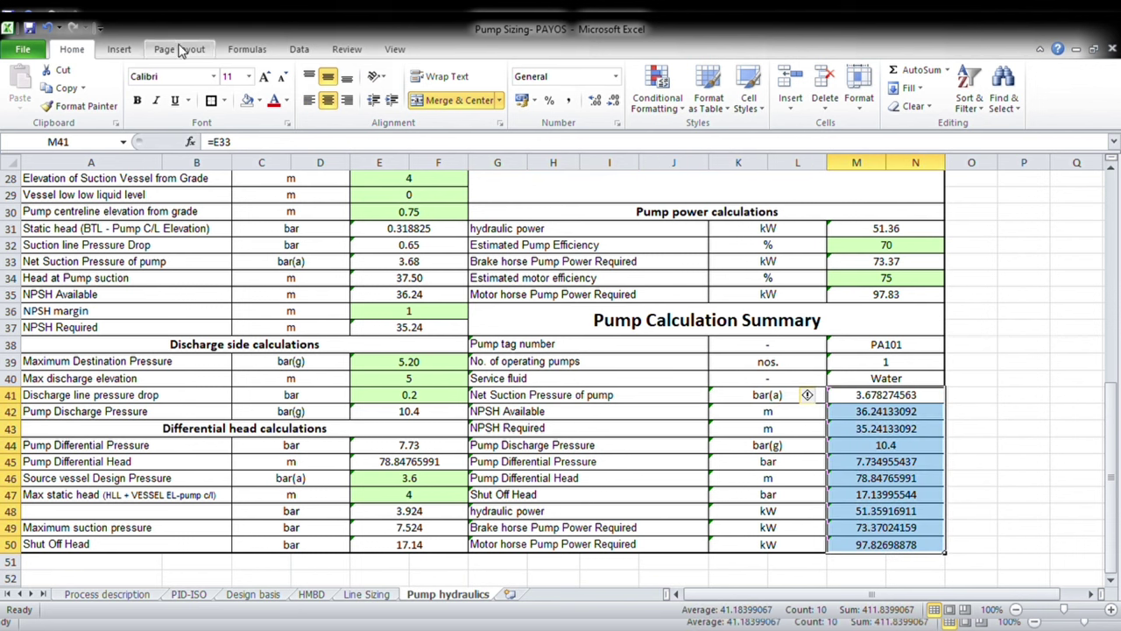
click(613, 100)
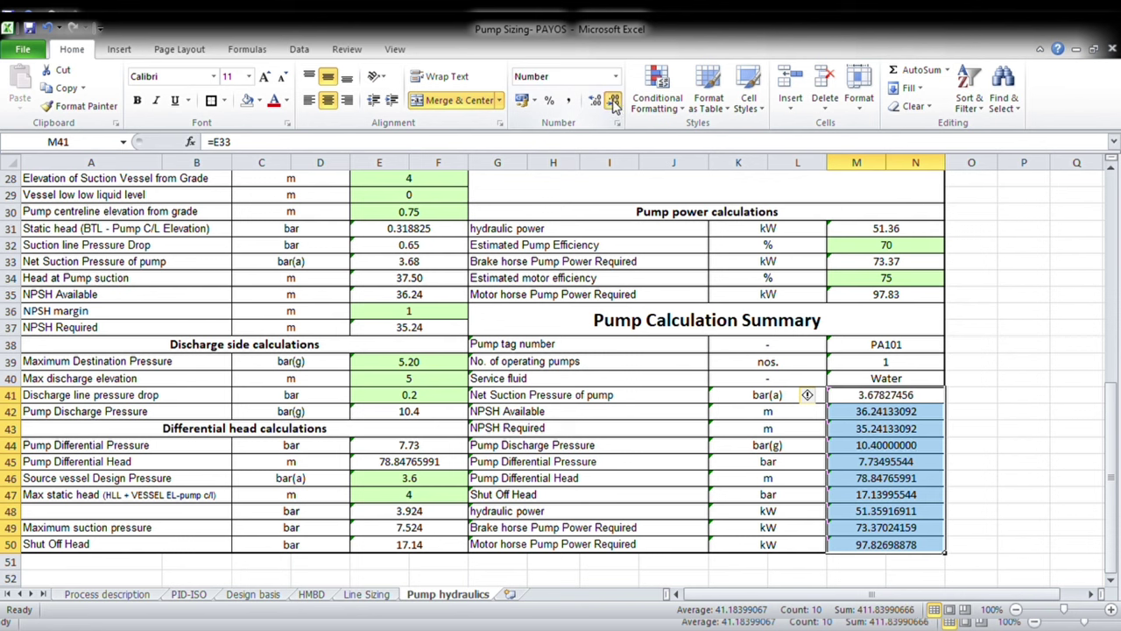
click(613, 100)
click(614, 100)
click(618, 101)
click(618, 101)
click(618, 100)
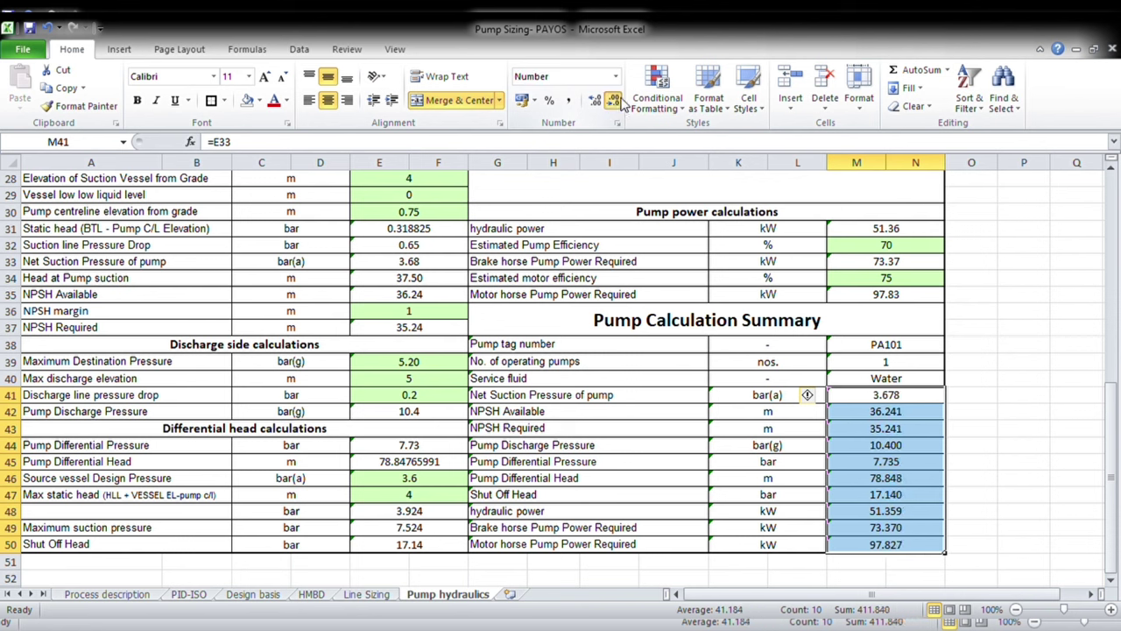
click(618, 101)
Review the Pump Calculation Summary row by row, from net suction pressure of pump through to motor horse pump power required.
click(991, 414)
click(905, 399)
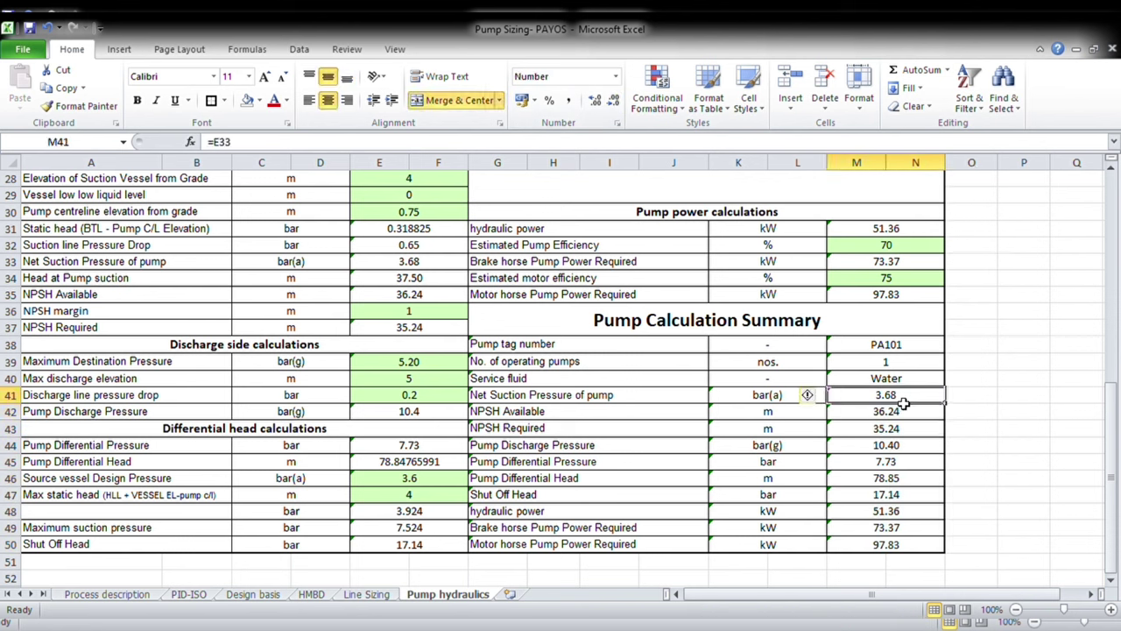
drag(534, 418, 903, 410)
drag(512, 428, 911, 428)
drag(526, 449, 902, 452)
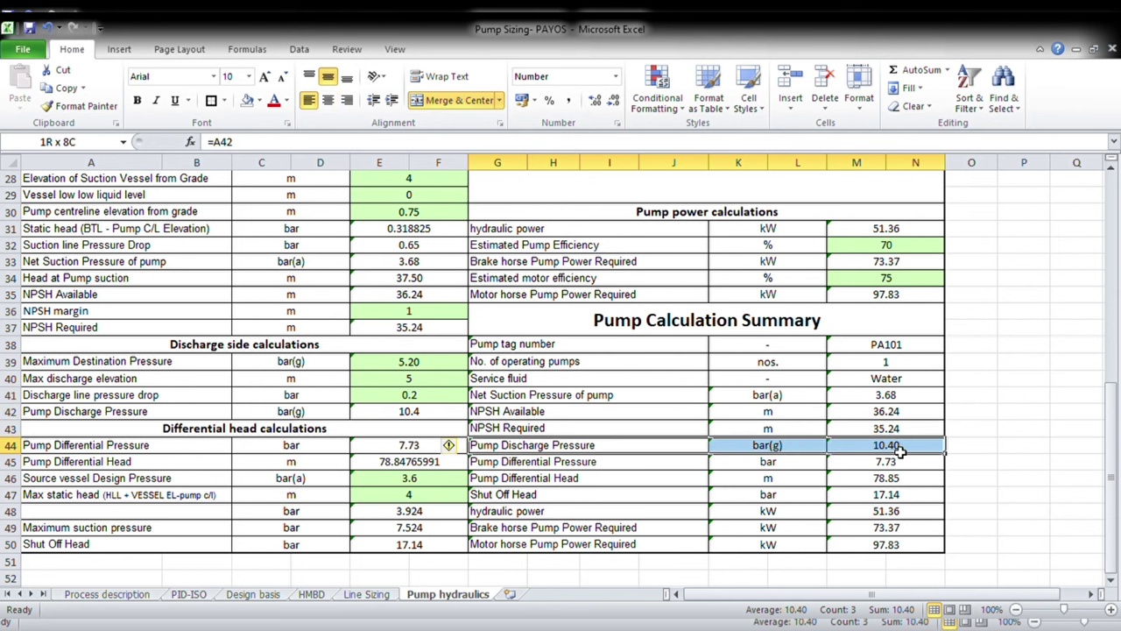
click(561, 467)
drag(561, 467, 843, 463)
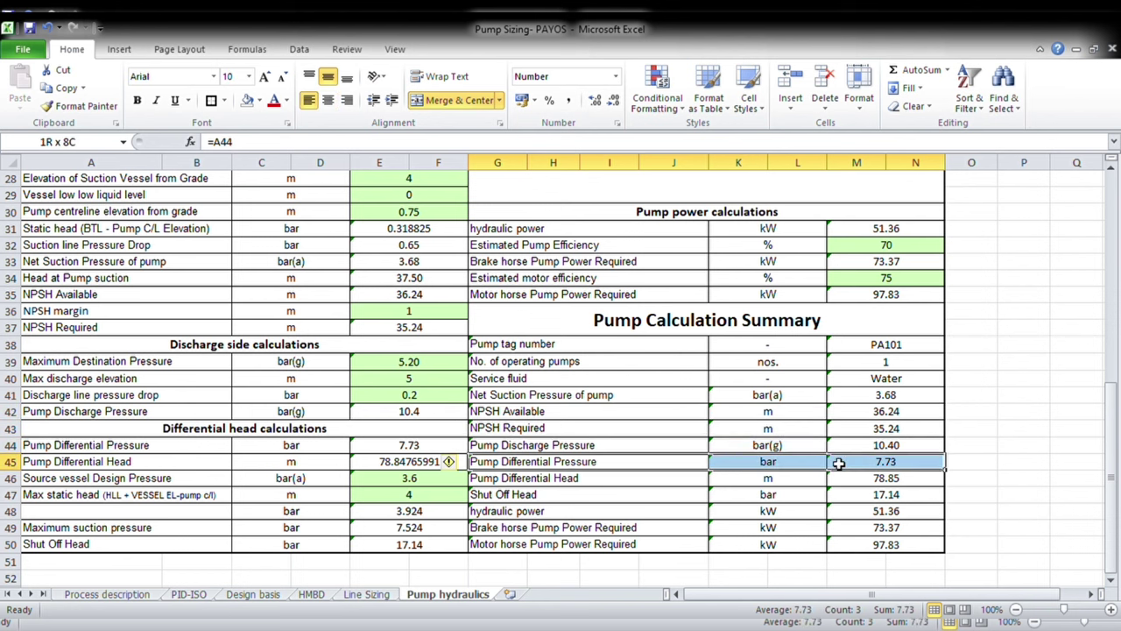
drag(499, 481, 867, 481)
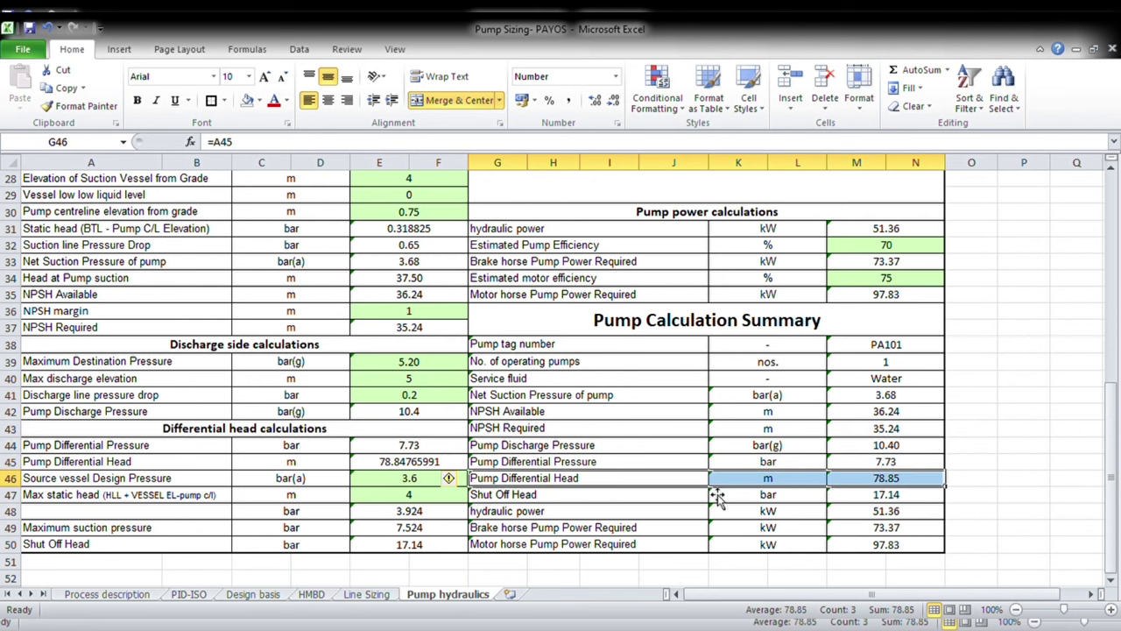
drag(515, 501, 867, 502)
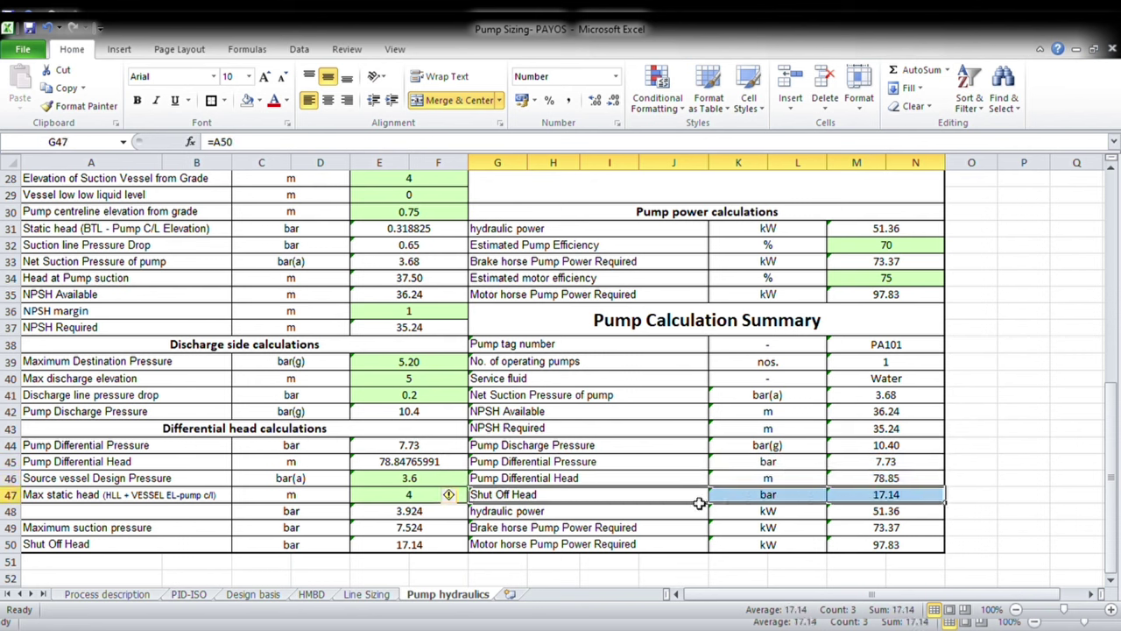
drag(543, 517, 854, 514)
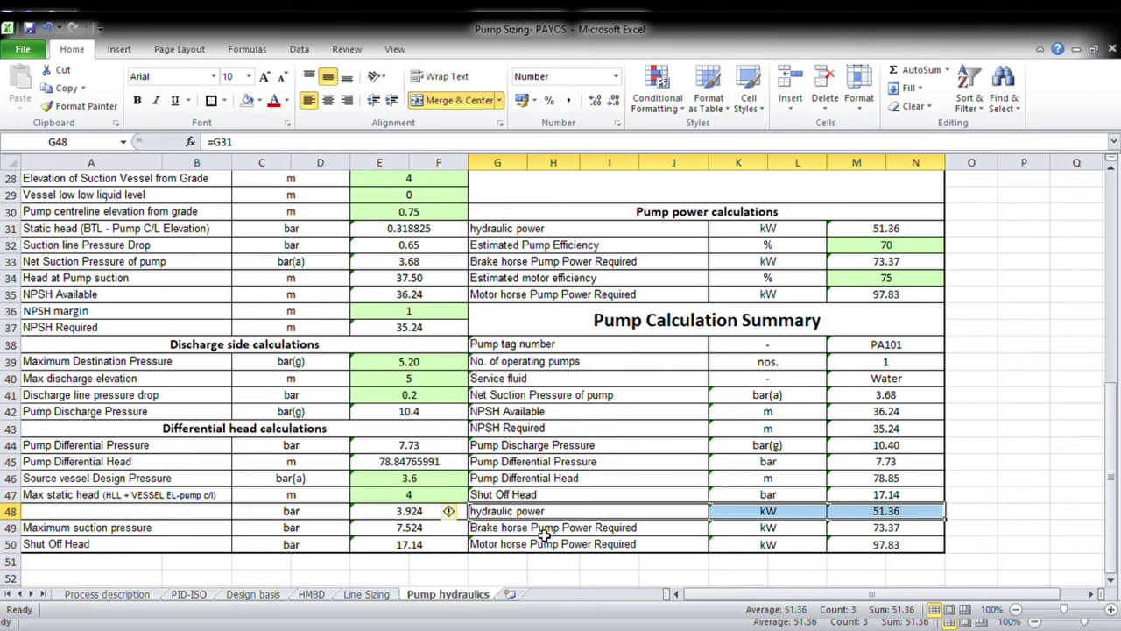
drag(545, 533, 846, 531)
drag(539, 552, 822, 537)
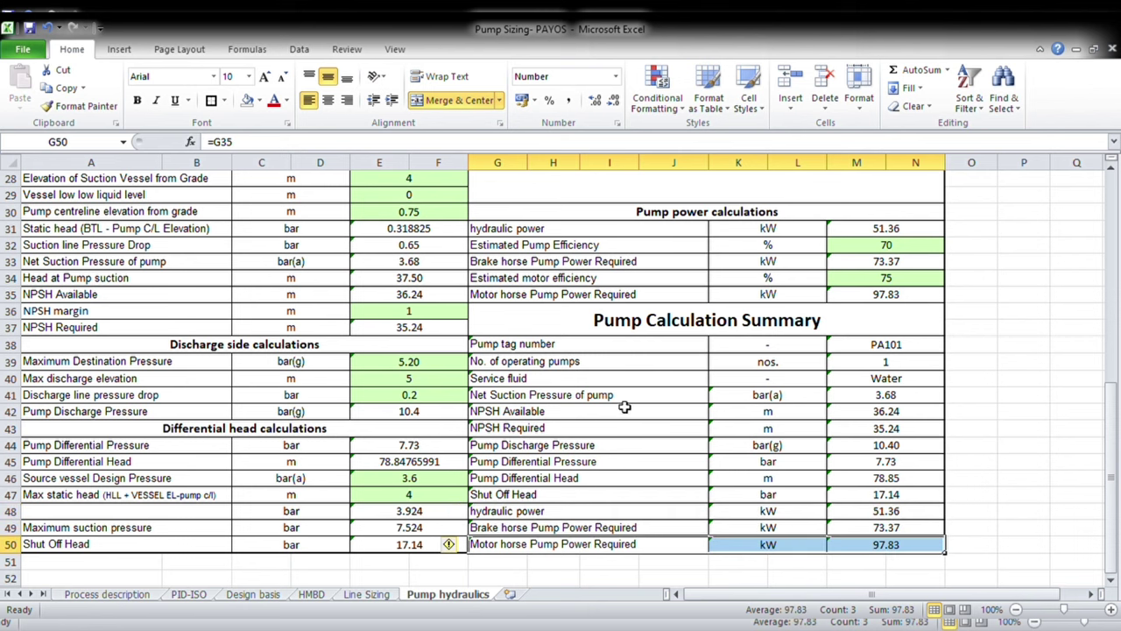
Look over the Pump hydraulics sheet from the header to the summary, including the Pump description and Sketch box.
scroll(365, 331, up, 9)
scroll(365, 332, down, 7)
scroll(421, 350, down, 6)
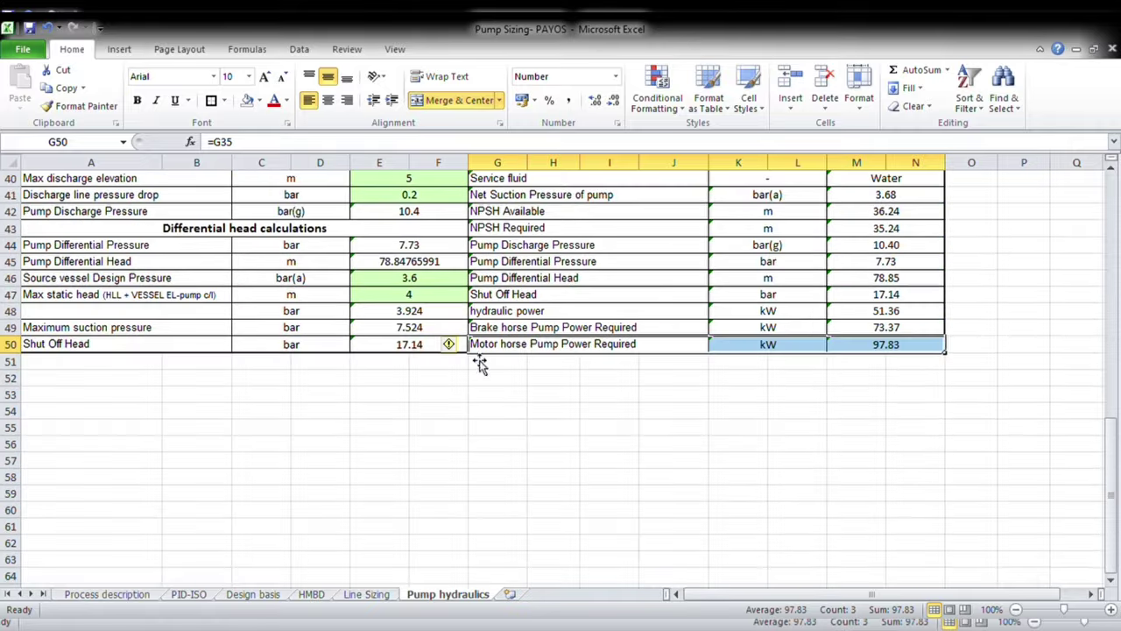
scroll(758, 346, up, 2)
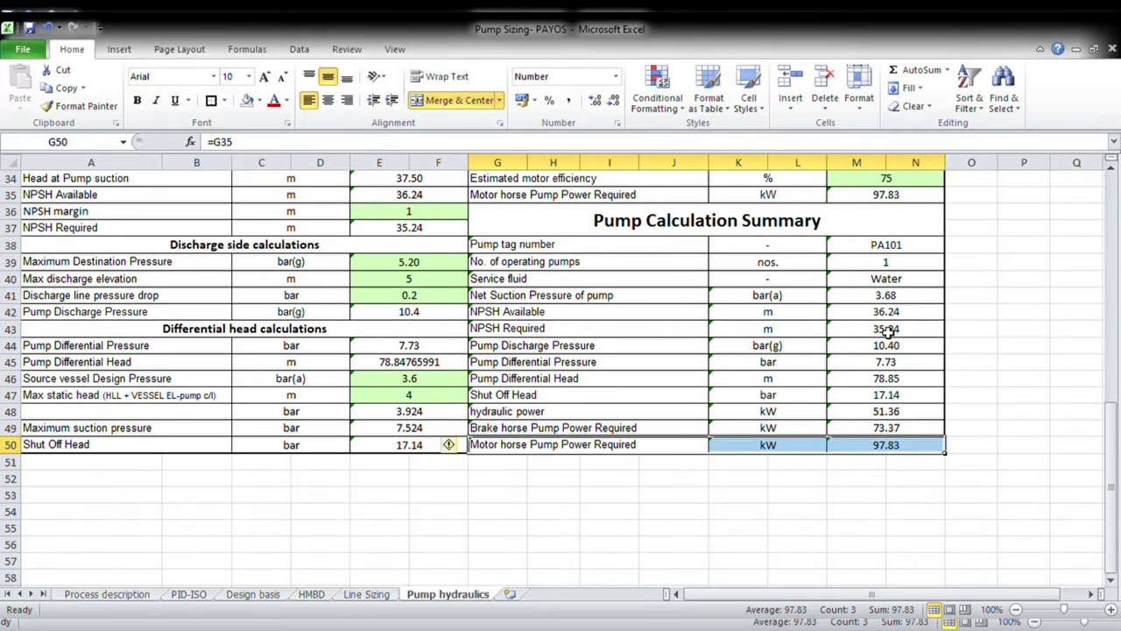
scroll(792, 389, up, 11)
click(791, 388)
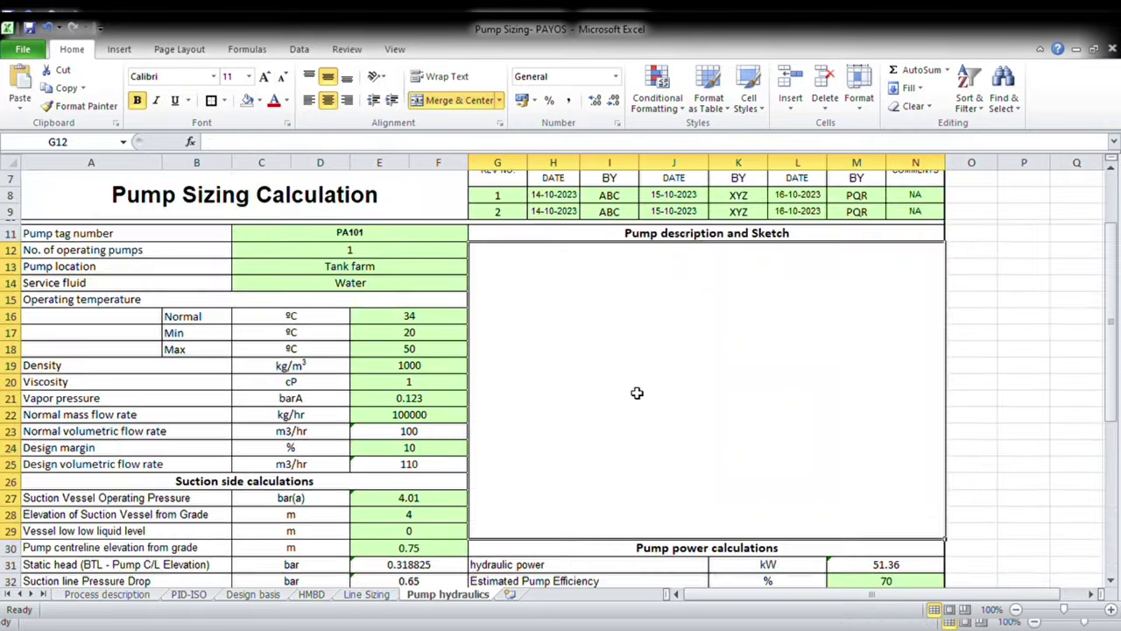
scroll(640, 395, down, 9)
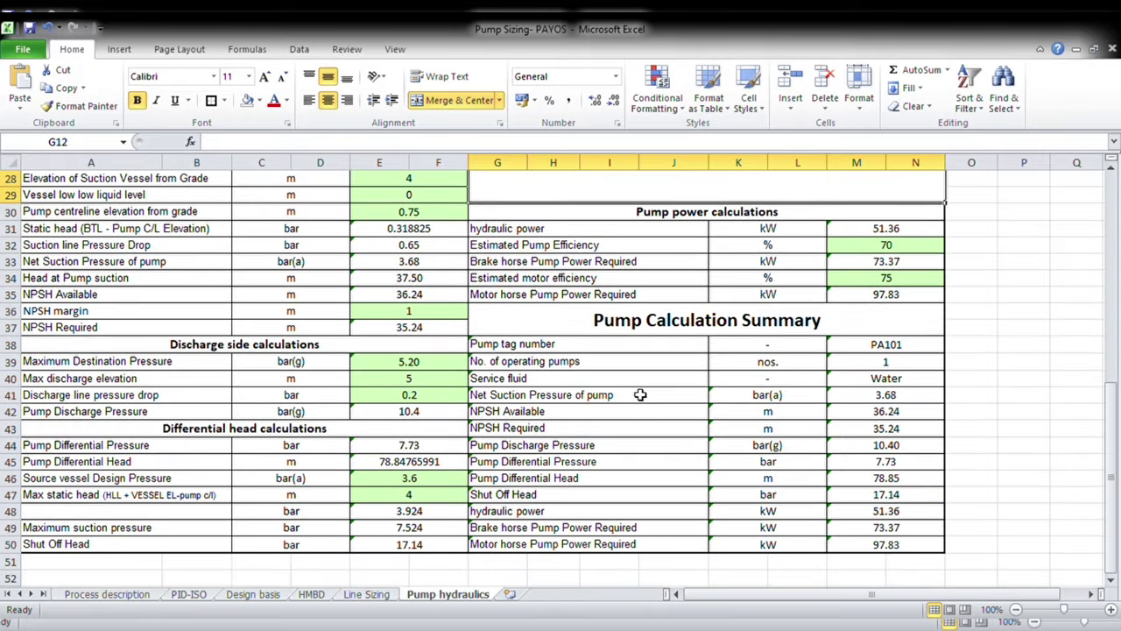
scroll(640, 395, up, 8)
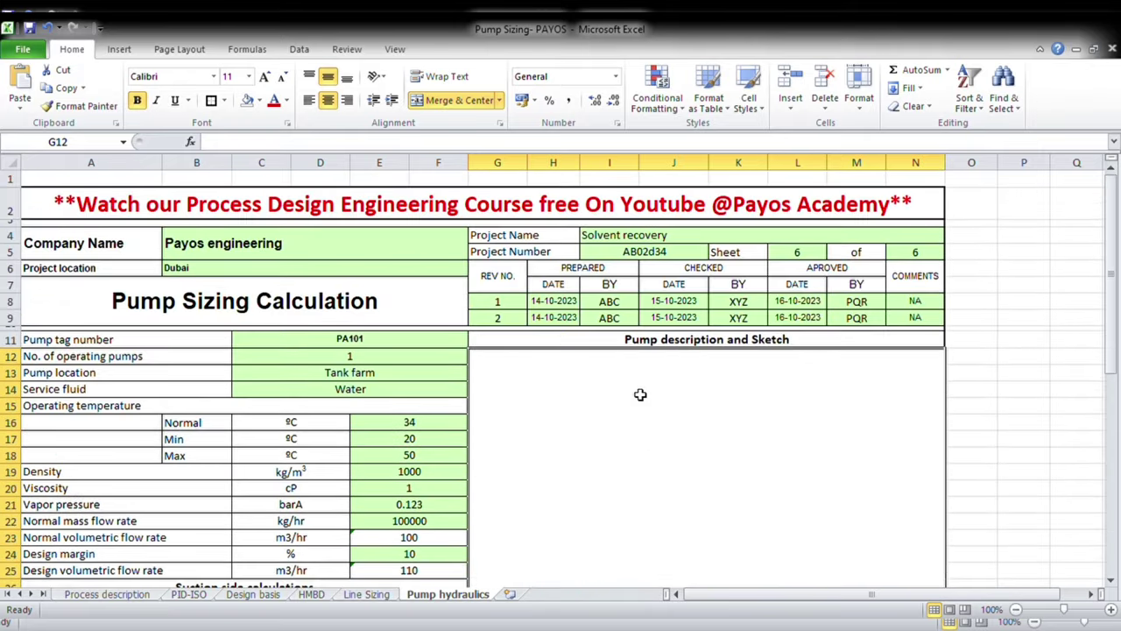
scroll(642, 397, down, 1)
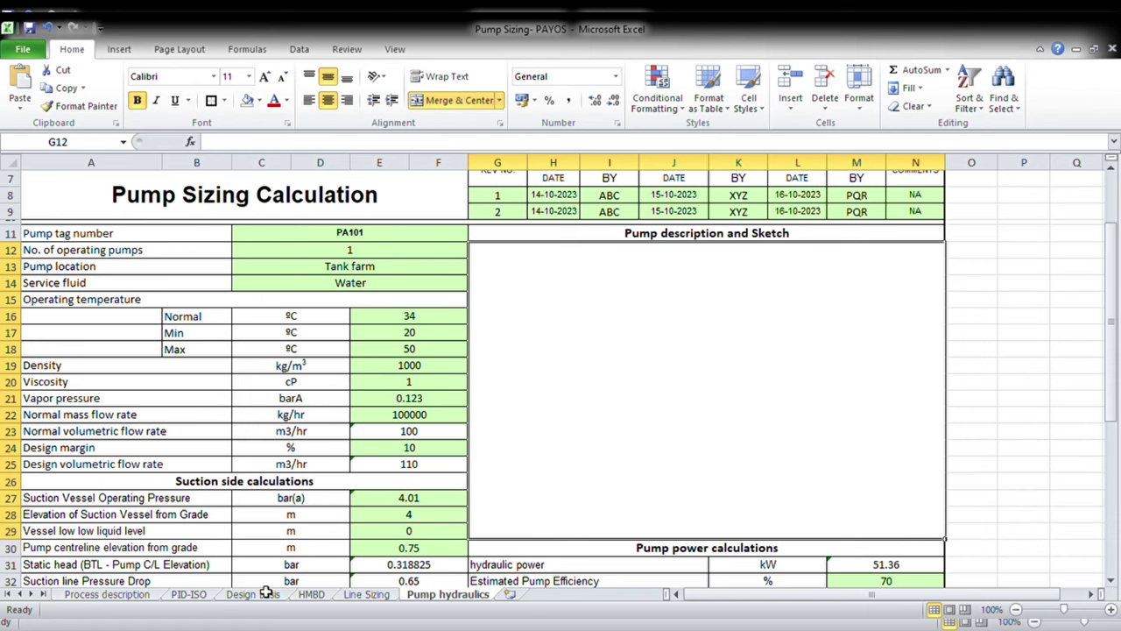
Copy the piping sketch from the PID-ISO sheet and paste it as a picture under Pump description and Sketch in Pump hydraulics.
click(183, 596)
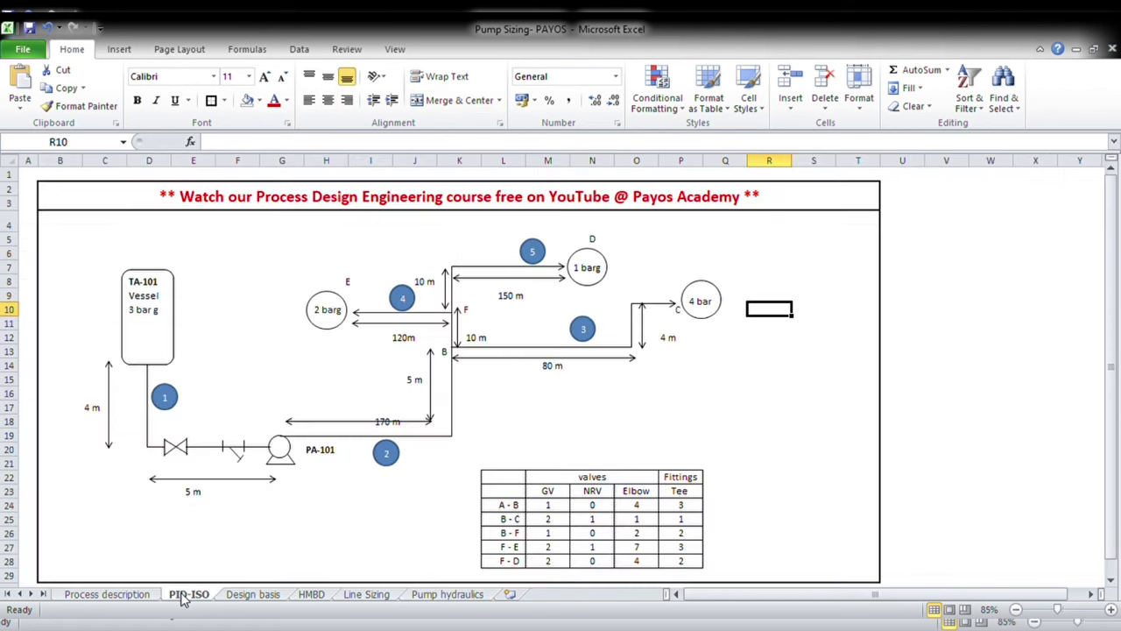
click(435, 596)
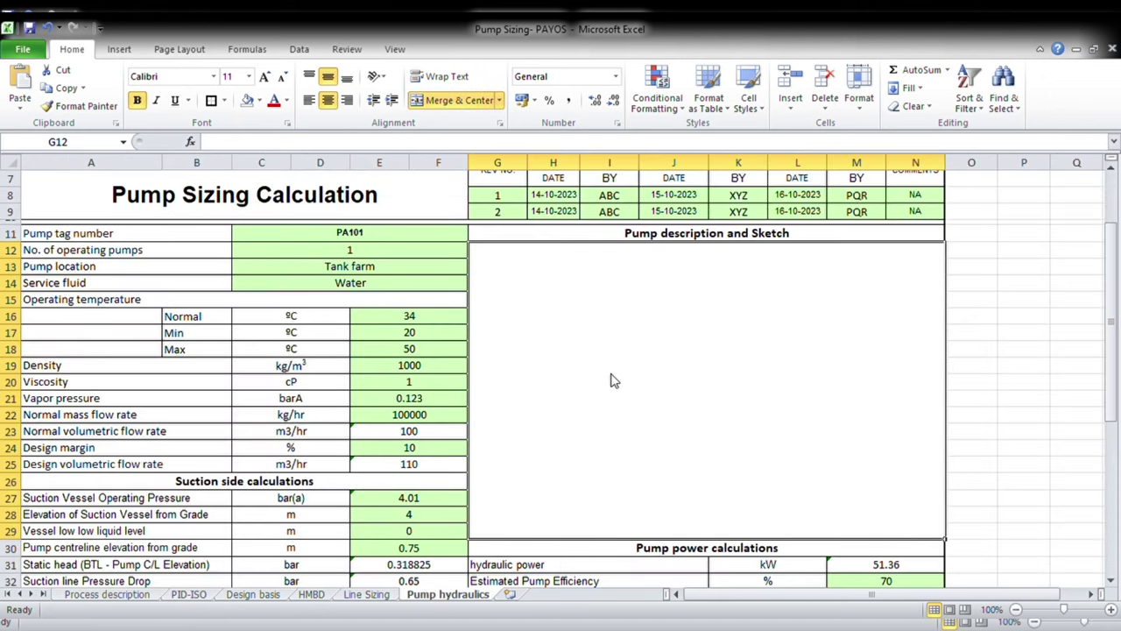
key(ctrl+v)
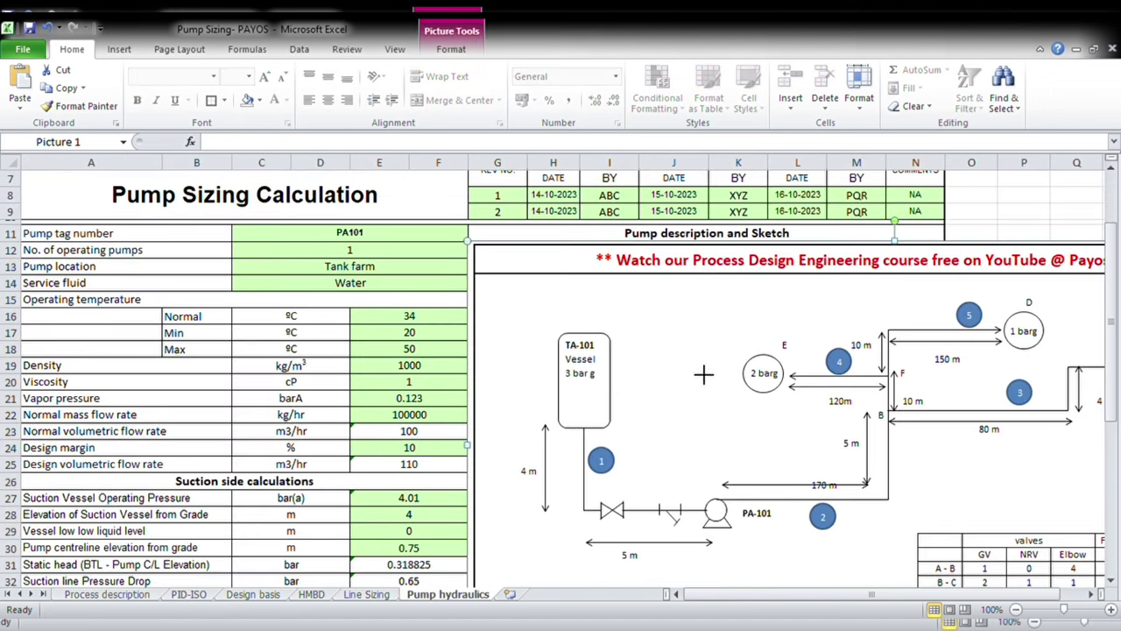
Shrink the pasted piping sketch and position it inside the Pump description and Sketch box.
drag(474, 246, 837, 418)
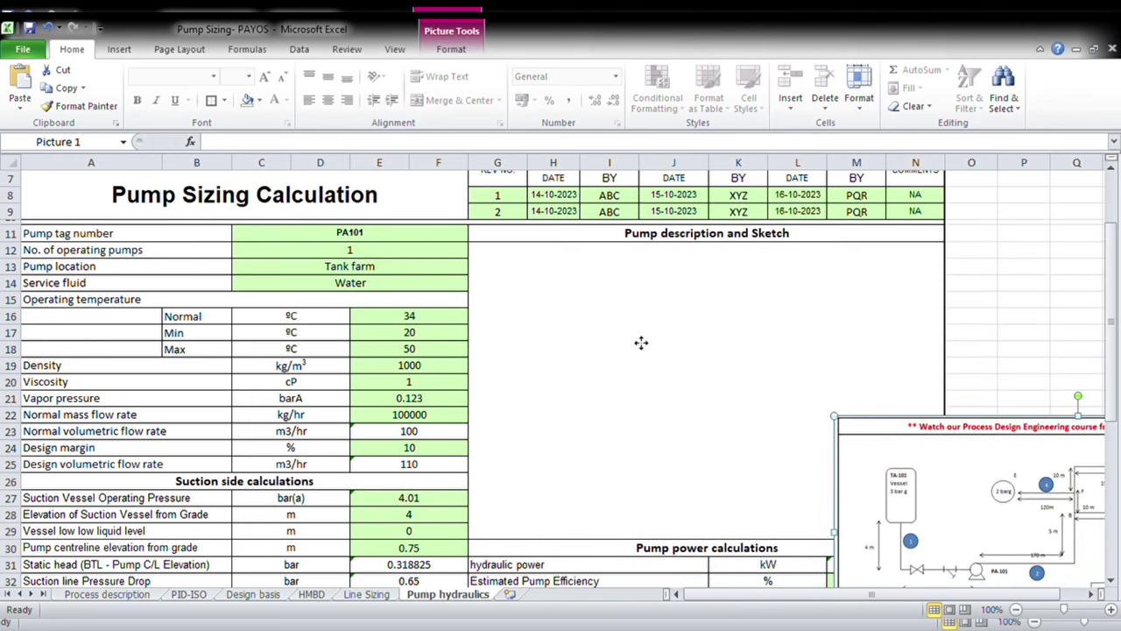
mouse_move(641, 342)
mouse_down()
mouse_move(504, 288)
mouse_move(506, 274)
mouse_move(566, 319)
mouse_up()
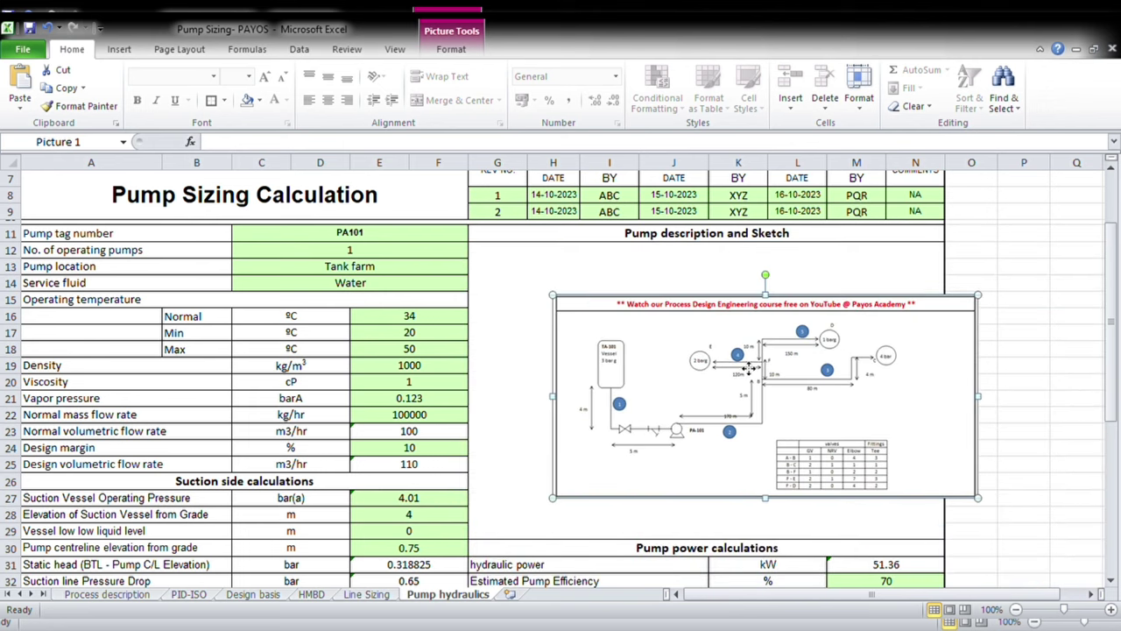
drag(698, 357, 634, 343)
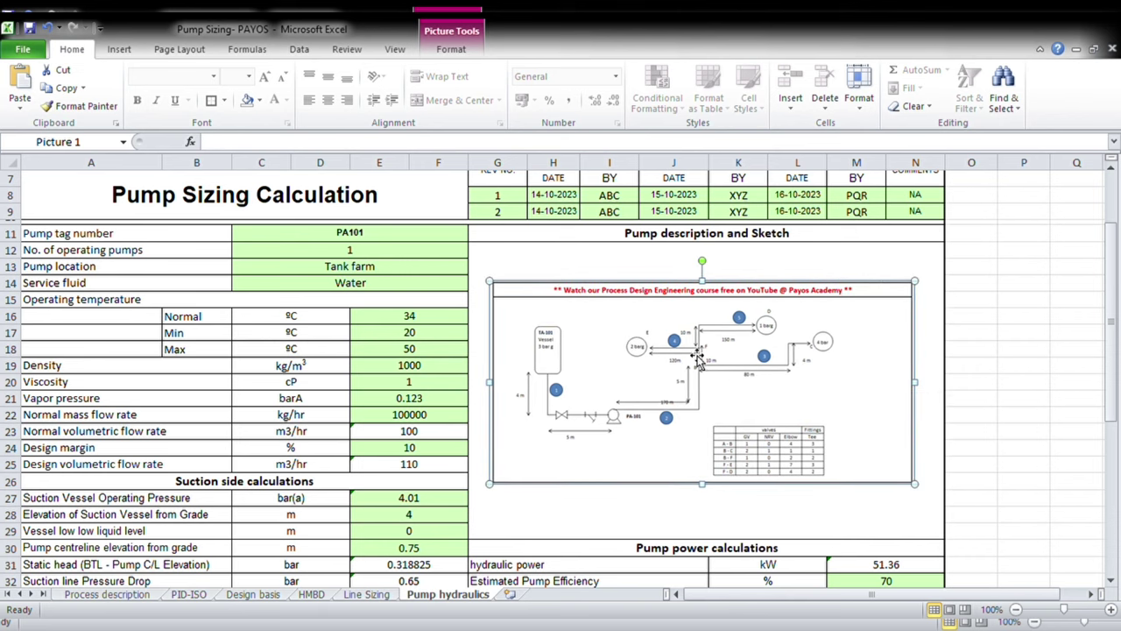
click(1057, 322)
Review the completed Pump Sizing Calculation sheet, from the project header and sketch down to the Pump Calculation Summary.
scroll(548, 343, up, 2)
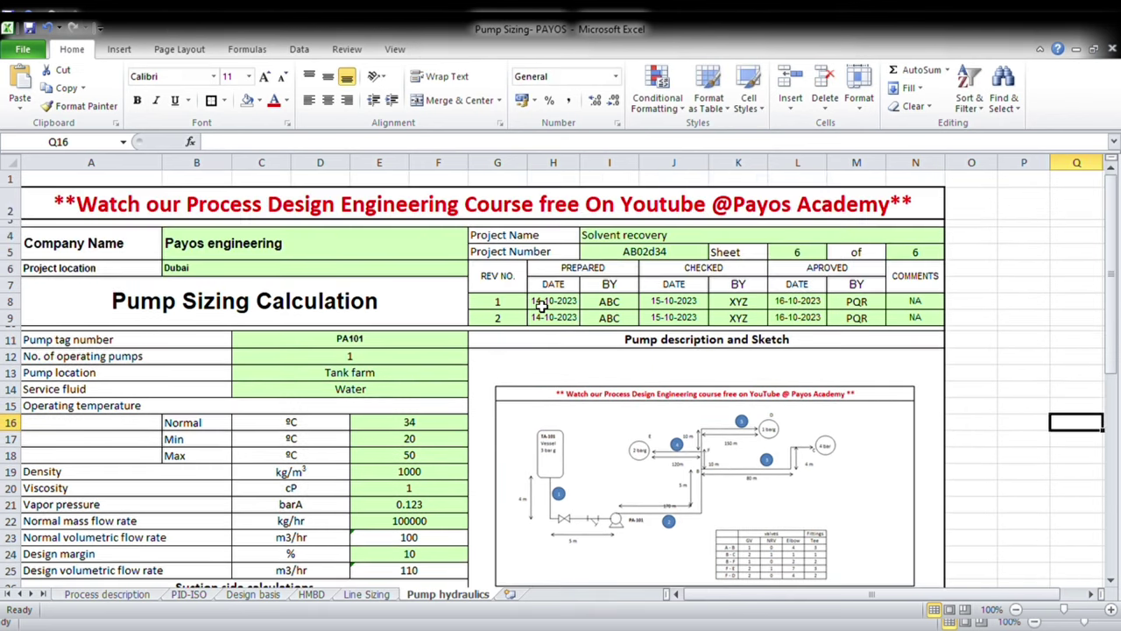
scroll(540, 304, down, 9)
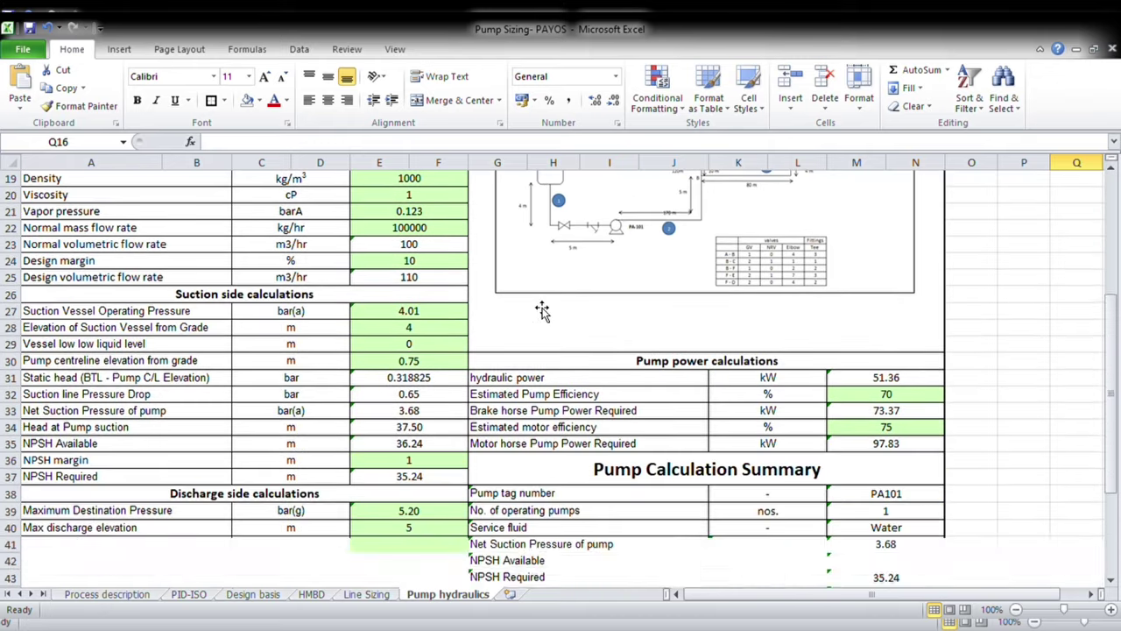
scroll(543, 311, down, 2)
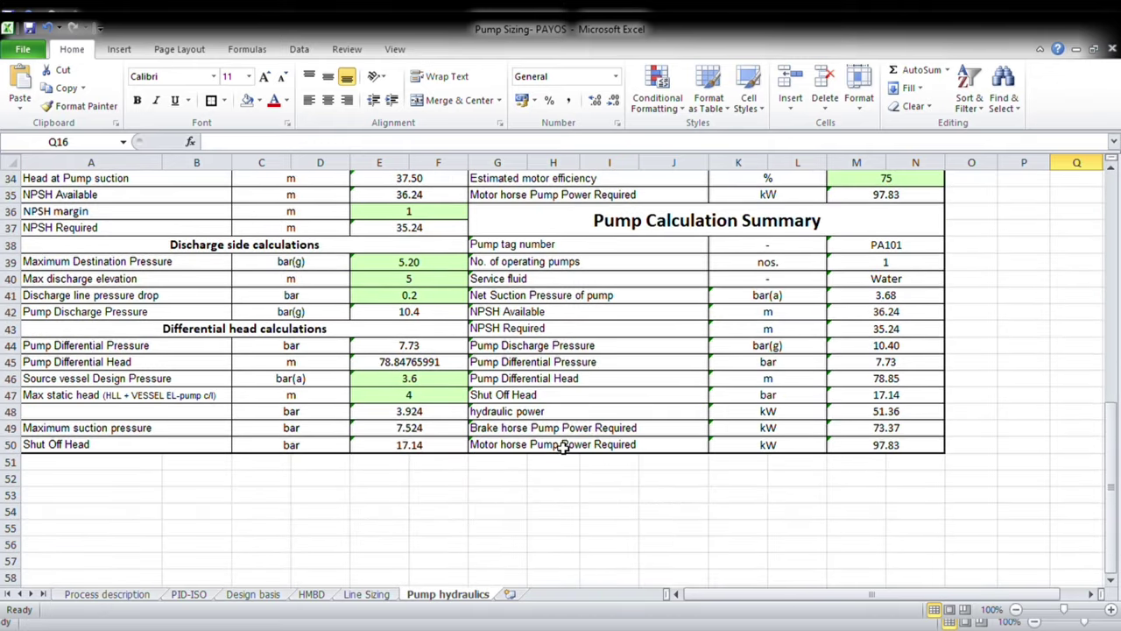
scroll(563, 446, up, 5)
scroll(563, 446, up, 6)
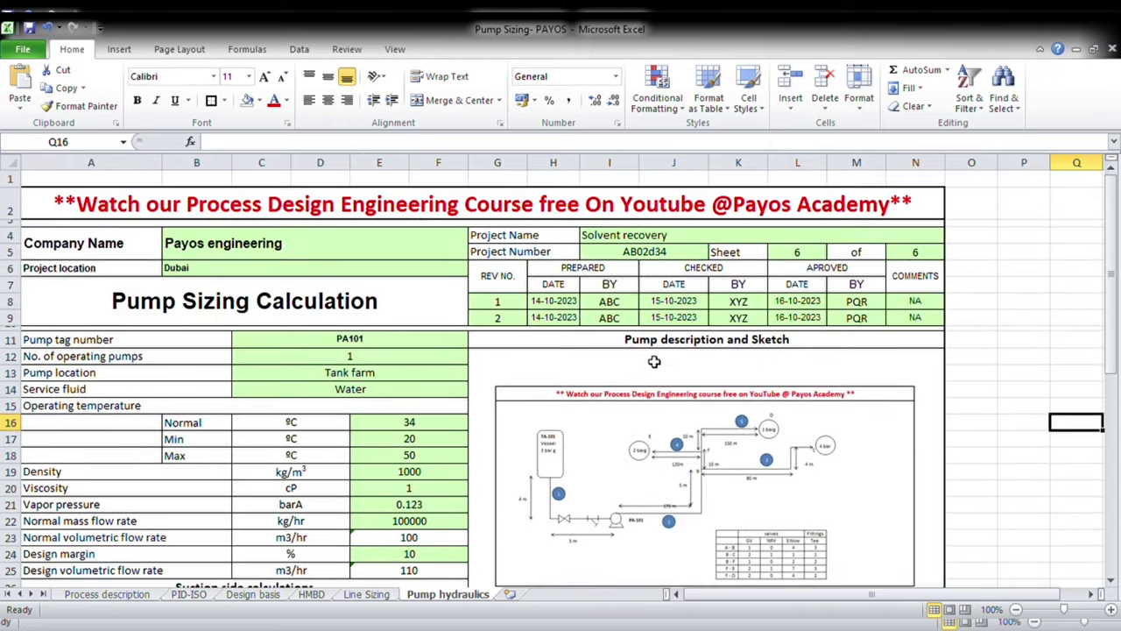
scroll(664, 348, down, 2)
scroll(664, 348, down, 4)
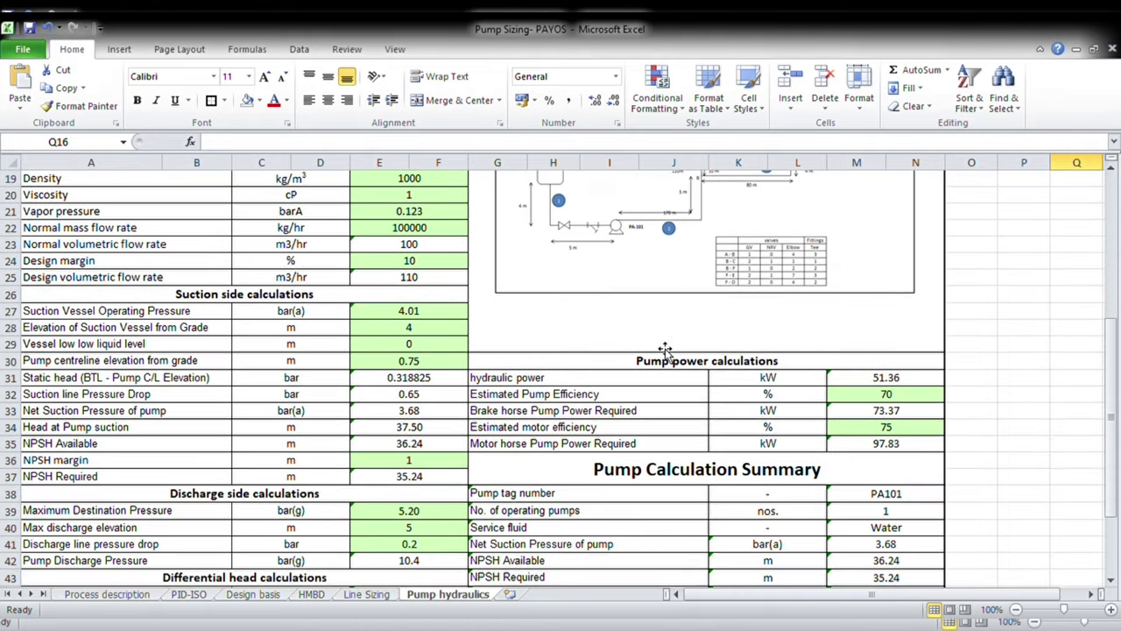
scroll(666, 351, down, 5)
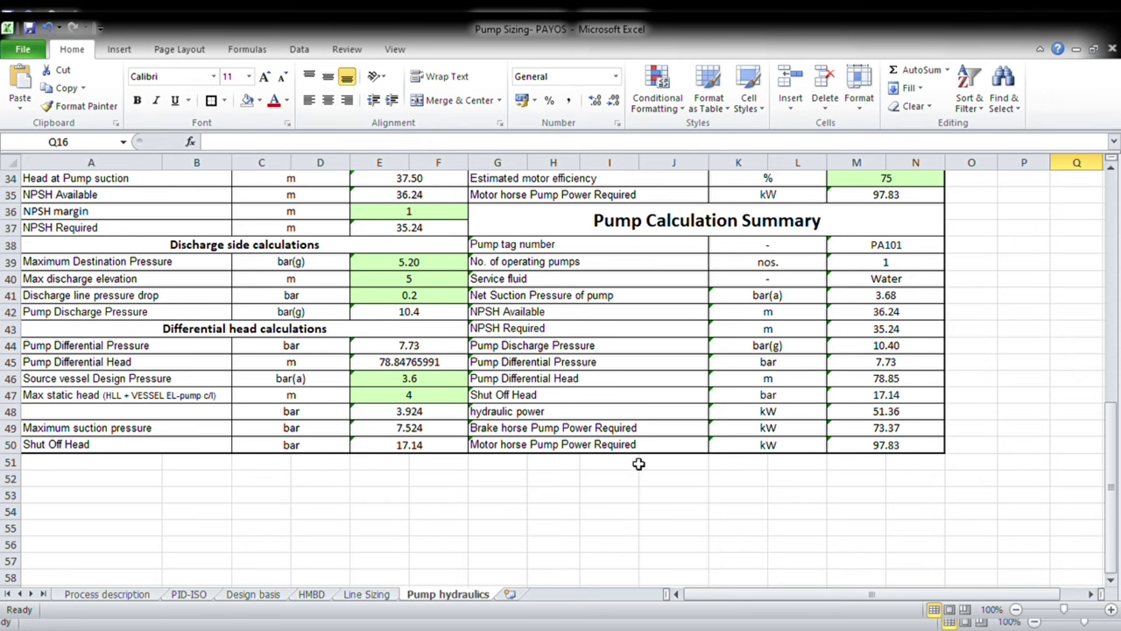
scroll(632, 478, down, 2)
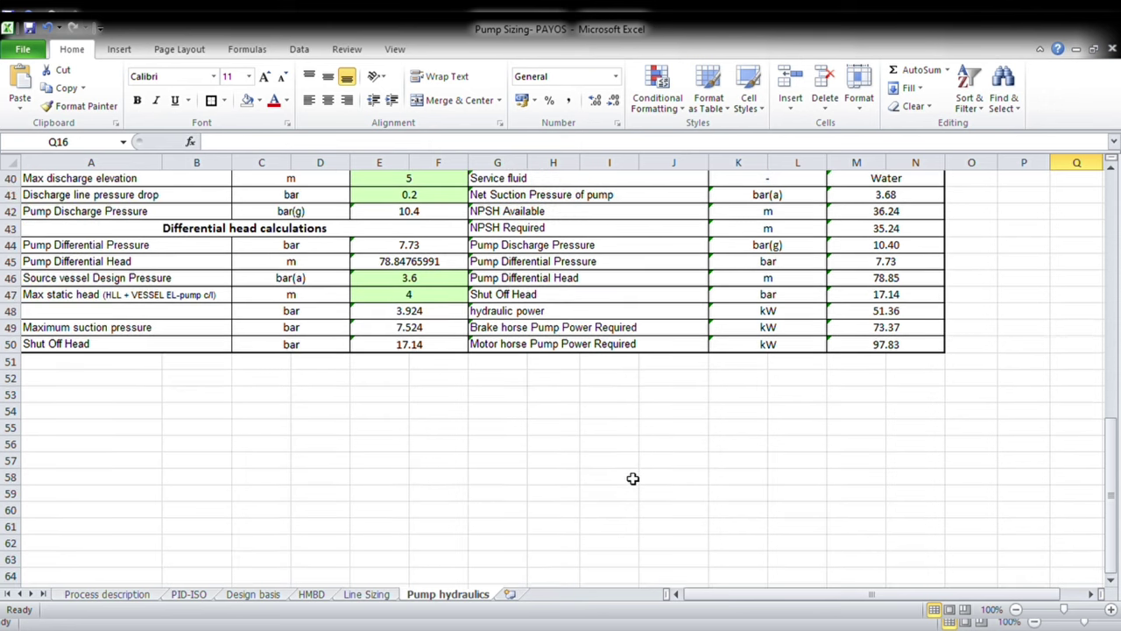
scroll(486, 494, up, 10)
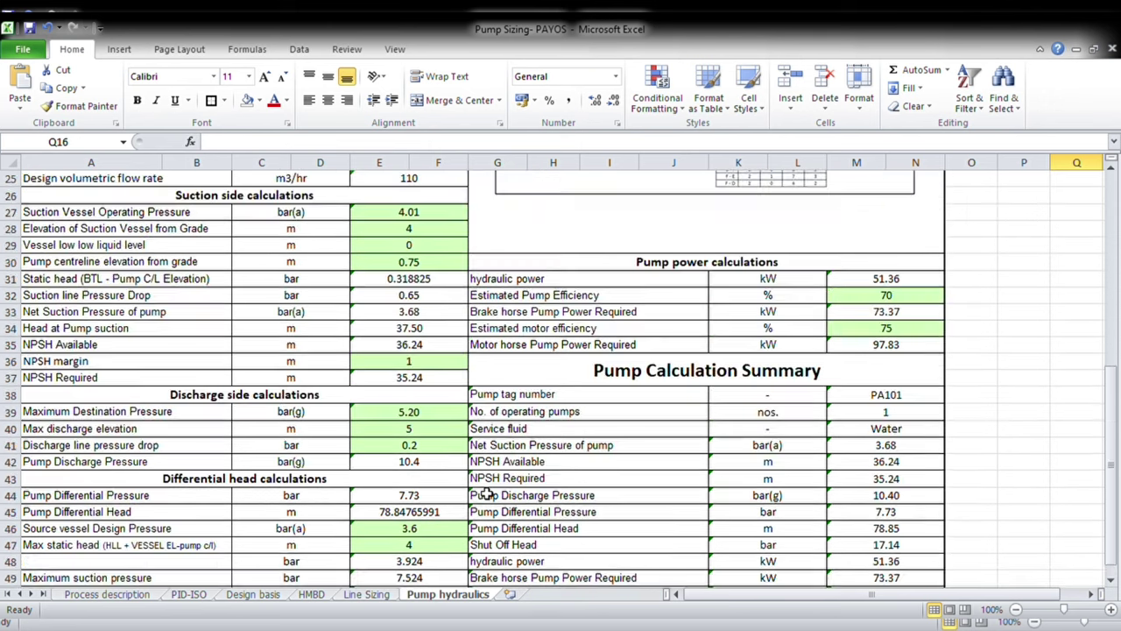
scroll(486, 494, up, 3)
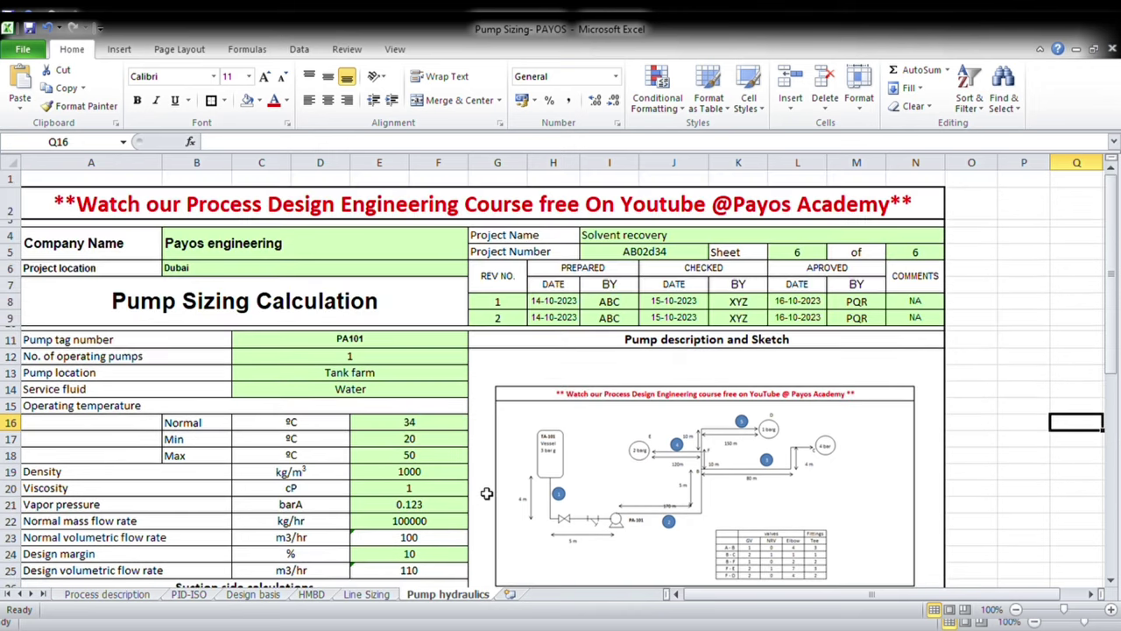